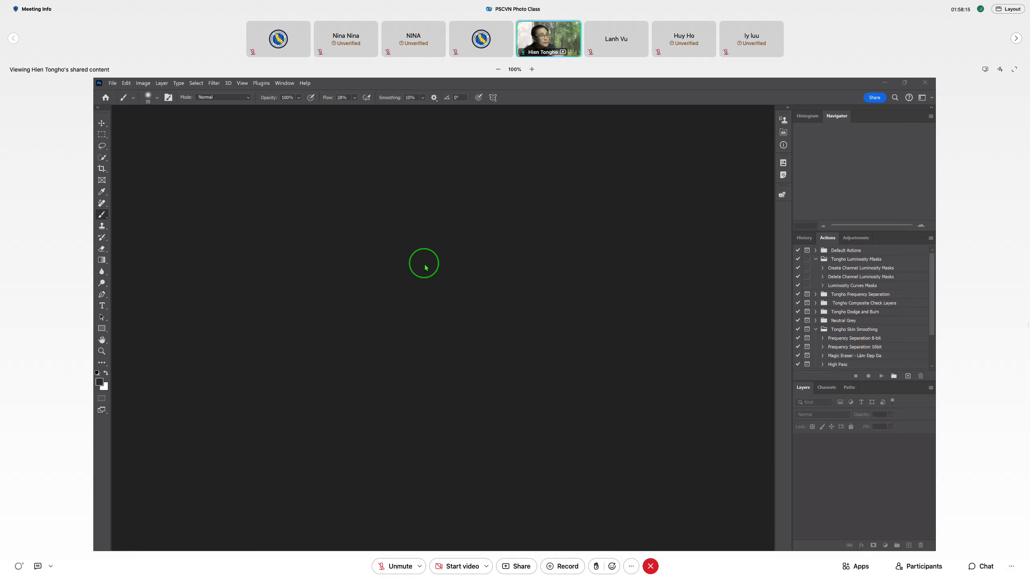
- Show the Filter menu's list of filters, such as Liquify, in the empty workspace
left_click(215, 86)
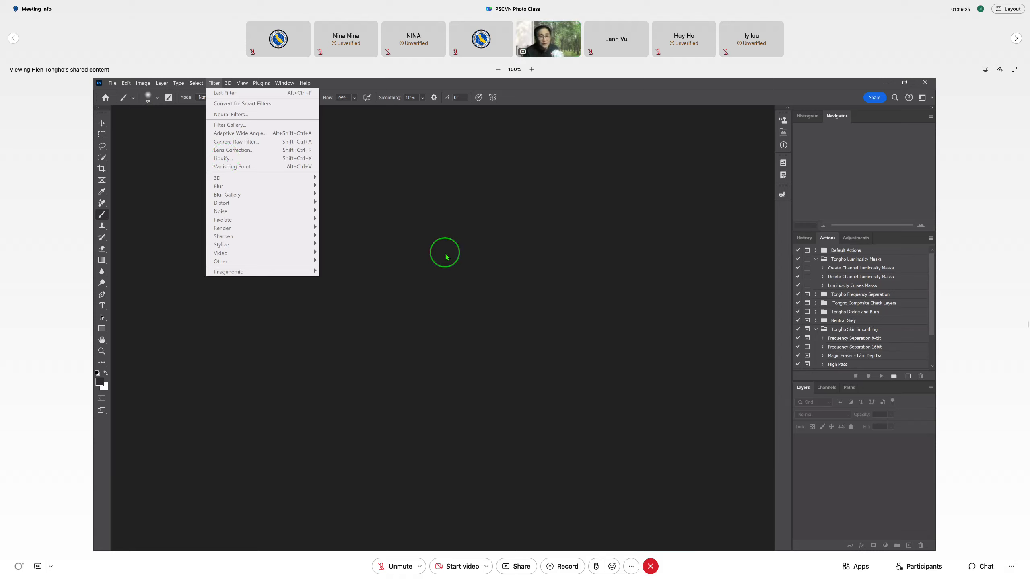
- Dismiss the filters list and bring up the File > Open window
left_click(495, 264)
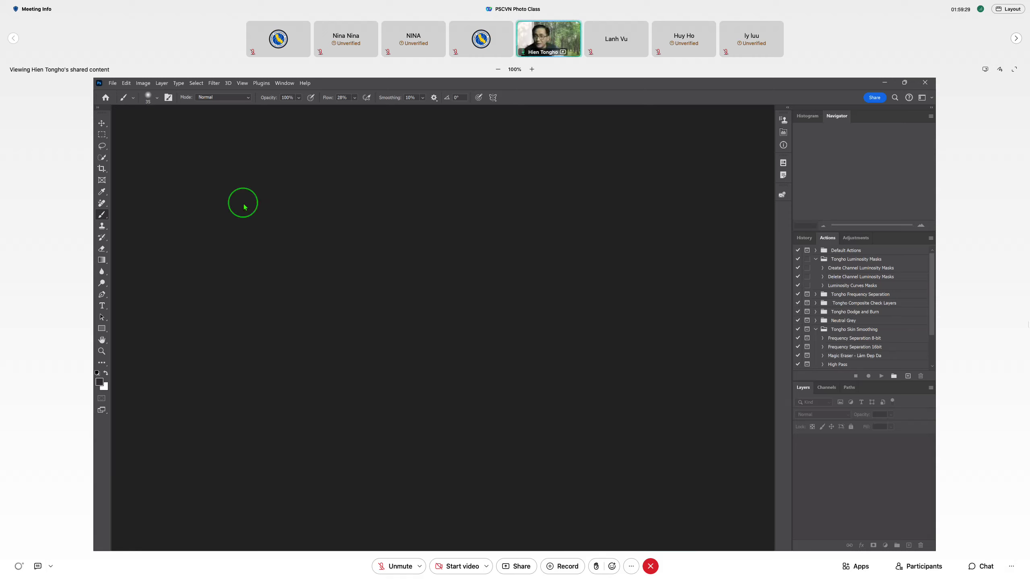
left_click(111, 82)
left_click(121, 102)
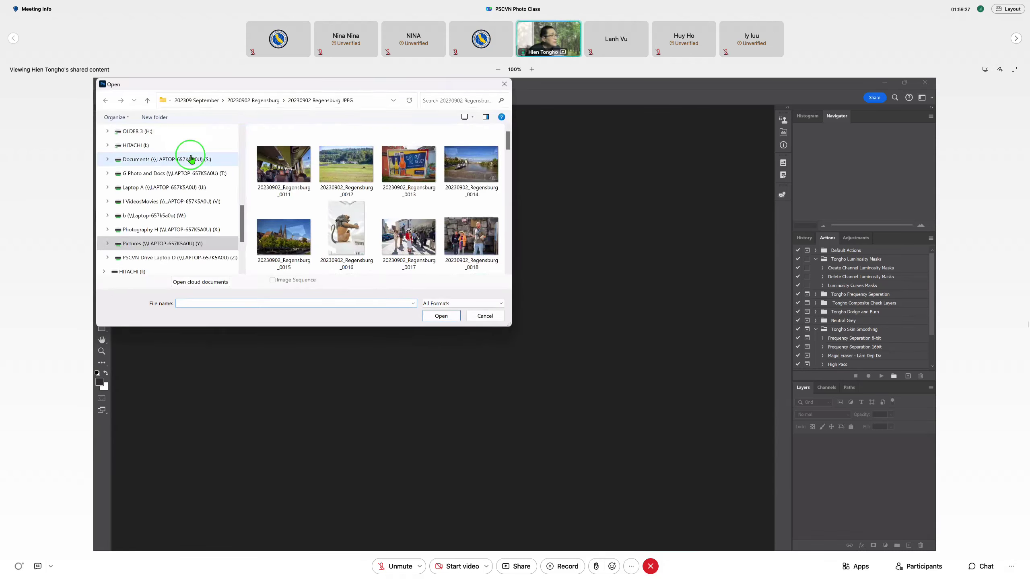
- Browse into Pictures and then the PSCVN PS Exercise folder
scroll(191, 159, "up", 1)
scroll(191, 158, "up", 1)
scroll(193, 156, "up", 1)
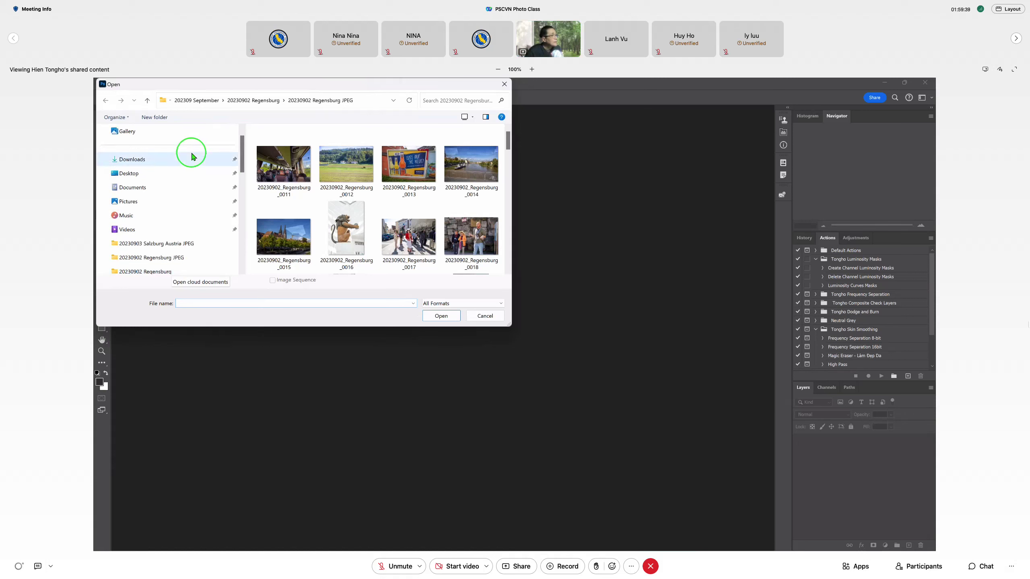
scroll(191, 157, "down", 3)
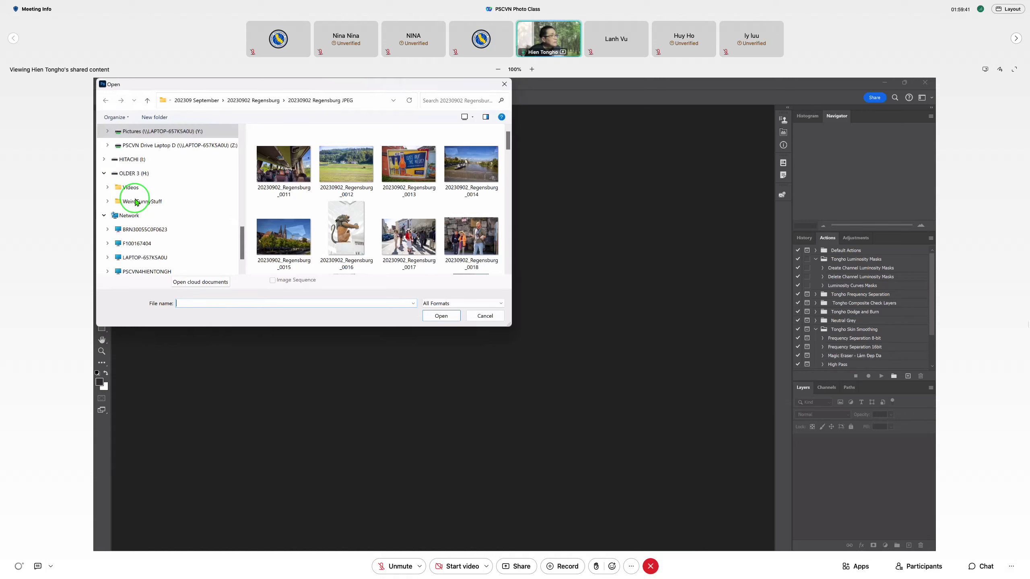
scroll(139, 199, "down", 1)
scroll(162, 175, "up", 3)
scroll(162, 175, "up", 3)
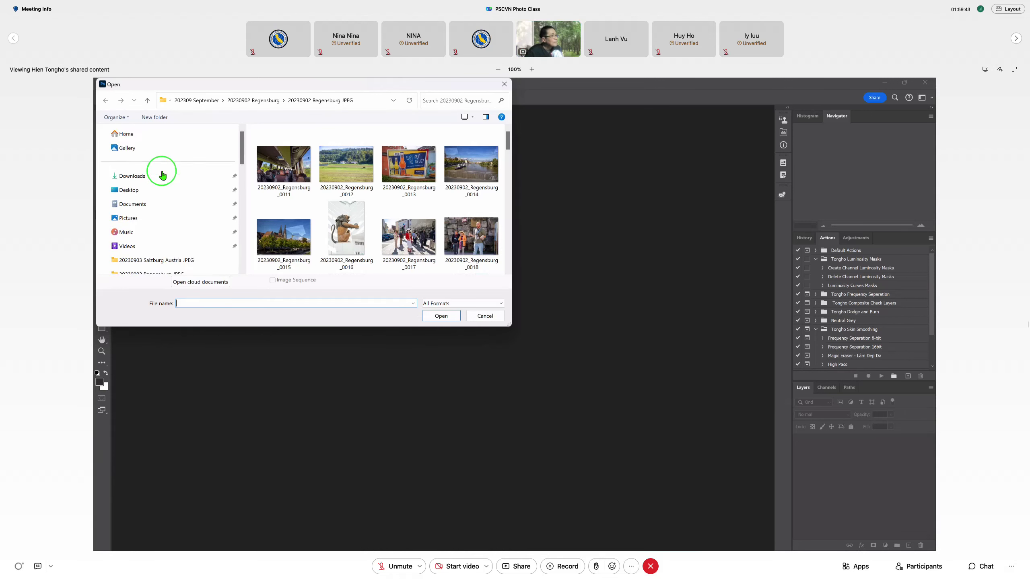
scroll(162, 175, "down", 3)
scroll(162, 166, "up", 2)
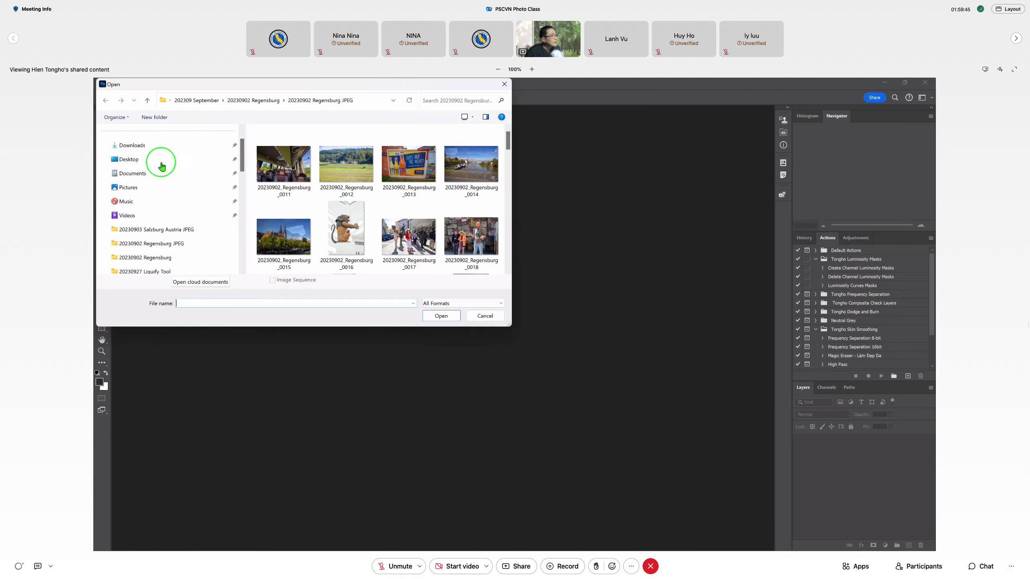
left_click(133, 187)
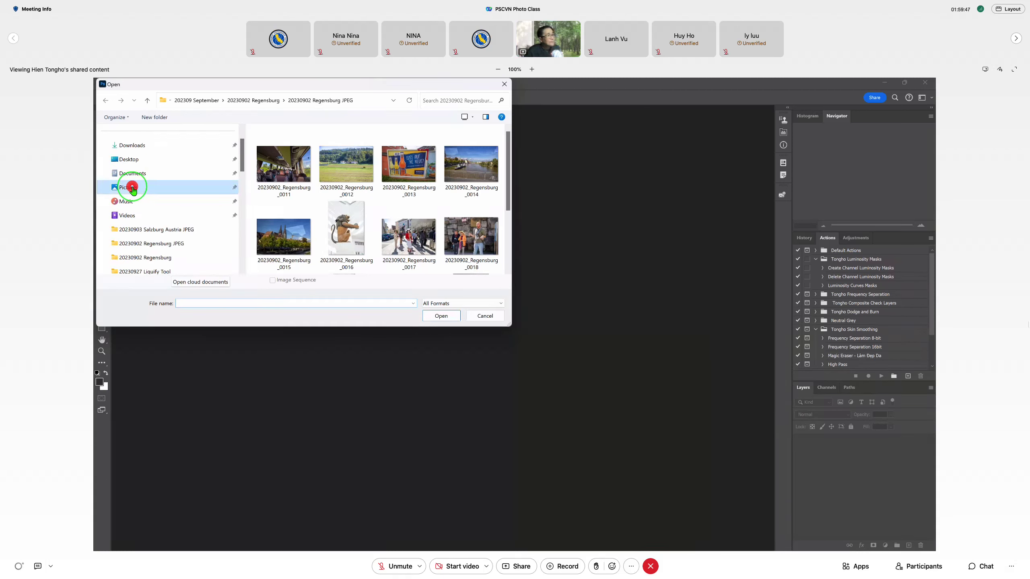
scroll(375, 122, "down", 2)
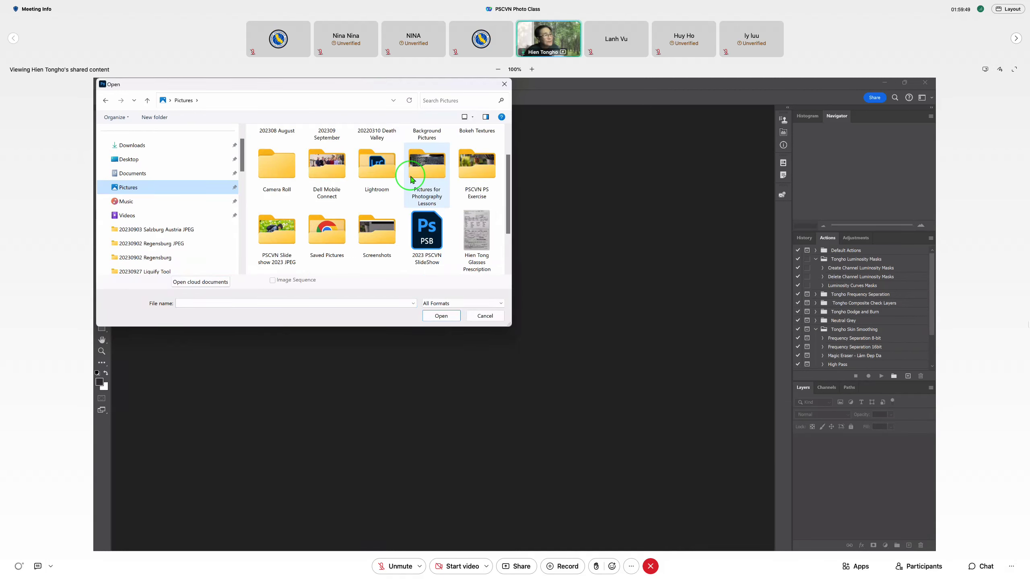
scroll(424, 179, "up", 1)
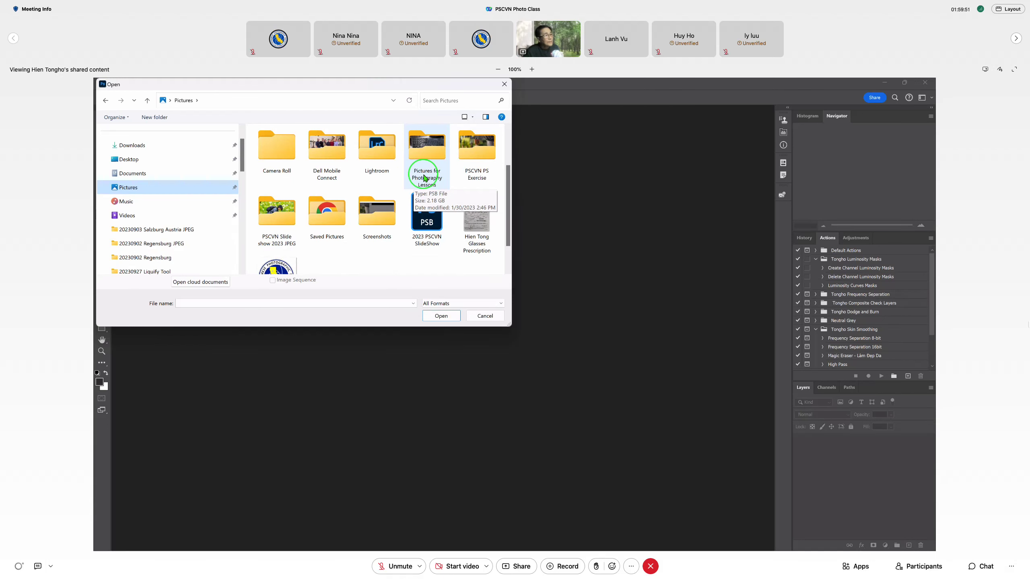
double_click(479, 158)
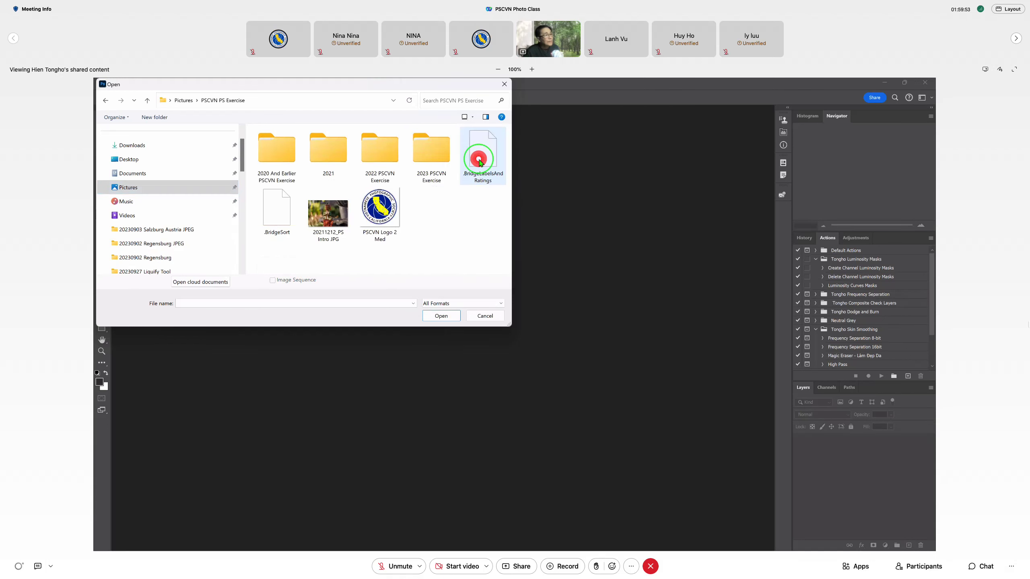
- Go through 2023 PSCVN Exercise > 20230927 Liquify Tool and open DSCF0137
double_click(432, 160)
scroll(420, 182, "down", 2)
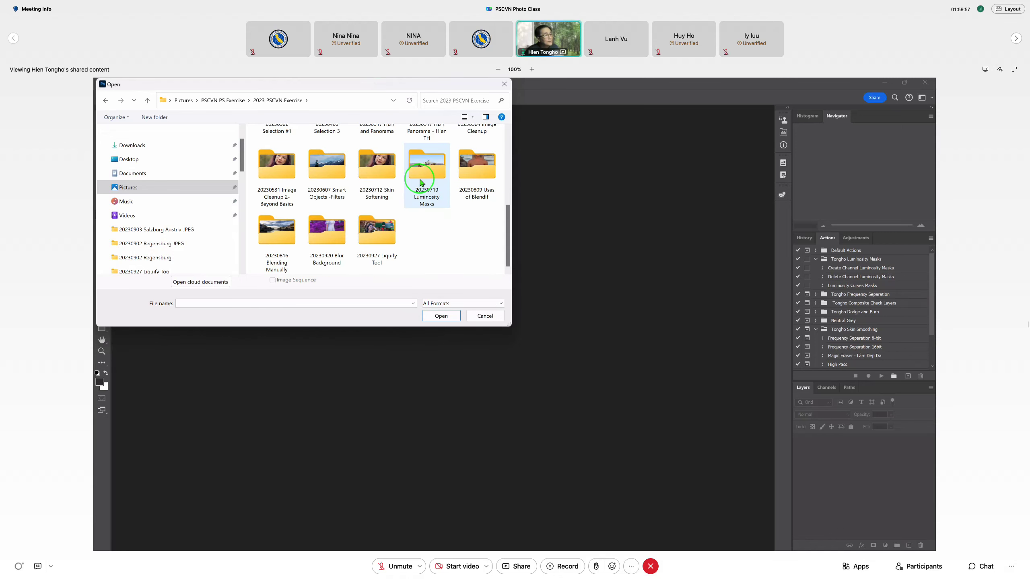
double_click(378, 227)
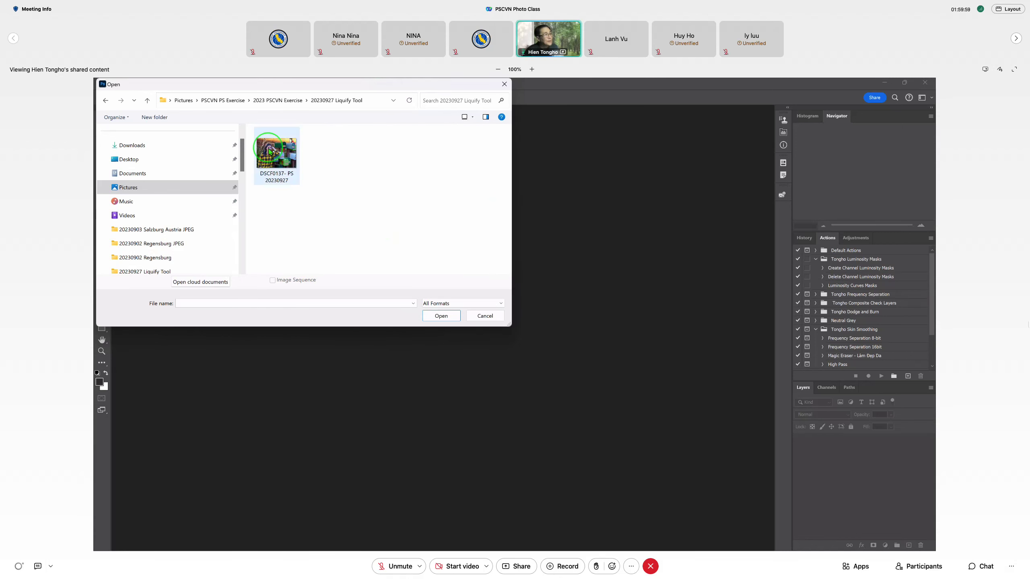
left_click(269, 152)
left_click(442, 316)
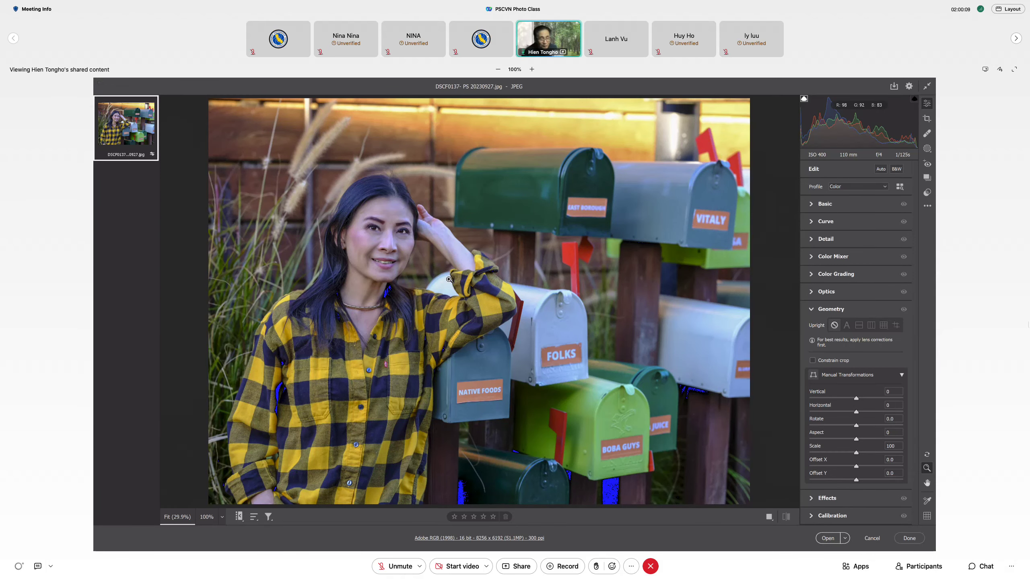
- Pass the DSCF0137 portrait from Camera Raw into Photoshop as a normal image
left_click(821, 541)
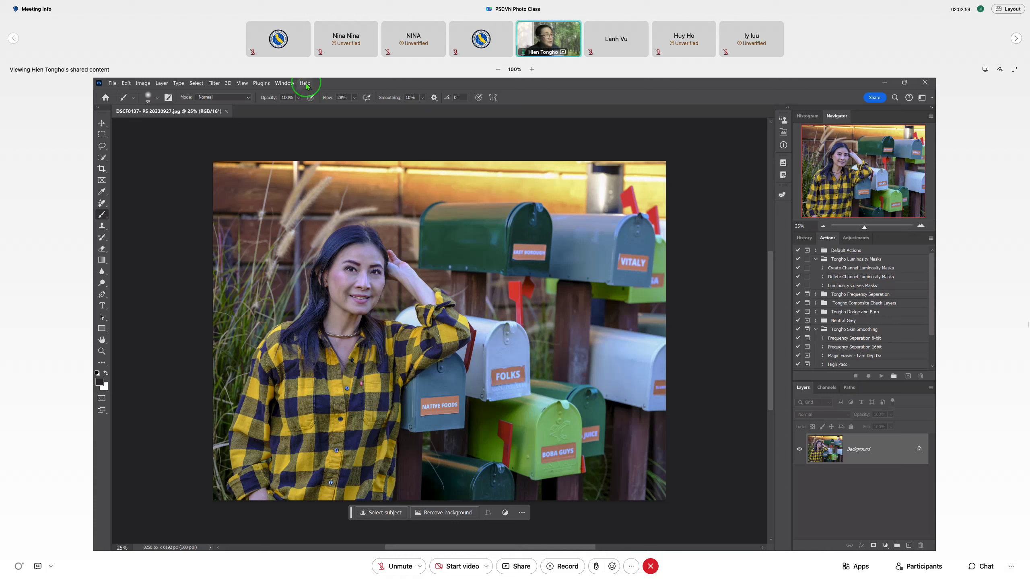
- Run the graphics processor compatibility check and dismiss its report
left_click(305, 85)
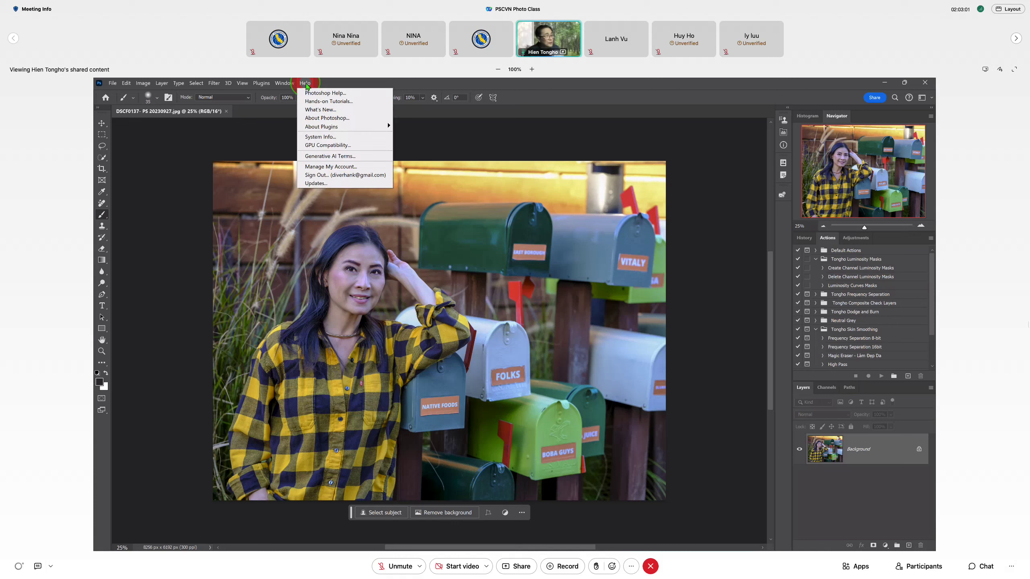
left_click(324, 146)
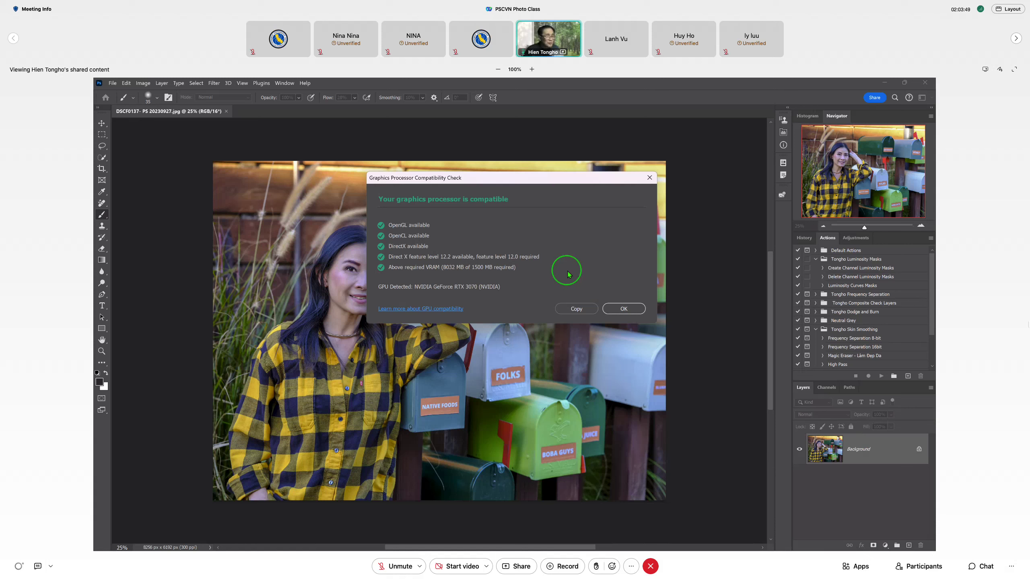
left_click(633, 307)
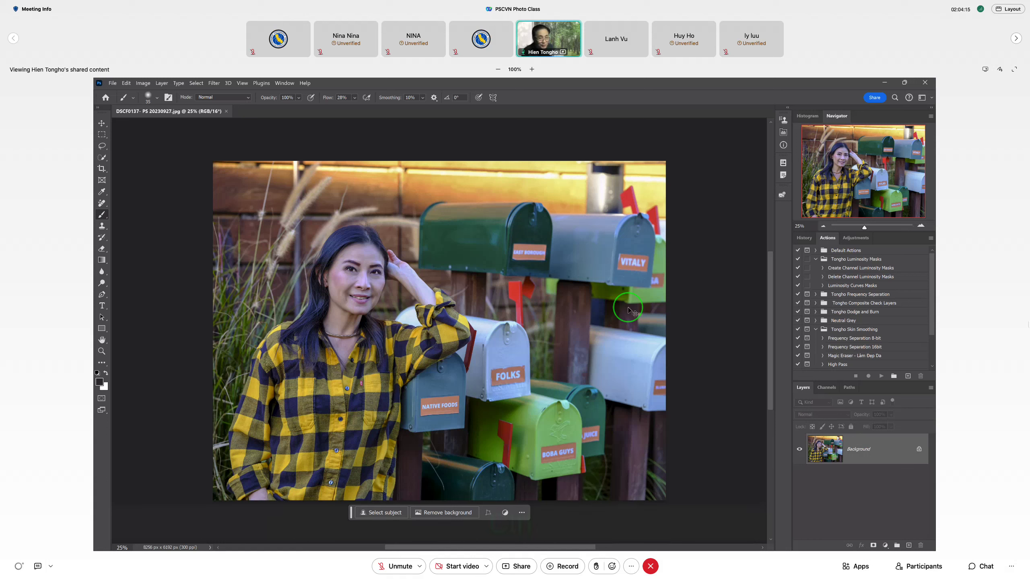
- Duplicate the Background layer into Layer 1 with Ctrl+J
key("ctrl+j")
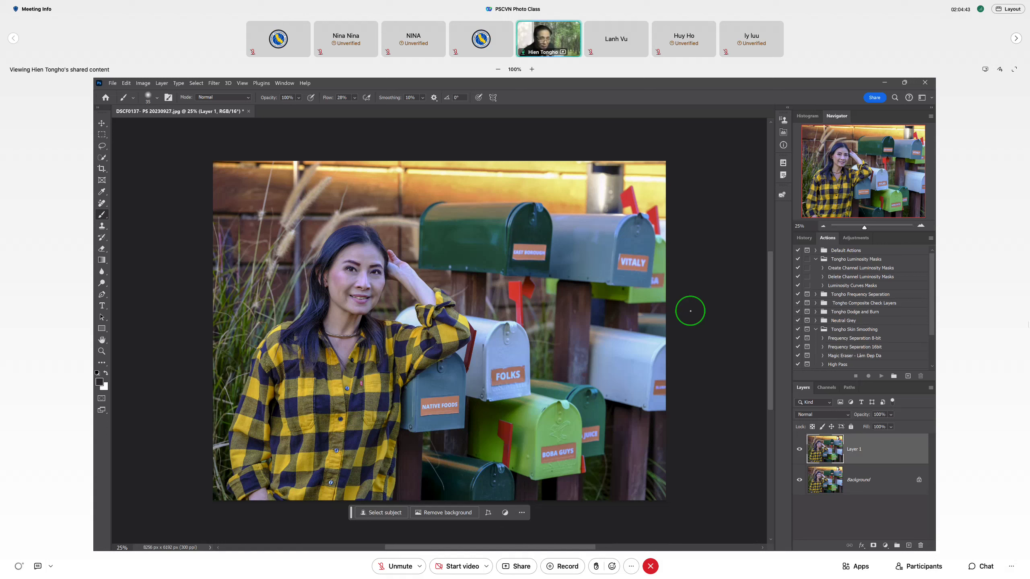
- Rename the duplicate Layer 1 to 'Liquify'
double_click(856, 449)
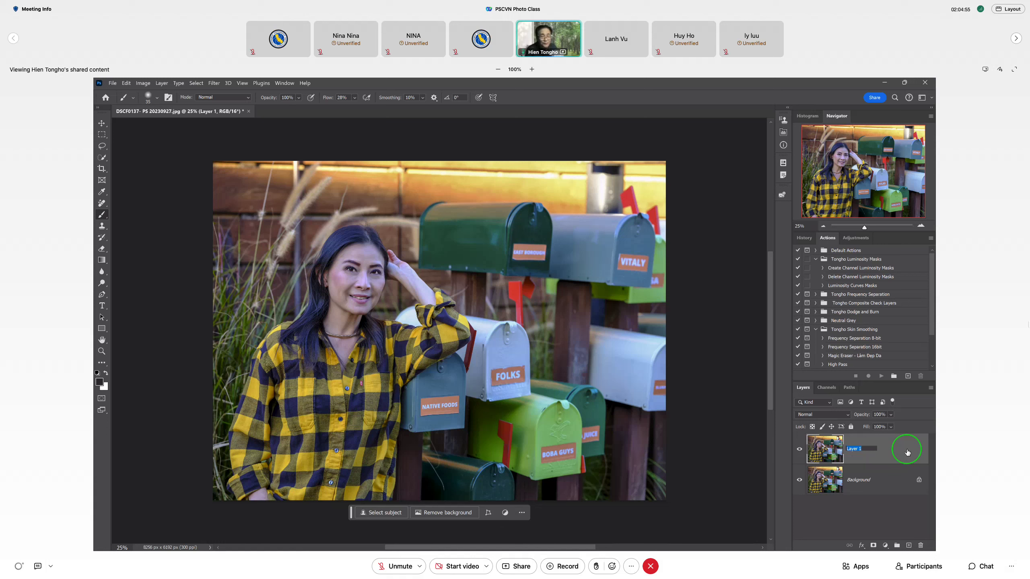
type("Li")
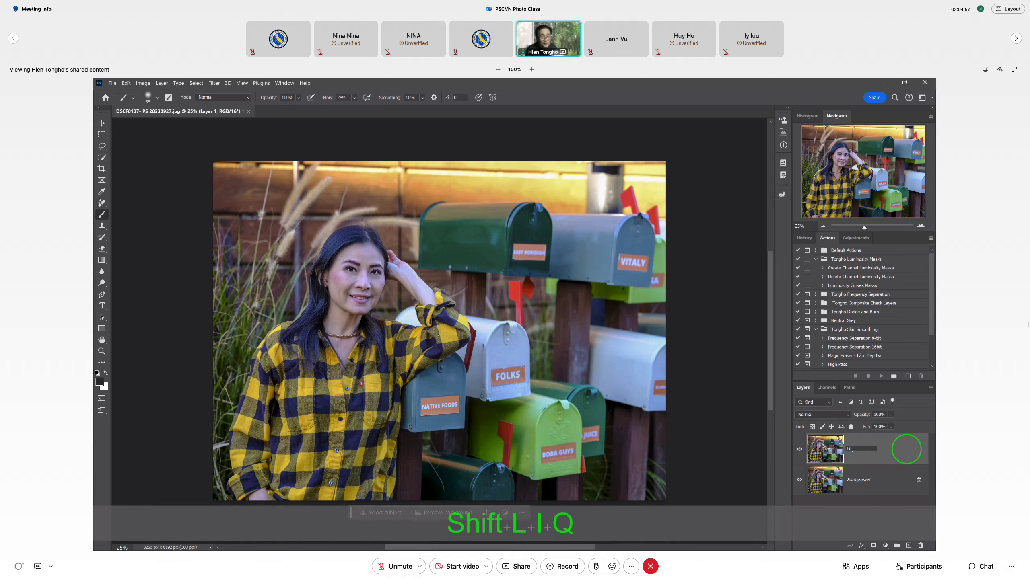
type("quify")
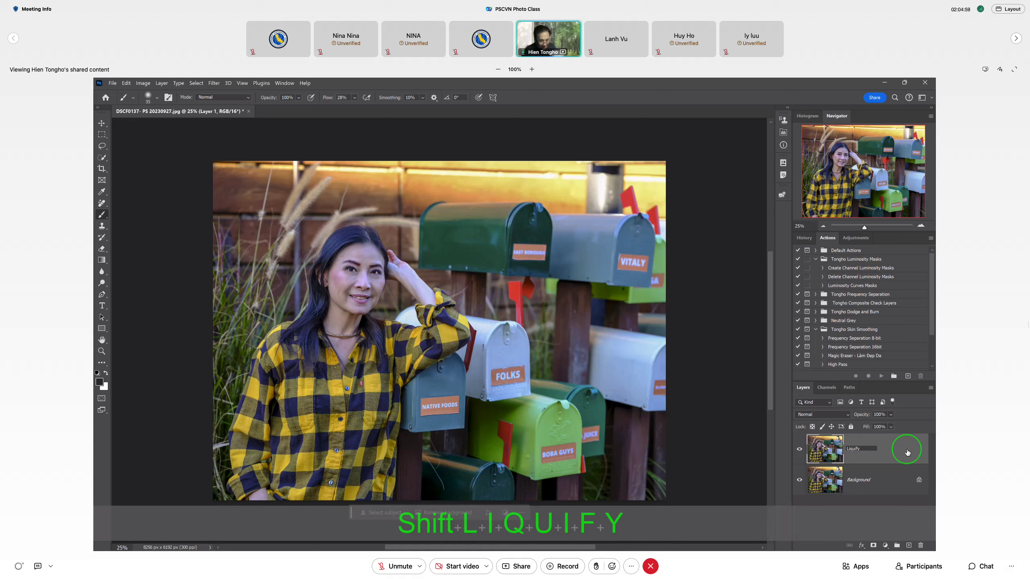
key("Return")
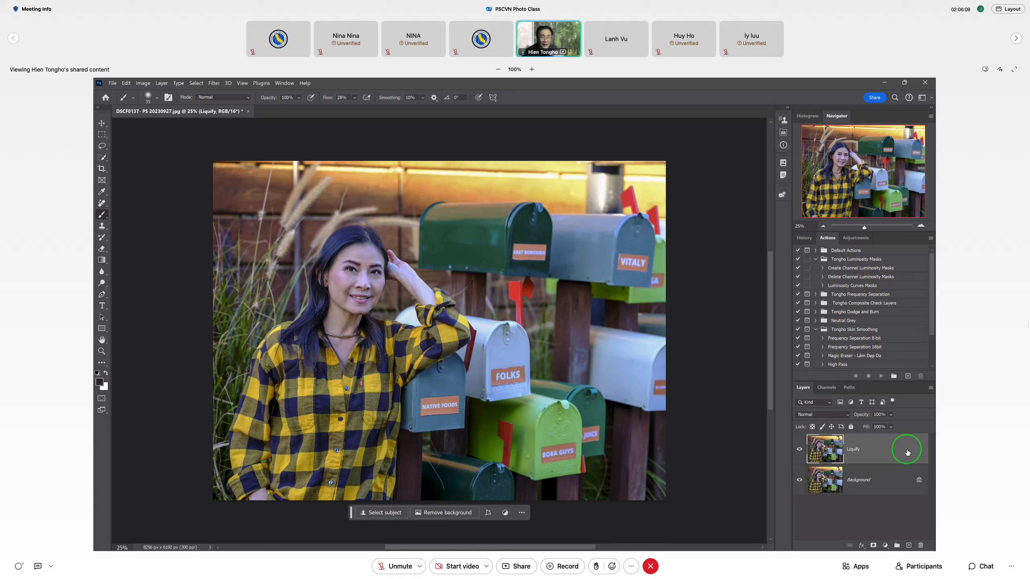
- Convert the Liquify layer to a smart object and keep it selected
right_click(889, 458)
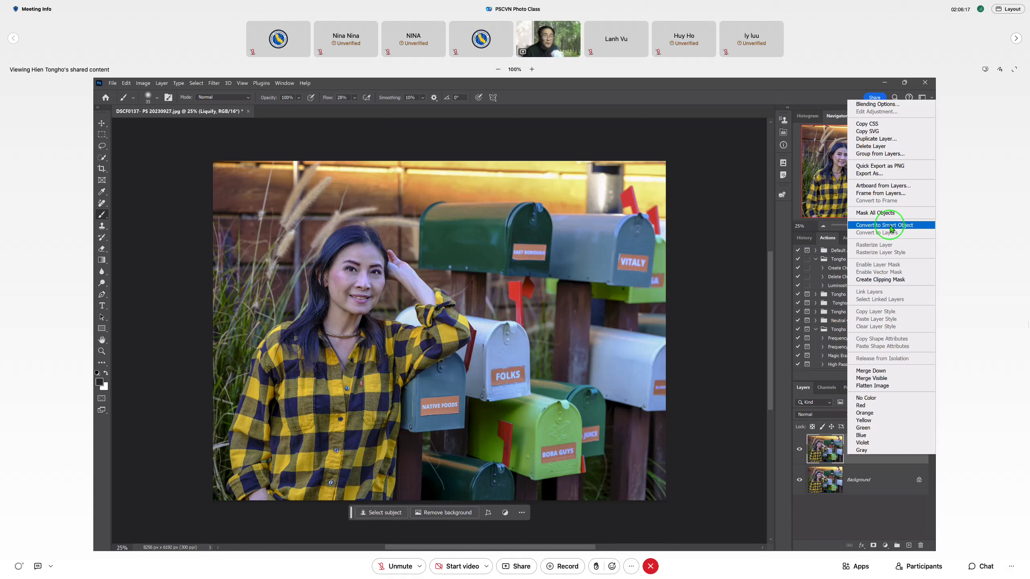
left_click(890, 226)
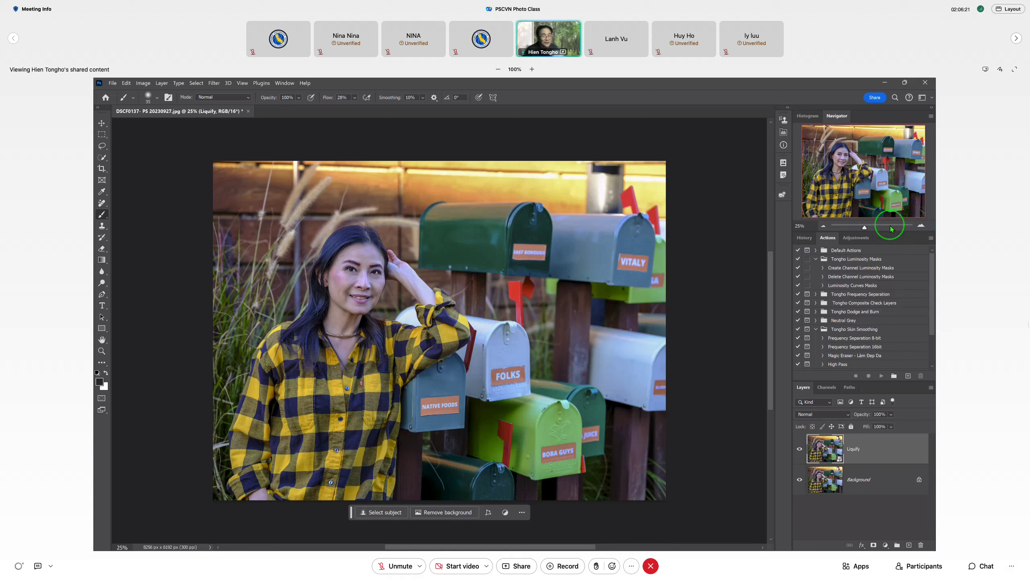
left_click(840, 462)
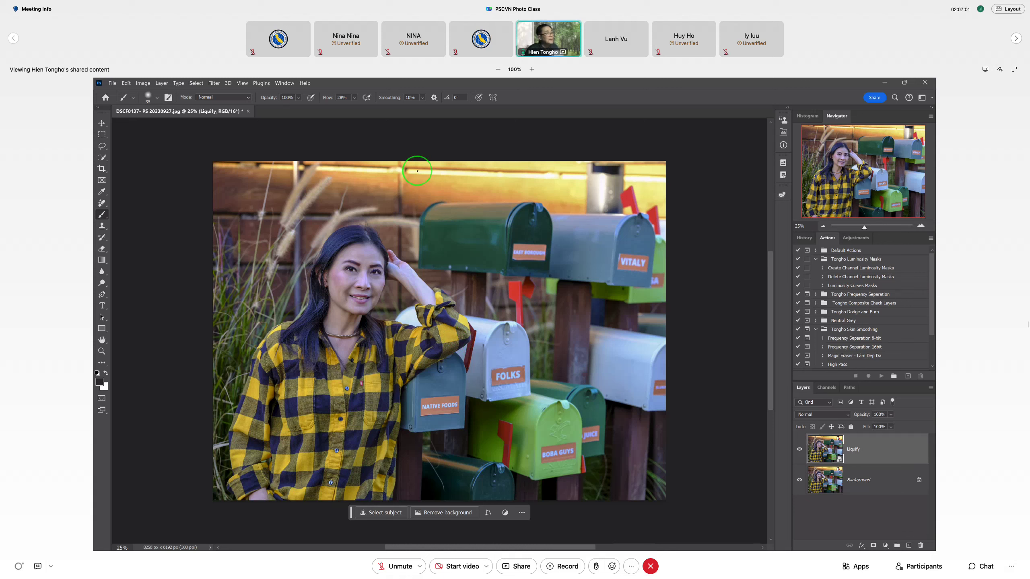
- Launch Filter > Liquify on the Liquify smart object layer
left_click(218, 87)
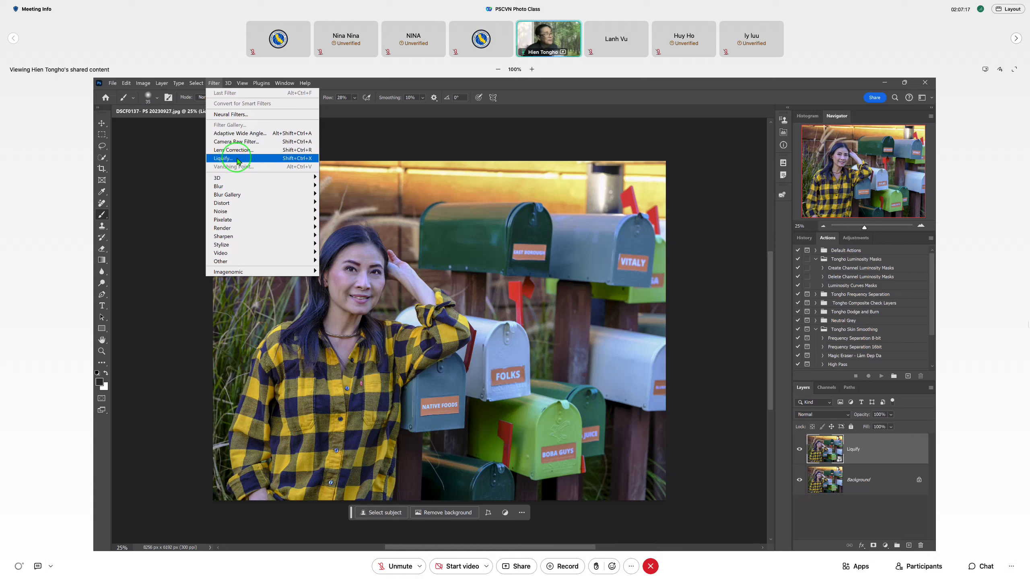
left_click(238, 160)
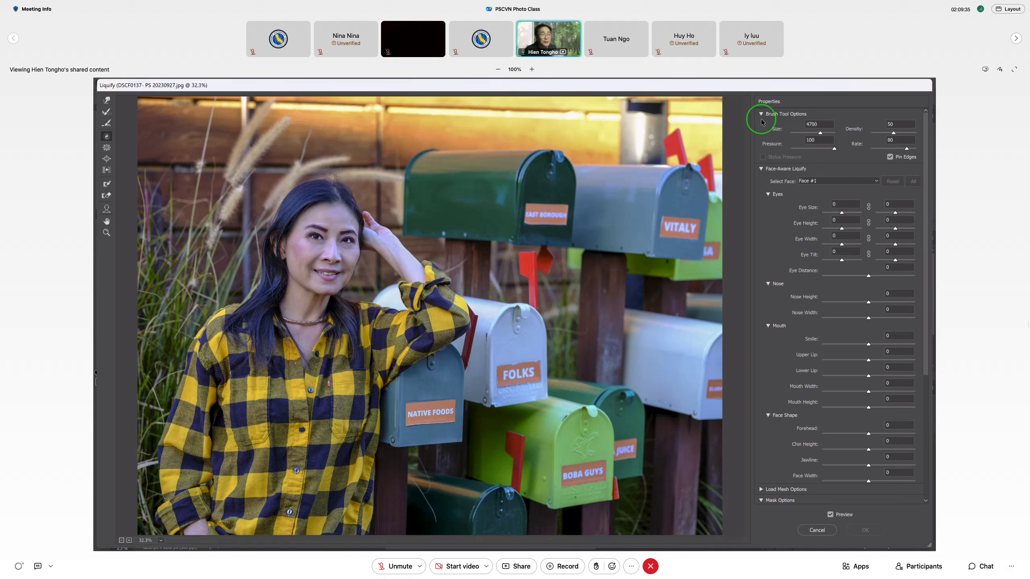
- Collapse the Liquify property sections, reopen the brush settings and choose the Forward Warp Tool
left_click(761, 114)
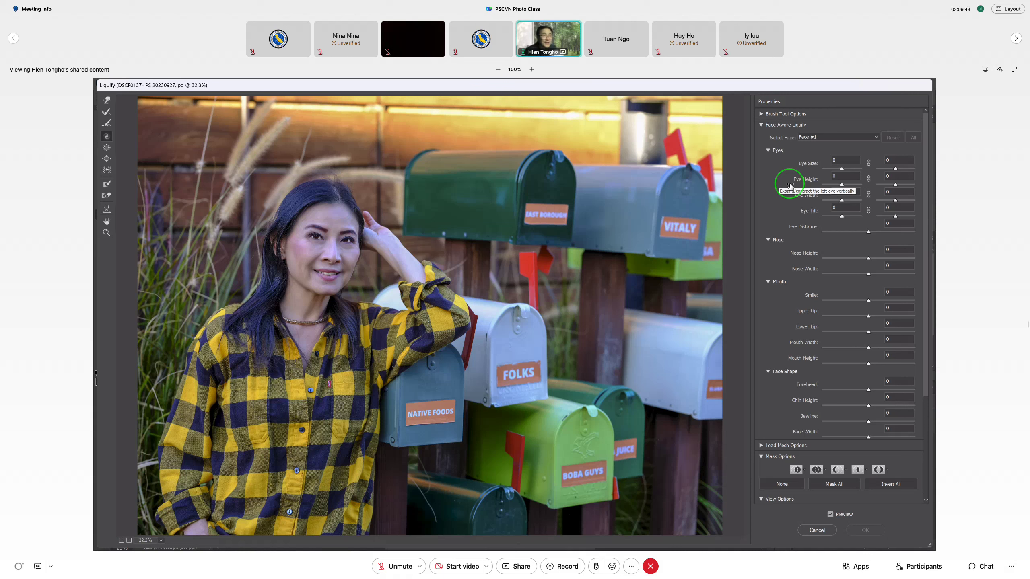
left_click(761, 125)
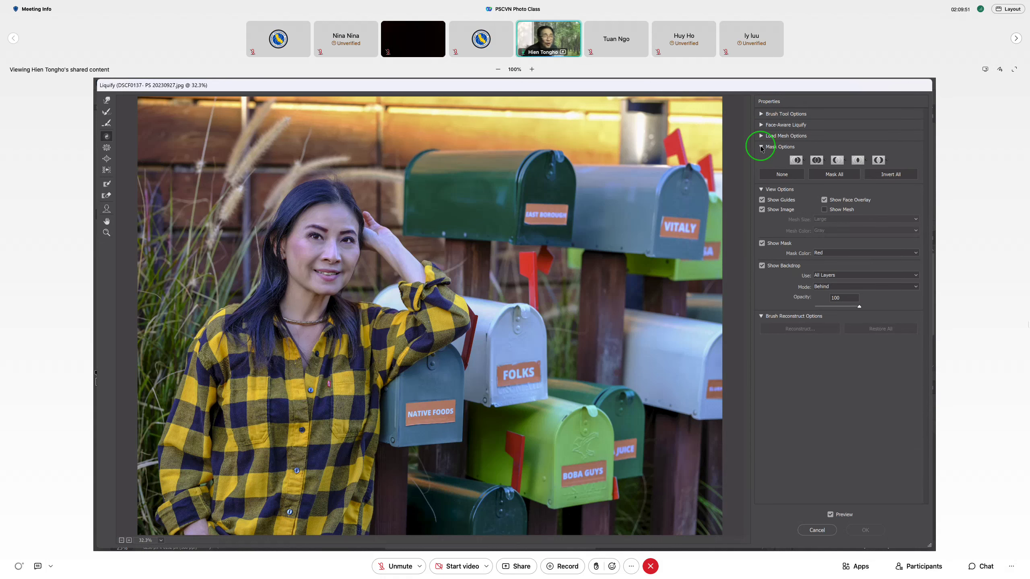
left_click(761, 147)
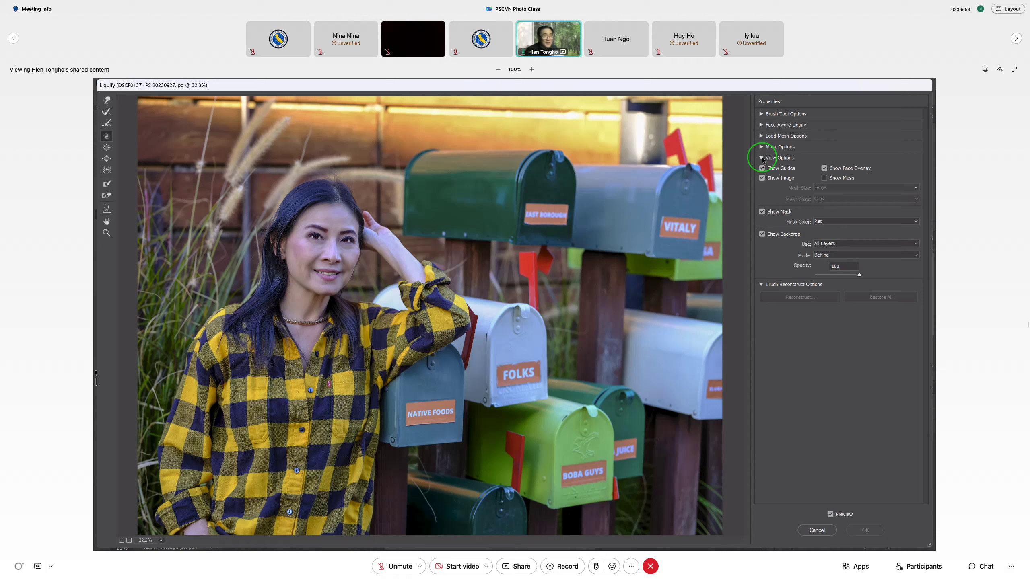
left_click(762, 158)
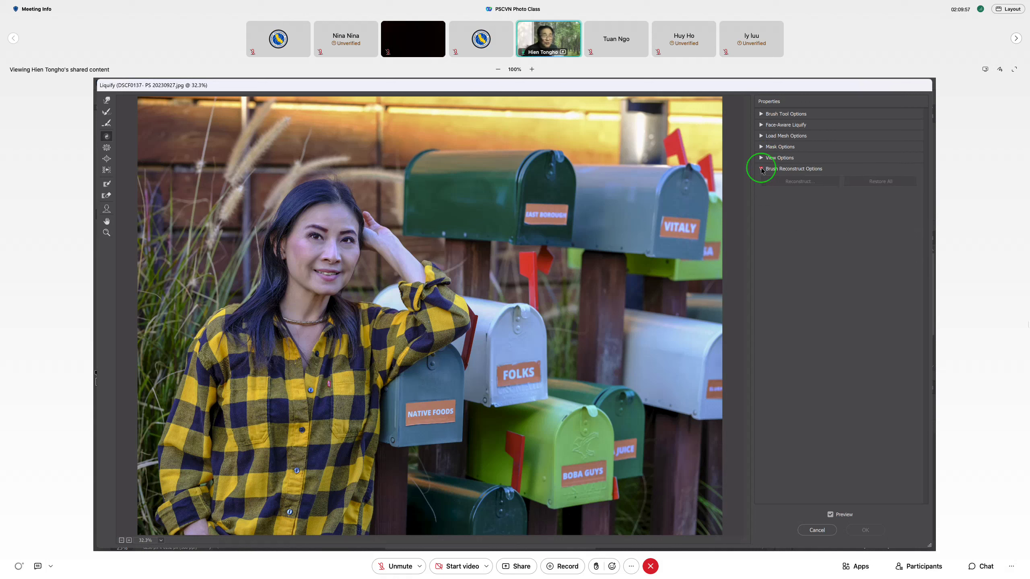
left_click(761, 170)
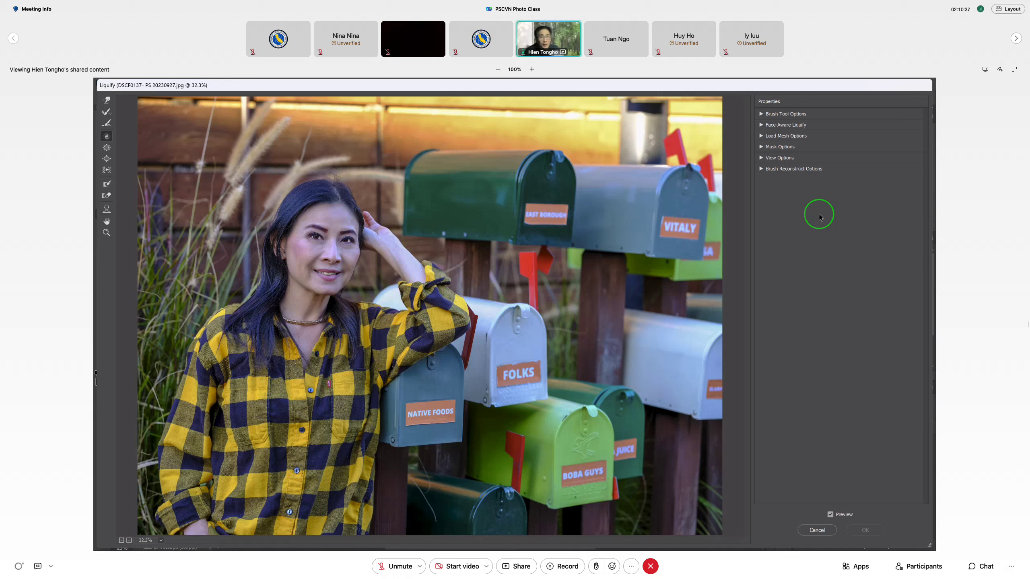
left_click(761, 114)
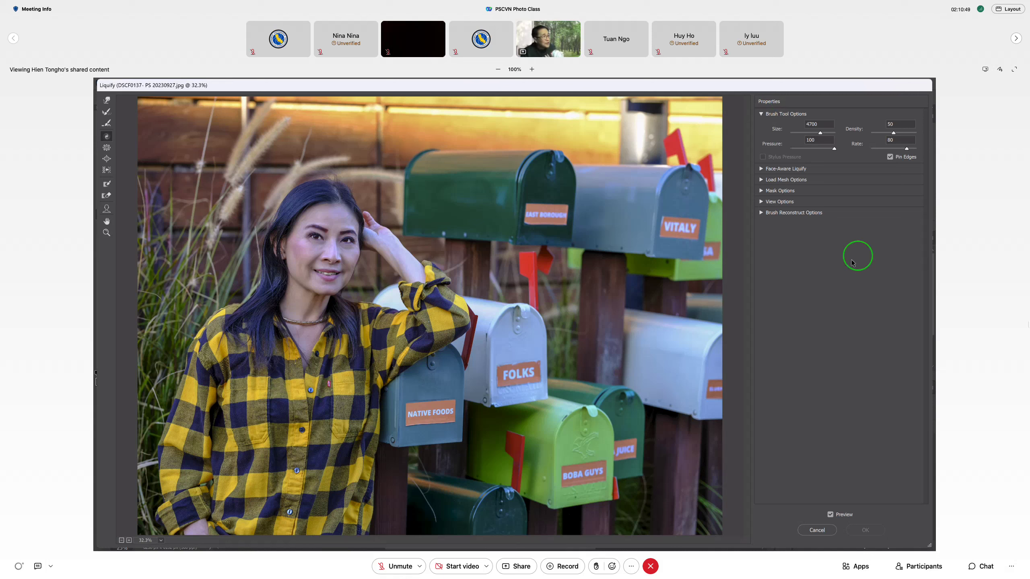
left_click(106, 102)
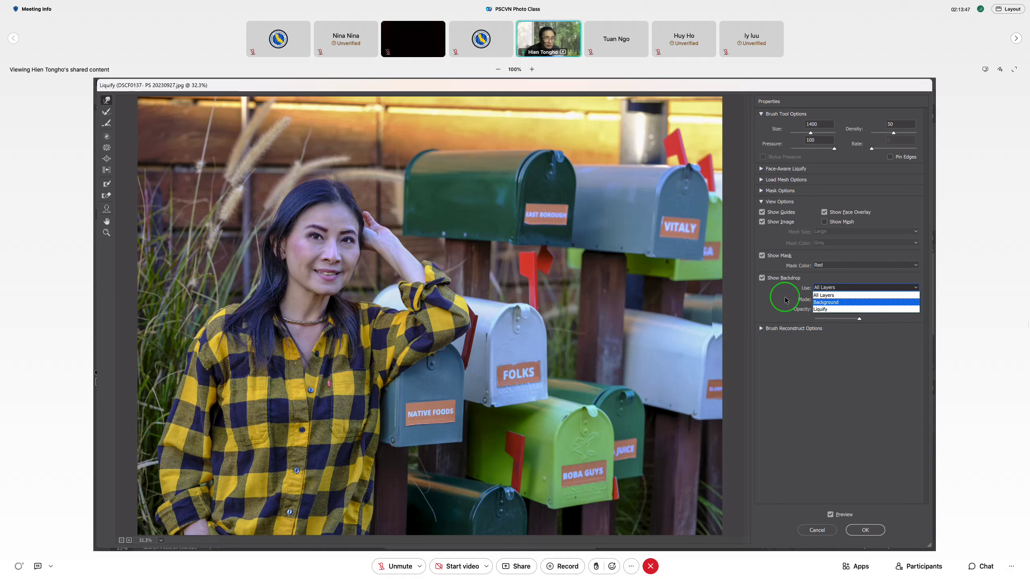
- Keep backdrop at All Layers and Behind, drag its Opacity, then disable Show Backdrop
left_click(785, 299)
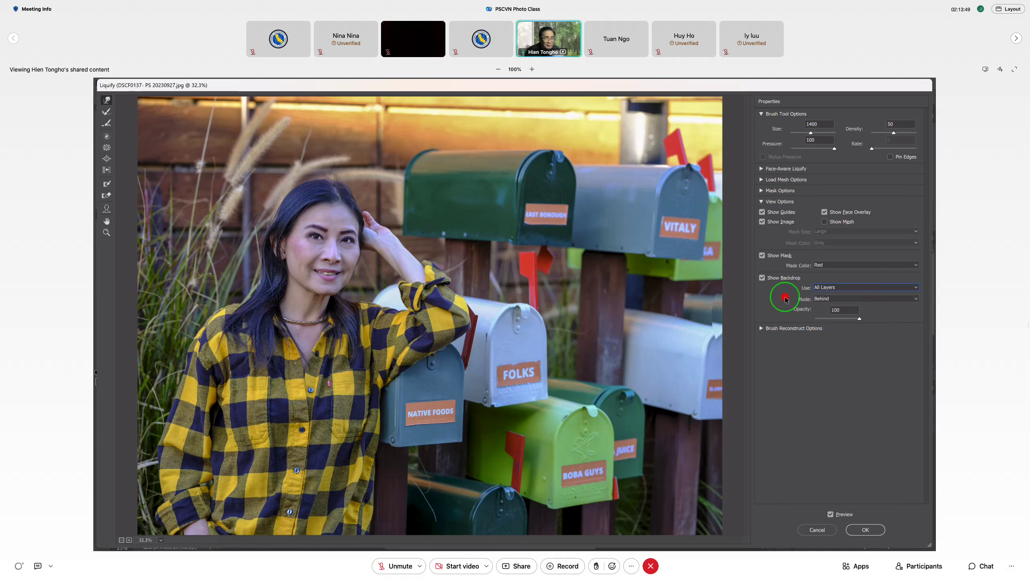
left_click(841, 289)
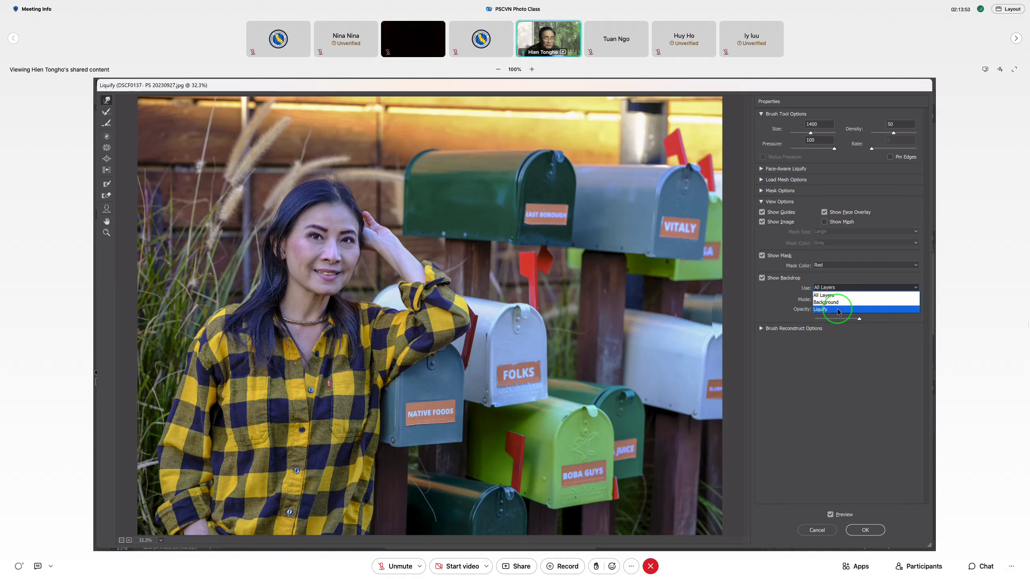
left_click(827, 296)
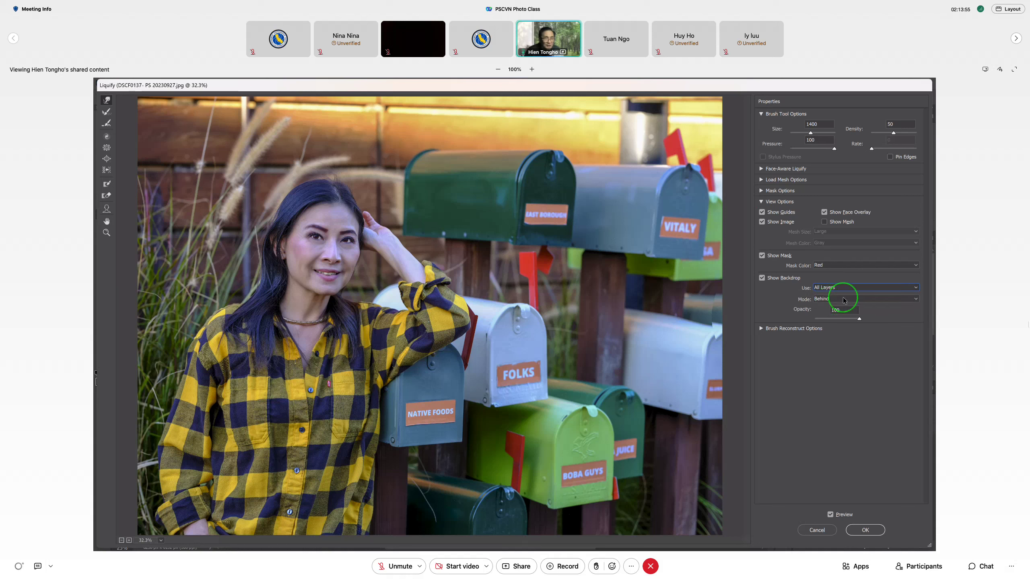
left_click(843, 300)
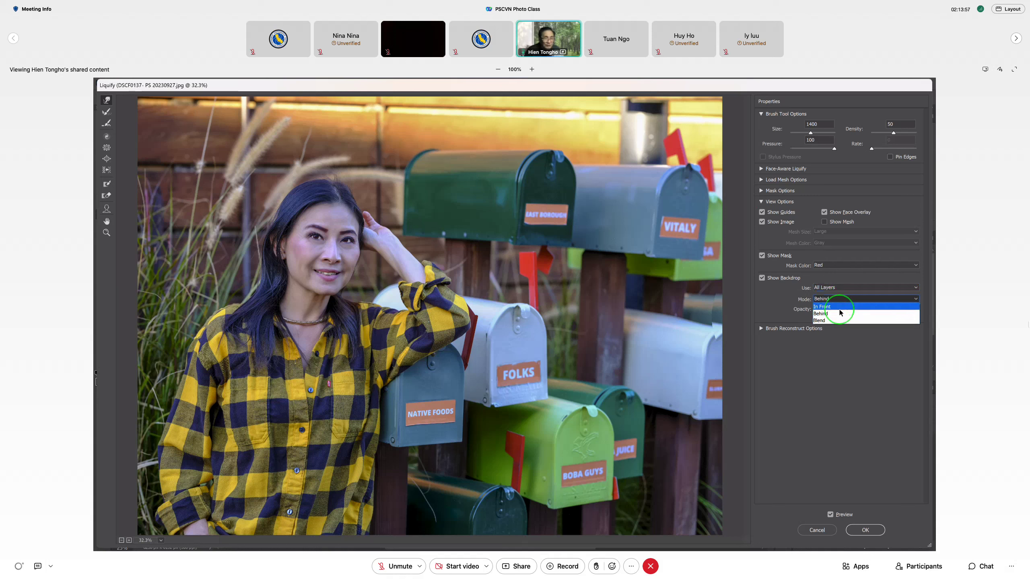
left_click(787, 293)
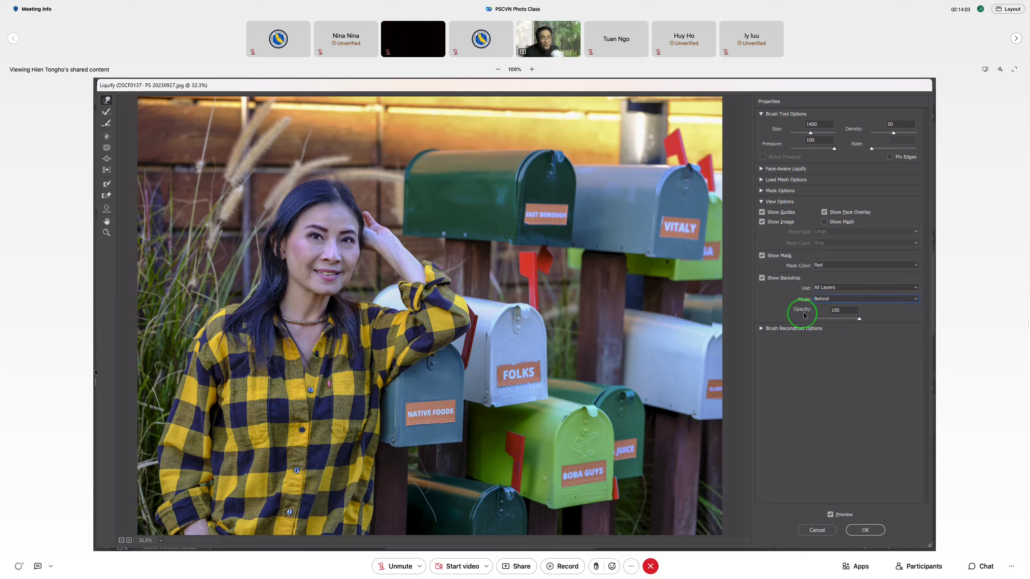
left_click(859, 320)
mouse_move(859, 321)
left_mouse_down()
mouse_move(778, 322)
mouse_move(894, 322)
left_mouse_up()
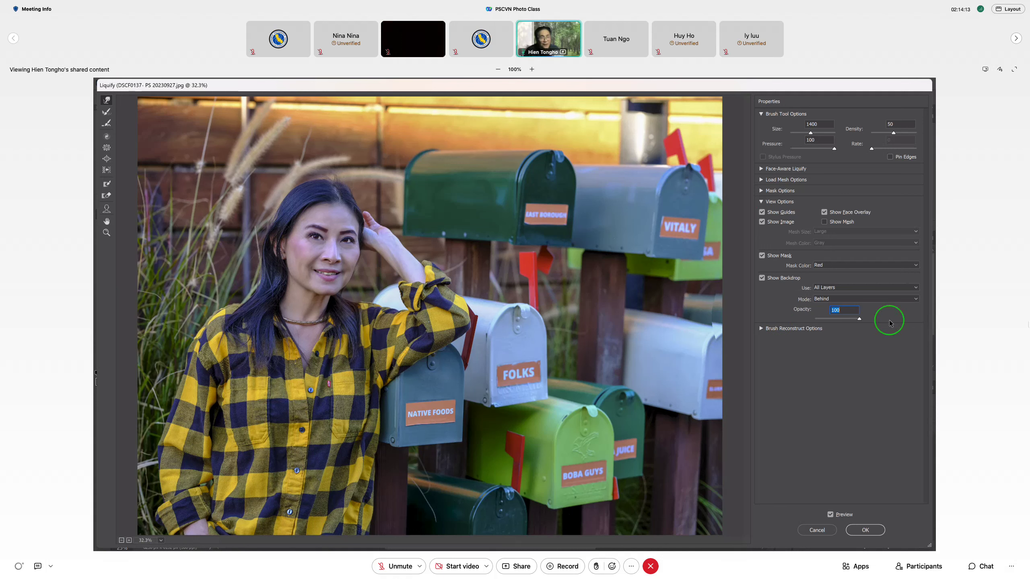
left_click(762, 278)
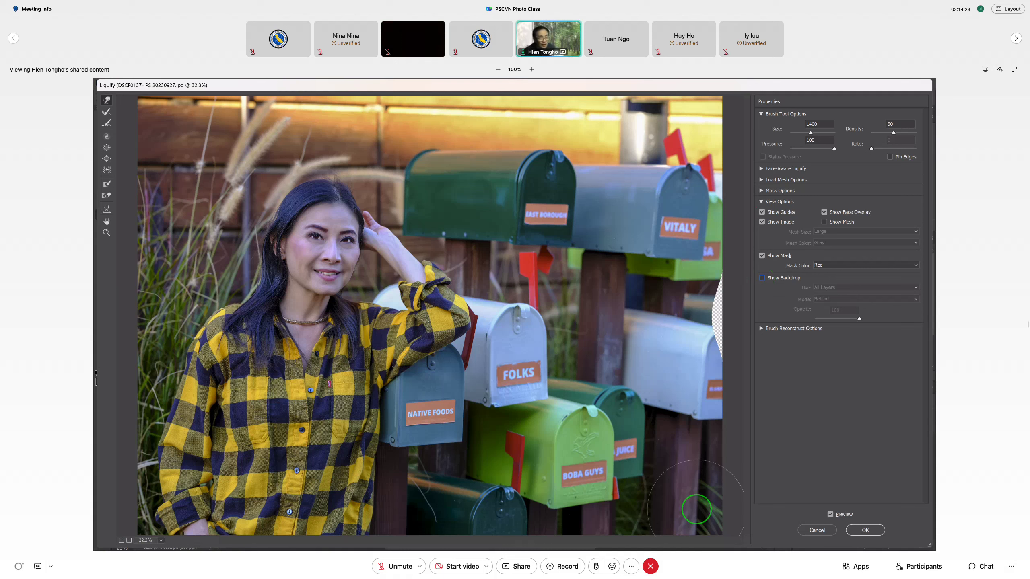
- Warp the right edge inward beside the VITALY mailbox and push the bottom edge upward
left_click_drag(726, 447, 719, 448)
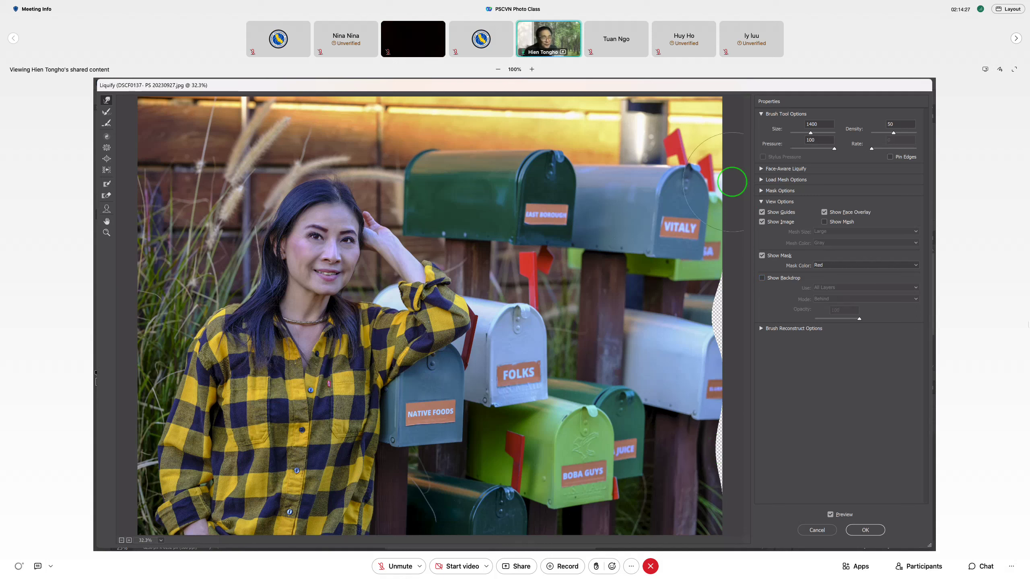
left_click_drag(732, 182, 716, 184)
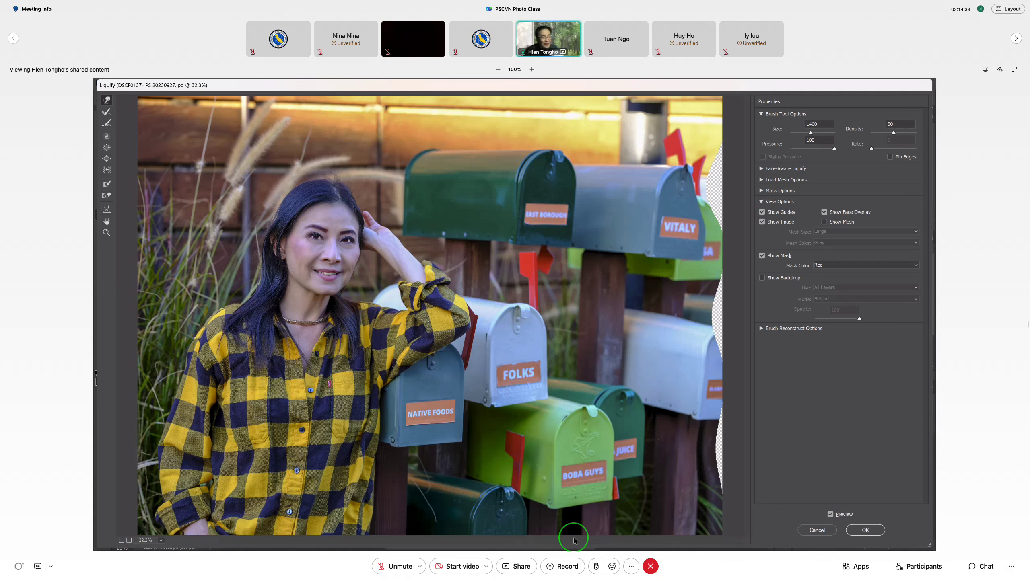
scroll(684, 473, "down", 1, "alt")
scroll(684, 472, "down", 1, "alt")
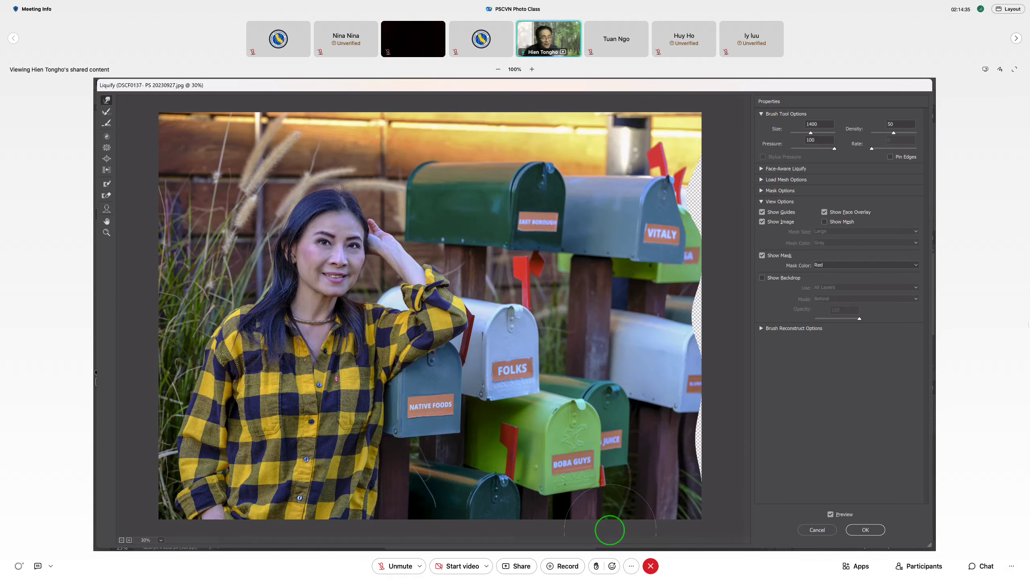
left_click_drag(610, 530, 613, 508)
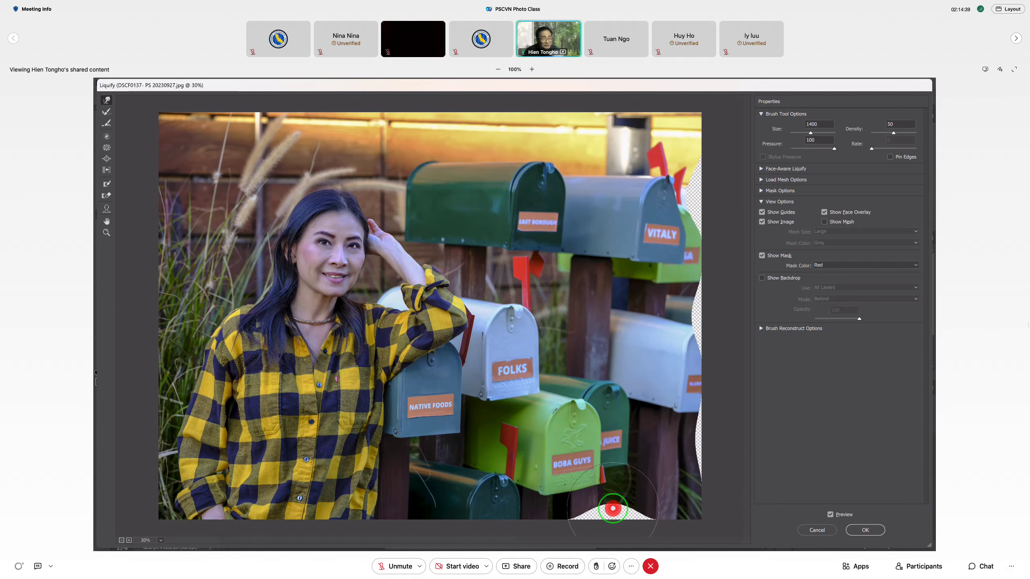
left_click_drag(612, 508, 637, 509)
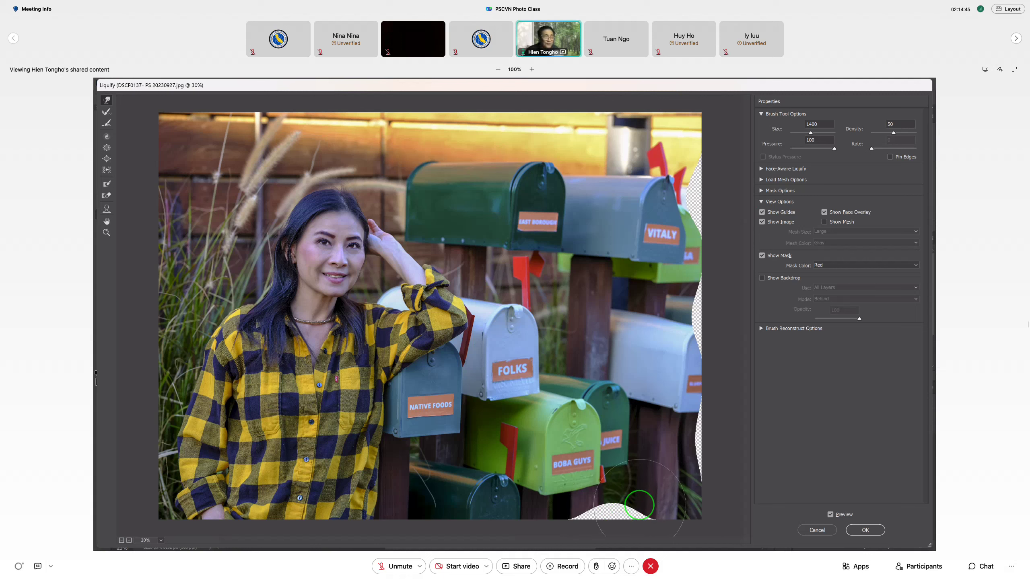
- Toggle Pin Edges on and back off, then turn Show Backdrop on to fill the edge gaps
left_click(890, 158)
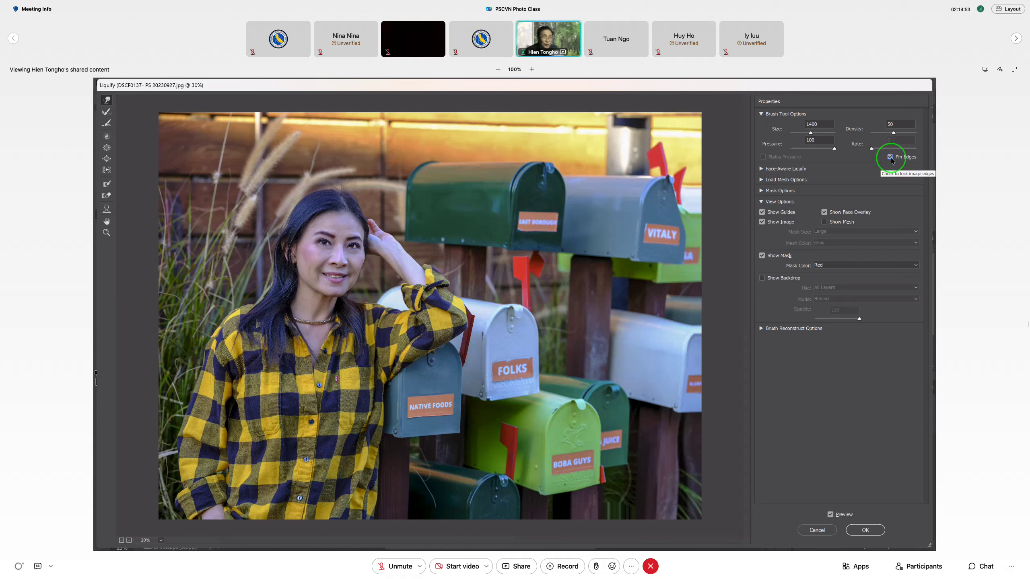
left_click(890, 158)
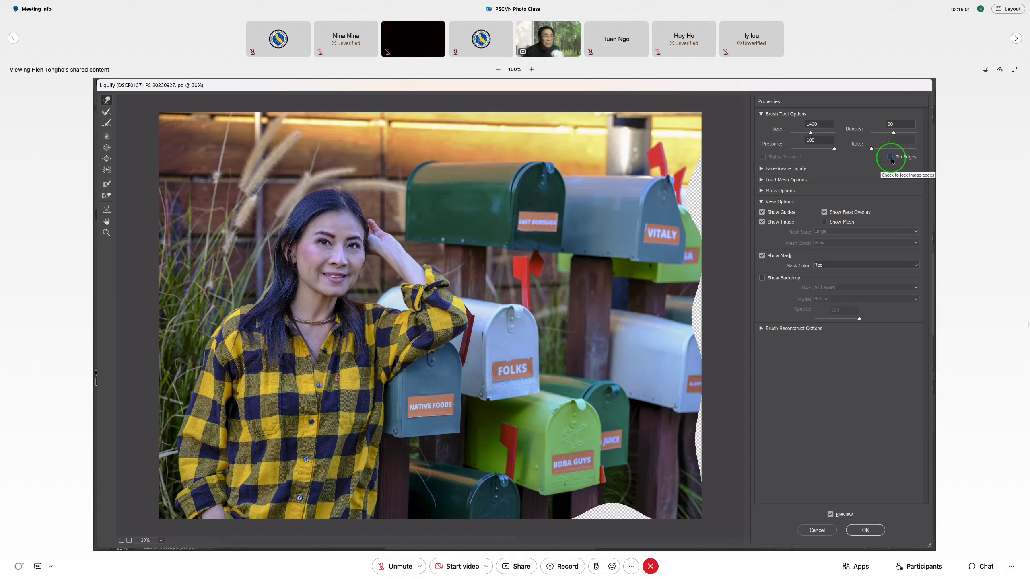
left_click(762, 278)
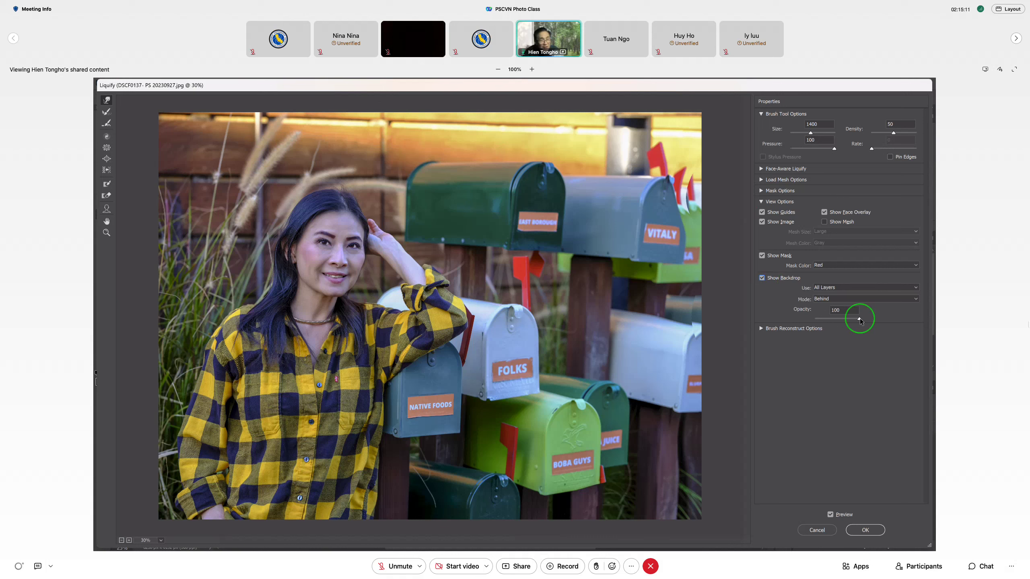
- Lower Backdrop Opacity from 100 and settle it at 54
mouse_move(861, 321)
left_mouse_down()
mouse_move(873, 324)
mouse_move(820, 327)
left_mouse_up()
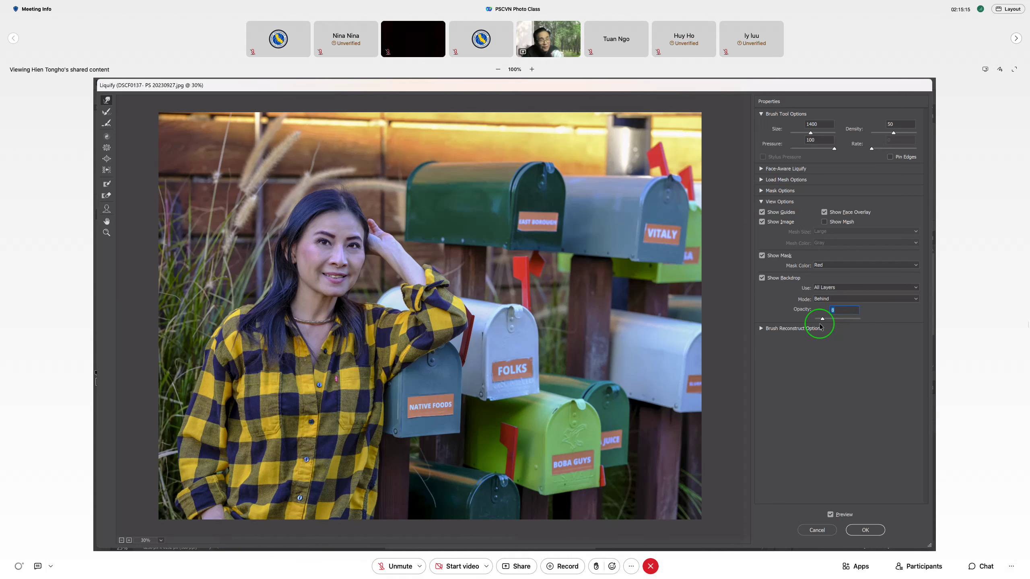
mouse_move(820, 327)
left_mouse_down()
mouse_move(856, 322)
mouse_move(840, 328)
left_mouse_up()
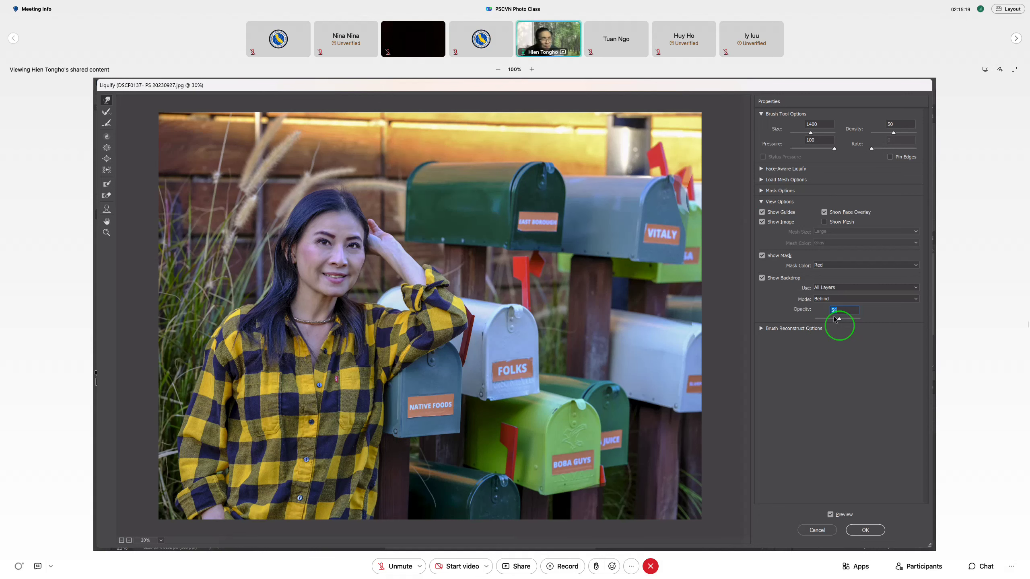
- Hide the backdrop and undo the last two warp strokes with Ctrl+Z
left_click(762, 279)
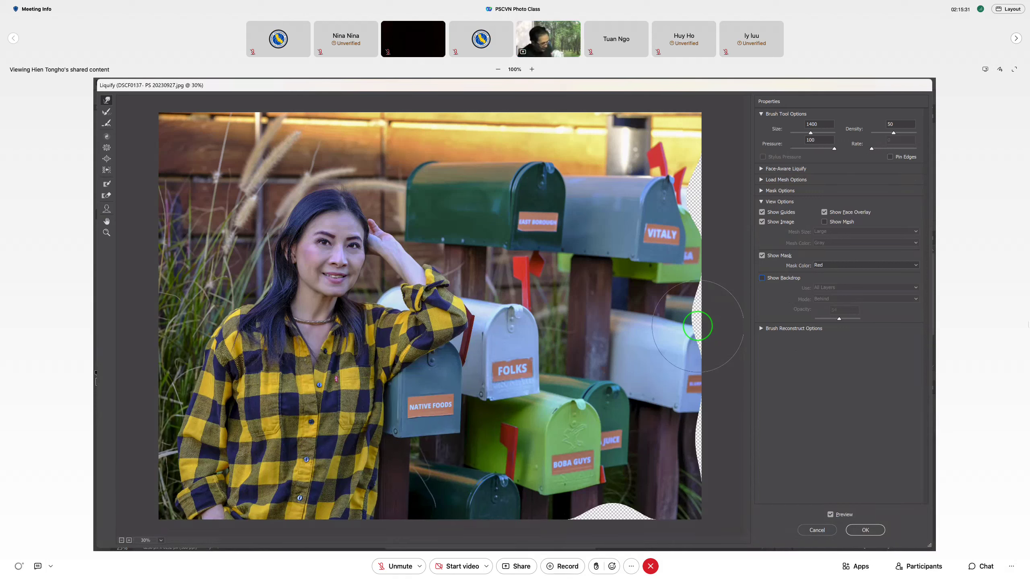
key("ctrl+z")
key("ctrl+z")
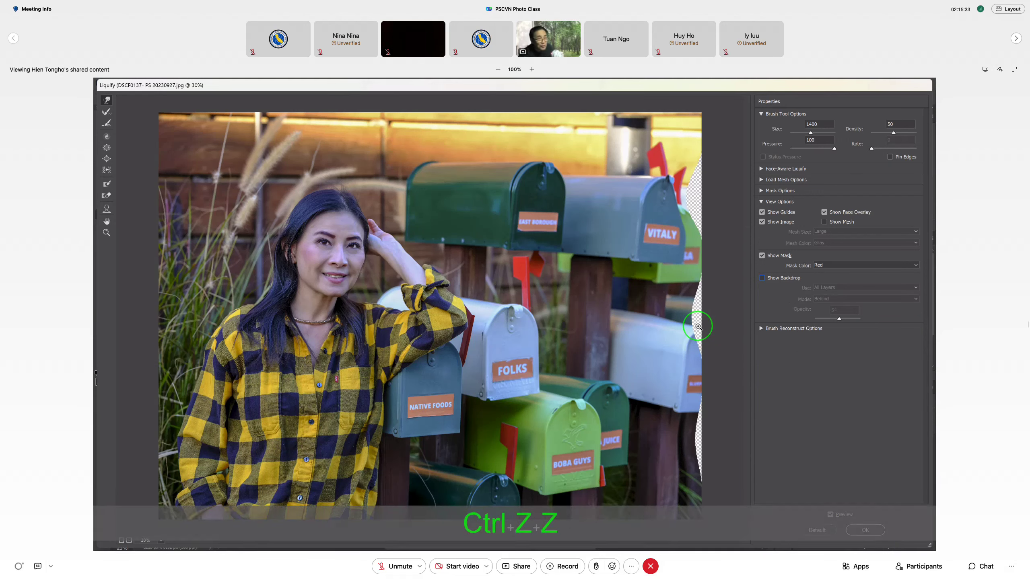
key("ctrl+z")
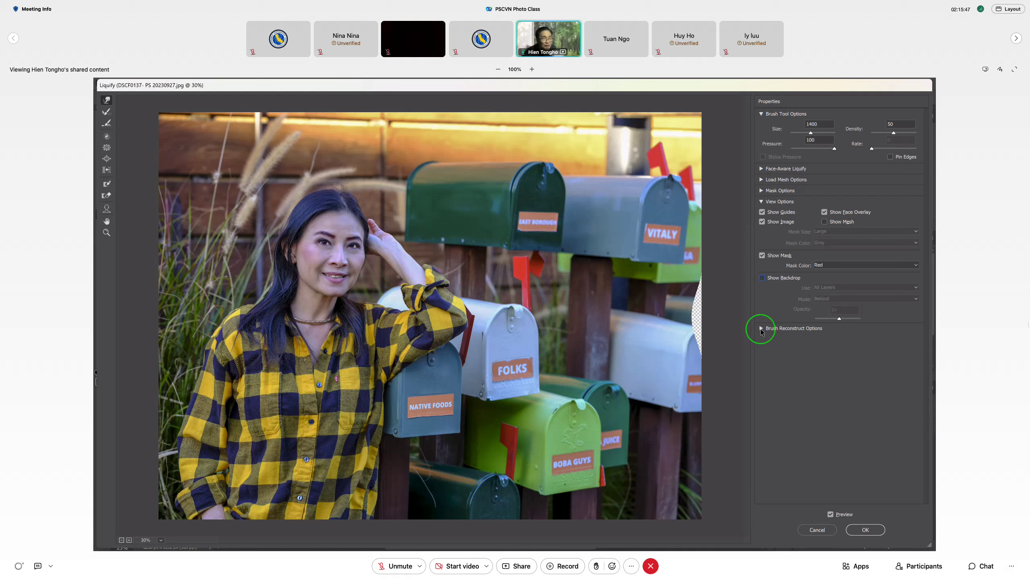
- Expand Brush Reconstruct Options, test a bottom-edge warp, then use Restore All to remove every distortion
left_click(761, 329)
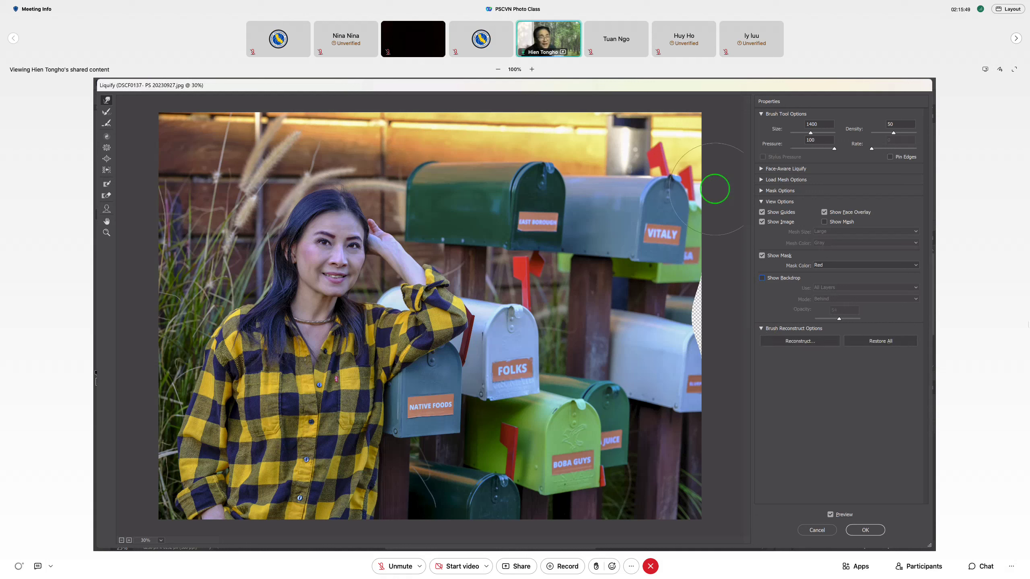
left_click_drag(609, 523, 609, 515)
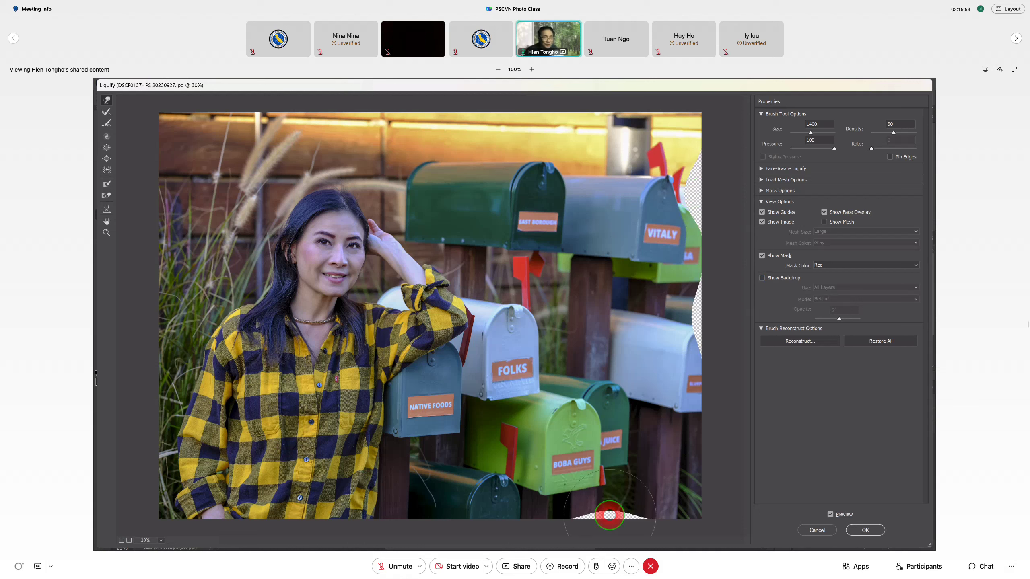
left_click(880, 343)
left_click(879, 342)
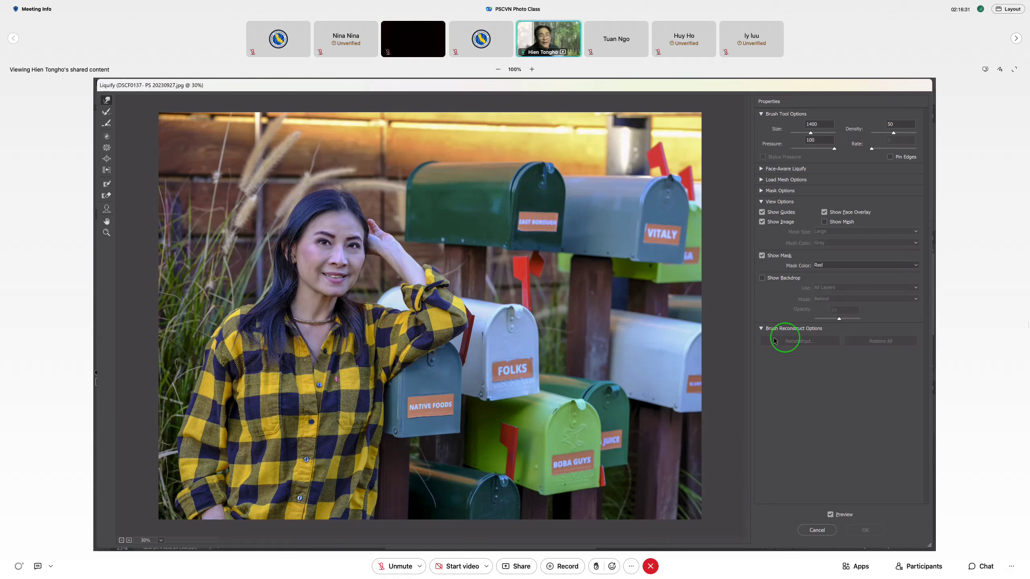
- Collapse Brush Tool Options, expand Face-Aware Liquify, and select Face #1 from Select Face
left_click(761, 114)
left_click(761, 126)
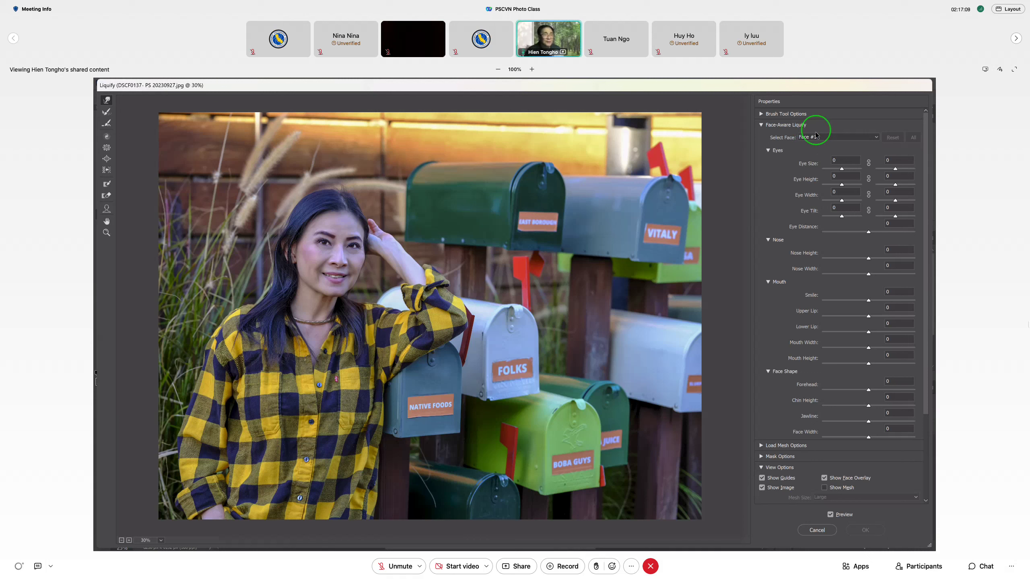
left_click(865, 139)
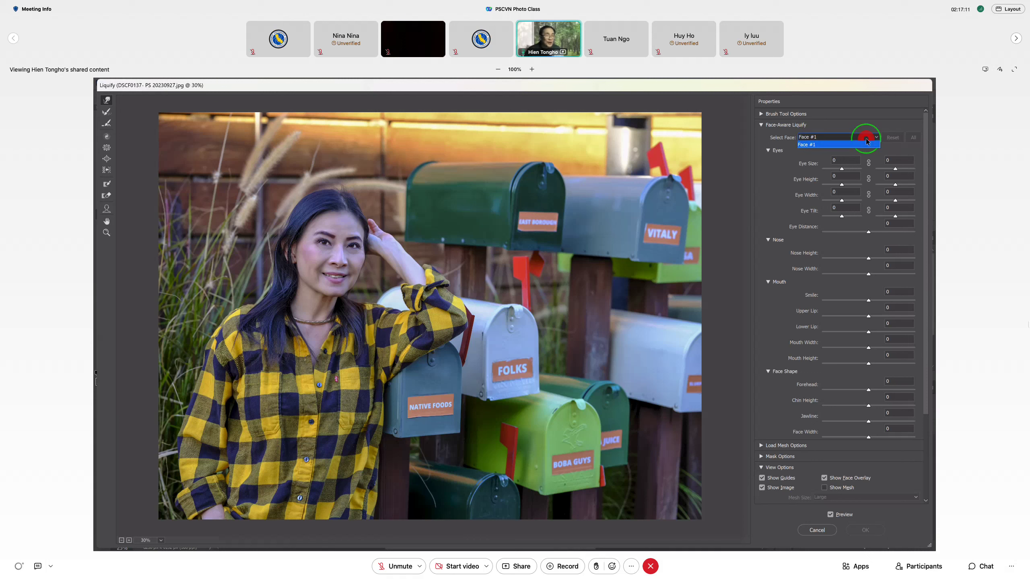
left_click(862, 145)
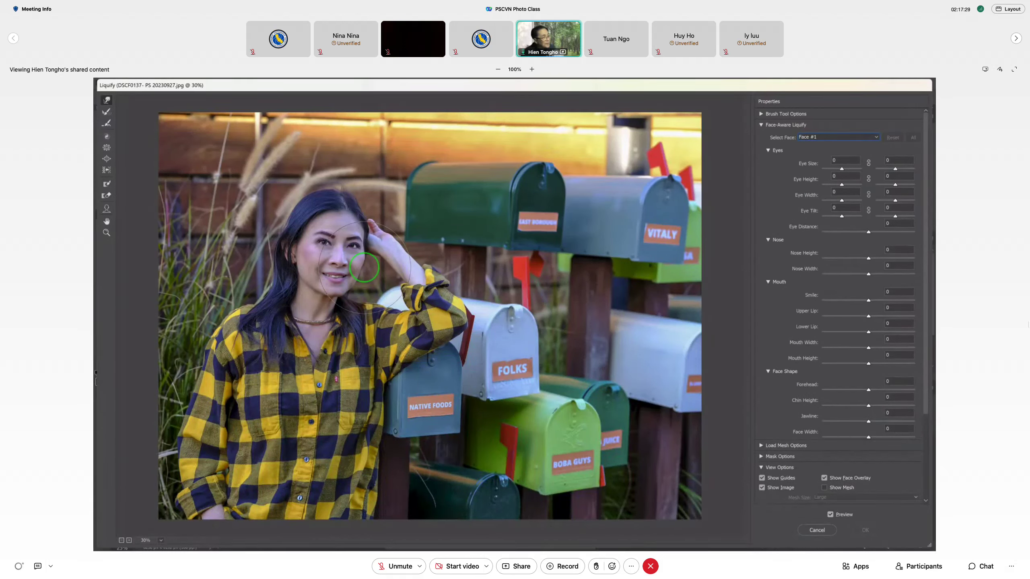
- Switch to the Face Tool and hover over the woman's eye to reveal its handles
left_click(106, 211)
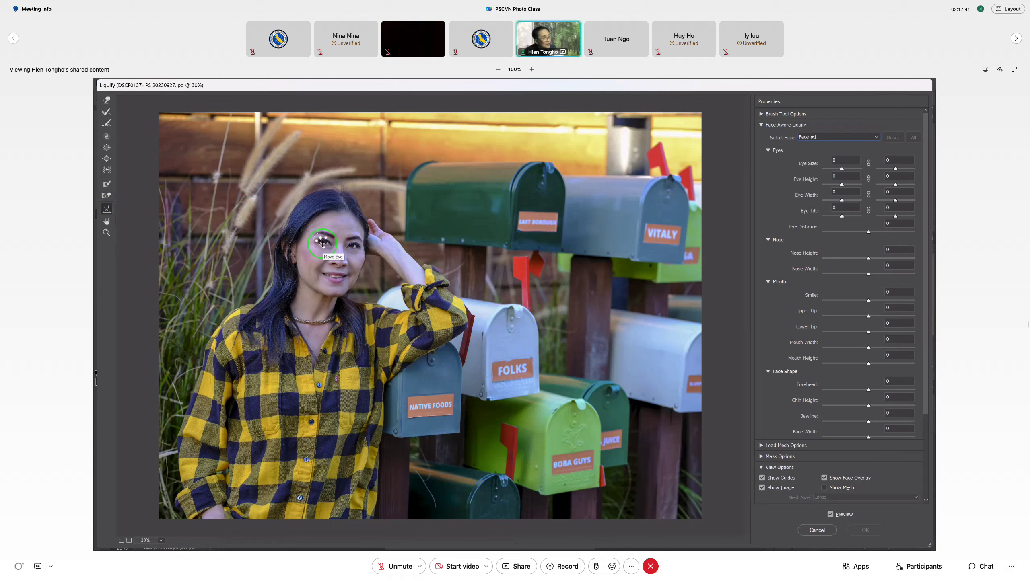
left_click_drag(323, 244, 319, 240)
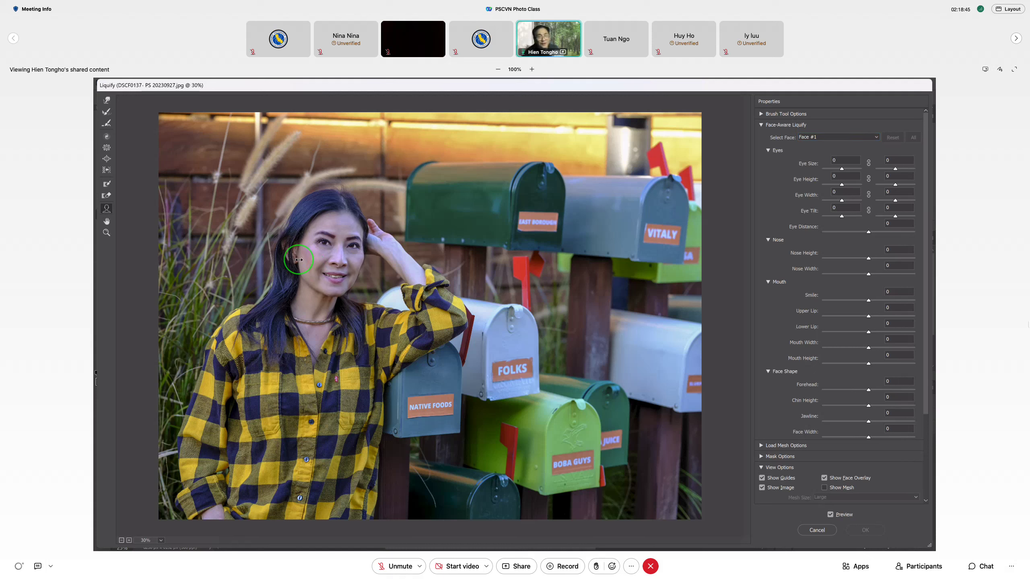
left_click_drag(299, 259, 315, 260)
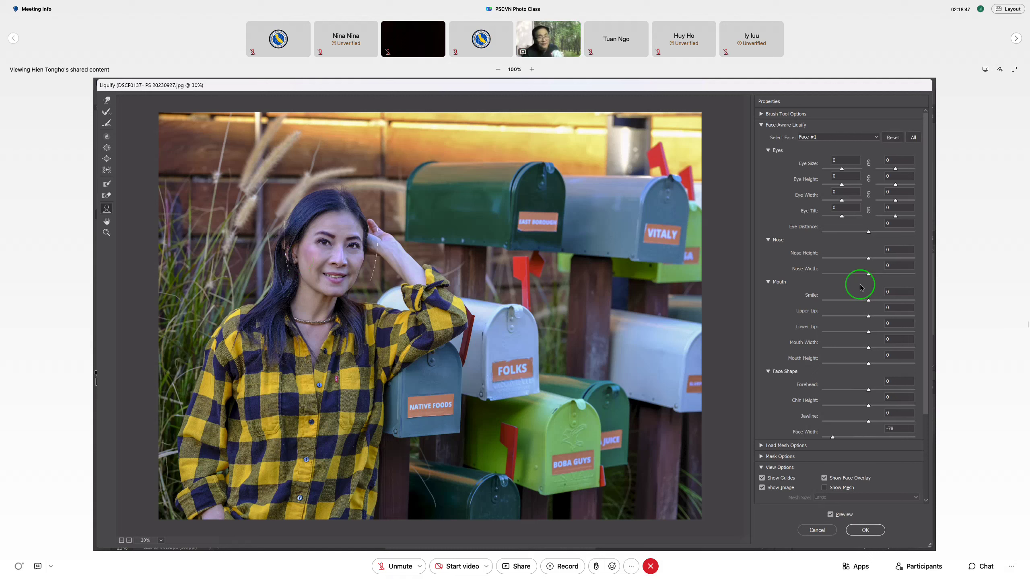
scroll(860, 287, "down", 1)
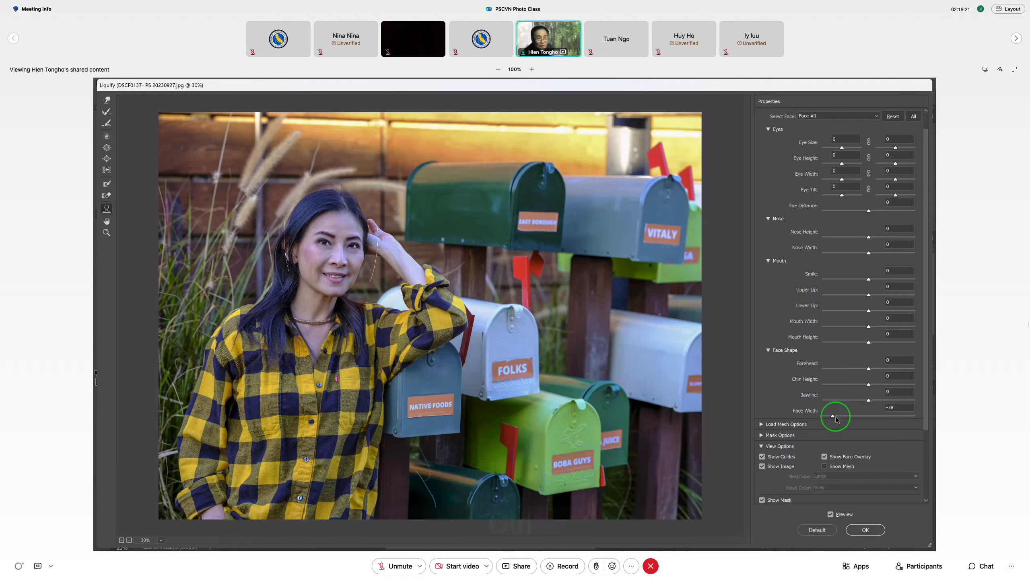
key("ctrl+z")
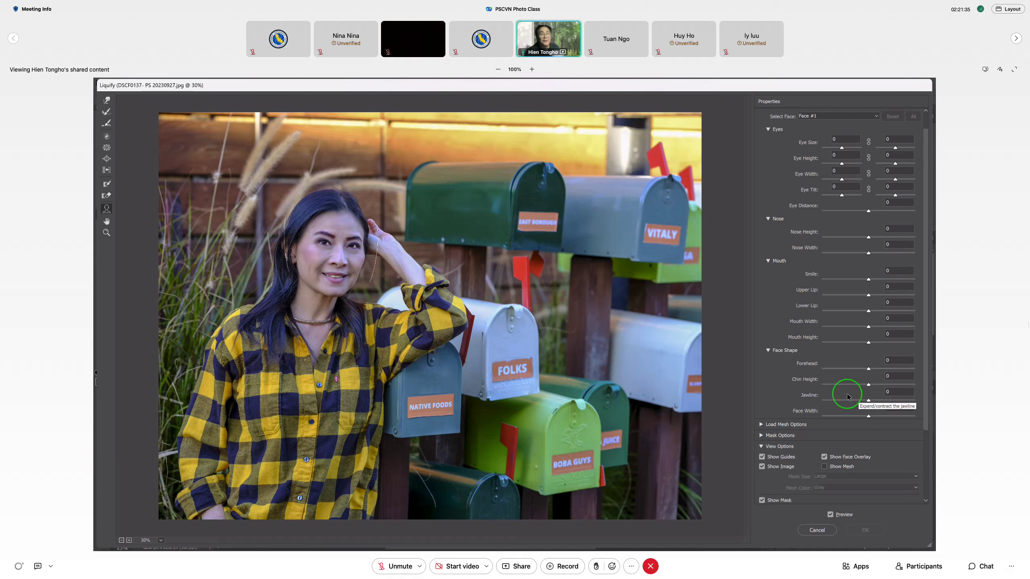
scroll(828, 244, "up", 2)
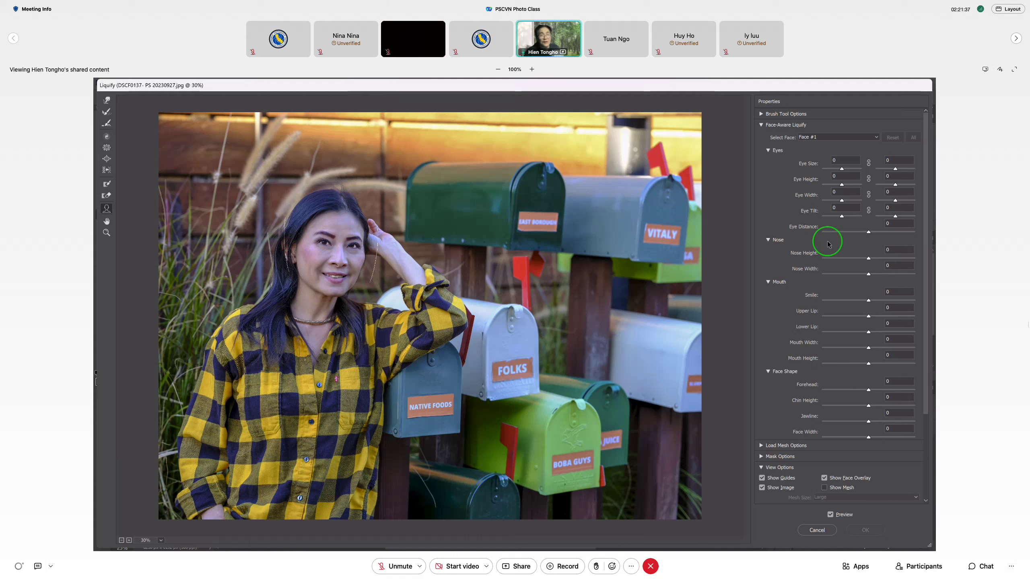
- Collapse the Face-Aware Liquify section and expand Load Mesh Options
left_click(762, 125)
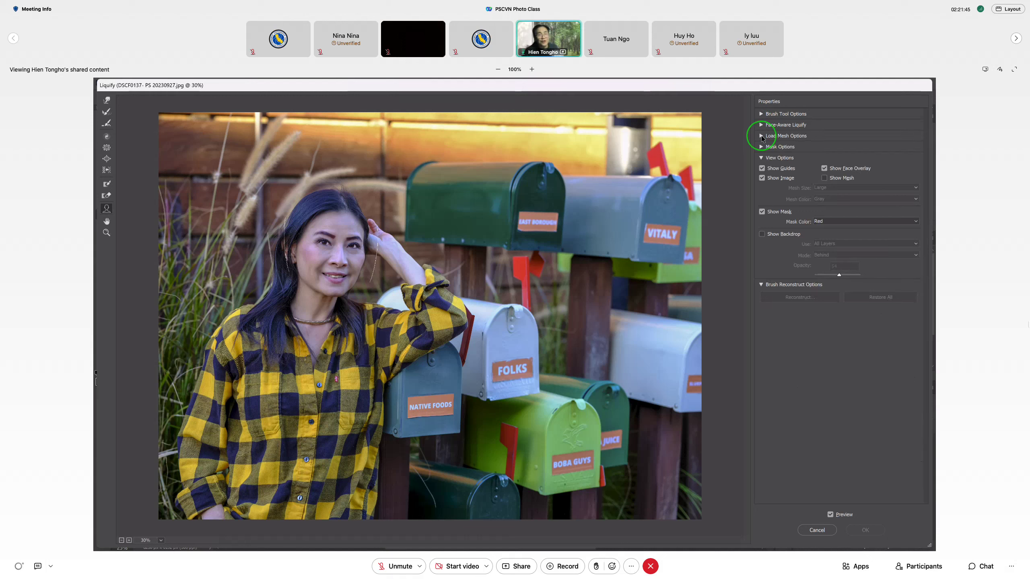
left_click(761, 136)
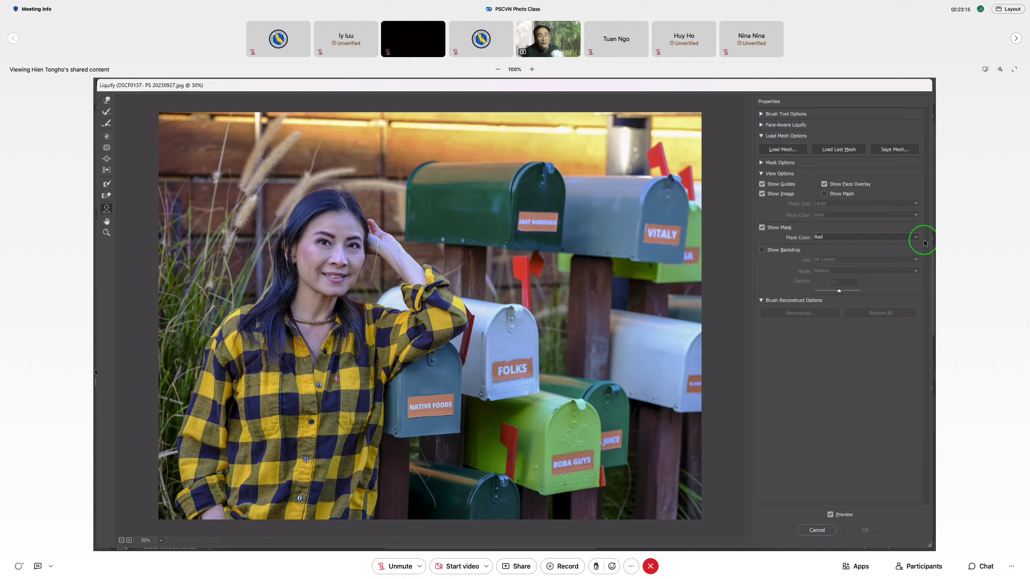
- Turn on Show Mesh and try Small, Medium and Large mesh sizes, ending on Medium
left_click(825, 195)
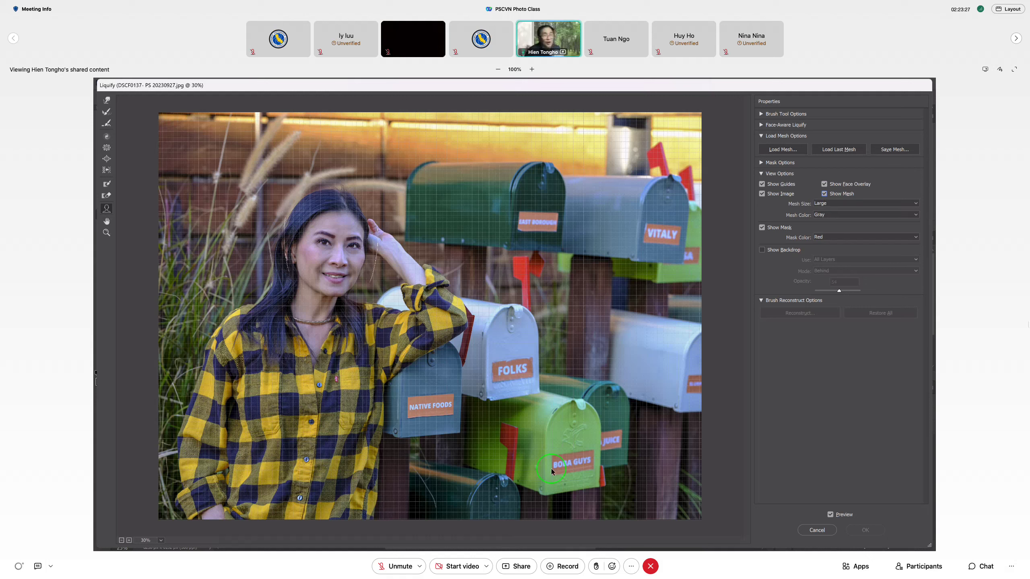
left_click(843, 203)
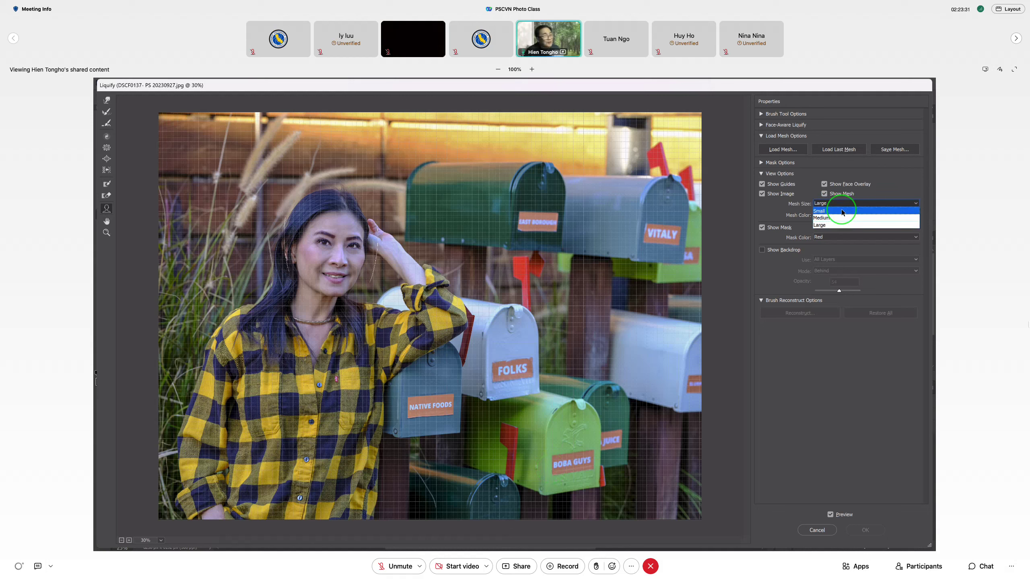
left_click(842, 212)
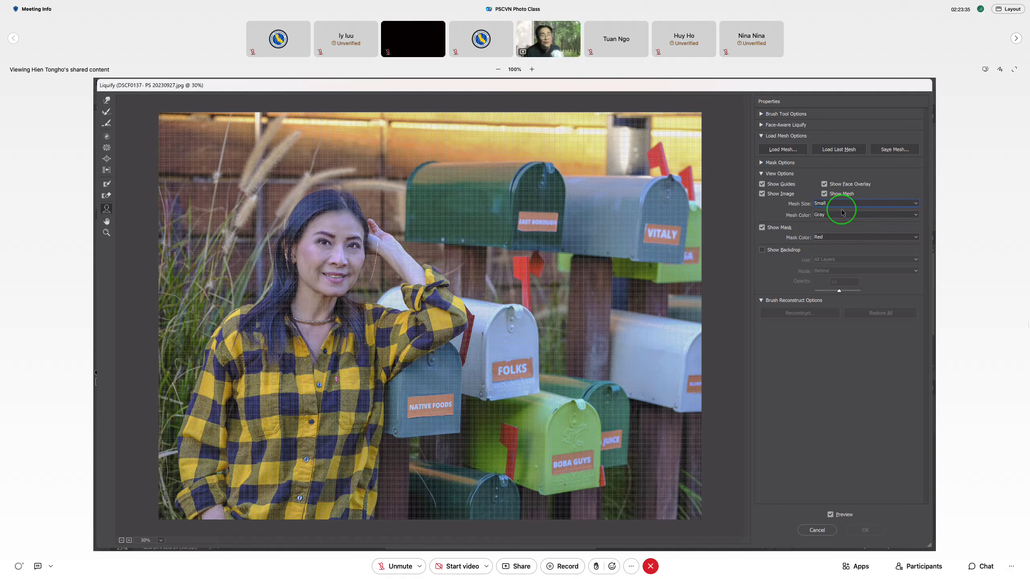
left_click(841, 204)
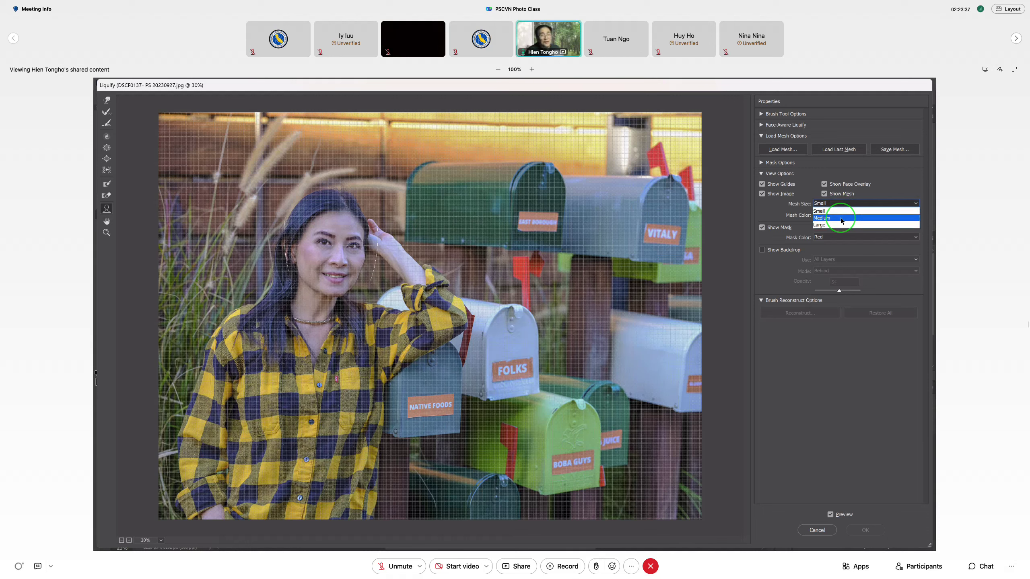
left_click(841, 221)
left_click(843, 204)
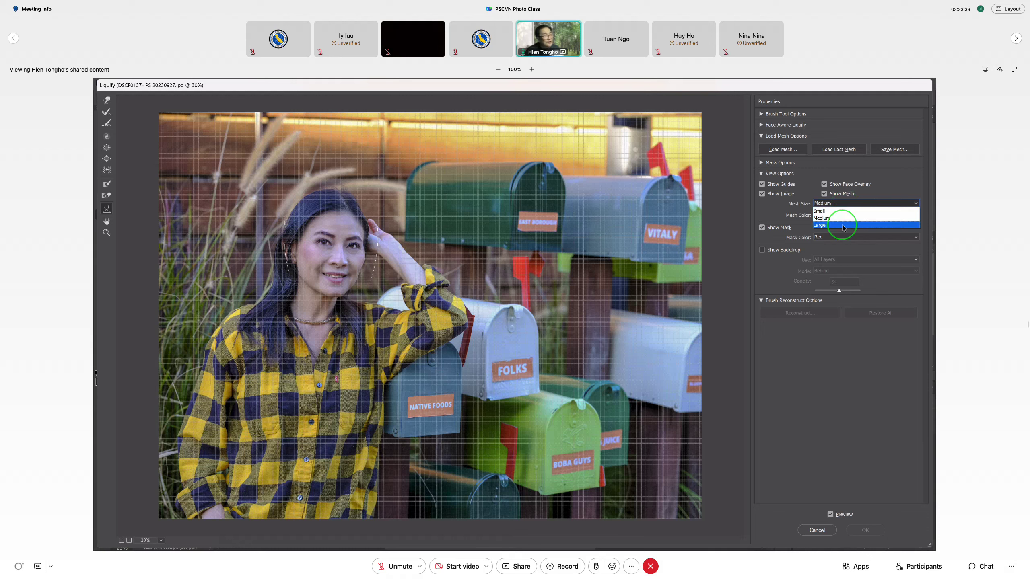
left_click(842, 226)
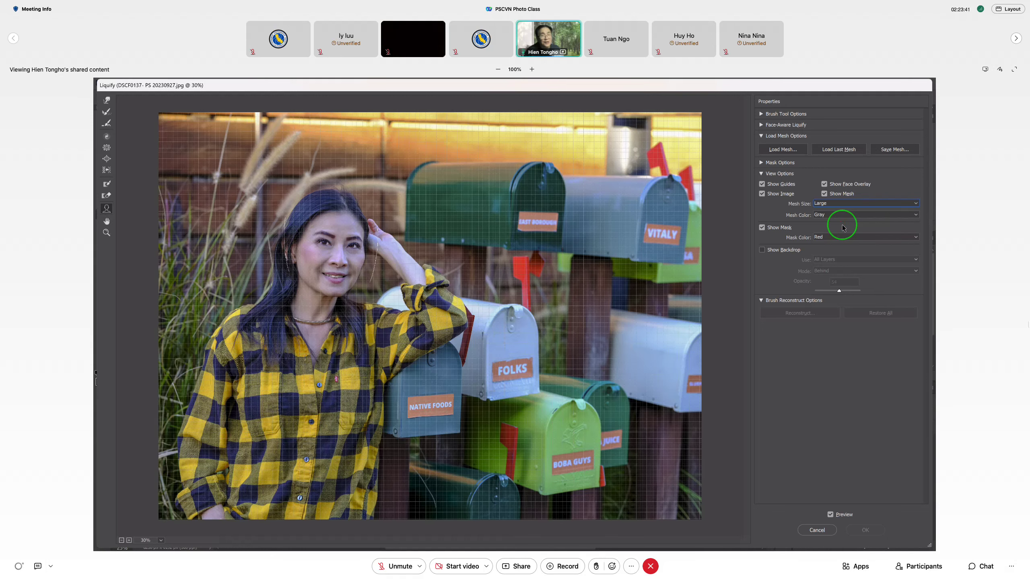
left_click(853, 204)
left_click(849, 216)
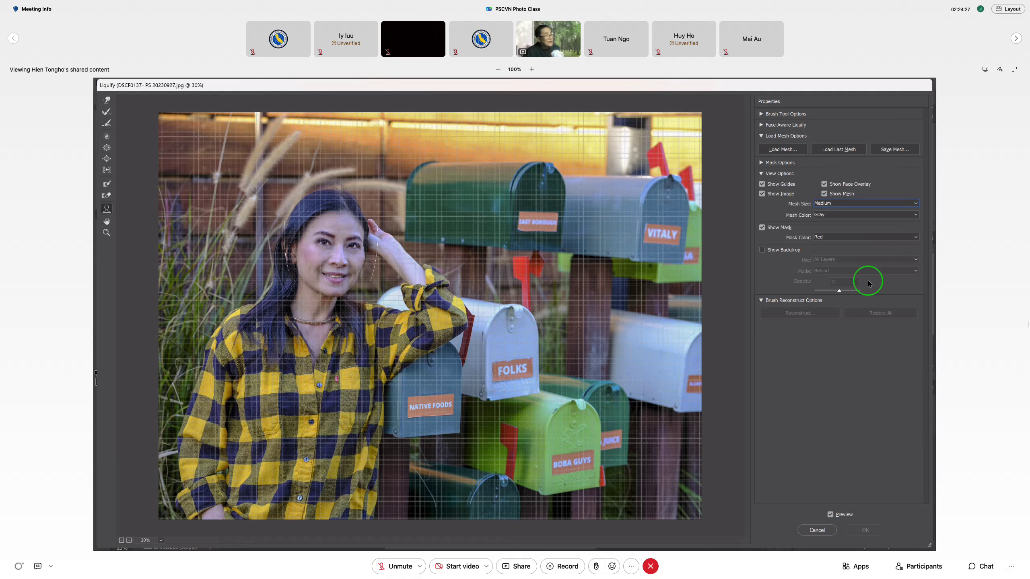
- With the Forward Warp tool (W), smear the post between the mailboxes right, then back left
key("w")
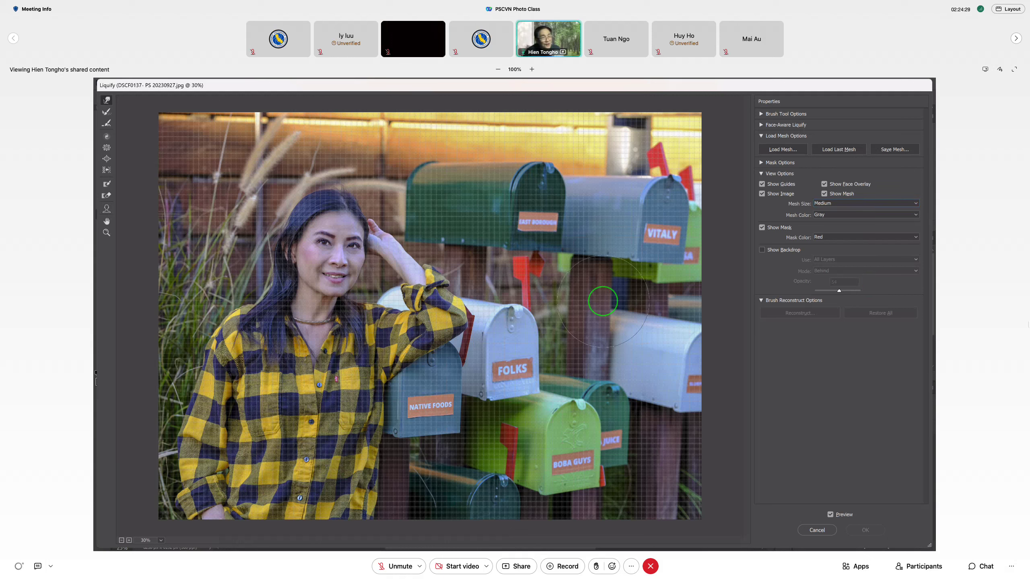
left_click_drag(603, 301, 626, 301)
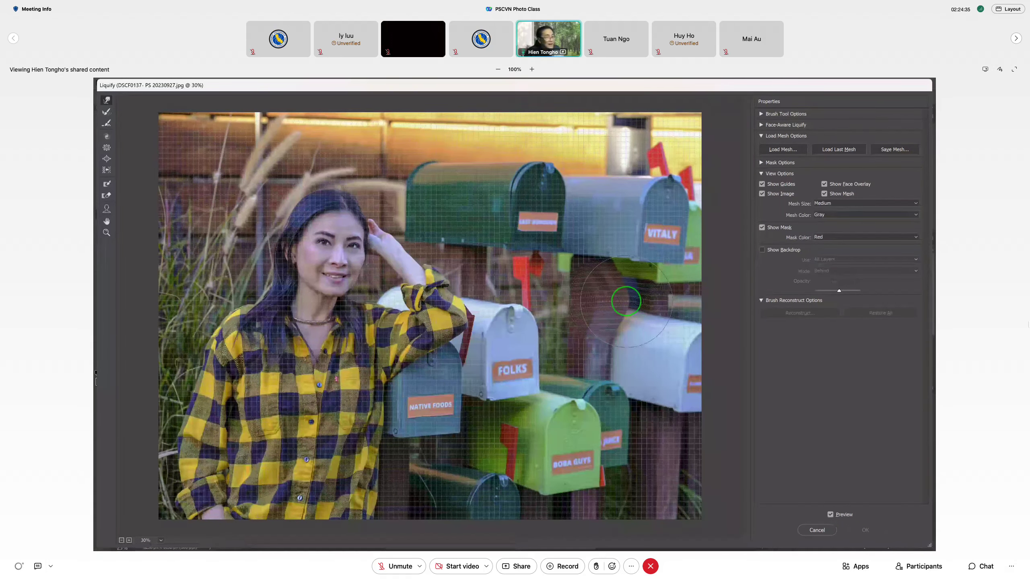
left_click_drag(626, 301, 609, 298)
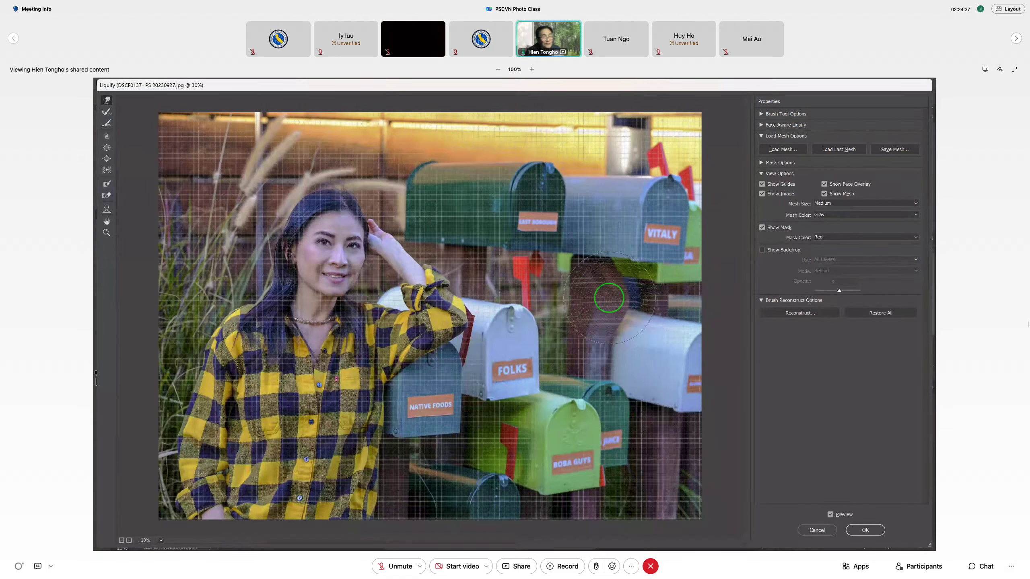
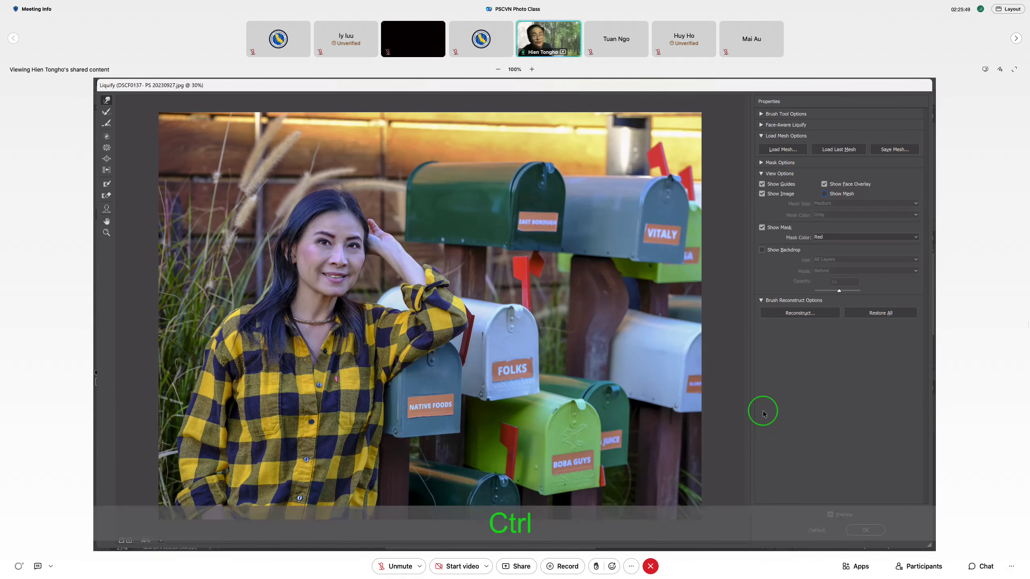
- Undo the earlier Liquify distortions and show Mask Options in place of Load Mesh Options
key("ctrl+z")
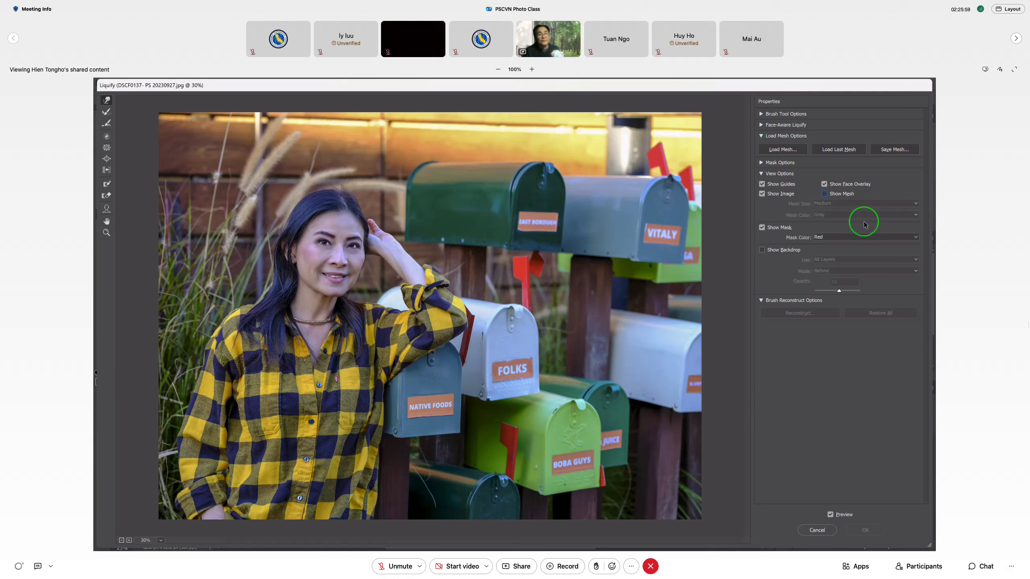
left_click(763, 136)
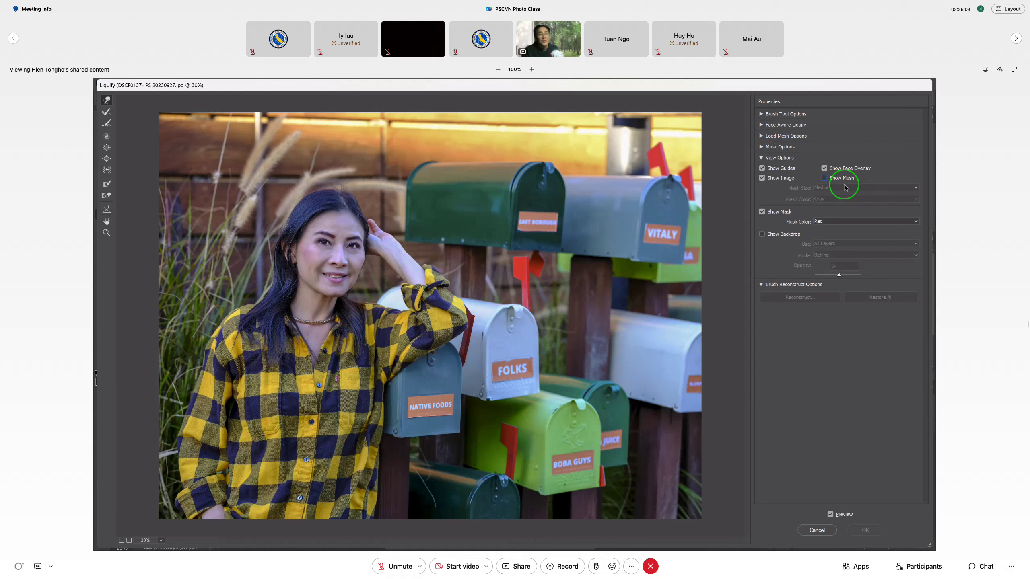
left_click(761, 147)
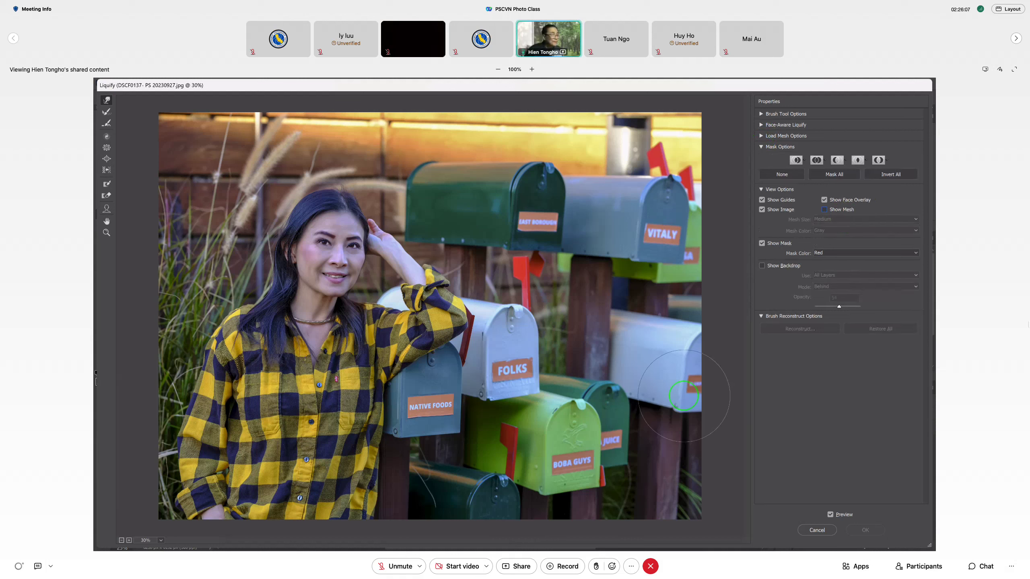
left_click(498, 333)
left_click(107, 185)
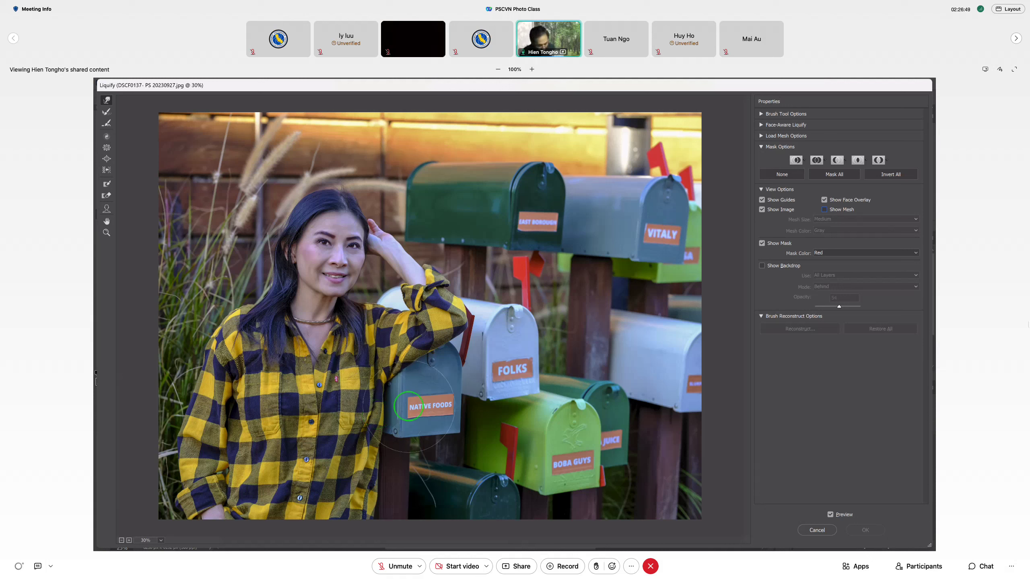
- Enlarge the Forward Warp brush and push the NATIVE FOODS mailbox edge left and down
key("bracketright")
key("bracketright")
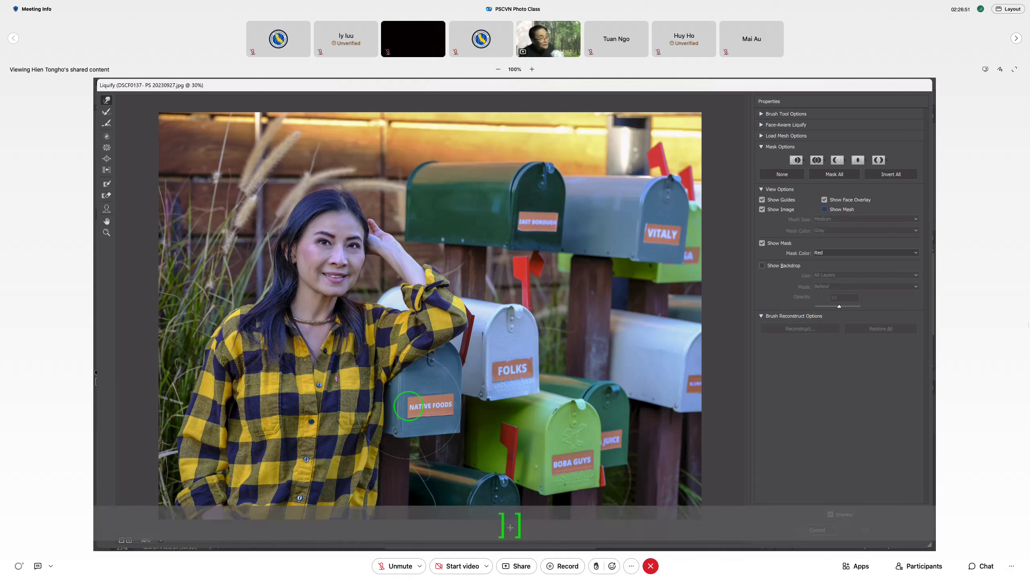
key("bracketright")
key("bracketright")
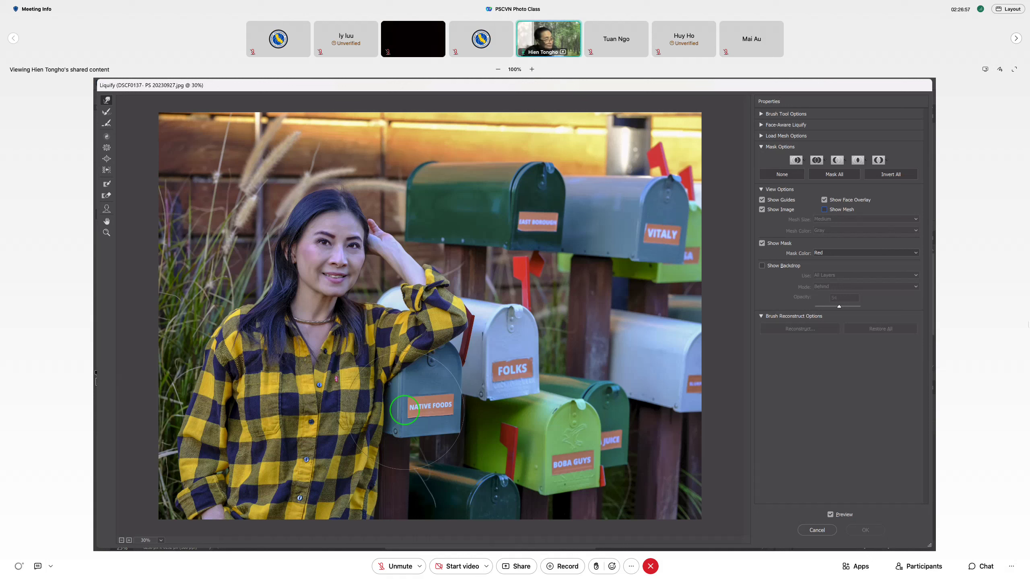
left_click_drag(404, 410, 378, 412)
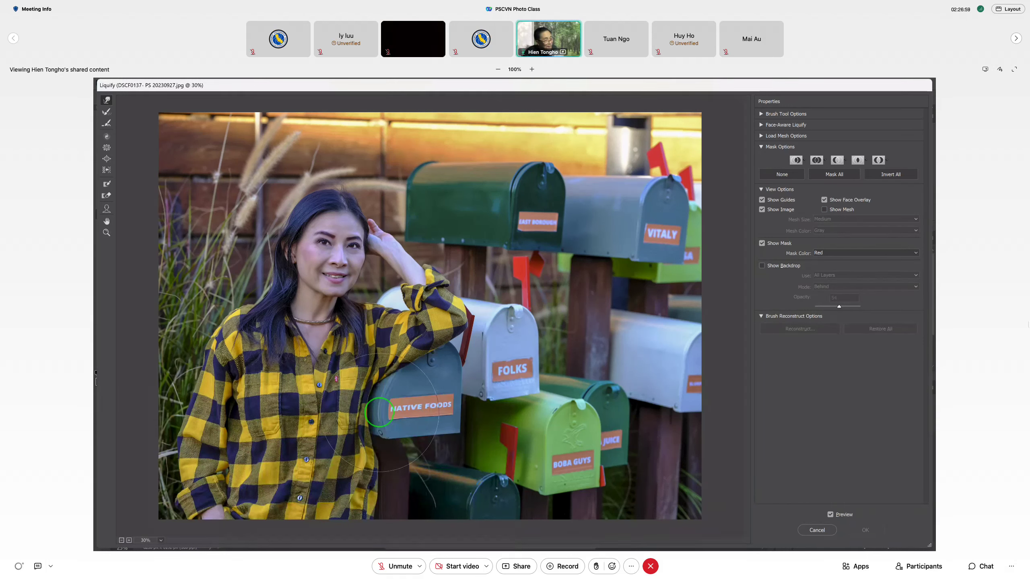
left_click_drag(378, 413, 367, 517)
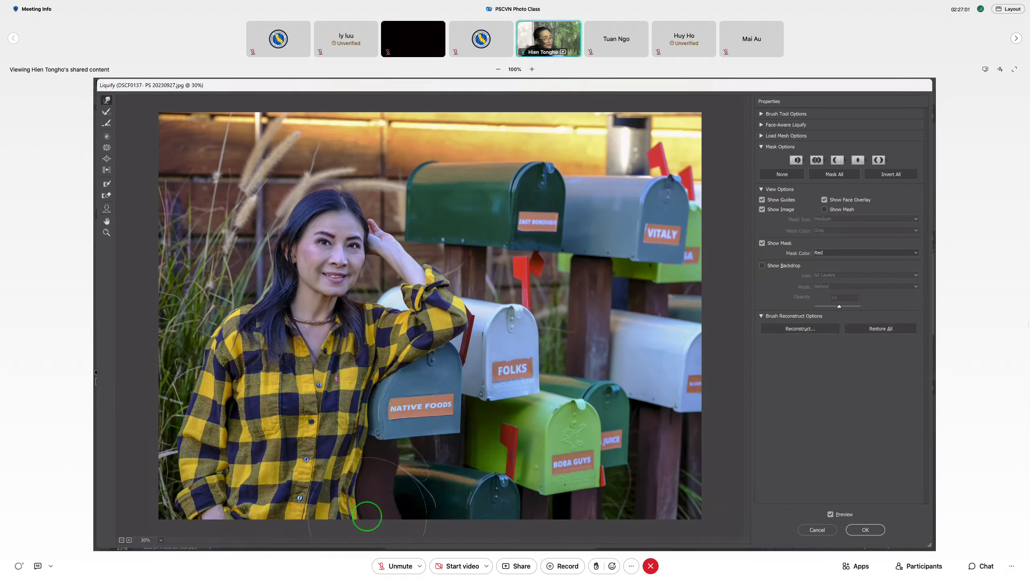
left_click_drag(384, 436, 380, 437)
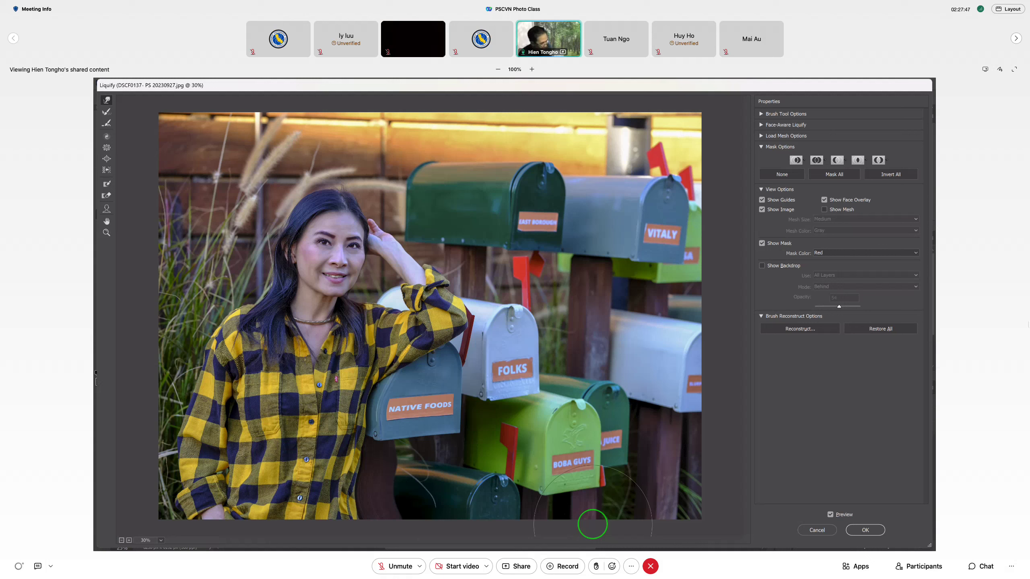
- Undo the three mailbox warp strokes
key("ctrl+z")
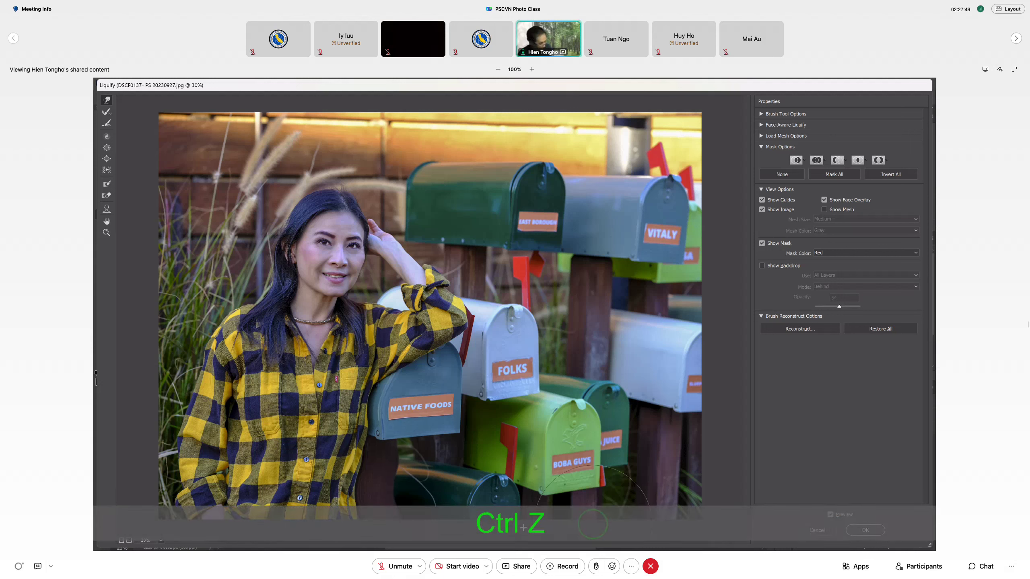
key("ctrl+z")
key("ctrl+z")
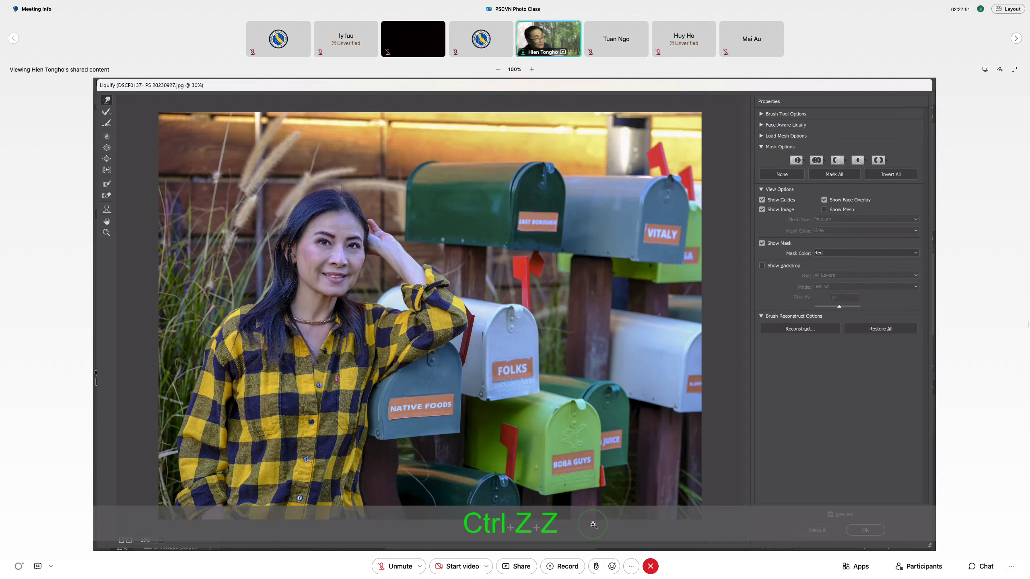
key("ctrl+z")
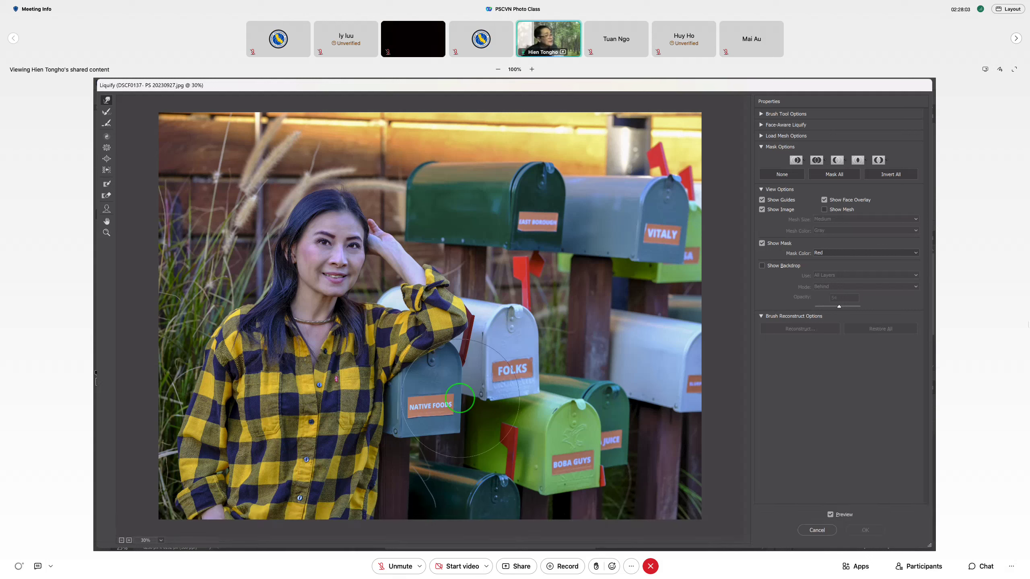
- Paint a red freeze mask over the whole NATIVE FOODS mailbox and down its post
left_click(108, 185)
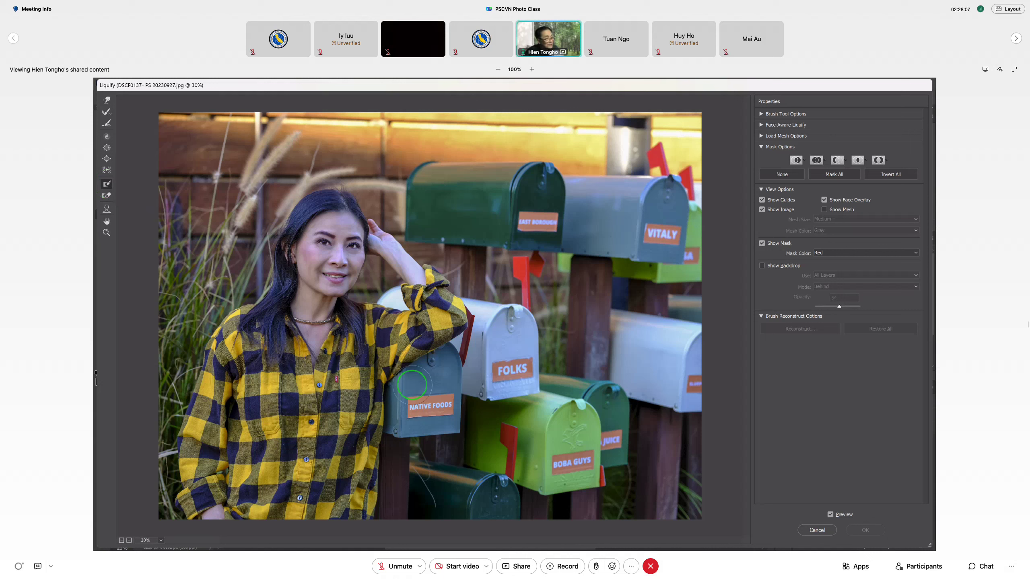
left_click(408, 385)
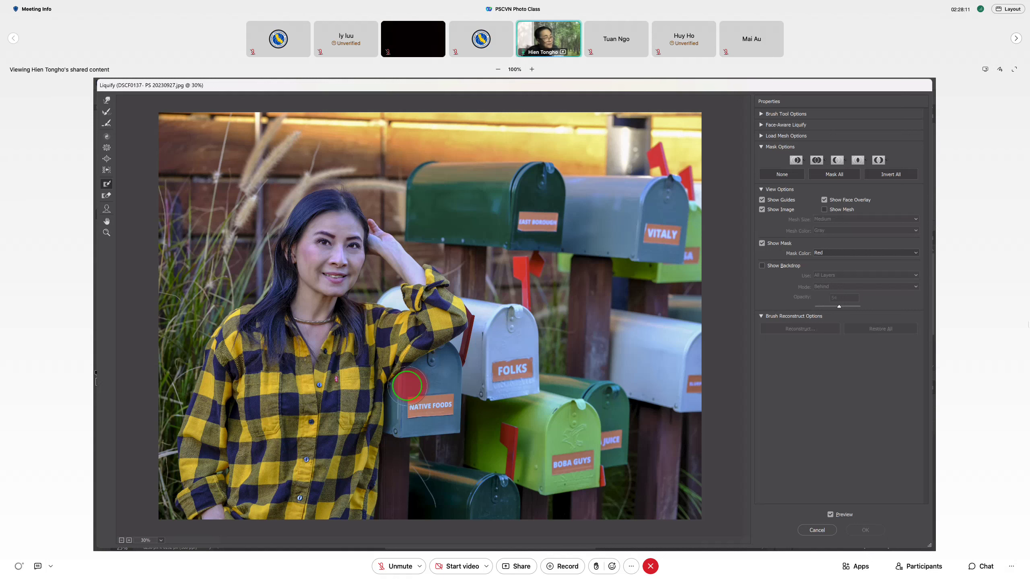
left_click_drag(407, 386, 451, 357)
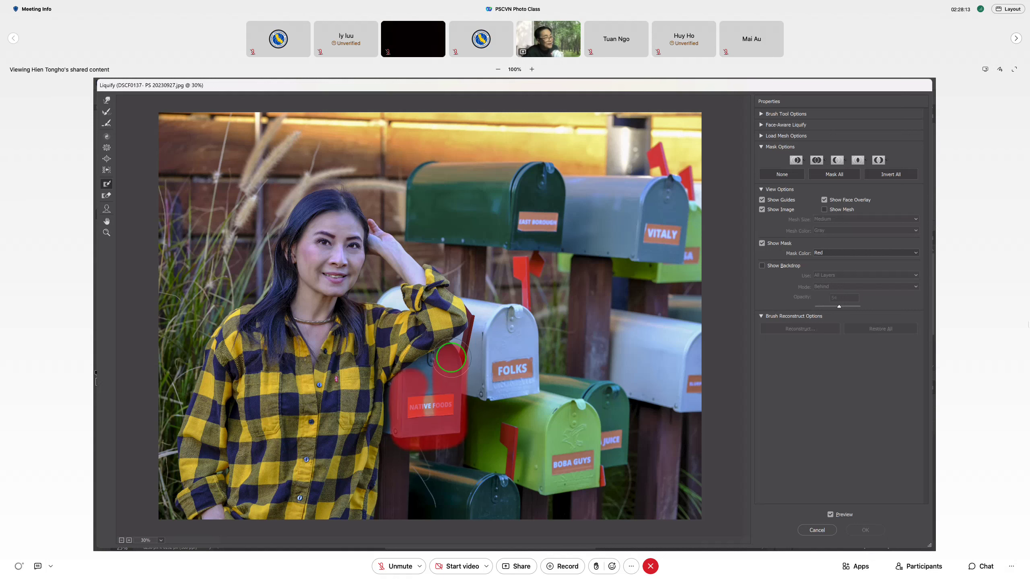
left_click_drag(410, 448, 410, 523)
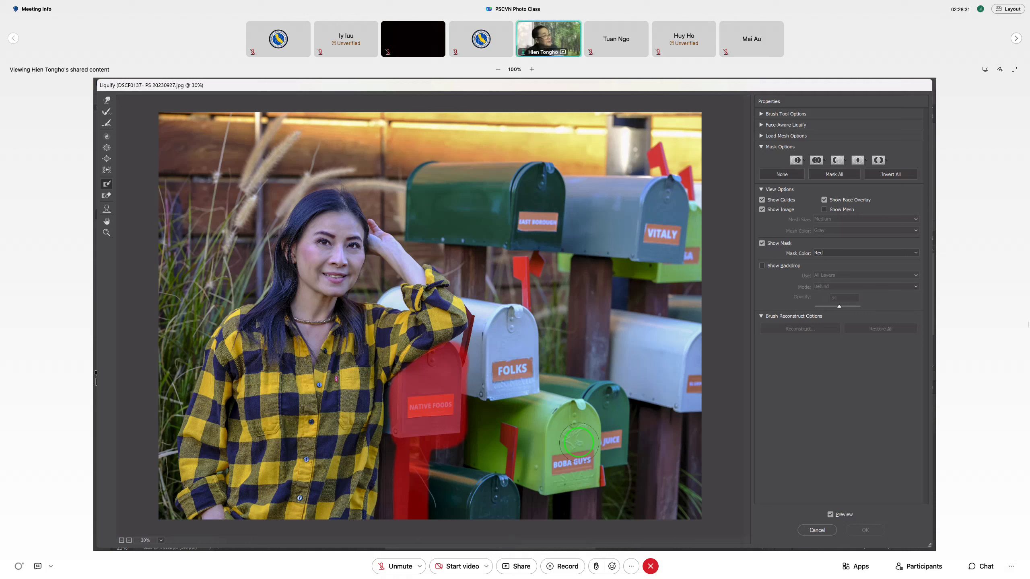
- Warp the shirt edge beside the masked NATIVE FOODS mailbox with Forward Warp
left_click(106, 101)
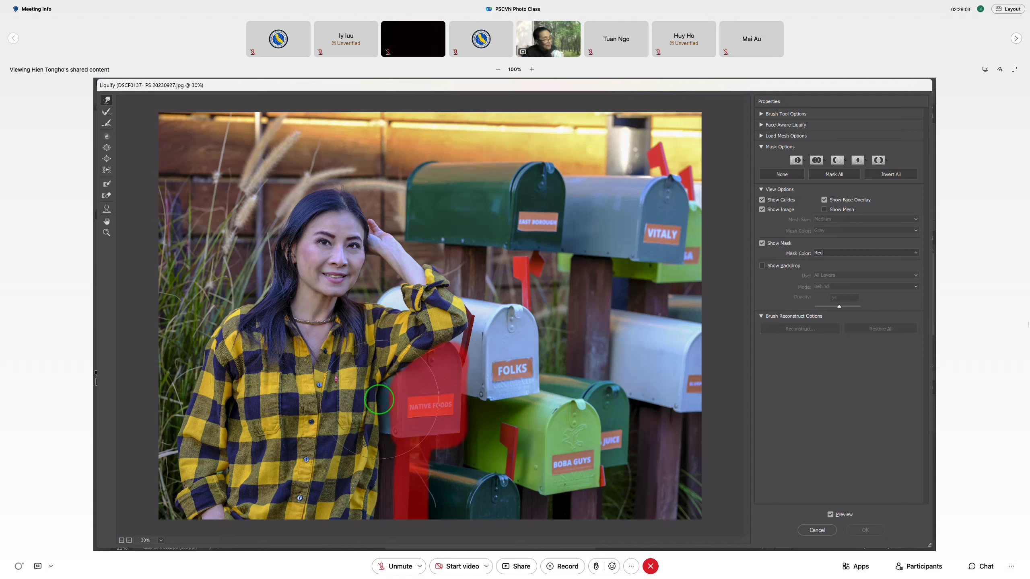
mouse_move(378, 399)
left_mouse_down()
mouse_move(367, 449)
mouse_move(371, 432)
left_mouse_up()
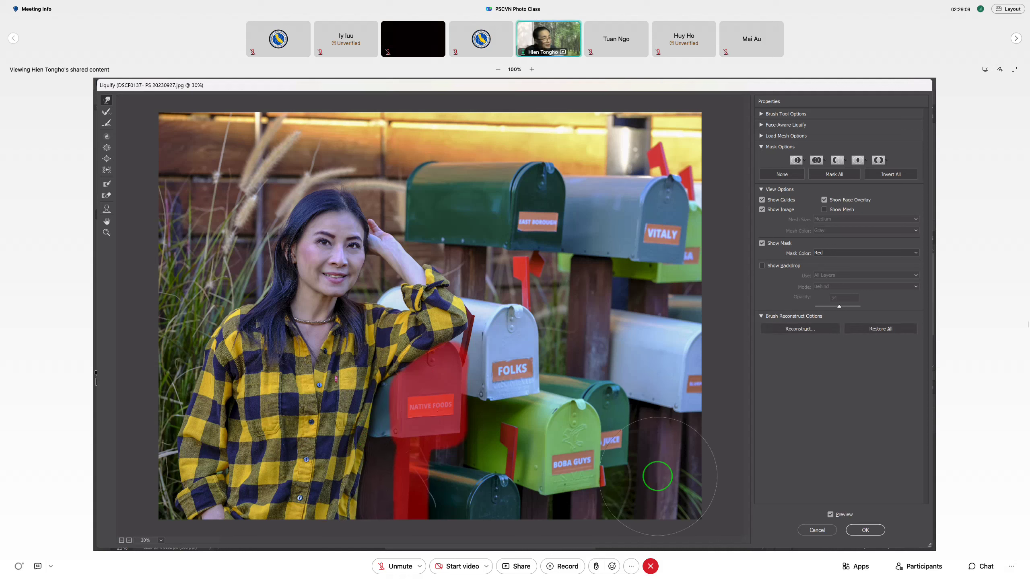
left_click(110, 197)
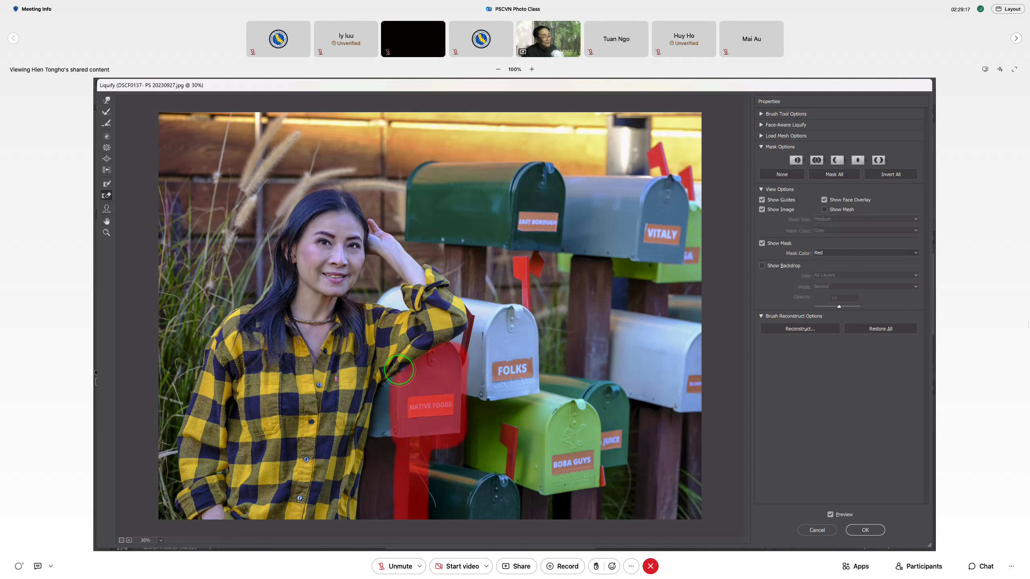
- Clear the red freeze mask from the NATIVE FOODS mailbox and shrink the brush
key("ctrl+z")
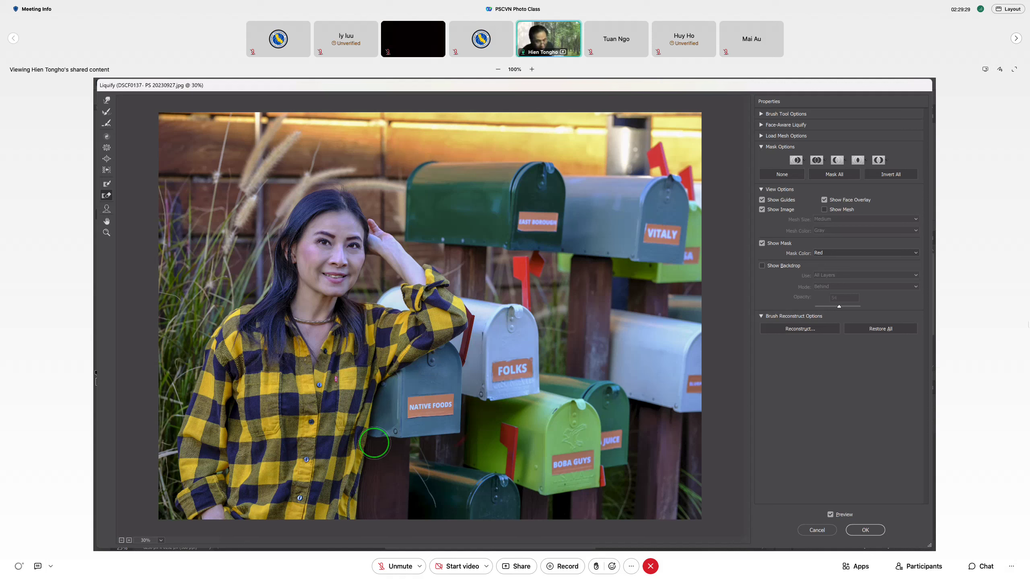
key("bracketleft")
key("bracketleft")
key("bracketleft")
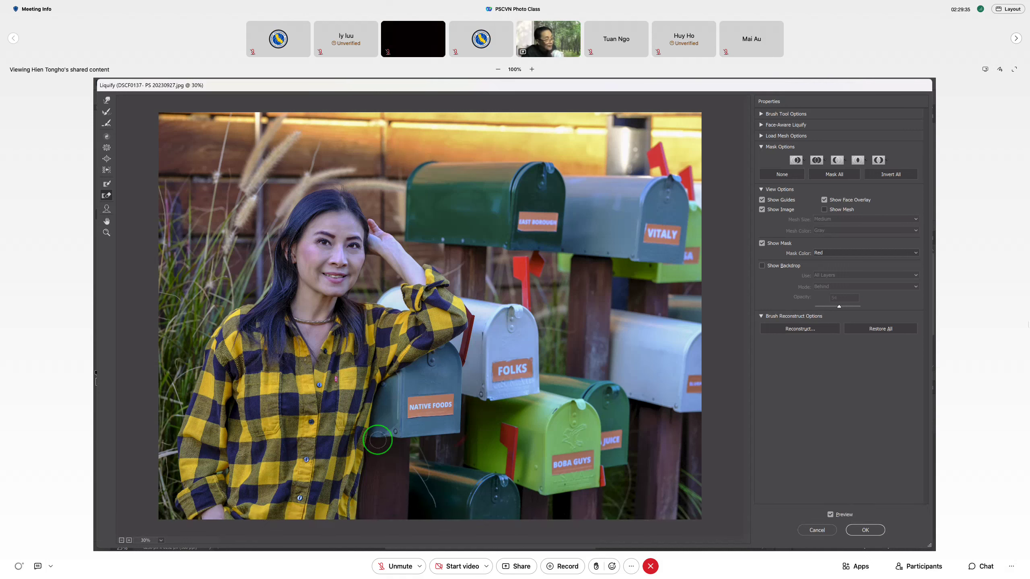
left_click(376, 439)
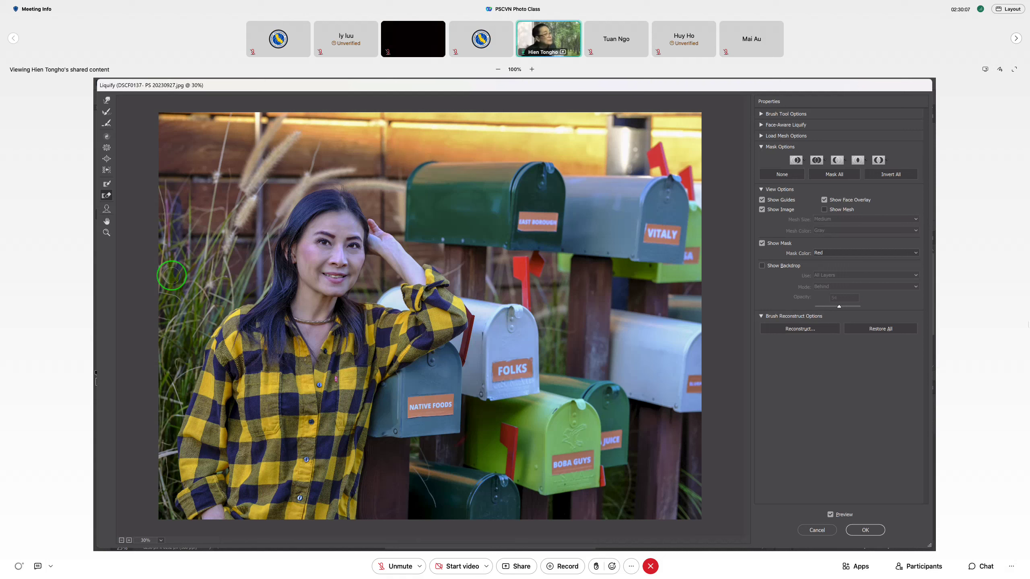
- Restore the shirt edge and mailbox below the elbow with an enlarged Reconstruct brush
left_click(107, 113)
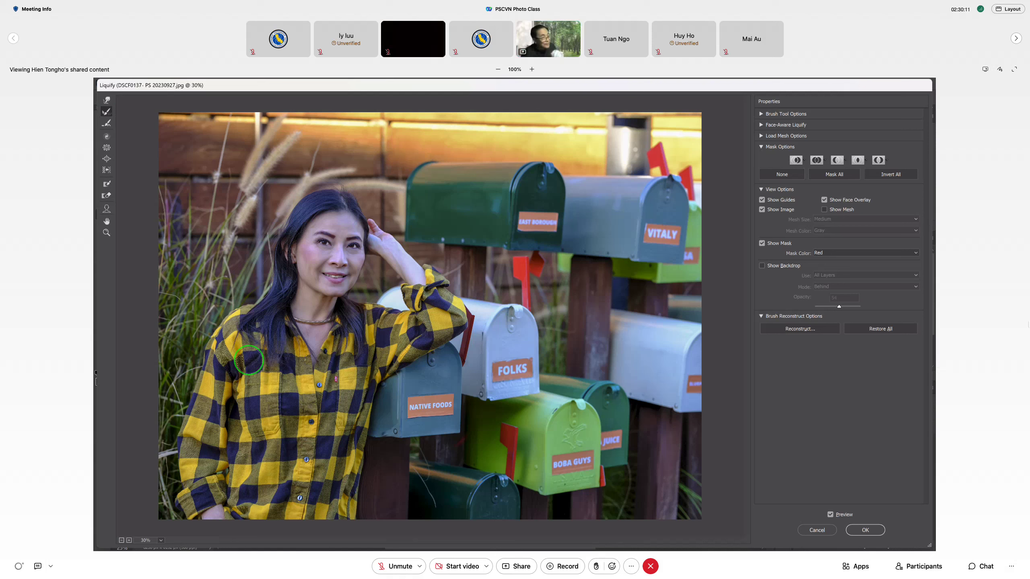
key("bracketright")
key("bracketright")
key("bracketright")
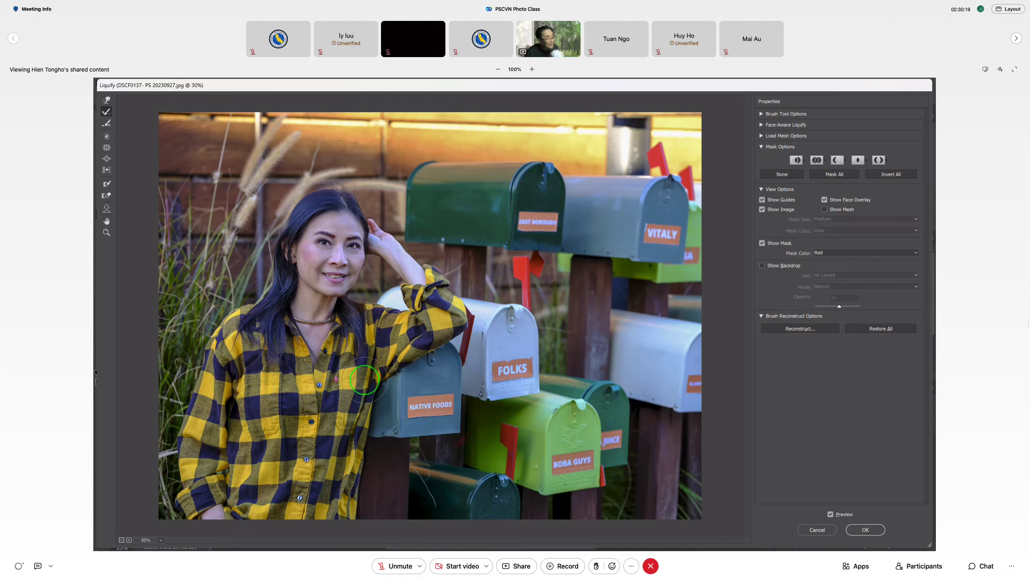
left_click_drag(364, 380, 349, 511)
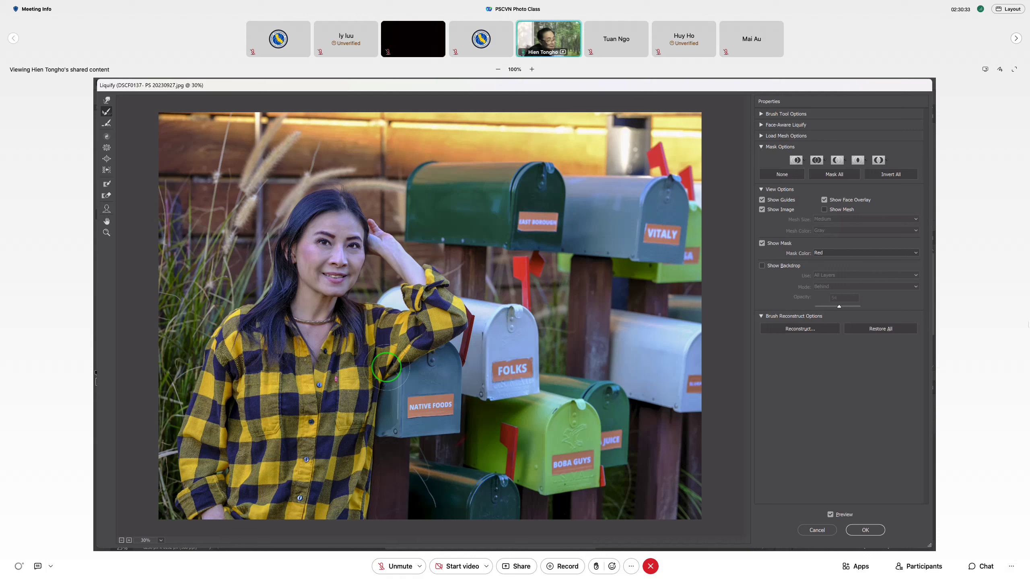
left_click_drag(386, 367, 366, 538)
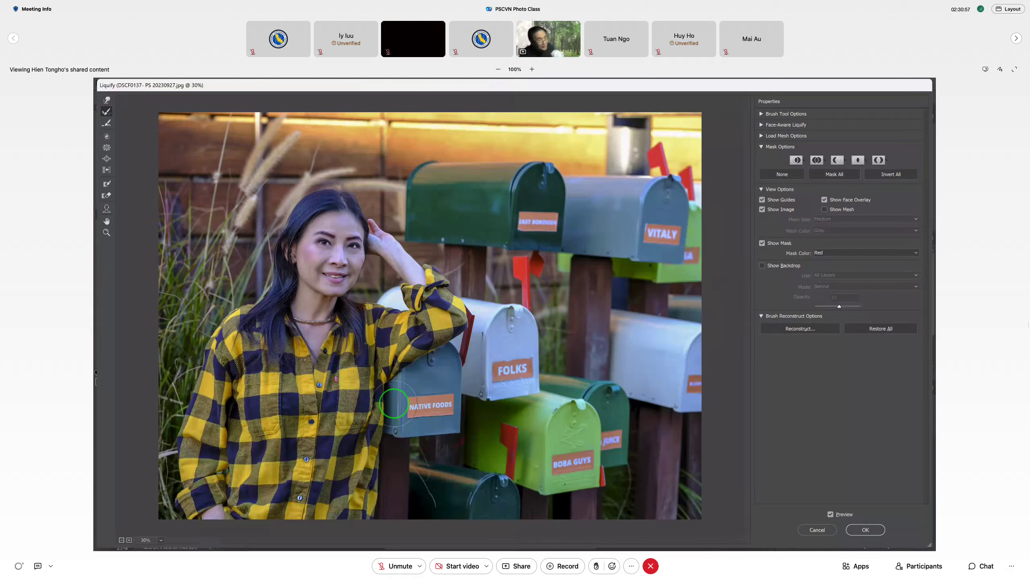
- Warp the NATIVE FOODS mailbox beside her arm, then smear its lettering with a smaller brush
key("w")
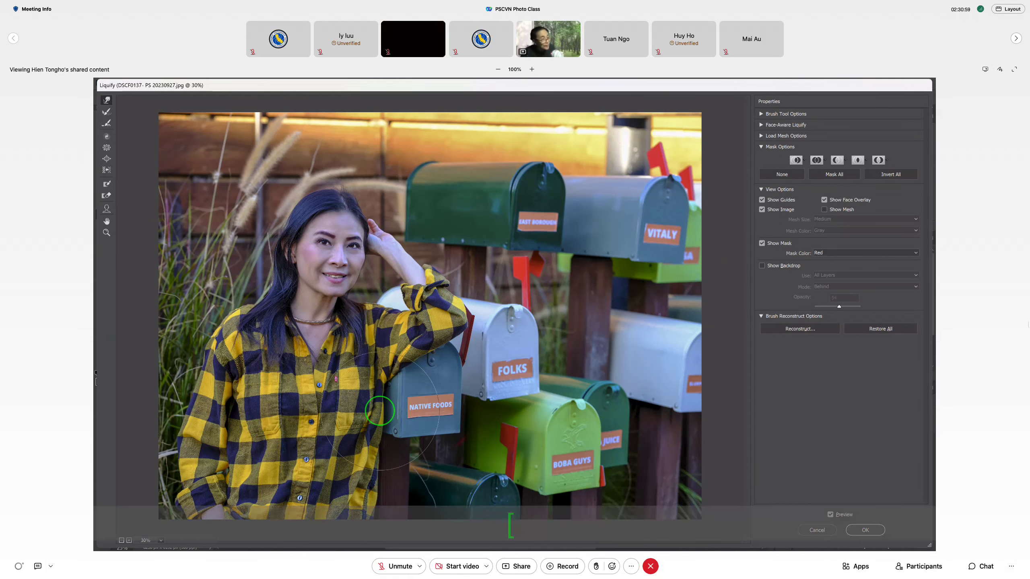
left_click_drag(387, 408, 367, 504)
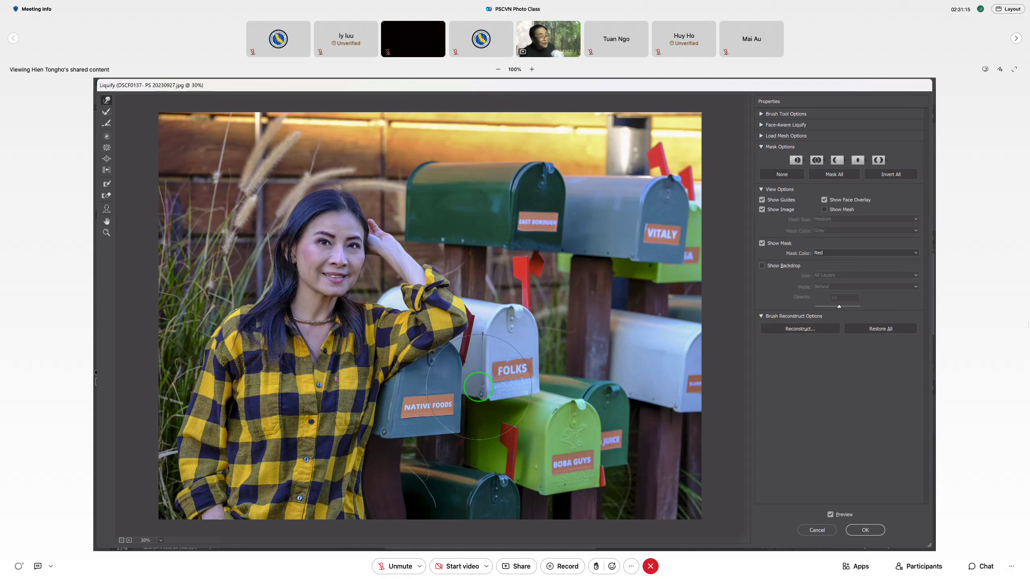
key("bracketleft")
key("bracketleft")
key("bracketleft")
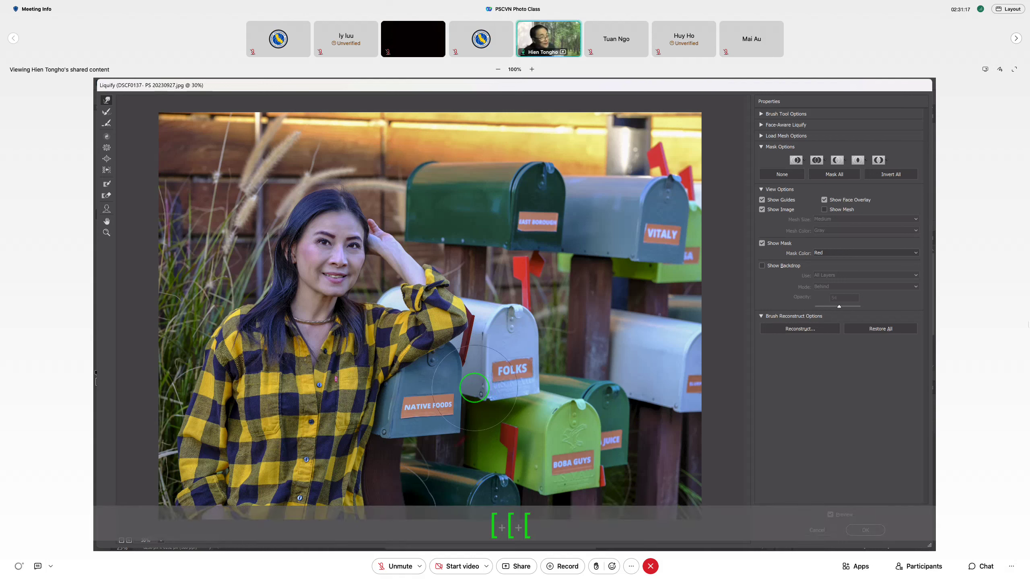
key("bracketleft")
key("bracketleft")
key("bracketleft")
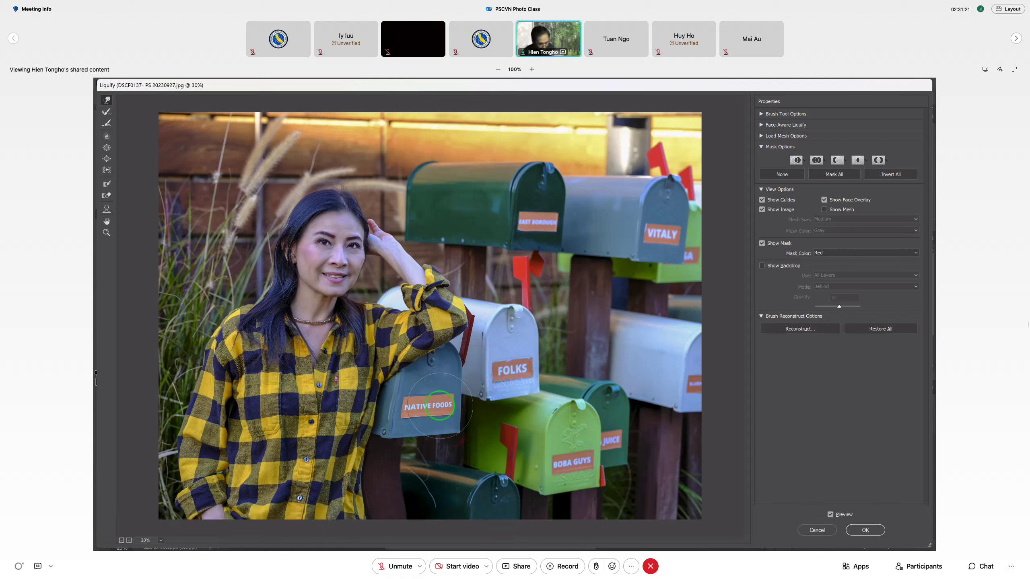
key("bracketleft")
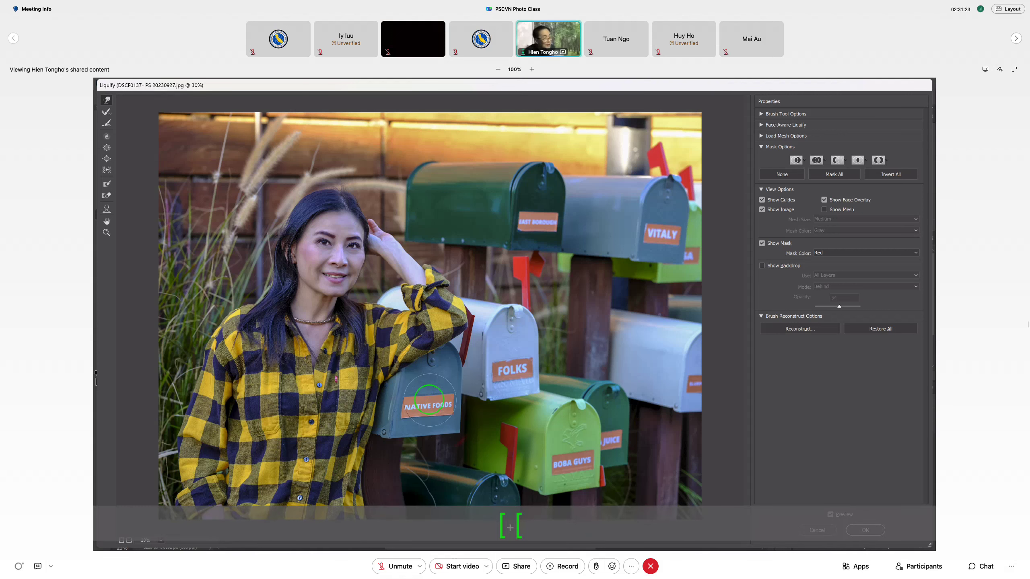
key("bracketleft")
left_click_drag(422, 391, 411, 406)
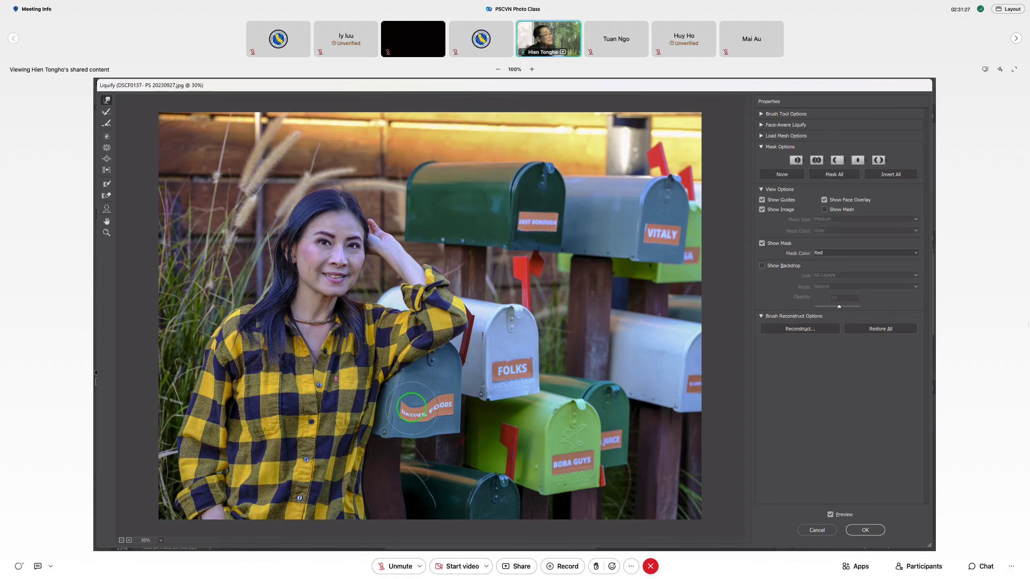
key("r")
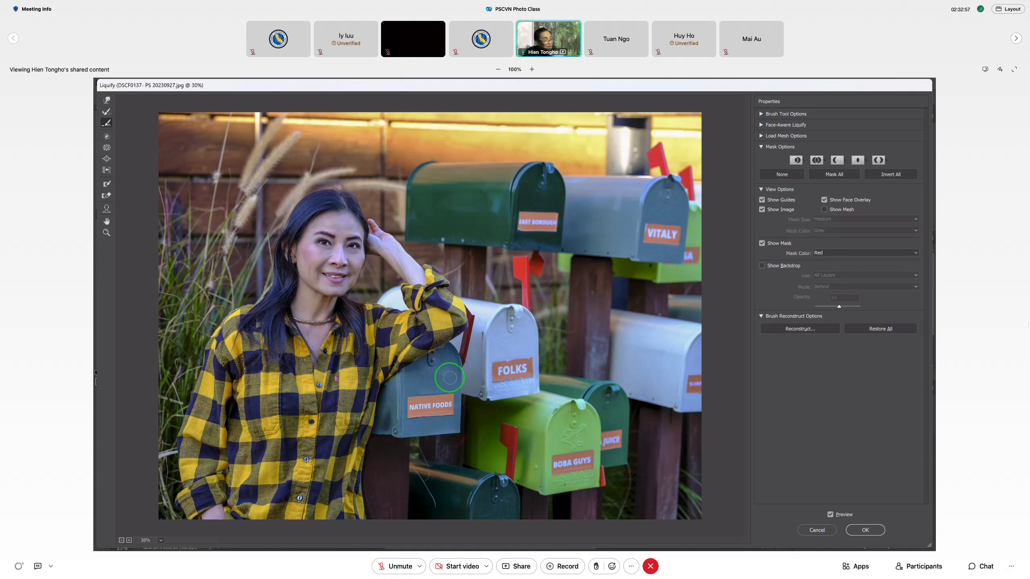
left_click(400, 392)
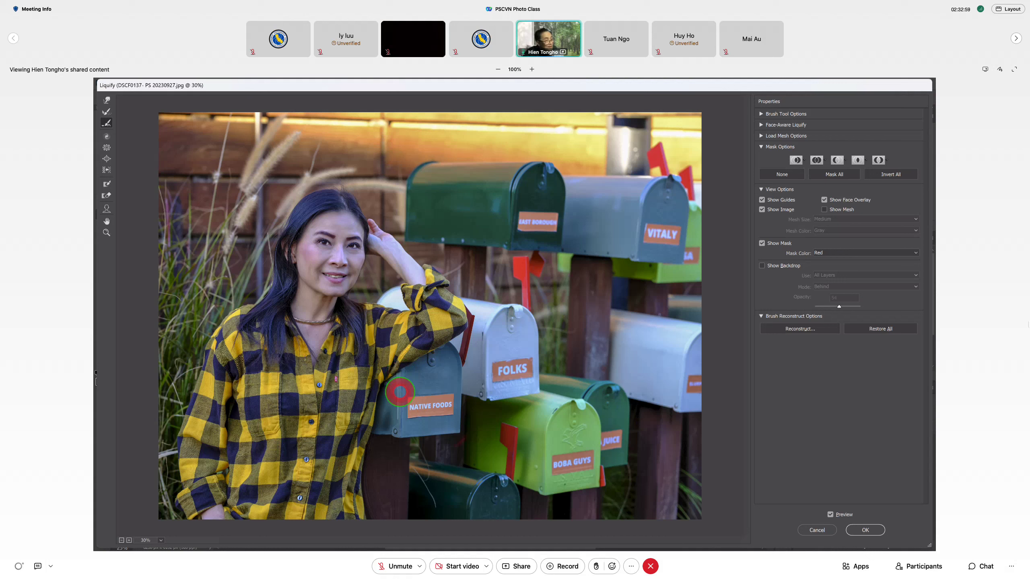
key("ctrl+z")
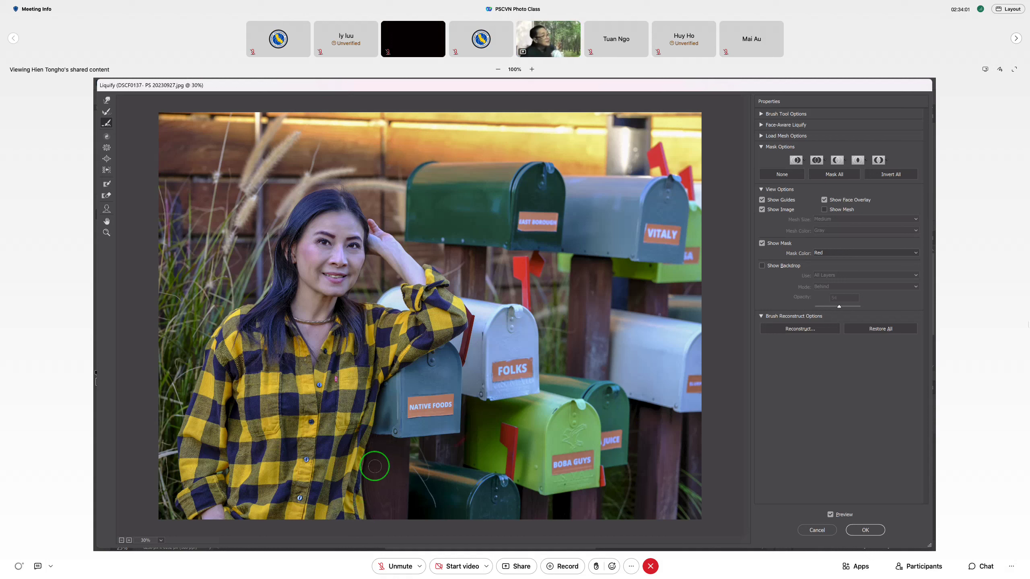
left_click(108, 116)
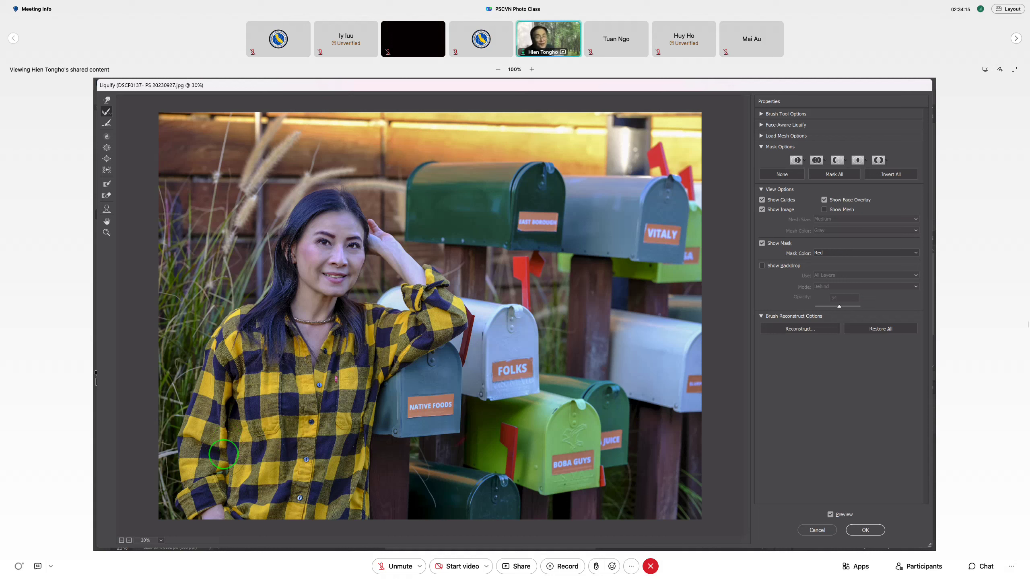
left_click(762, 266)
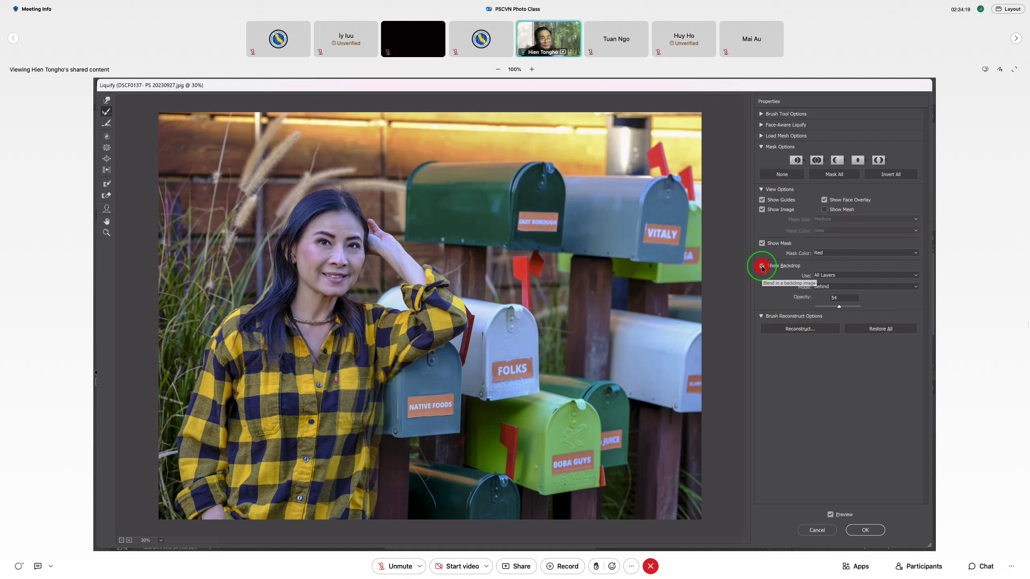
left_click_drag(839, 310, 874, 309)
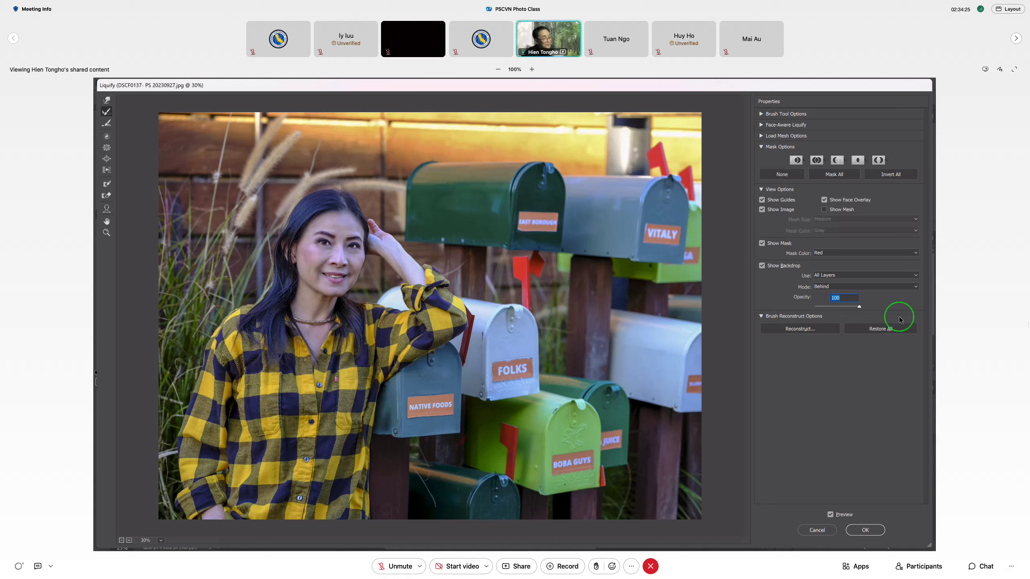
left_click_drag(859, 307, 785, 308)
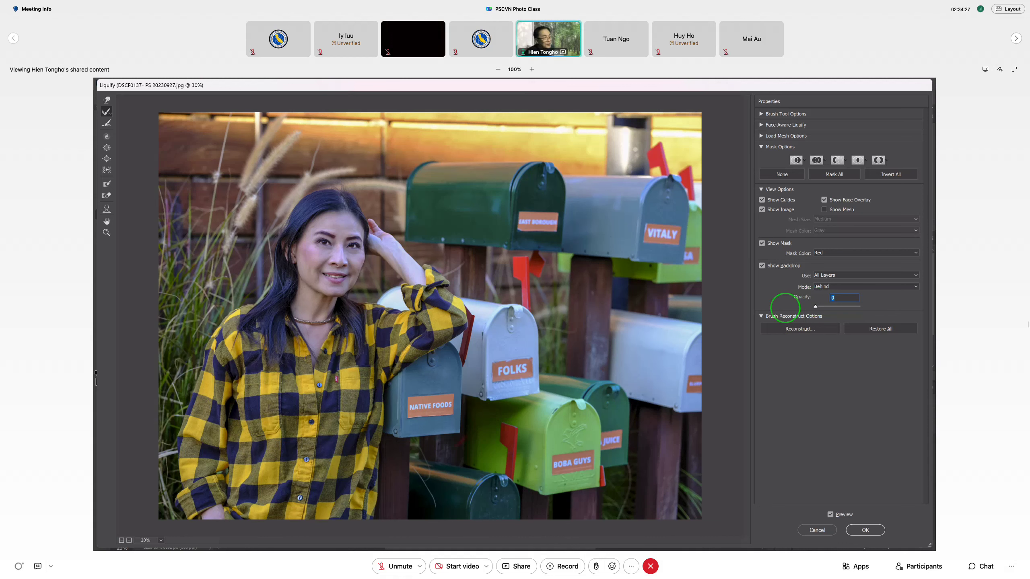
left_click_drag(815, 307, 859, 306)
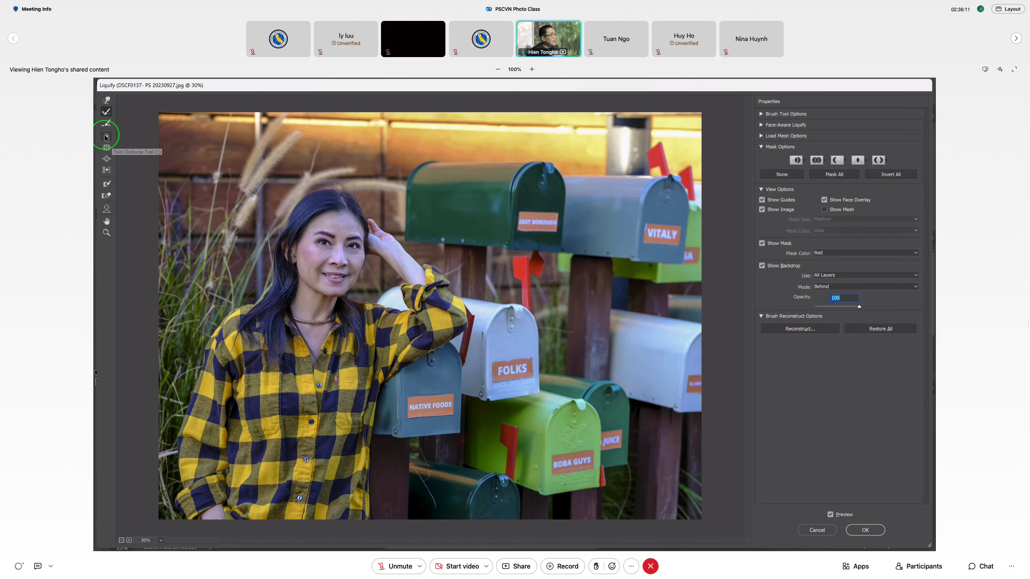
- Select the Forward Warp Tool, then try the Face Tool in the Liquify toolbar
left_click(107, 101)
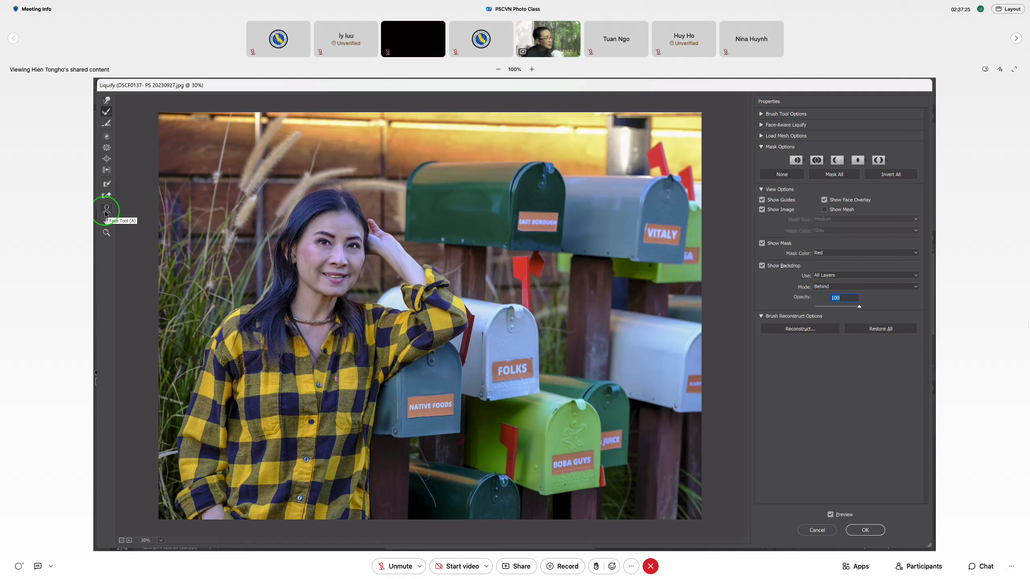
left_click(105, 210)
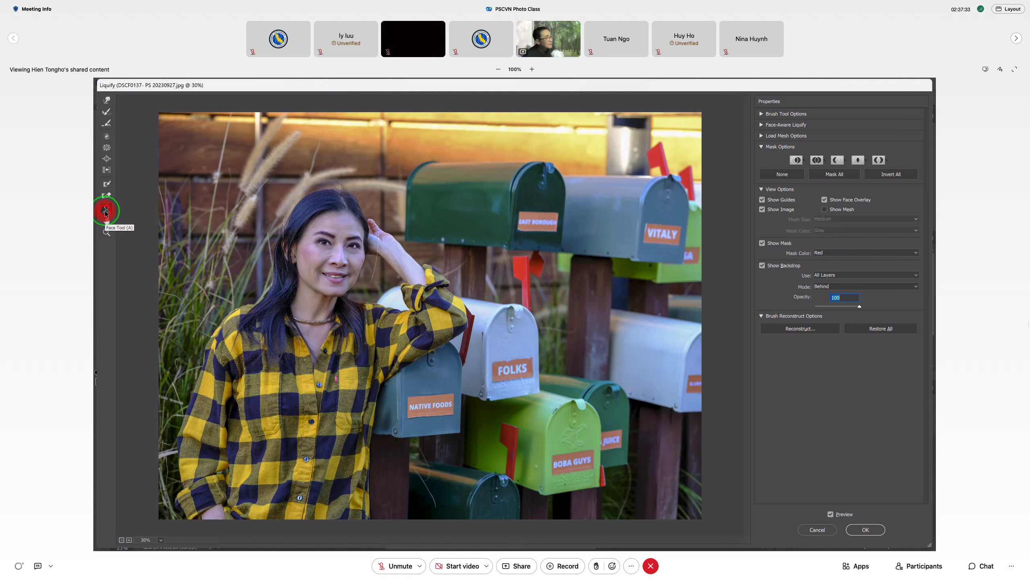
left_click(108, 102)
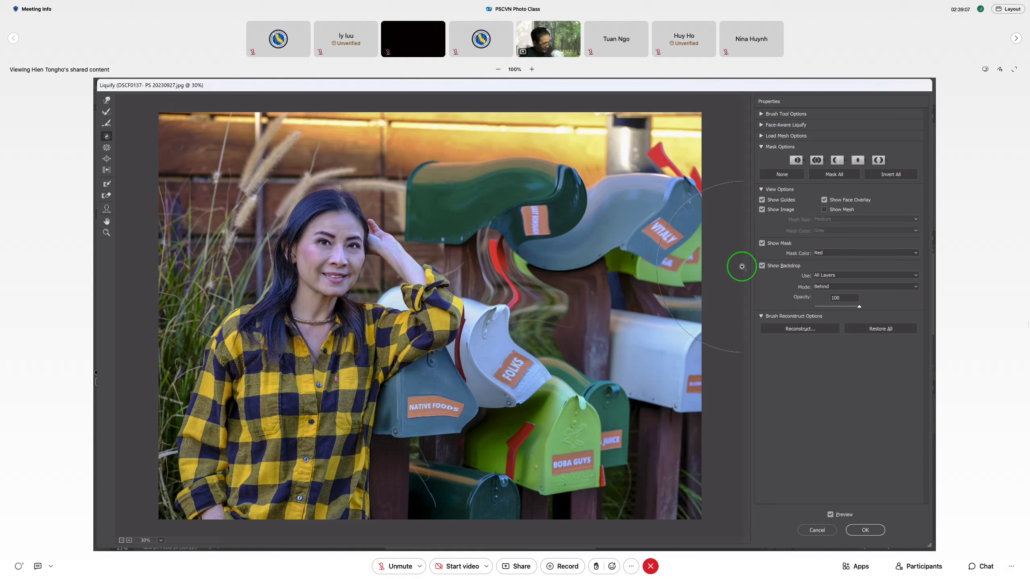
key("ctrl+z")
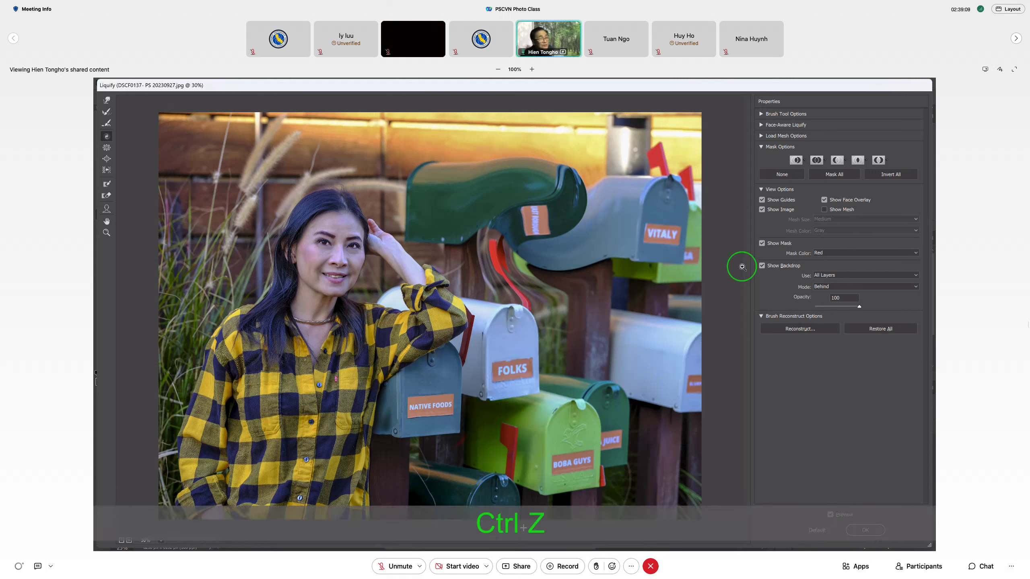
key("ctrl+z")
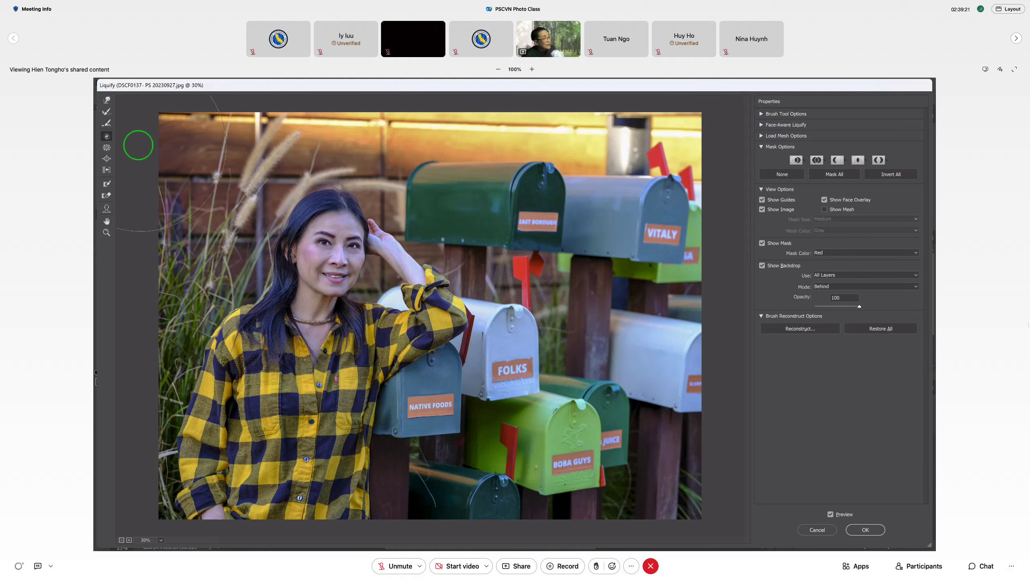
left_click(106, 148)
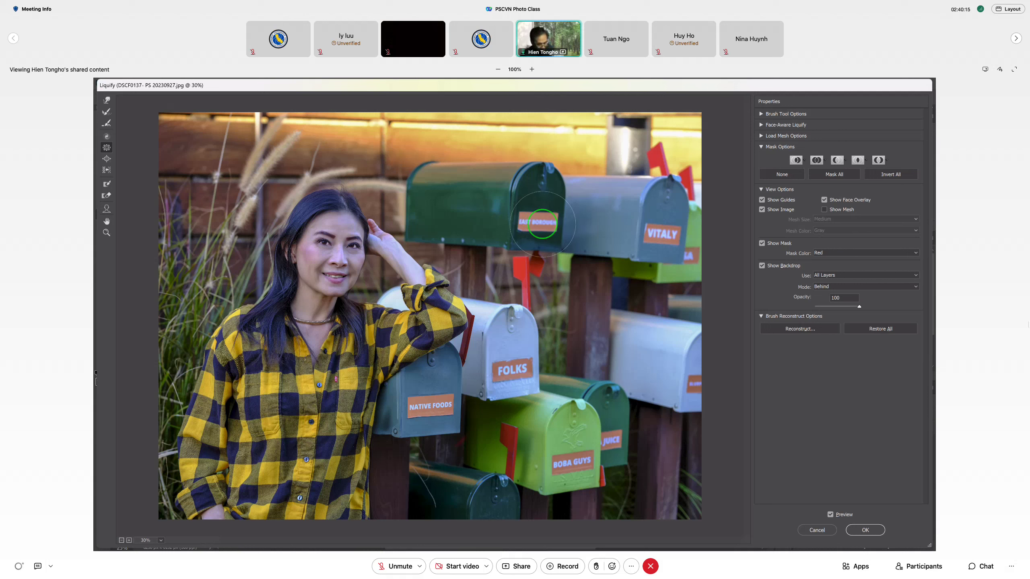
key("bracketright")
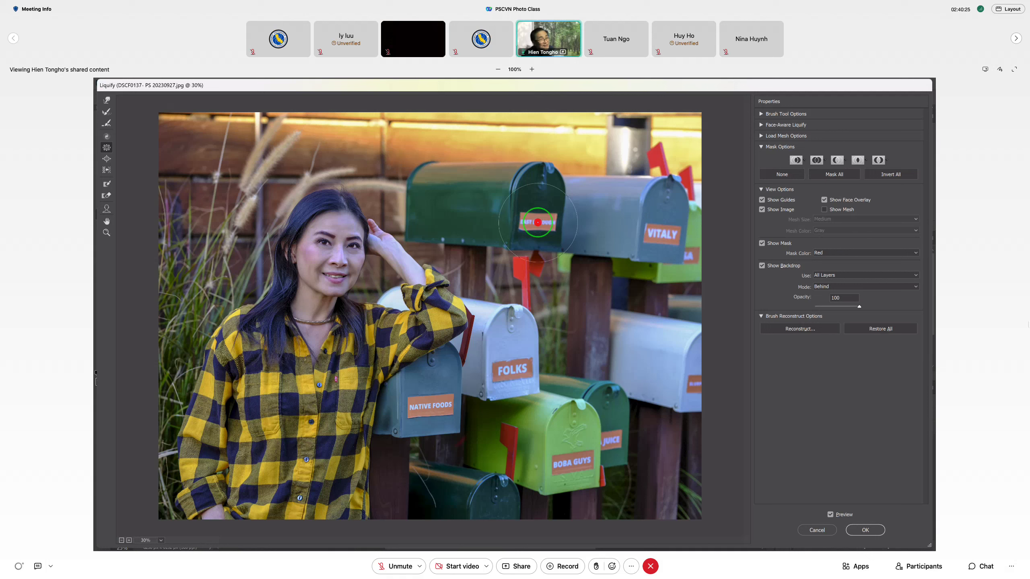
left_click_drag(538, 223, 524, 224)
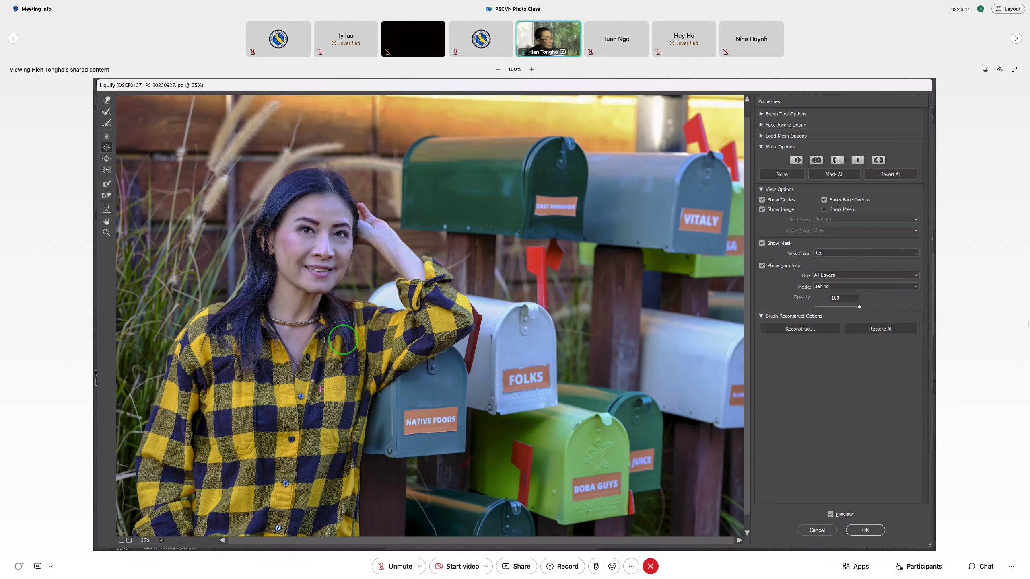
- Zoom the Liquify preview out to 27.5% so the whole portrait is visible
scroll(343, 340, "down", 2)
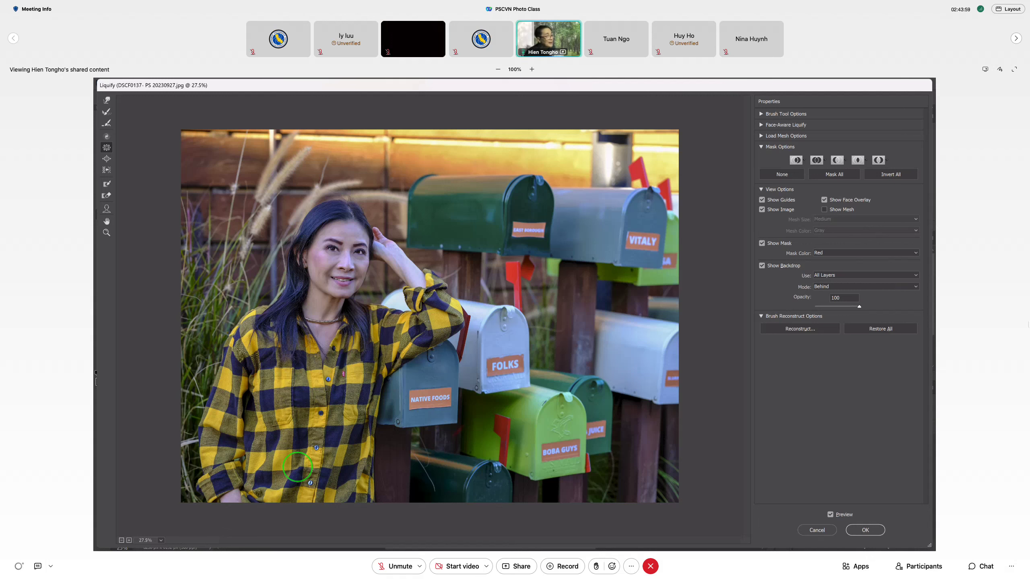
- Zoom the Liquify preview to 120% and center it on the woman's face and eyes
scroll(297, 467, "up", 1)
scroll(289, 217, "up", 1)
scroll(290, 217, "up", 1)
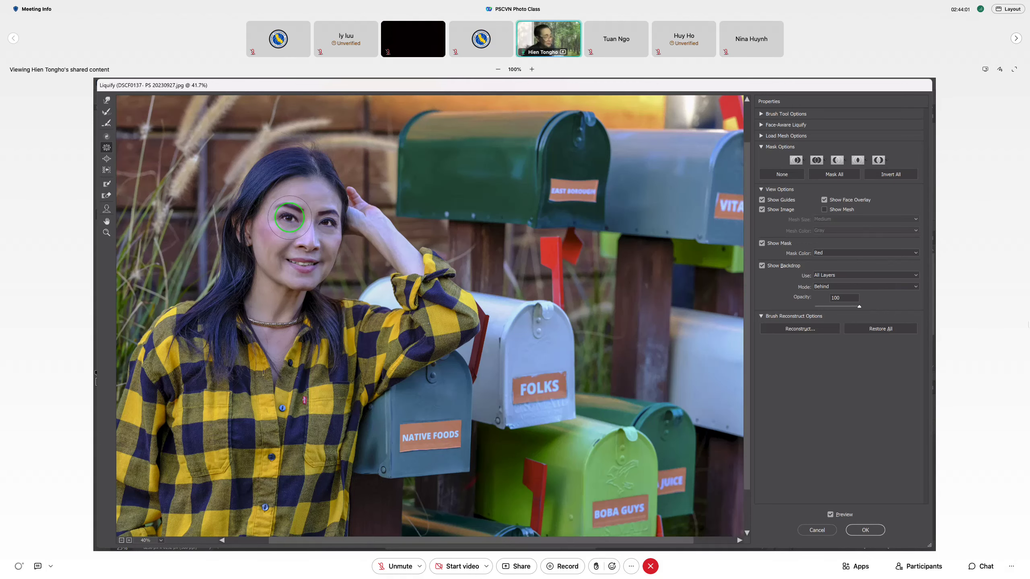
key("ctrl+plus")
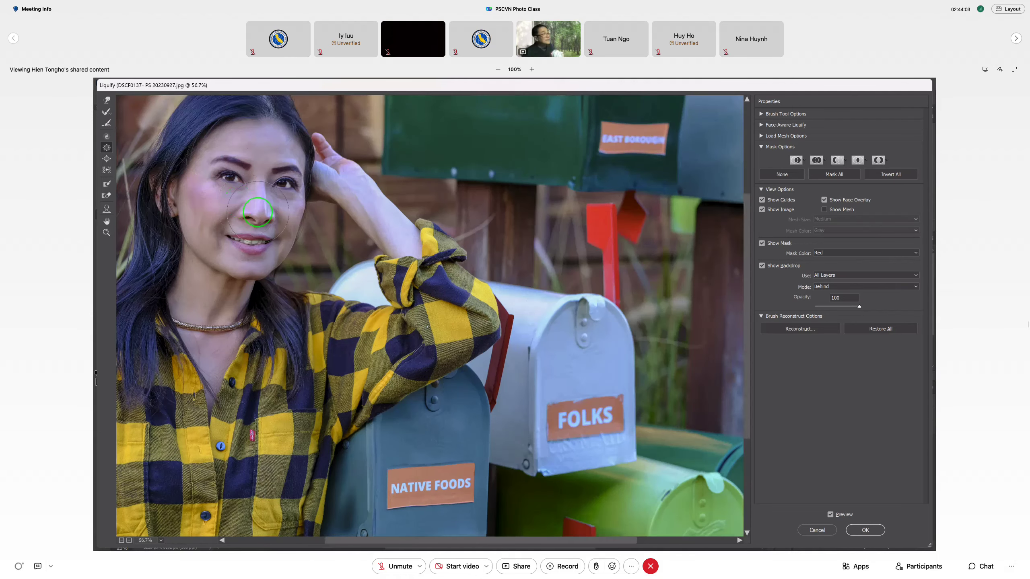
key("ctrl+plus")
scroll(257, 212, "up", 1)
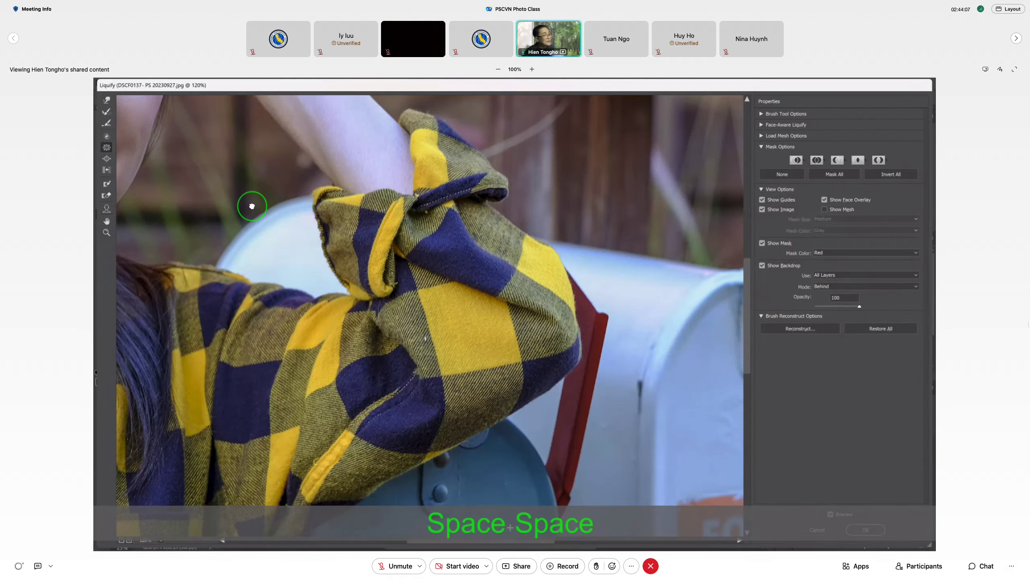
left_click_drag(252, 206, 480, 337)
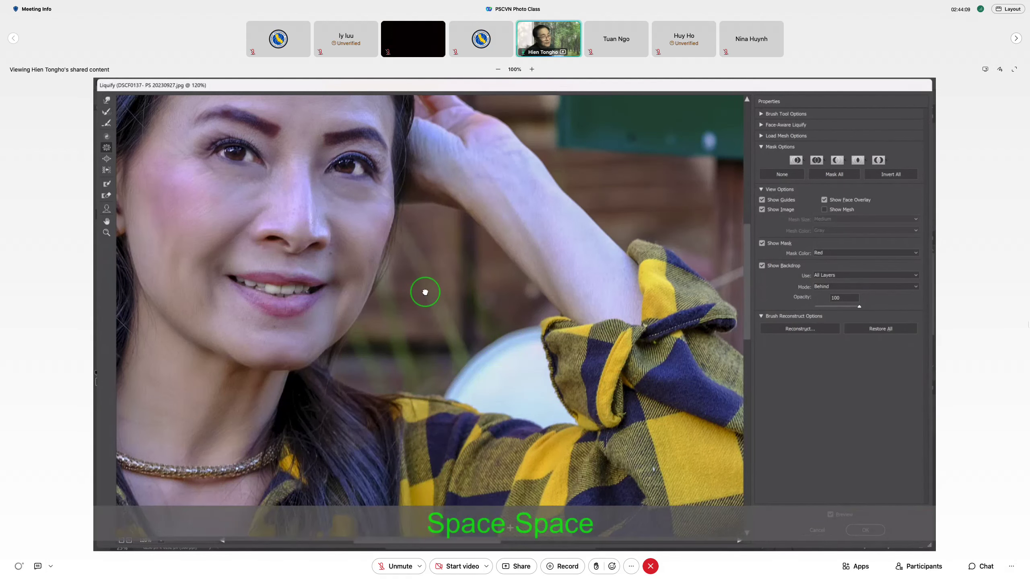
left_click_drag(425, 292, 501, 343)
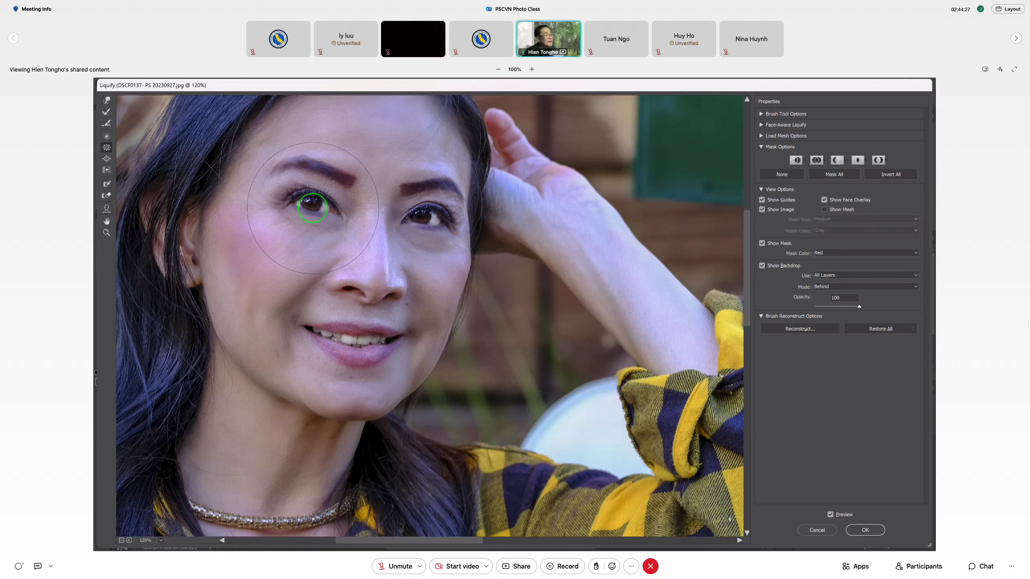
- Size the Pucker brush to fit the right-hand eye and apply it once on the pupil
key("bracketleft")
key("bracketleft")
key("bracketleft")
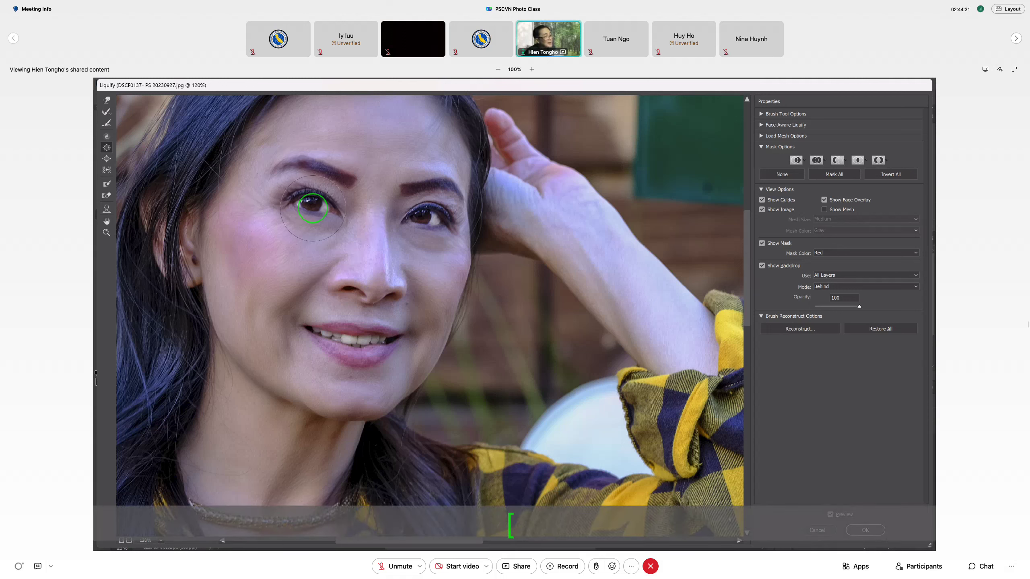
key("bracketleft")
key("bracketleft")
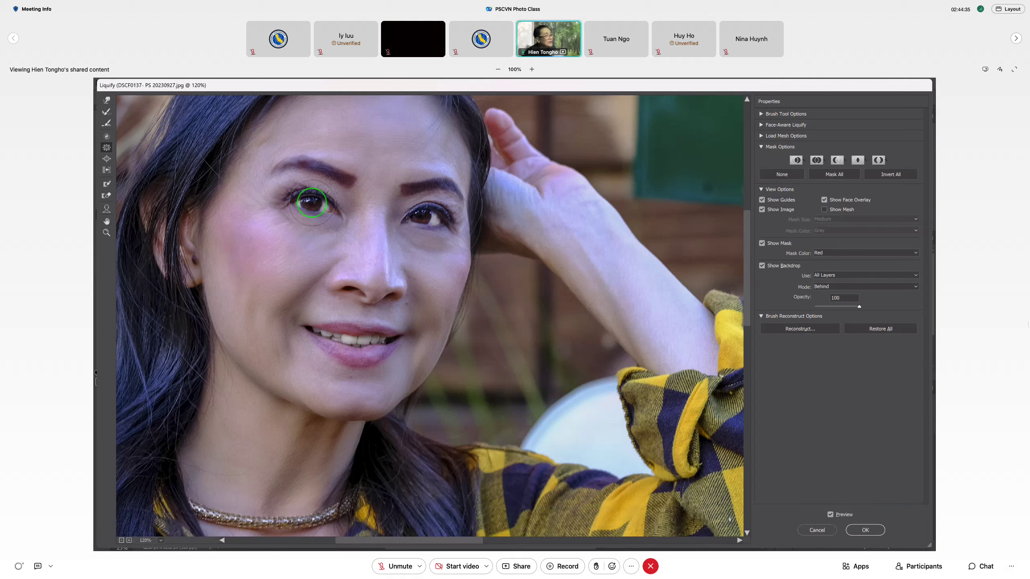
key("bracketright")
key("bracketright")
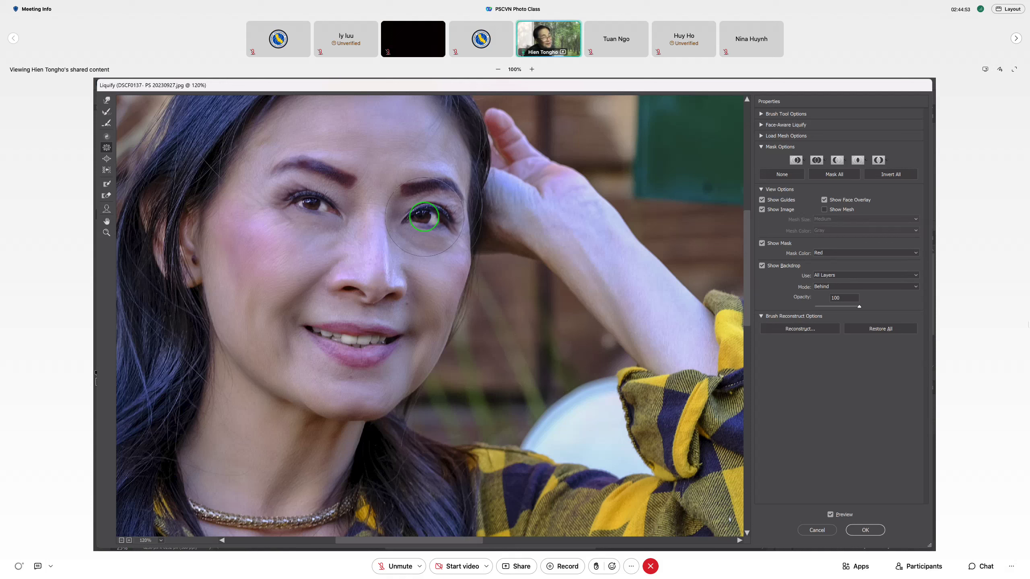
left_click(424, 216)
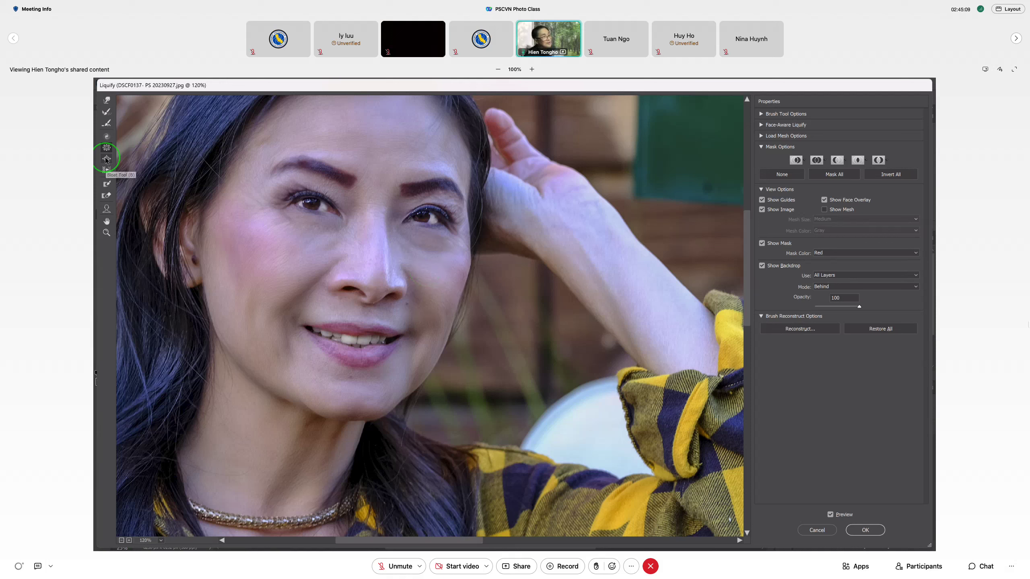
- Reverse the Pucker Tool with Alt and swell the right eye once and the left eye twice
key("alt")
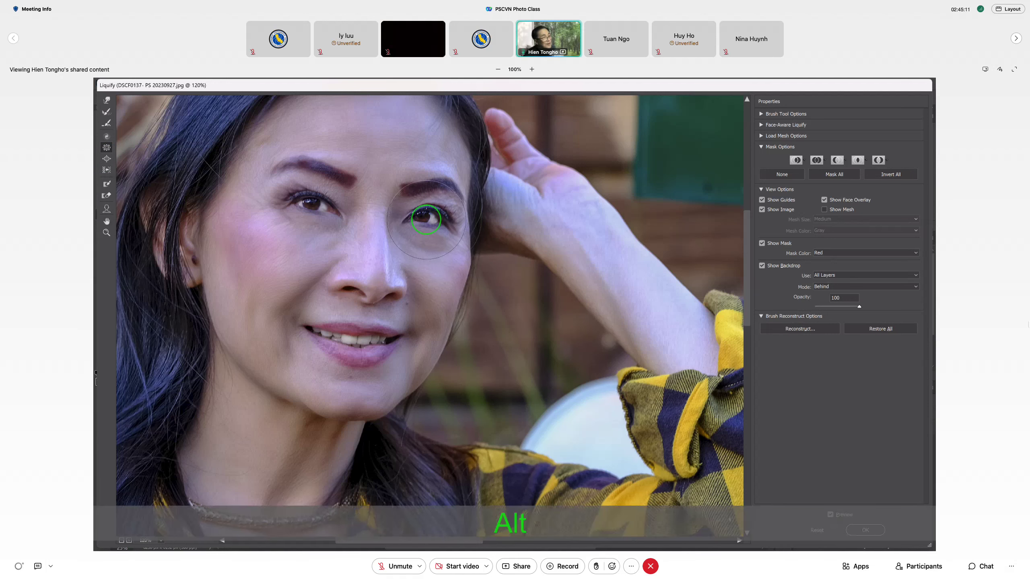
left_click(426, 220, "alt")
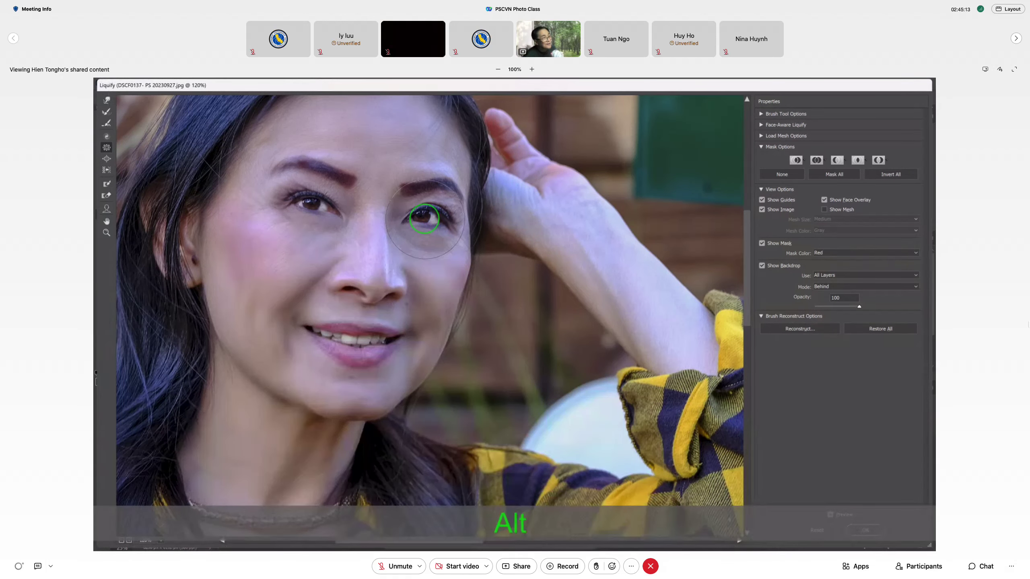
left_click(310, 204, "alt")
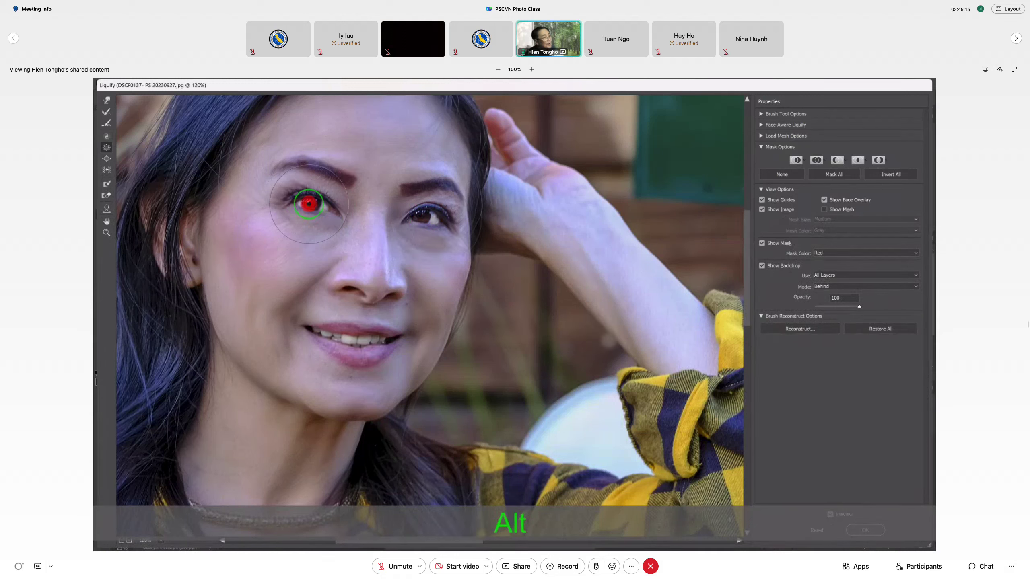
left_click(309, 204, "alt")
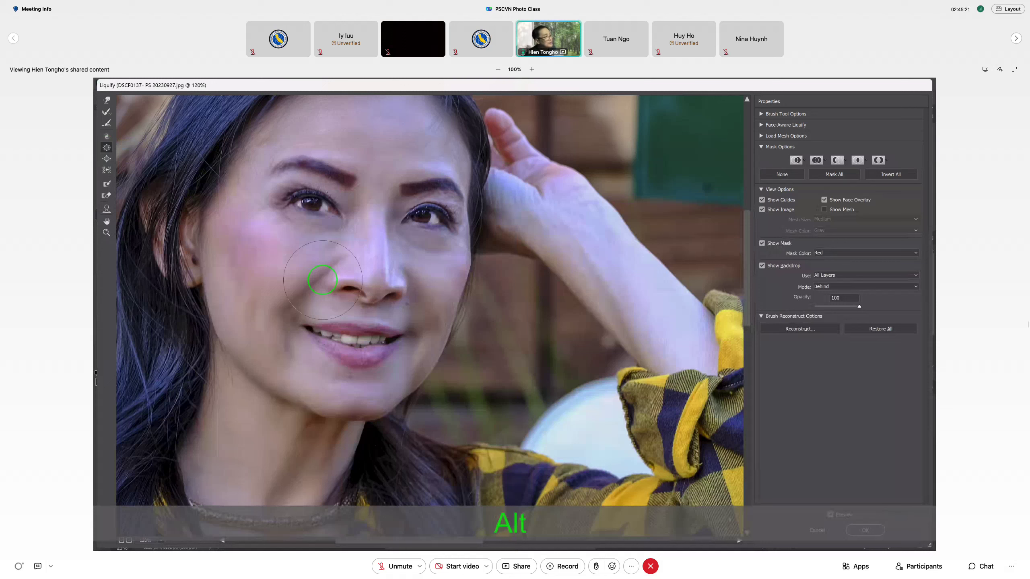
- Switch to the Bloat Tool and swell the left eye with a short drag, then add one more press
left_click(107, 159)
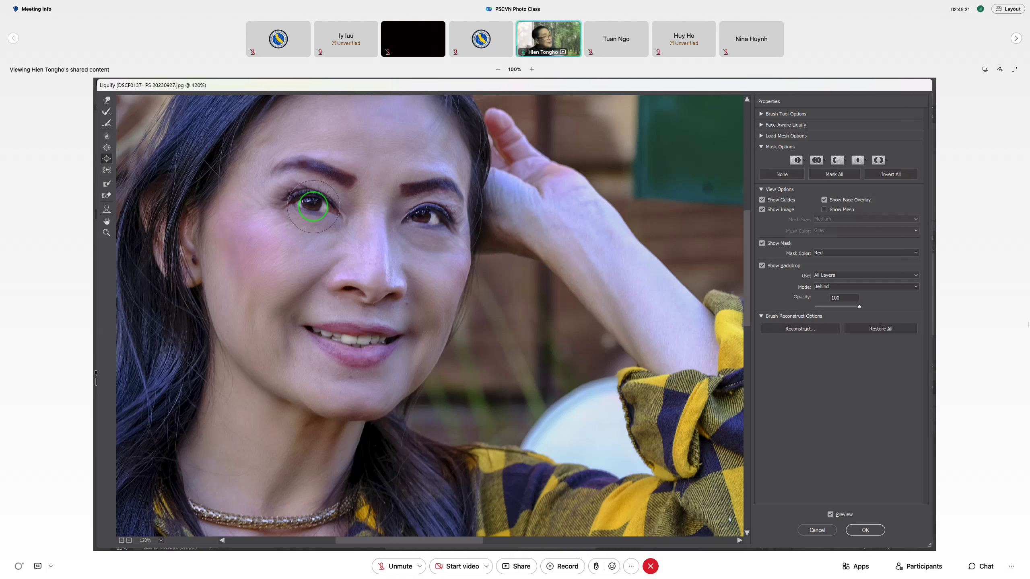
left_click_drag(313, 206, 314, 204)
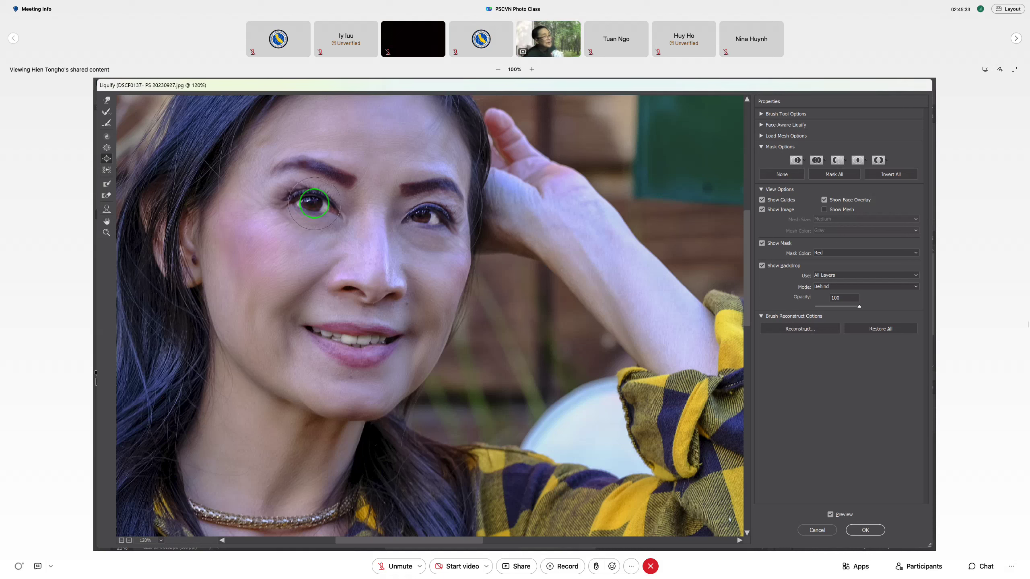
left_click(422, 216)
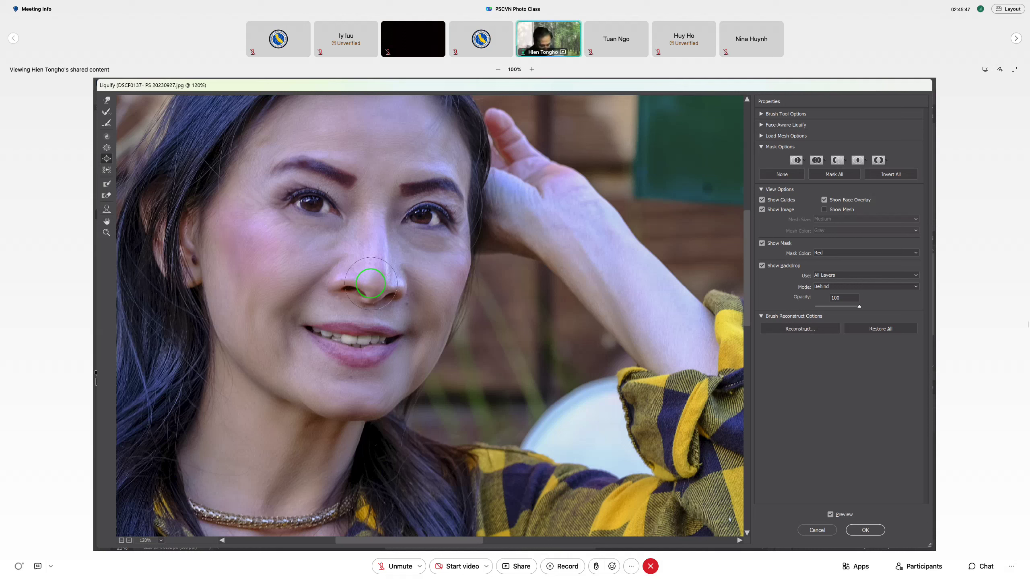
- Enlarge the Bloat brush considerably and swell the nose tip with three presses
key("bracketright")
key("bracketright")
key("bracketright")
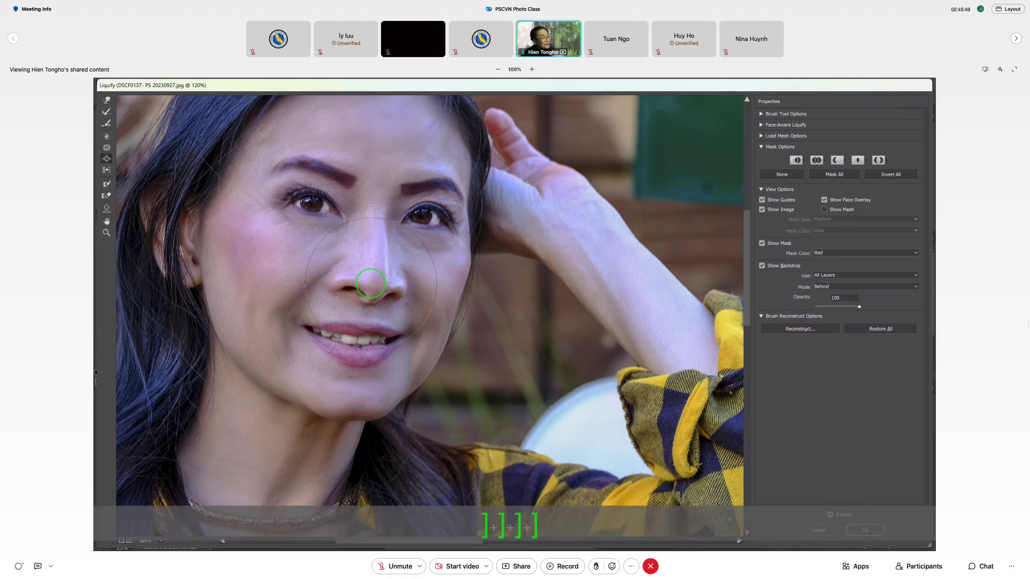
key("bracketright")
key("bracketright")
key("bracketright")
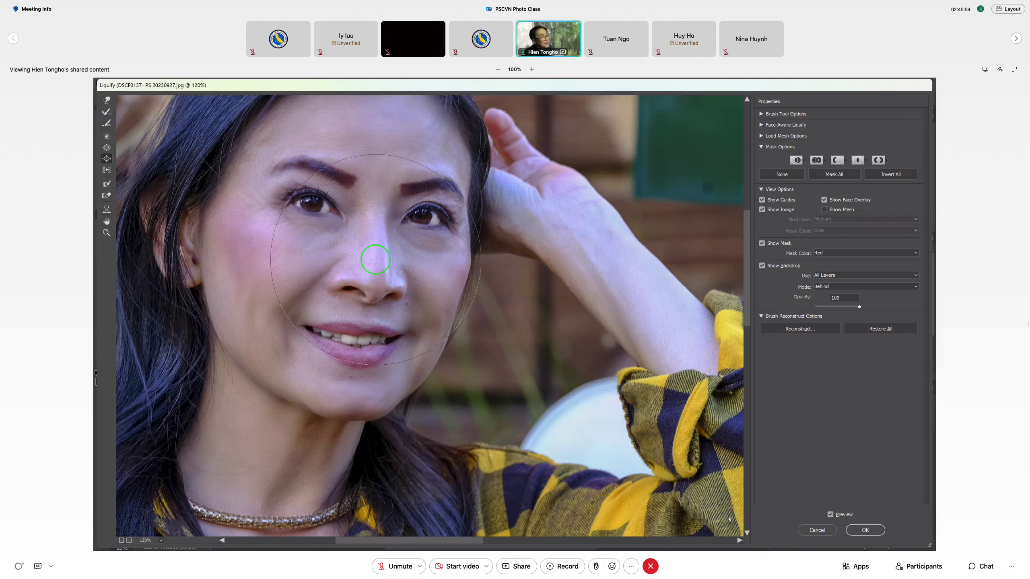
left_click(375, 259)
left_click(373, 275)
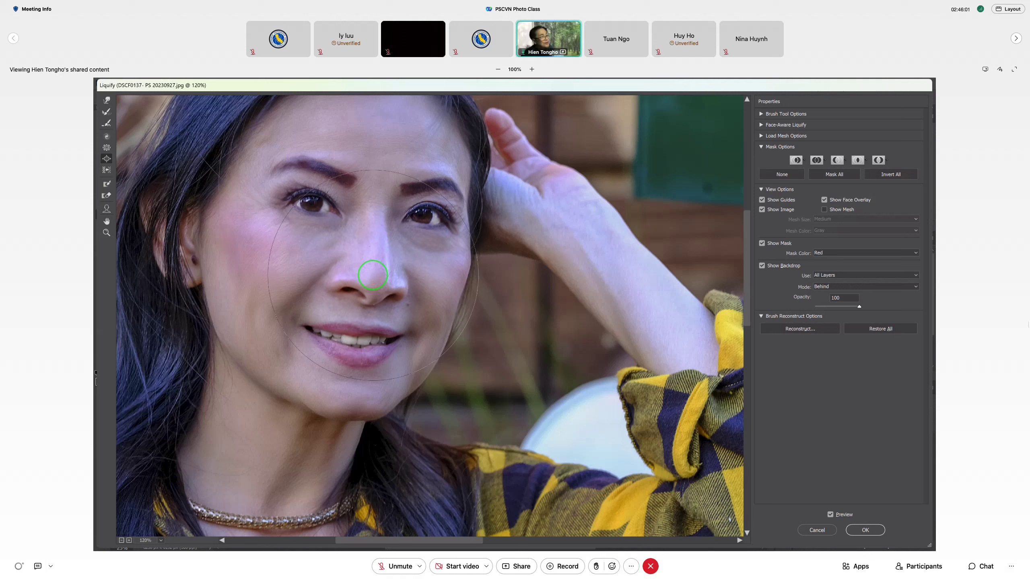
left_click(373, 271)
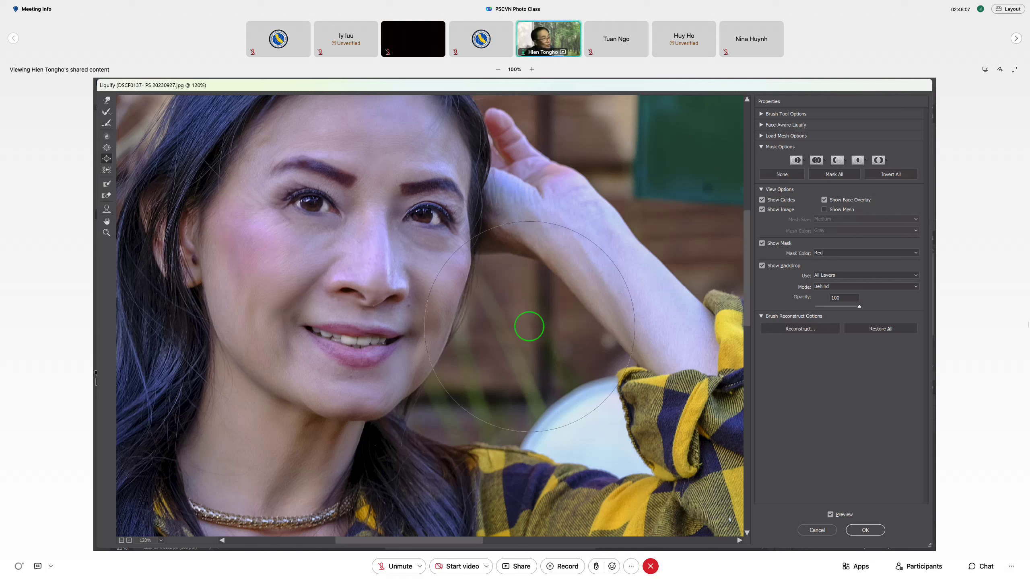
- Pinch the nose back in with several presses and pull in the right cheek edge
left_click(377, 269, "alt")
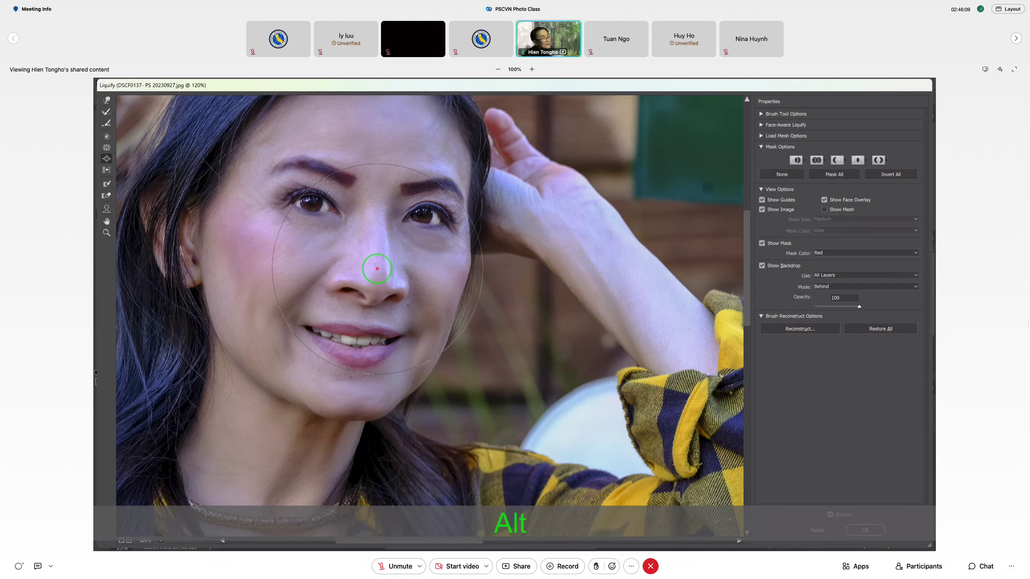
left_click(378, 270, "alt")
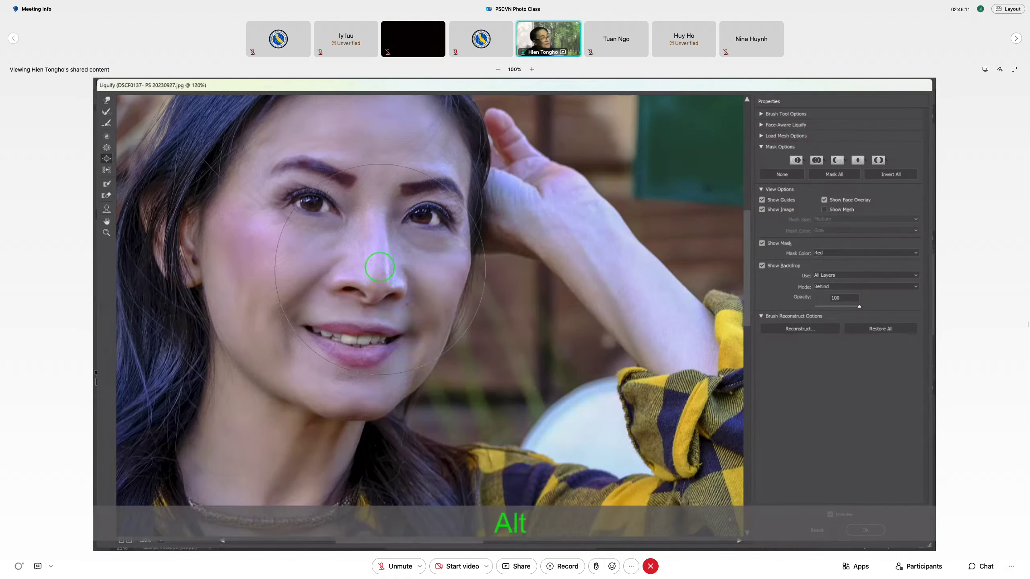
left_click(380, 267, "alt")
left_click(381, 268, "alt")
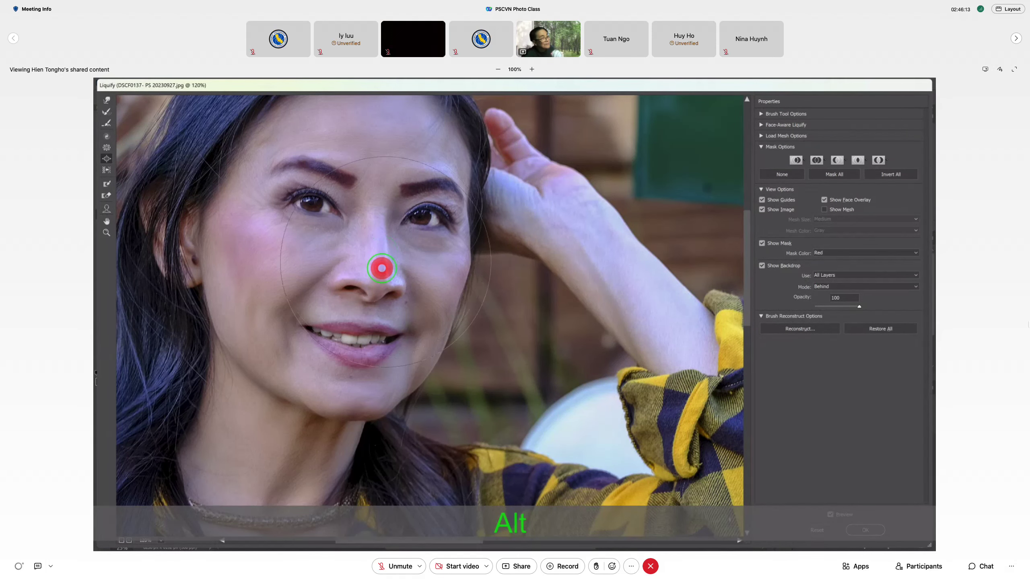
left_click(474, 282, "alt")
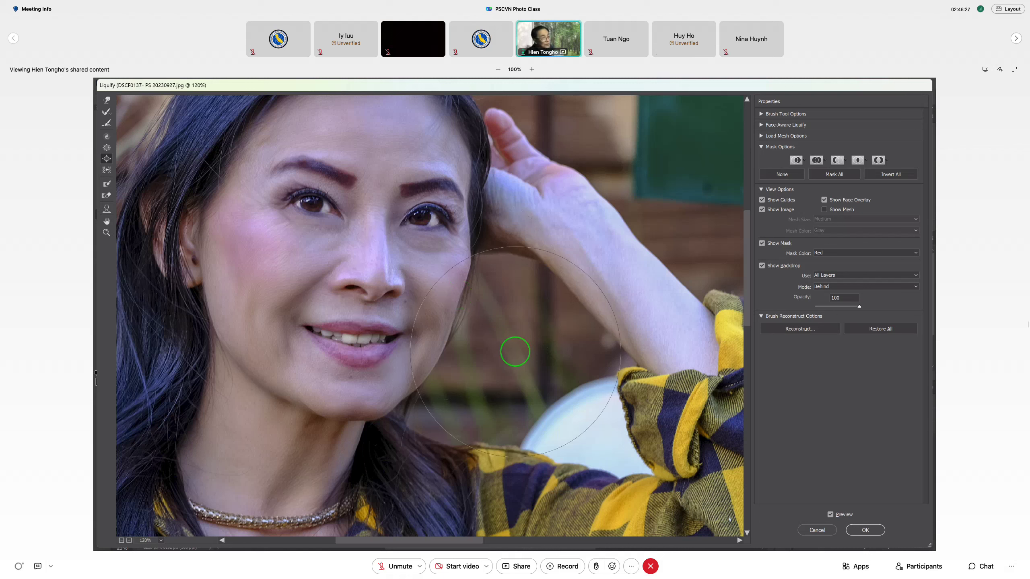
- Pinch in the cheek beside the mouth corner with a smaller brush, then zoom out to about 80%
key("bracketleft")
key("bracketleft")
key("bracketleft")
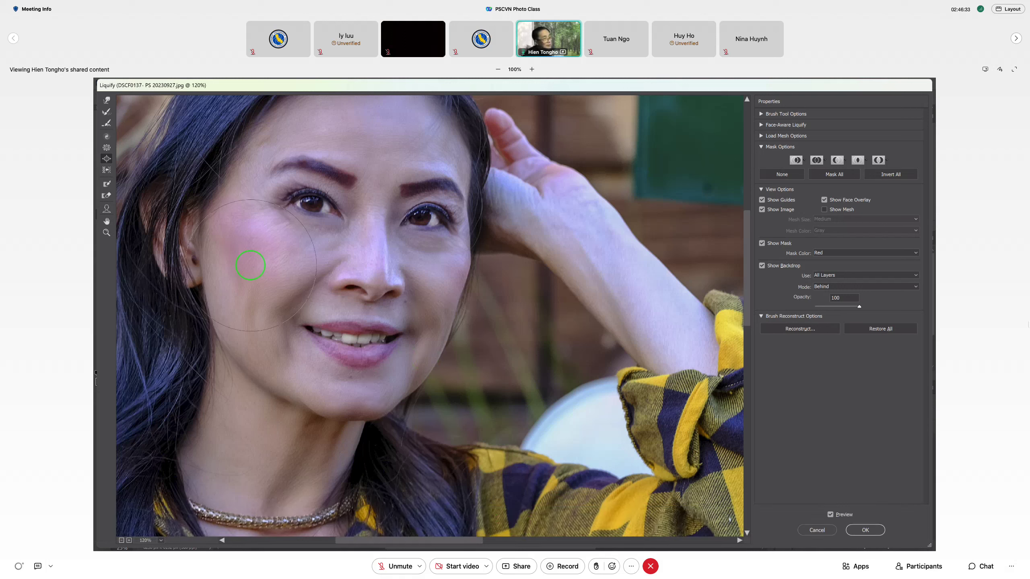
key("alt")
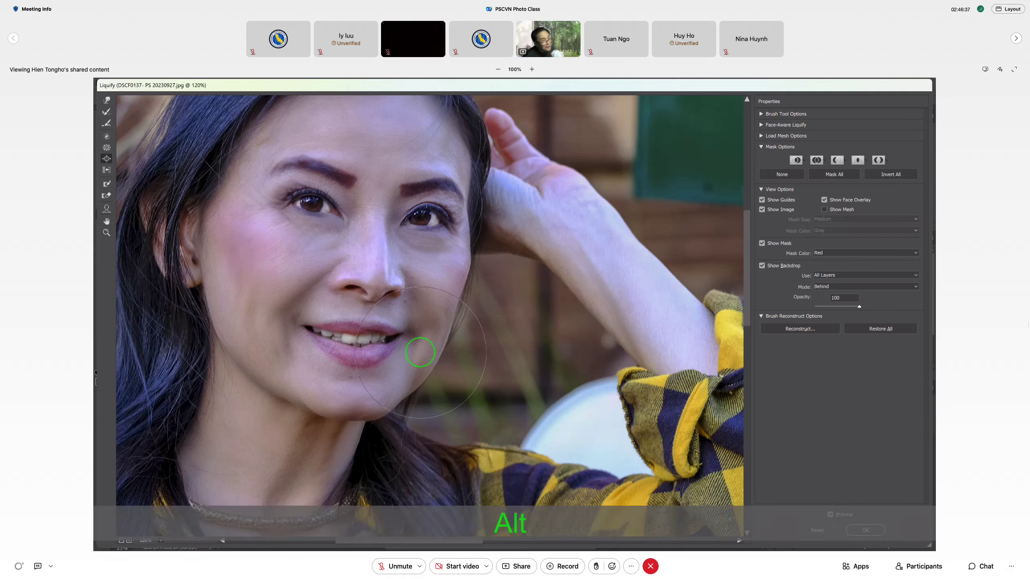
left_click(419, 352, "alt")
left_click(417, 356, "alt")
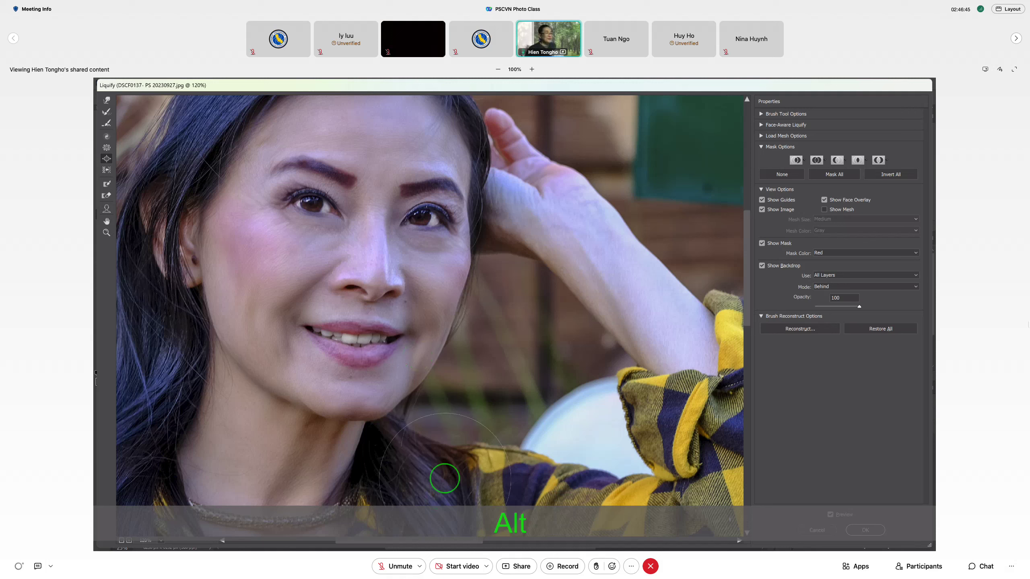
scroll(444, 479, "down", 2)
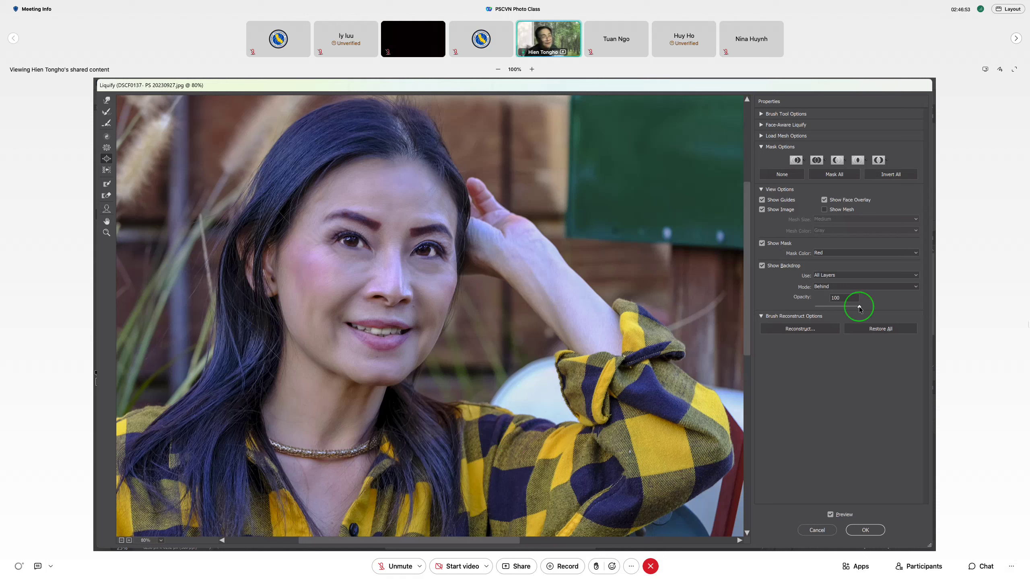
left_click_drag(860, 307, 778, 319)
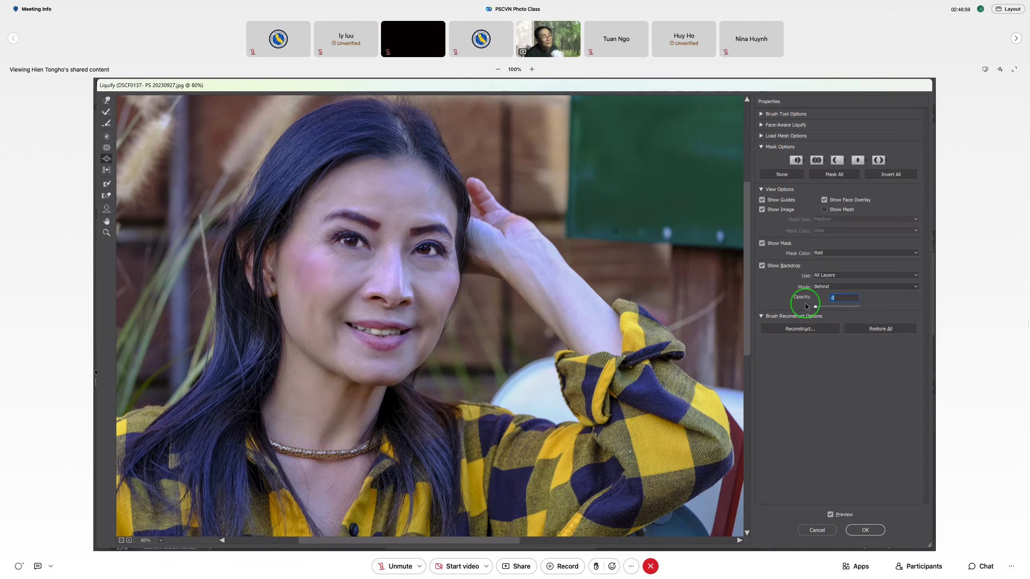
left_click_drag(806, 306, 876, 309)
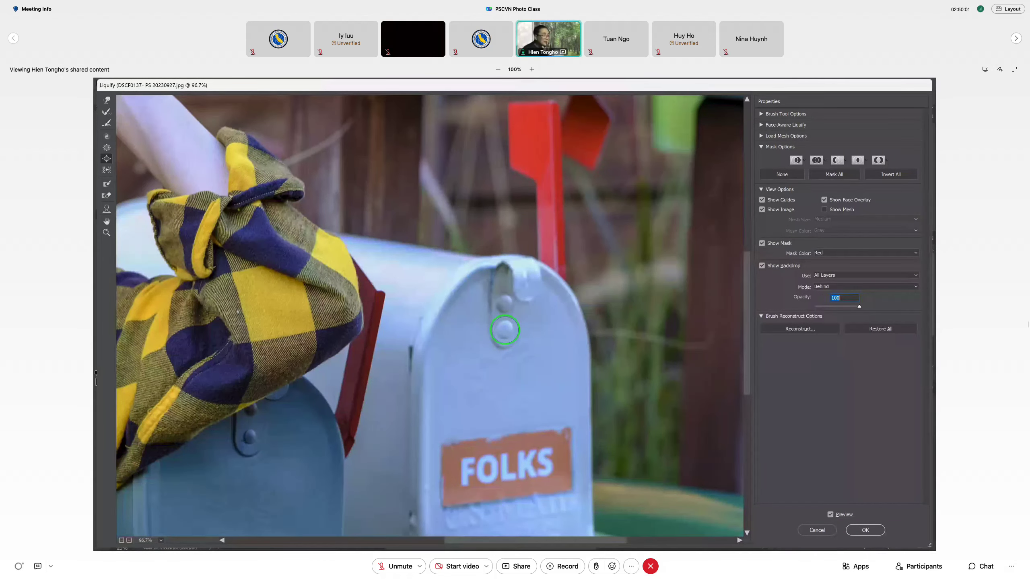
- Zoom to 120%, shrink the brush, and reshape the lower FOLKS mailbox rivet with repeated presses
scroll(505, 329, "up", 2)
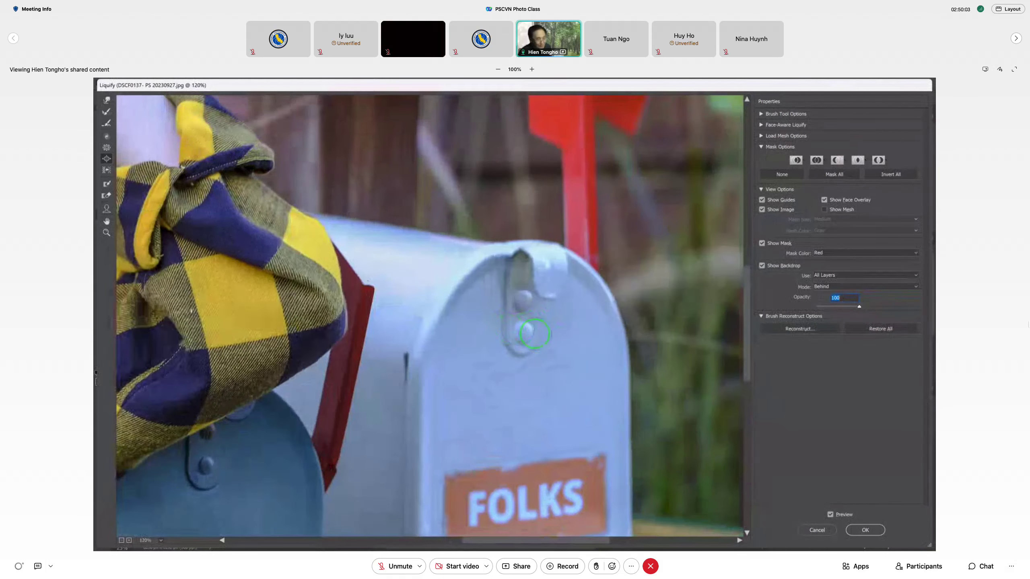
key("bracketleft")
key("bracketleft")
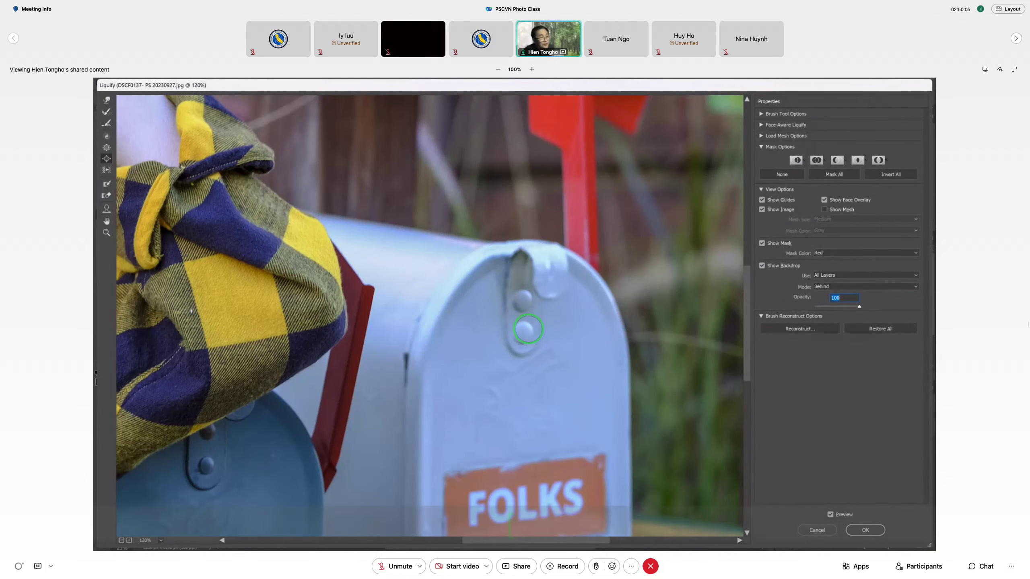
key("bracketleft")
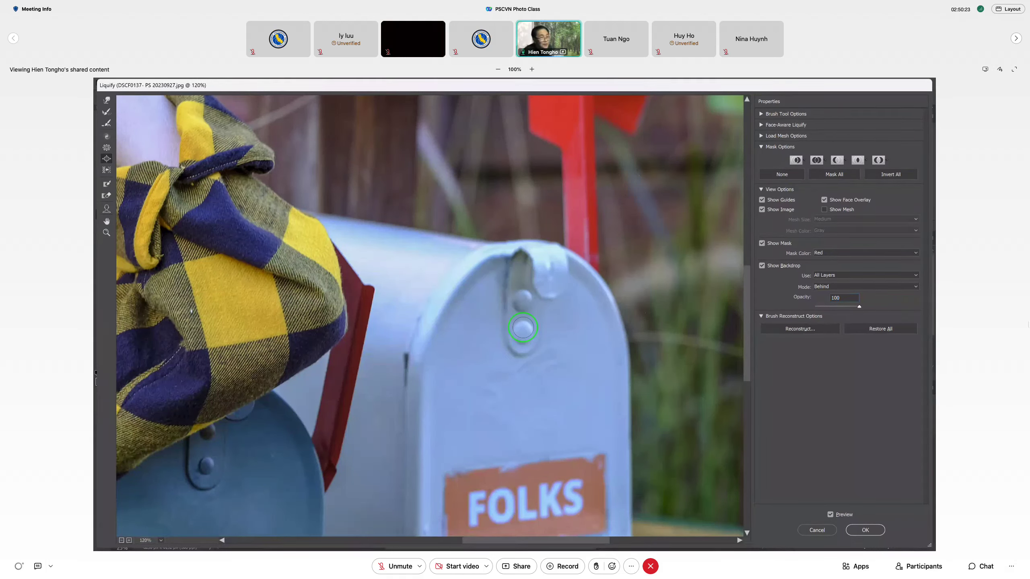
key("alt")
left_click(522, 327)
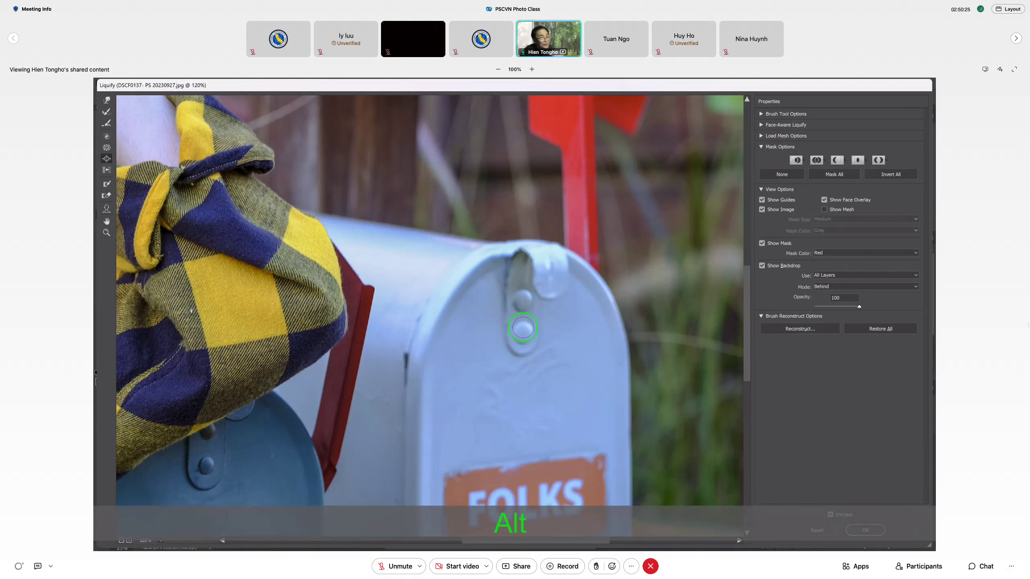
left_click(523, 327)
left_click(522, 328)
left_click(523, 331)
left_click(523, 330)
left_click(523, 333)
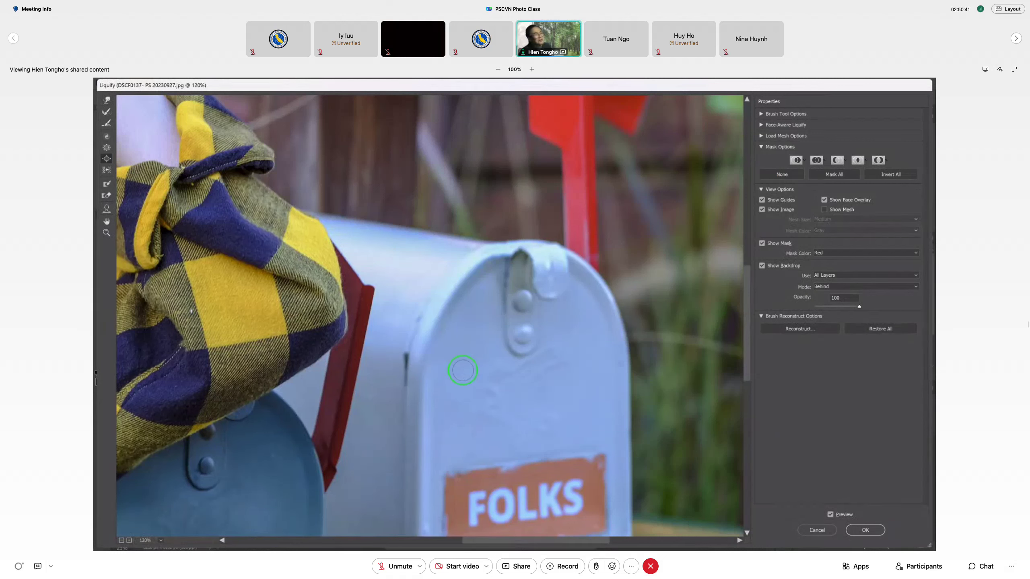
- Smooth the warped area around the rivet using a smaller Smooth Tool brush
left_click(107, 124)
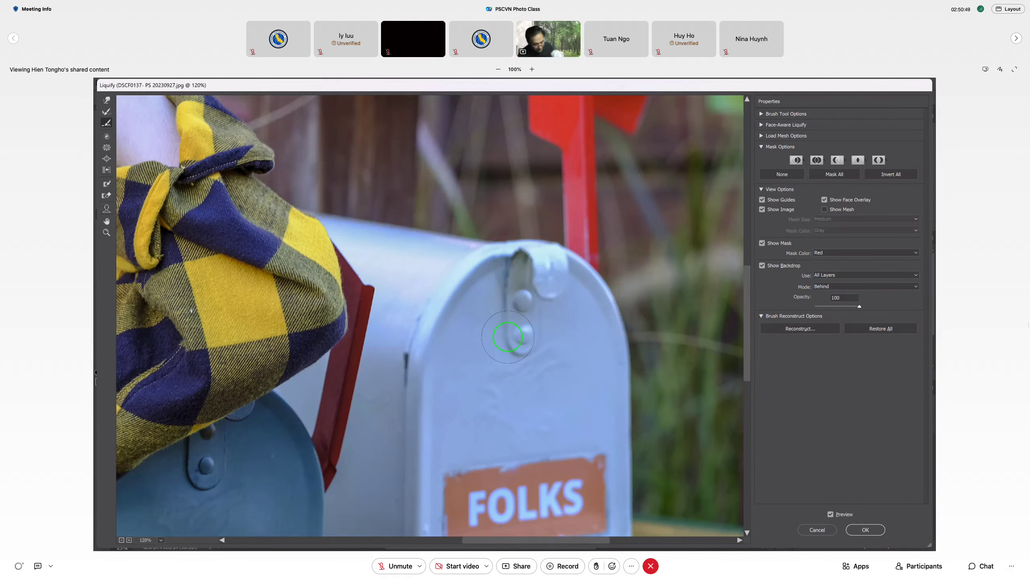
key("bracketleft")
key("bracketleft")
key("bracketleft")
key("bracketleft")
key("bracketleft")
key("bracketleft")
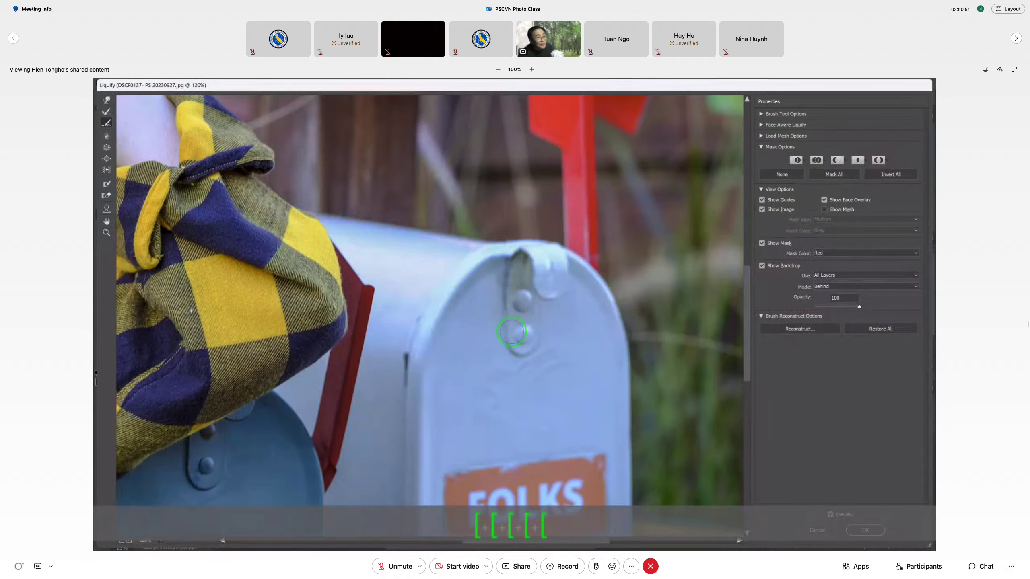
key("bracketleft")
left_click_drag(514, 328, 520, 332)
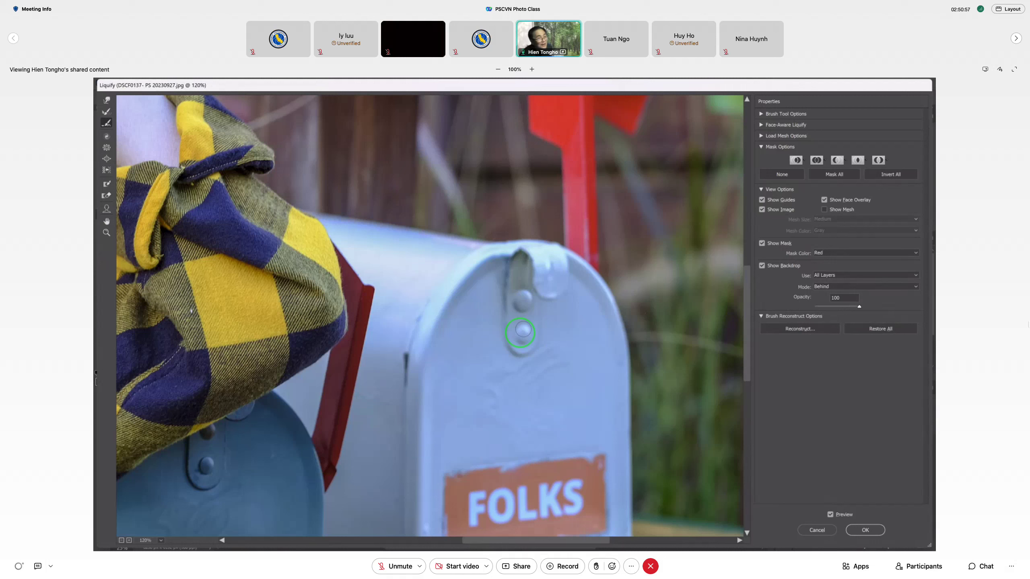
left_click_drag(521, 332, 534, 332)
- Zoom the Liquify preview out to about 30% so the whole photo fits
scroll(468, 406, "down", 2)
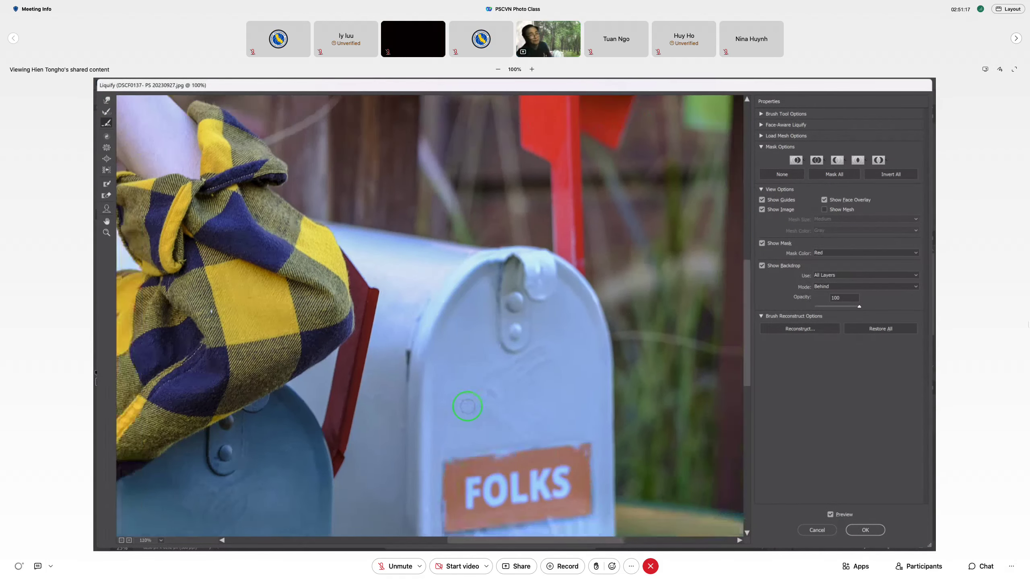
scroll(467, 406, "down", 1)
scroll(467, 406, "down", 1)
scroll(468, 405, "down", 1)
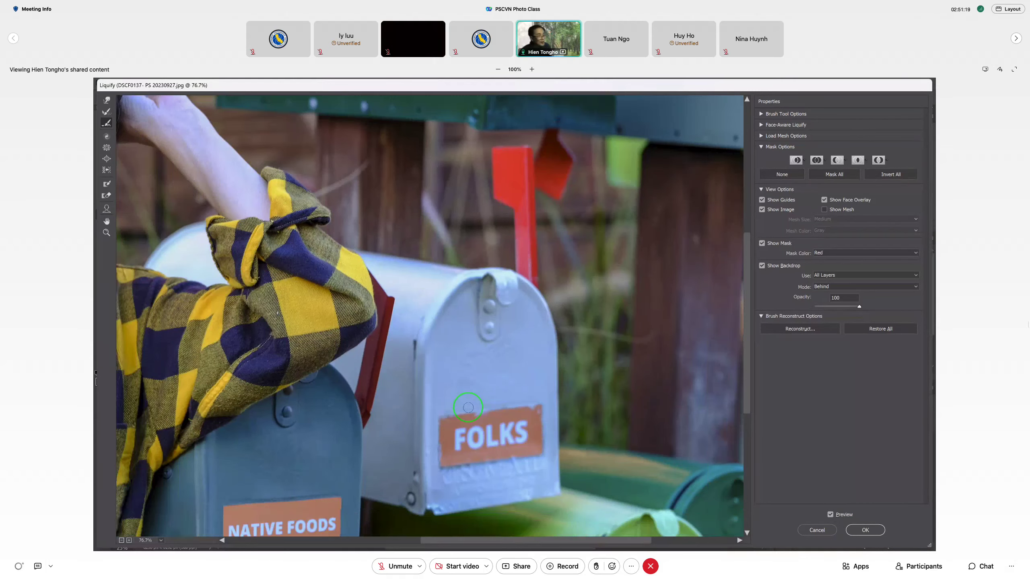
scroll(467, 404, "down", 1)
scroll(467, 404, "down", 1)
scroll(467, 402, "down", 1)
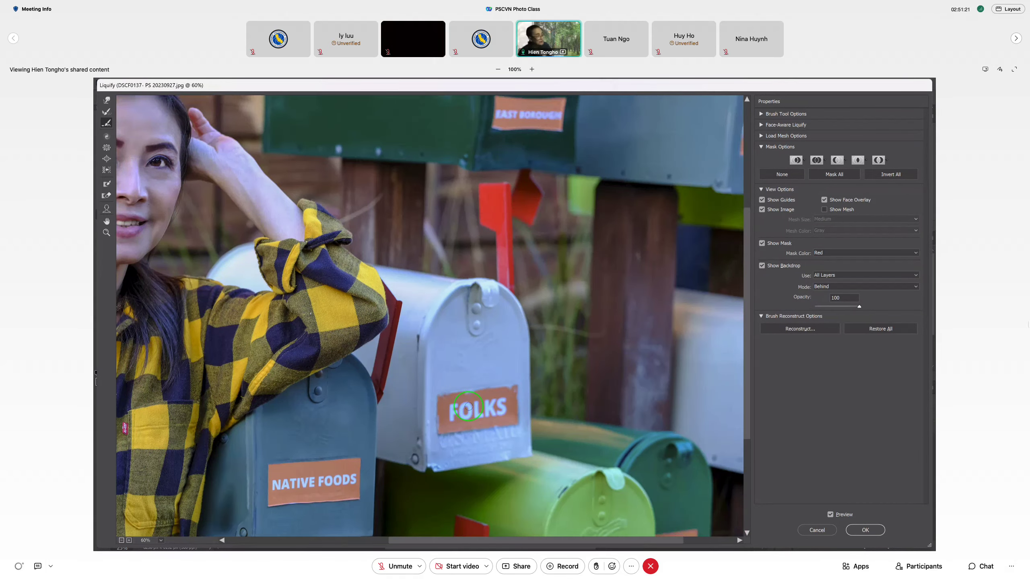
scroll(467, 404, "down", 1)
scroll(470, 402, "down", 1)
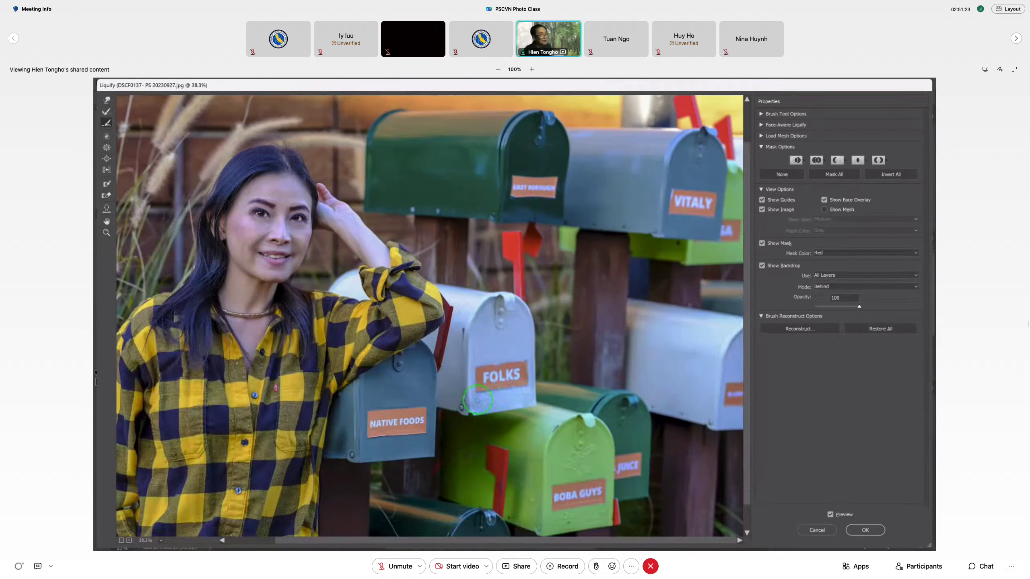
scroll(474, 401, "down", 1)
scroll(477, 400, "down", 1)
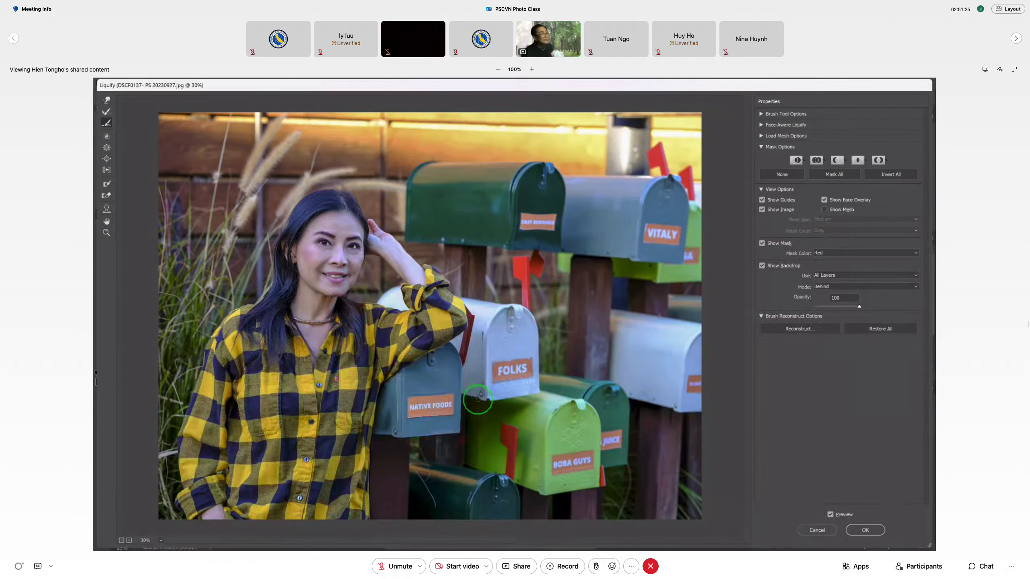
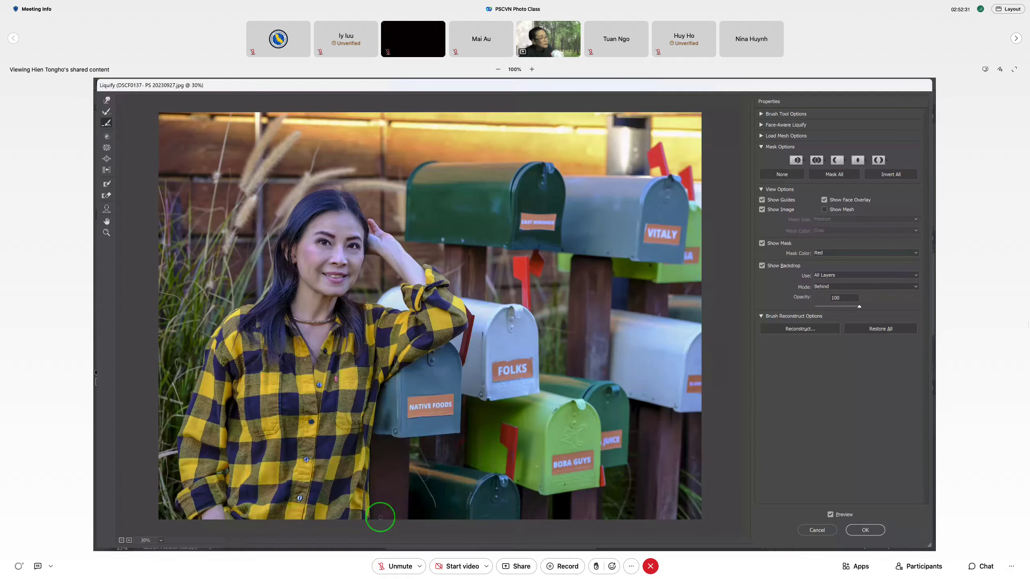
- Warp the Native Foods mailbox edge, post and shirt with Push Left Tool strokes, holding Alt to reverse
left_click(106, 173)
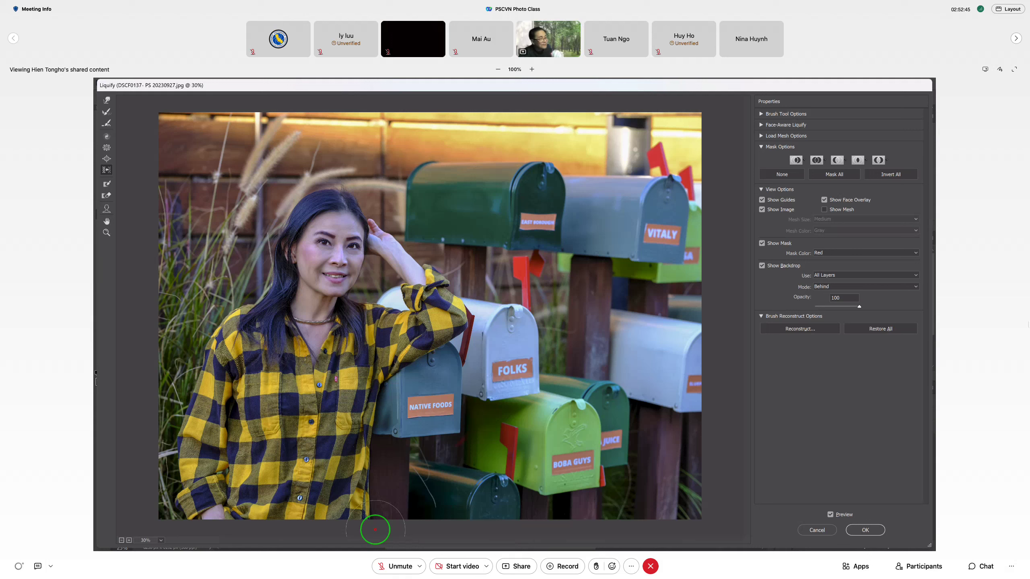
left_click_drag(375, 529, 437, 349)
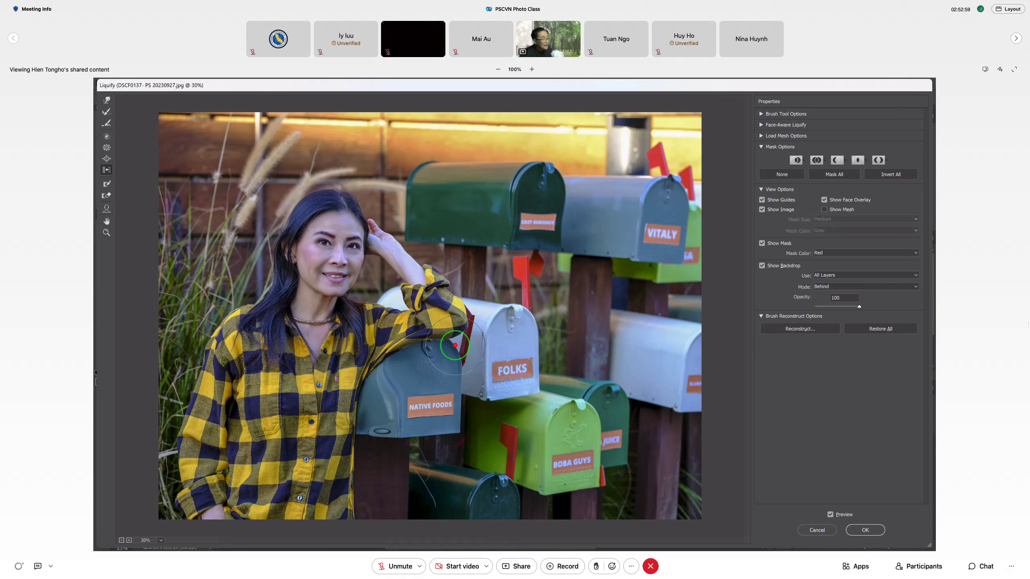
left_click_drag(455, 345, 438, 524)
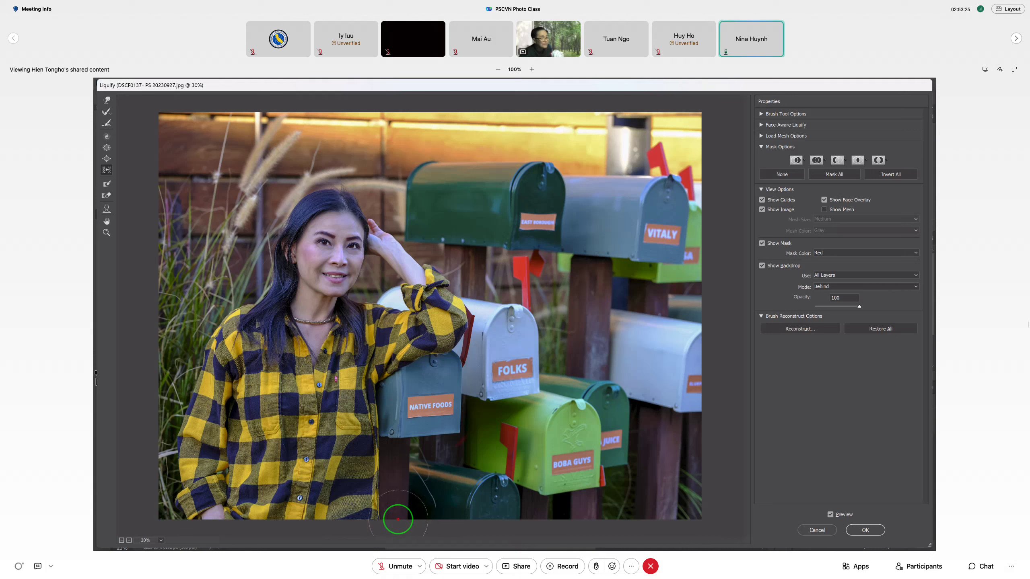
left_click_drag(398, 519, 425, 366)
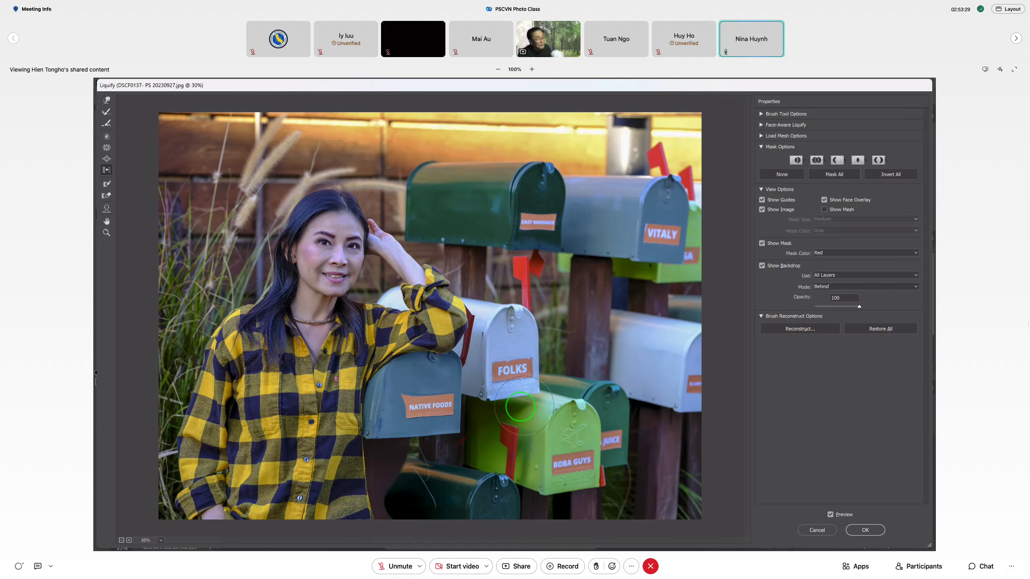
key("alt")
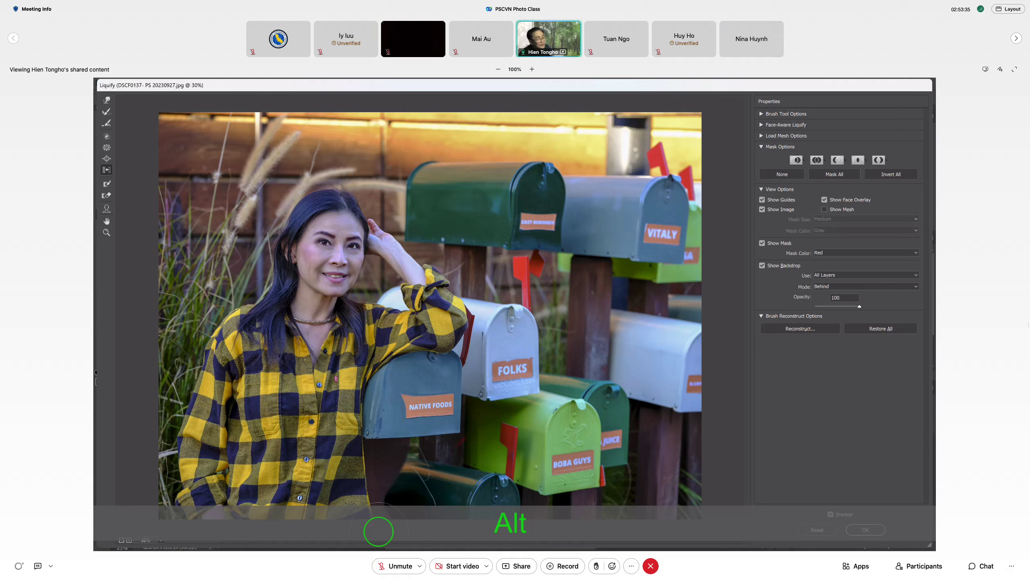
- Push the shirt edge up over the Native Foods mailbox with several Alt-reversed strokes
left_click_drag(378, 532, 381, 362)
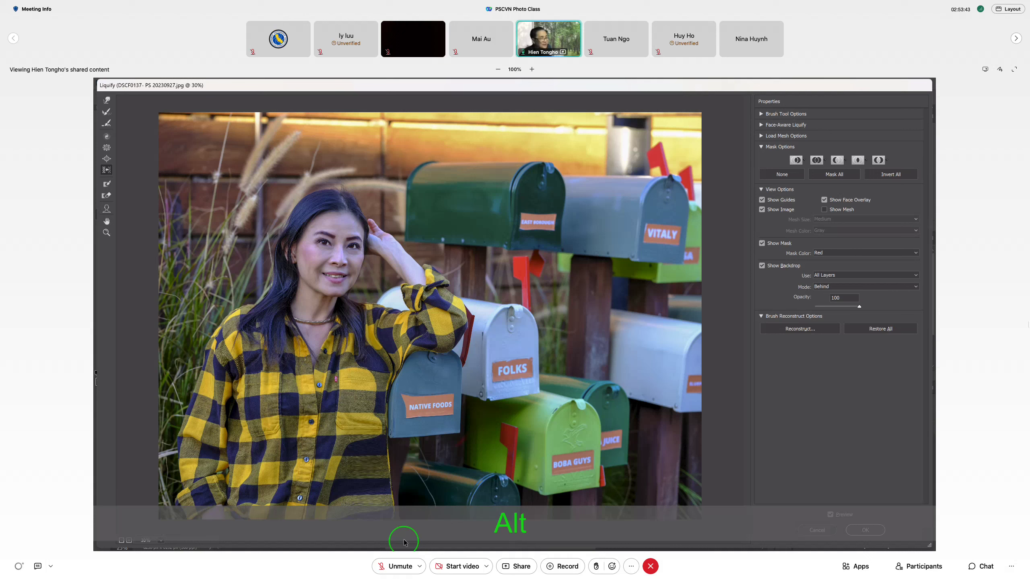
left_click_drag(404, 543, 390, 326)
mouse_move(391, 327)
left_mouse_down()
mouse_move(399, 531)
mouse_move(391, 463)
left_mouse_up()
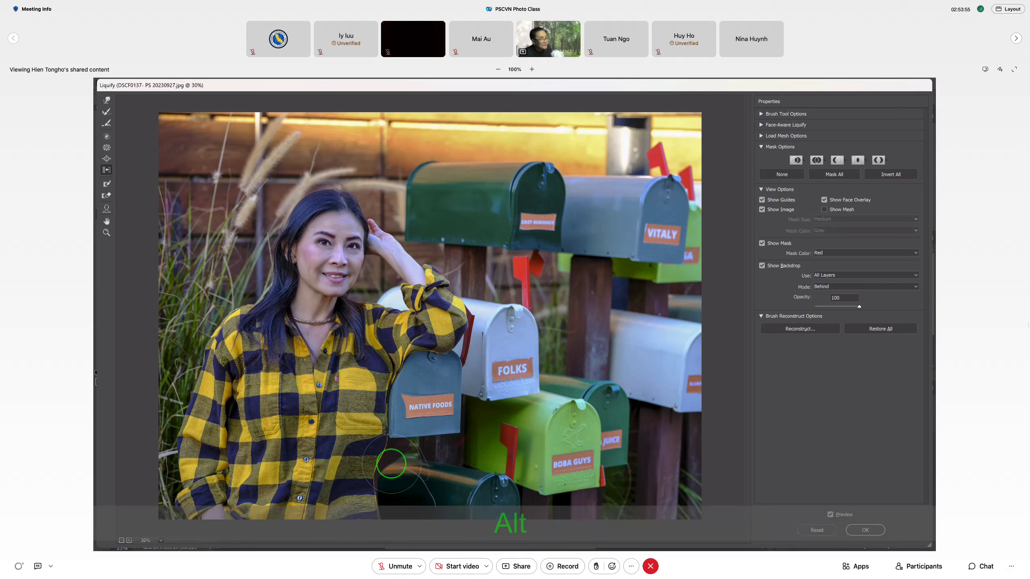
left_click_drag(391, 464, 402, 362)
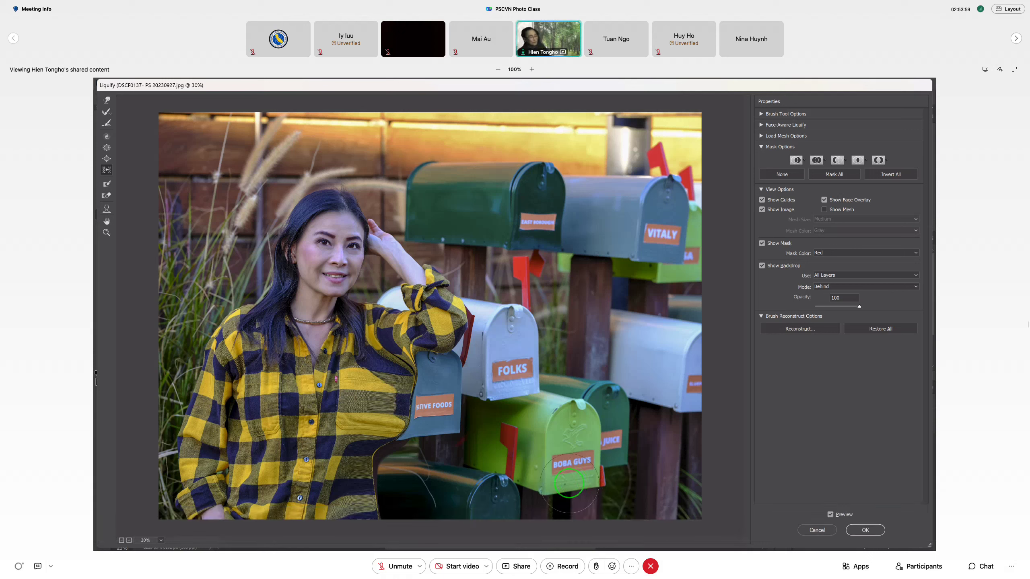
- Undo the last three warp strokes with Ctrl+Z
key("ctrl+z")
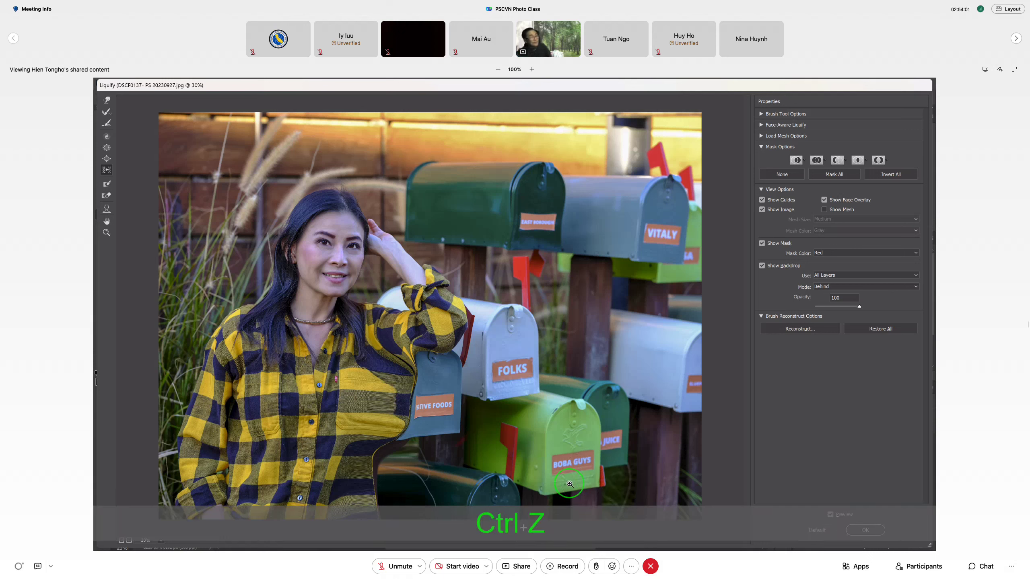
key("ctrl+z")
key("ctrl+z")
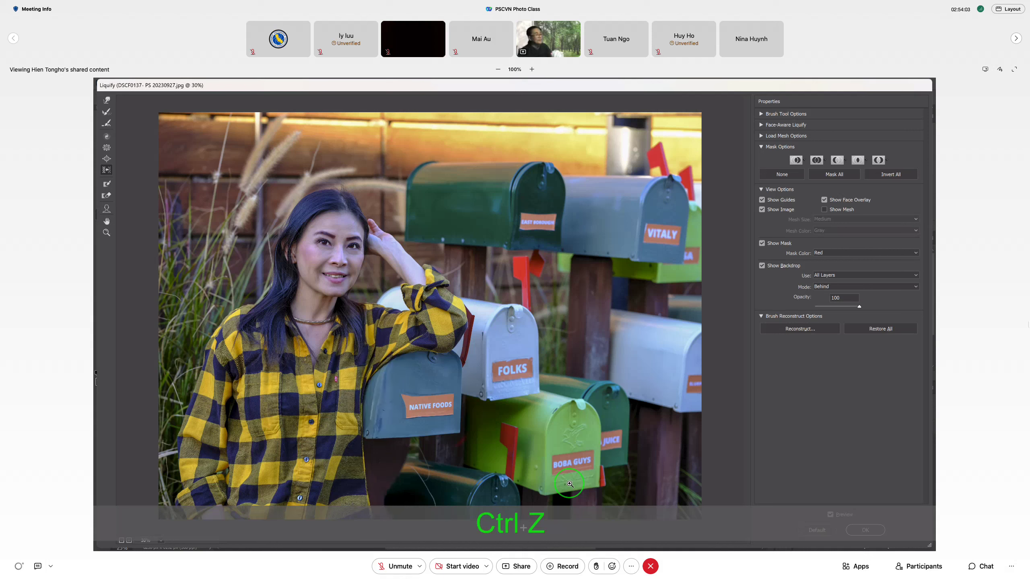
key("ctrl+z")
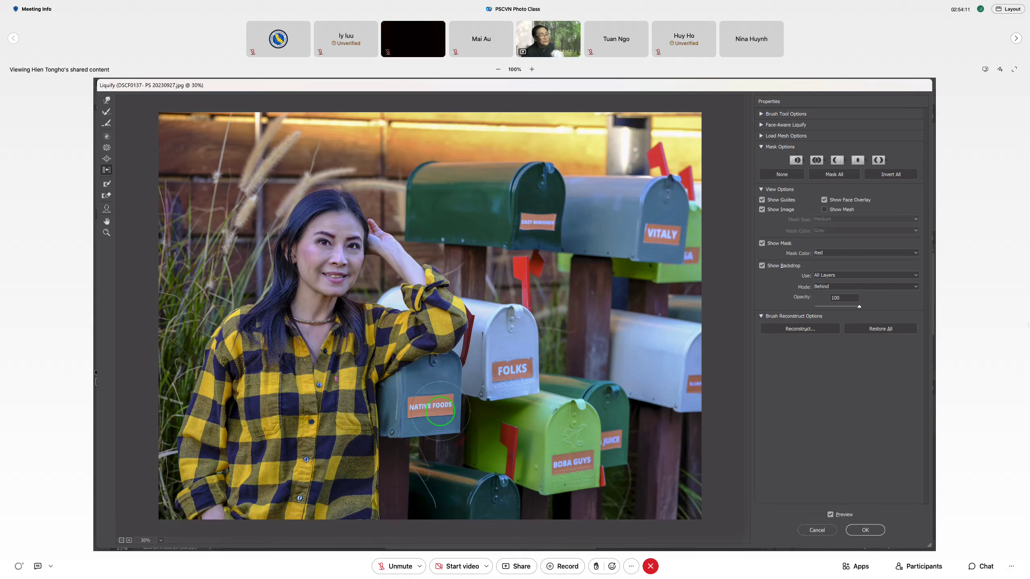
- Restore All distortions, then paint a freeze mask over the post and lower mailboxes
left_click(880, 329)
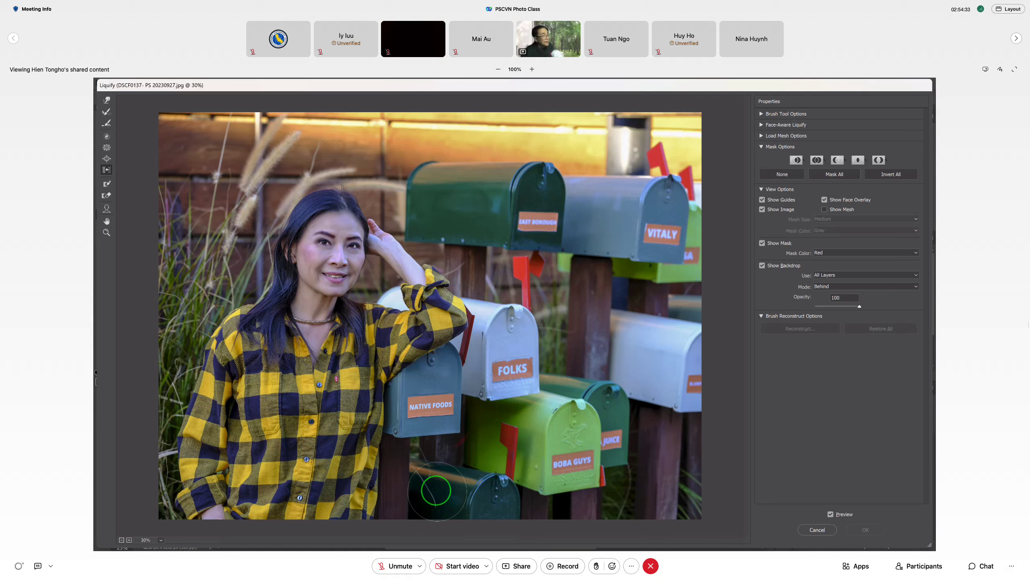
left_click(108, 185)
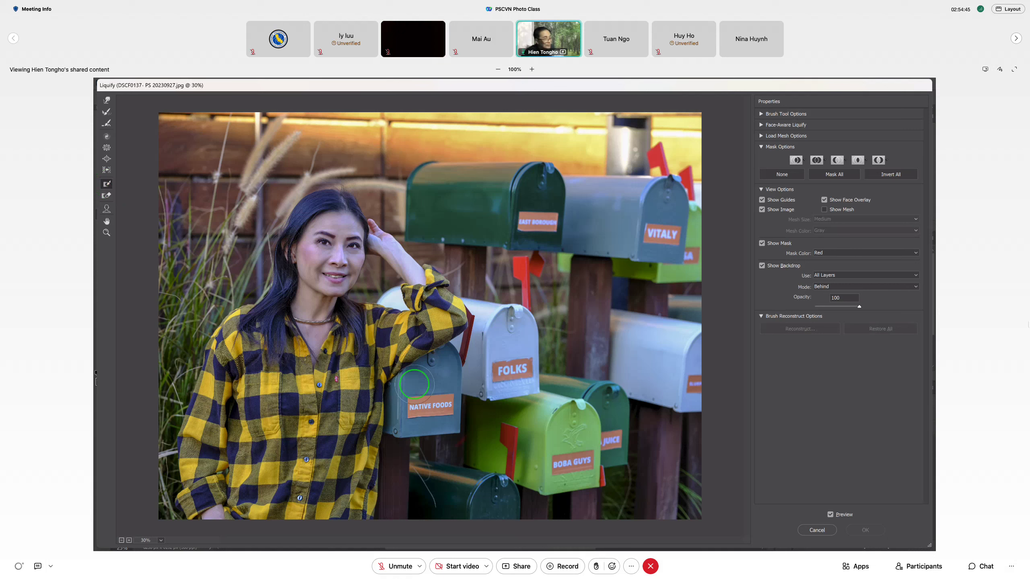
left_click_drag(414, 384, 404, 519)
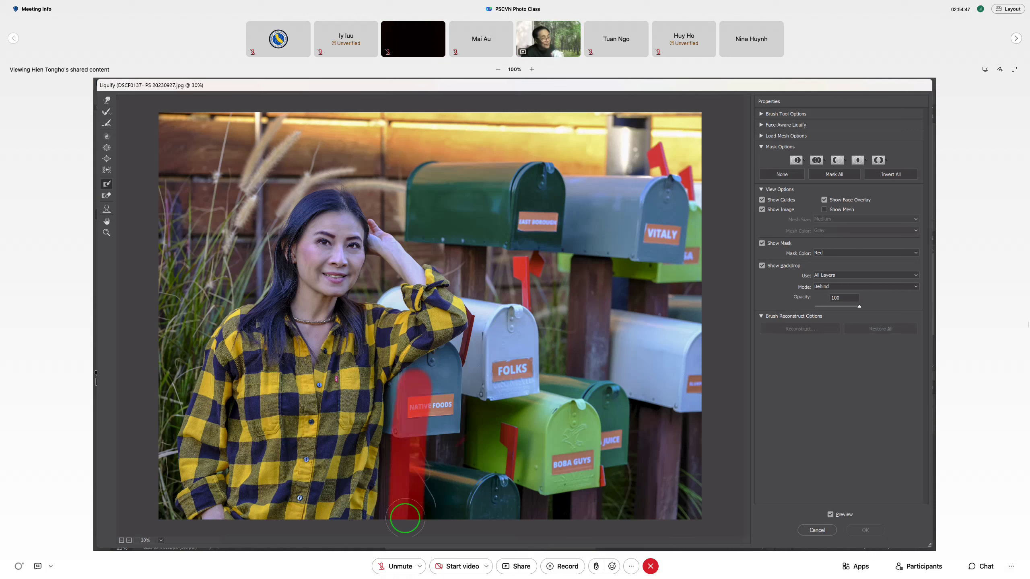
left_click(450, 437)
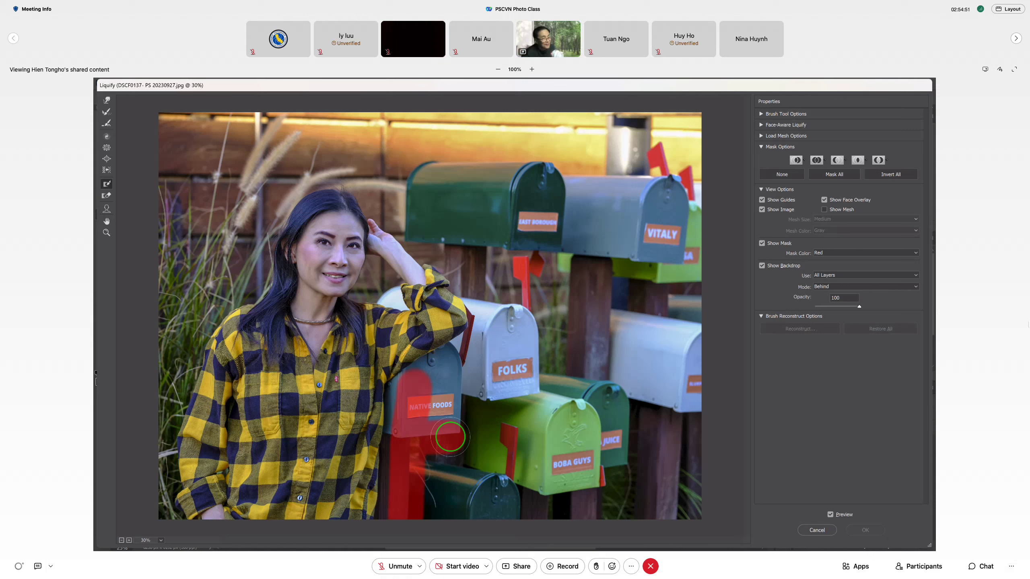
mouse_move(450, 437)
left_mouse_down()
mouse_move(451, 357)
mouse_move(415, 382)
left_mouse_up()
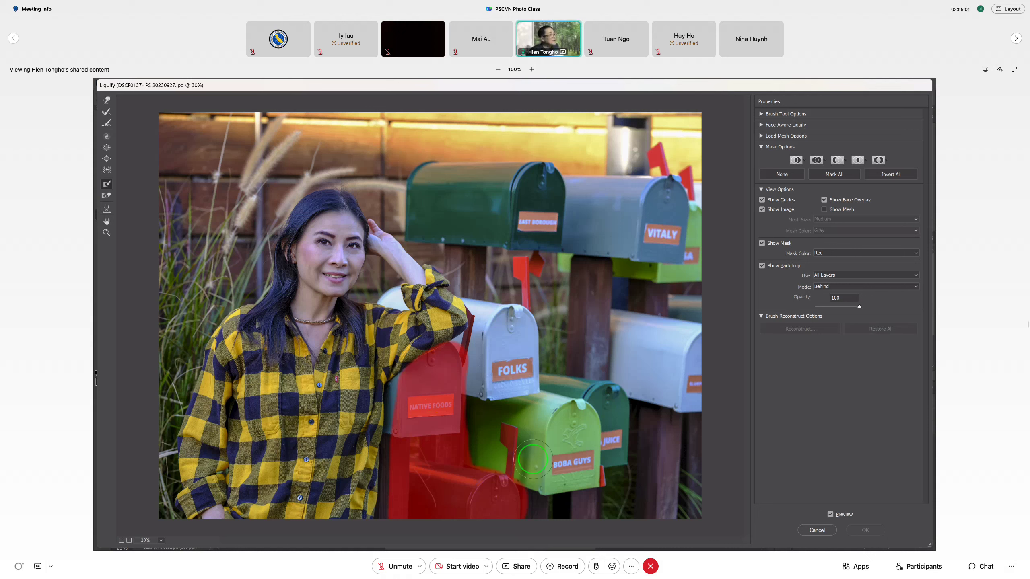
- Shrink the Push Left brush twice and warp the shirt edge beside the frozen mailbox
left_click(104, 171)
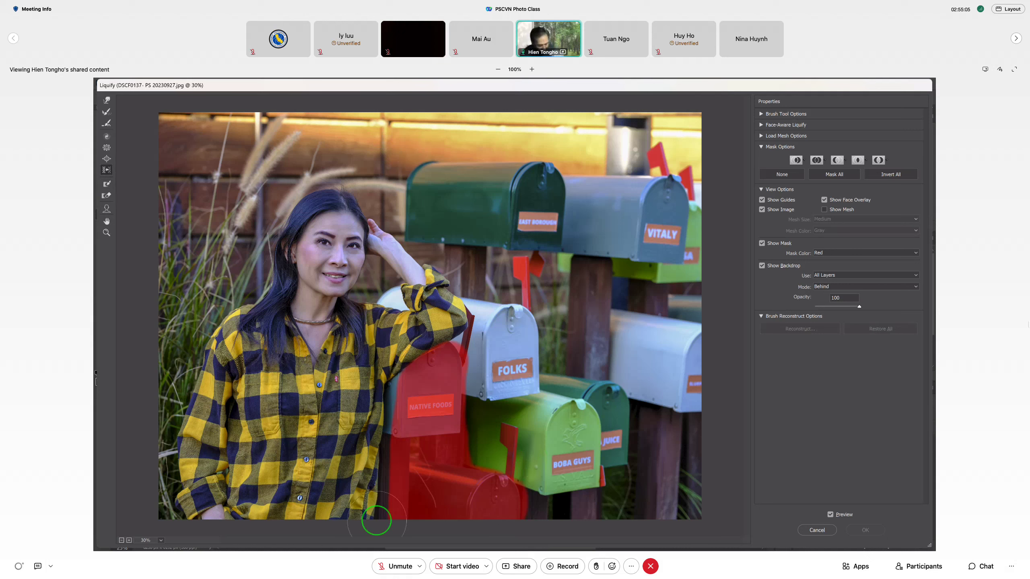
key("bracketleft")
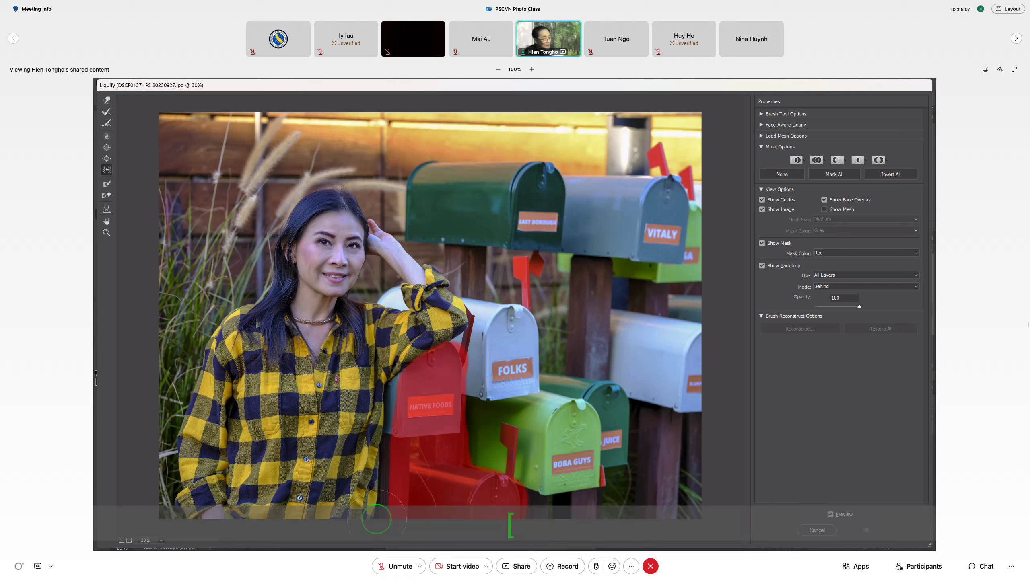
key("bracketleft")
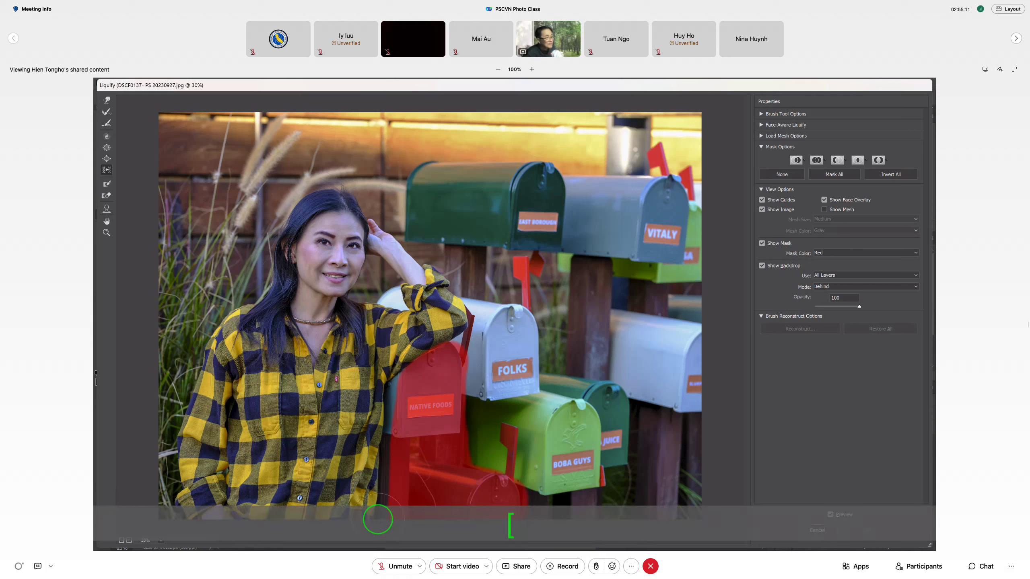
left_click(409, 371)
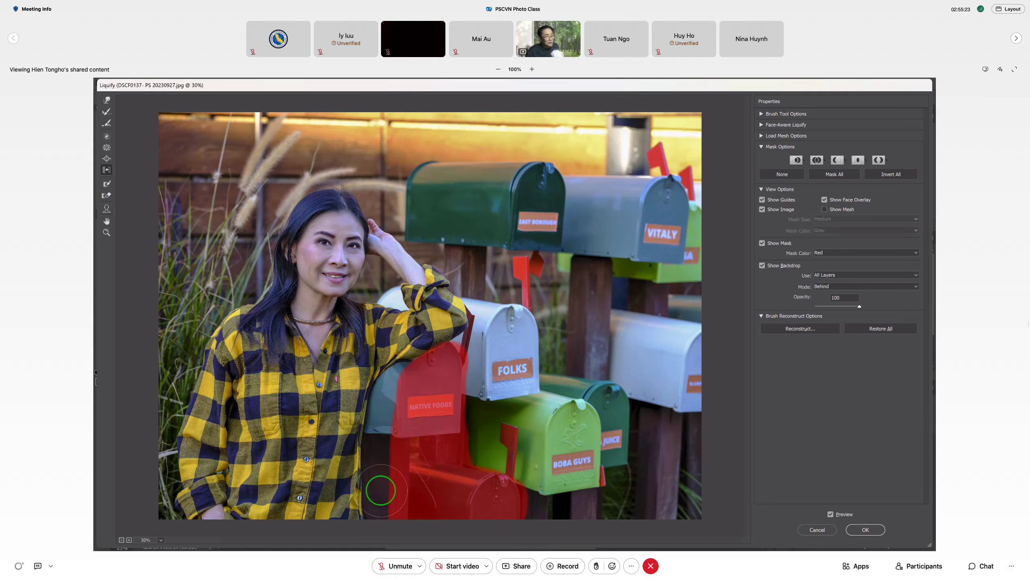
- Extend the freeze mask across the Native Foods mailbox
scroll(379, 488, "down", 1)
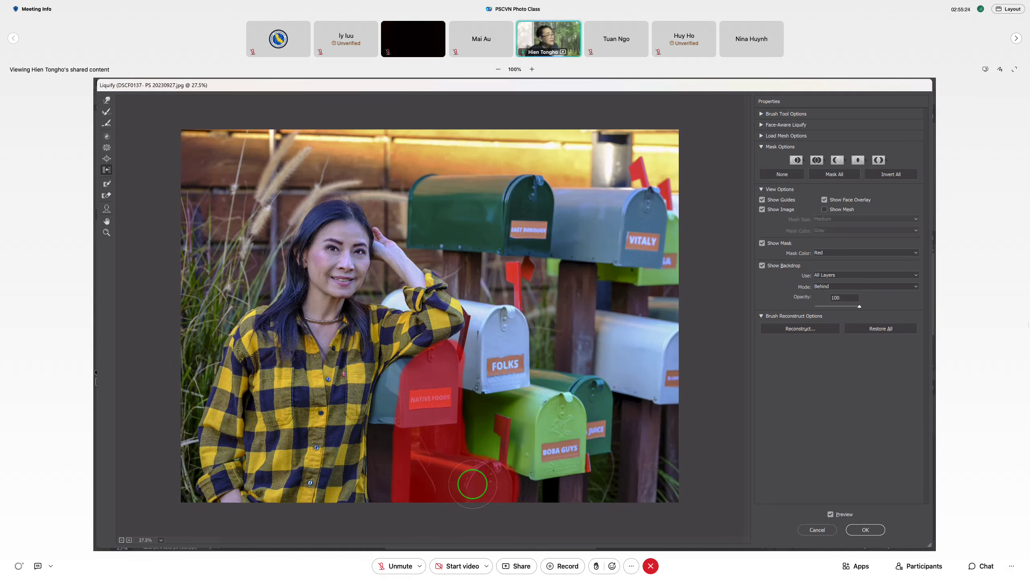
left_click(108, 186)
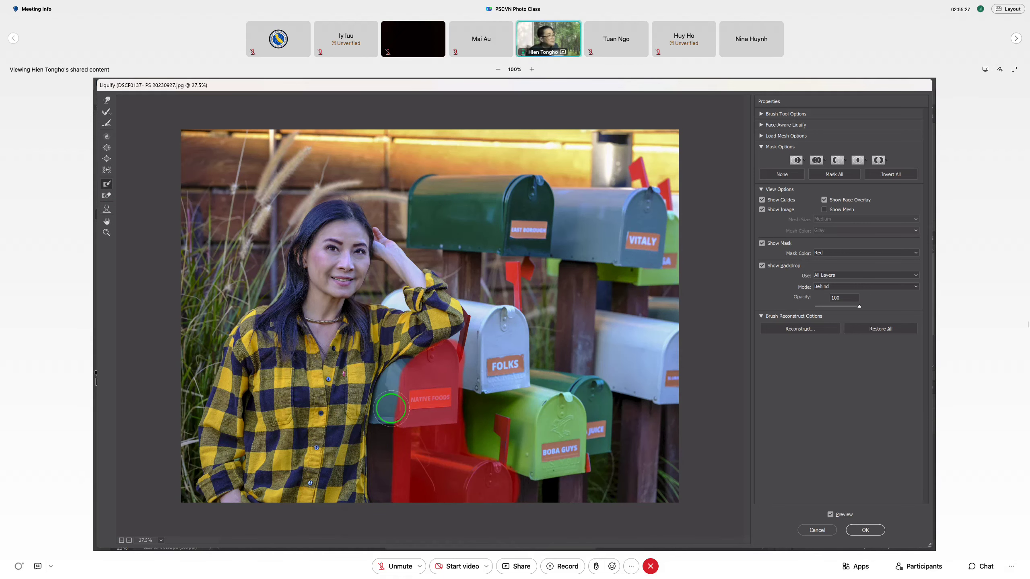
left_click_drag(391, 408, 474, 404)
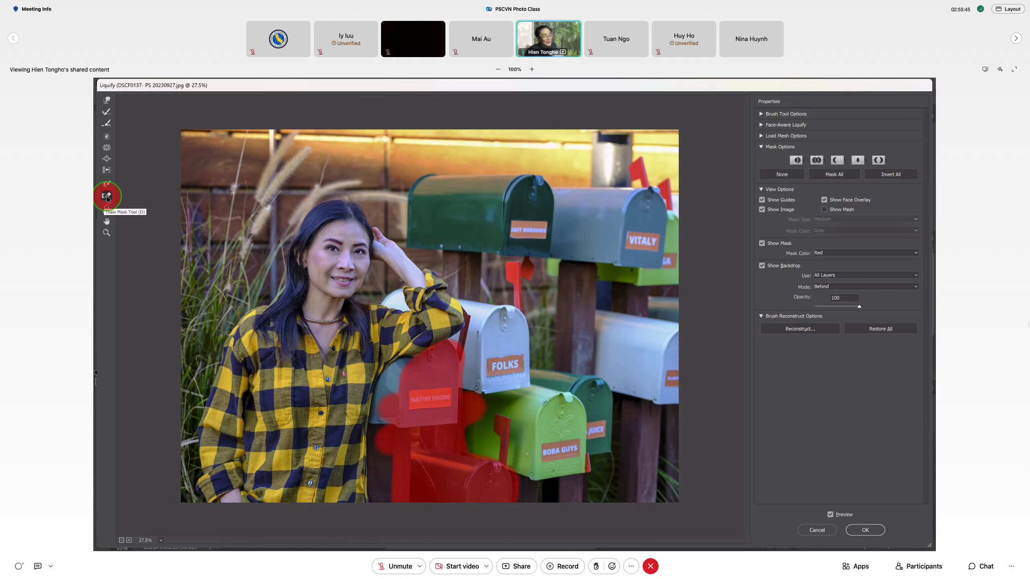
- Clear the freeze mask with Mask Options None and set backdrop opacity to 0
left_click(781, 174)
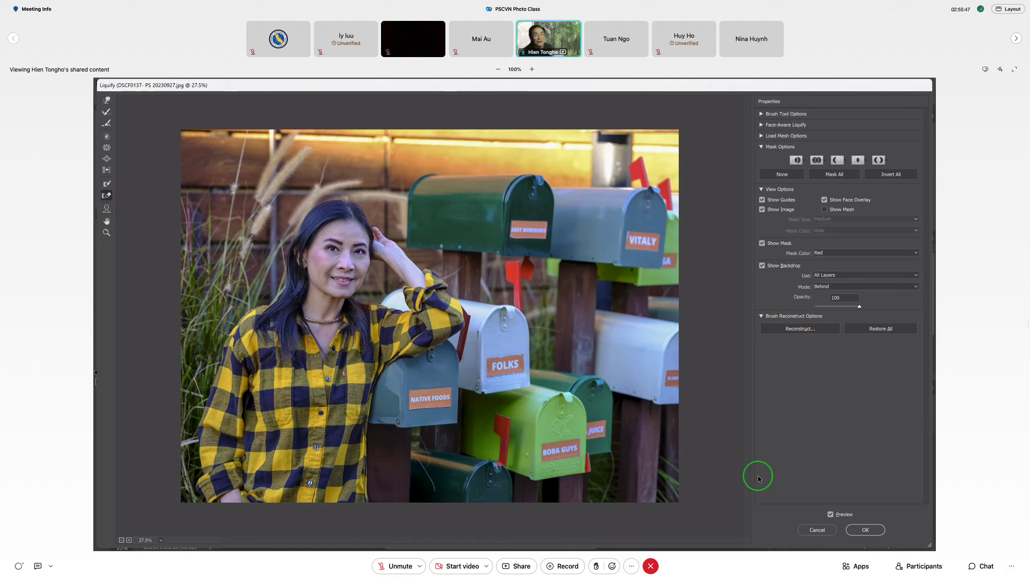
left_click(860, 307)
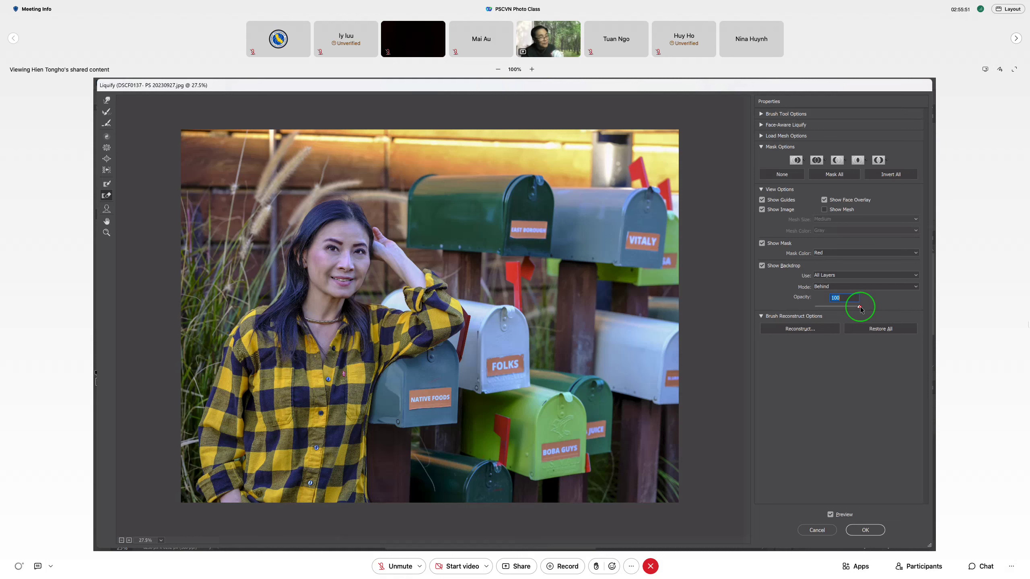
mouse_move(861, 307)
left_mouse_down()
mouse_move(778, 313)
mouse_move(888, 316)
left_mouse_up()
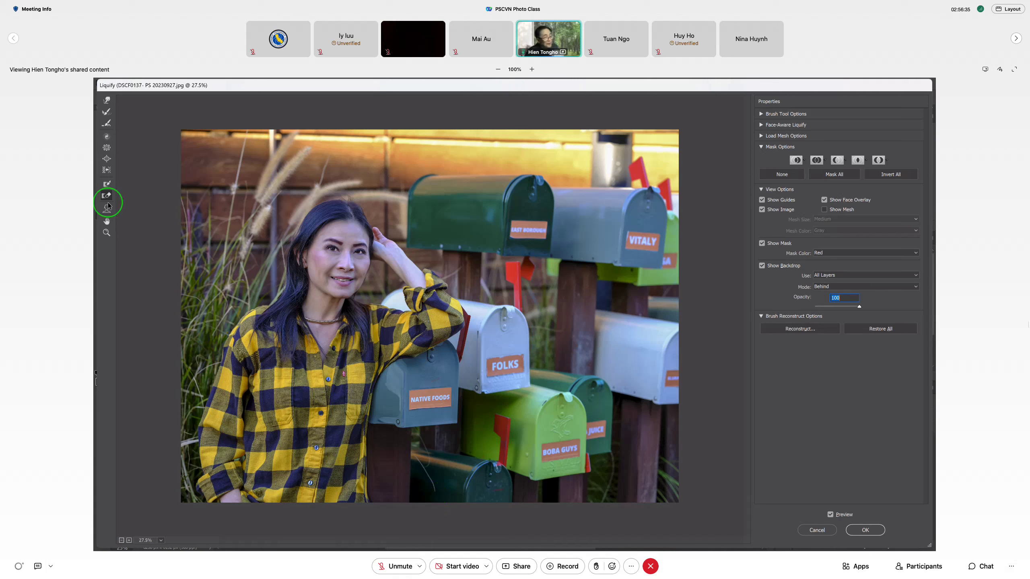
- Reconstruct the warped area at the mailbox's lower edge by the post
left_click(107, 113)
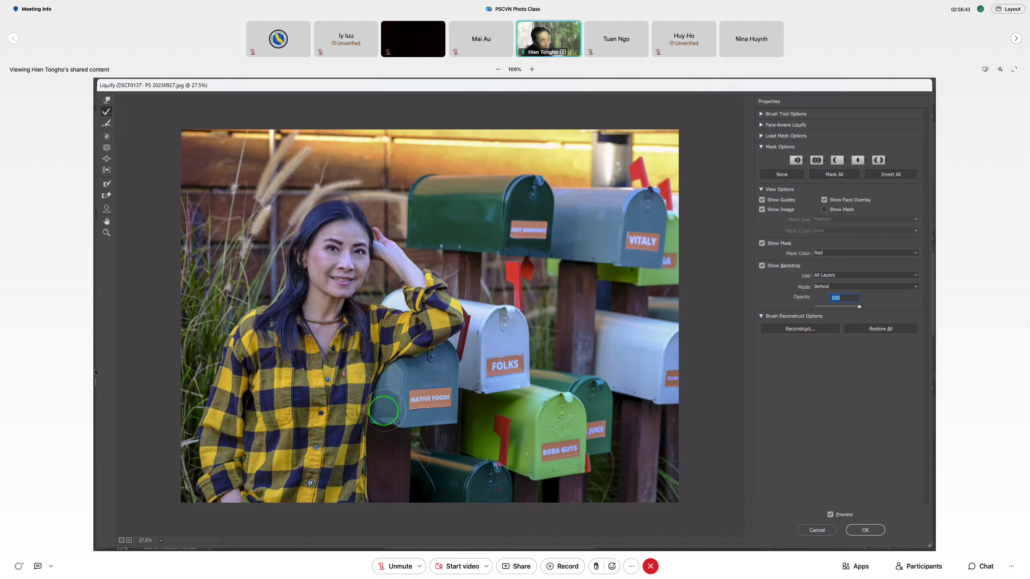
left_click_drag(383, 410, 382, 423)
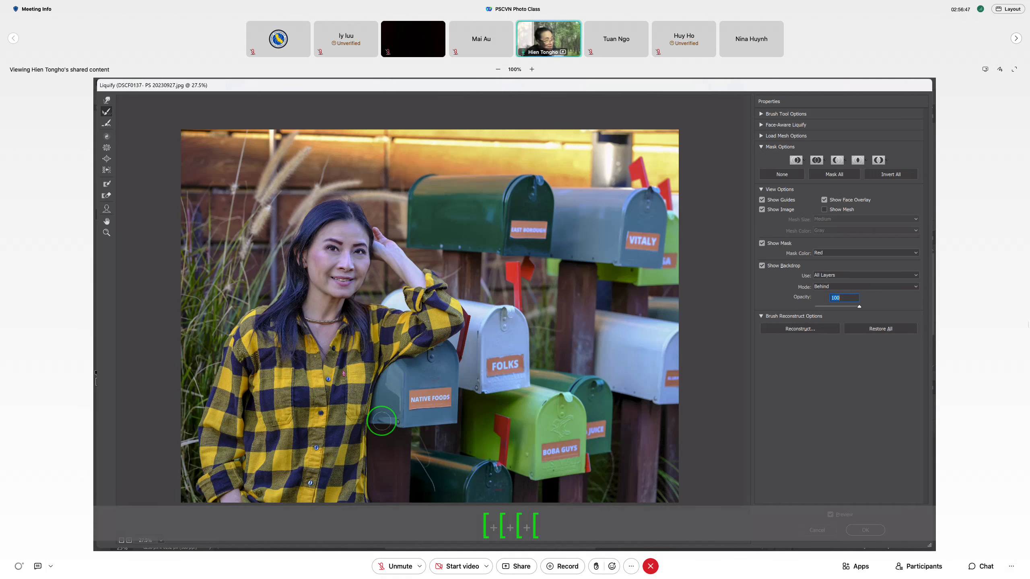
left_click(381, 421)
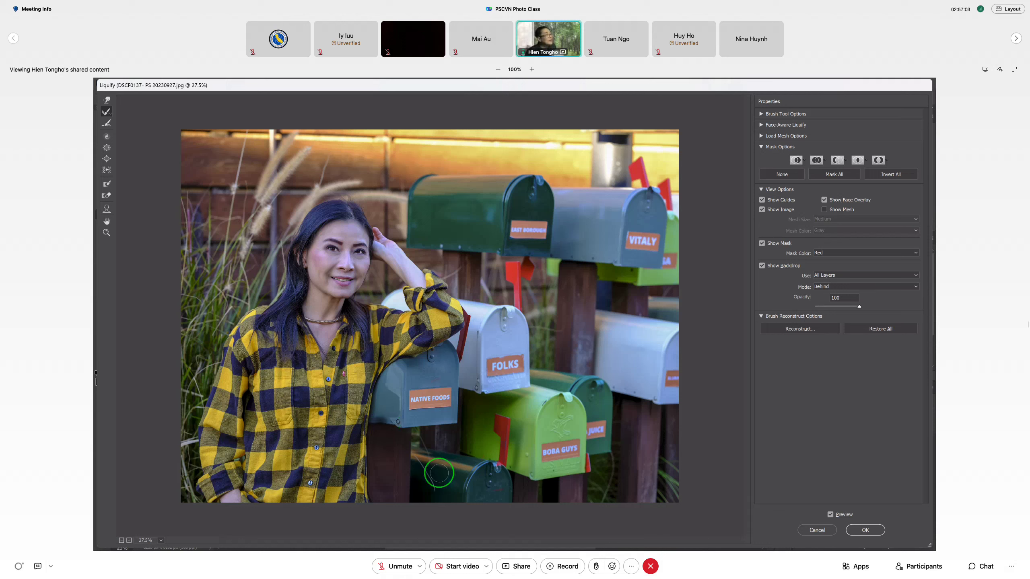
- Enlarge the Smooth brush, zoom out, and apply a small Forward Warp push near the chest
left_click(108, 123)
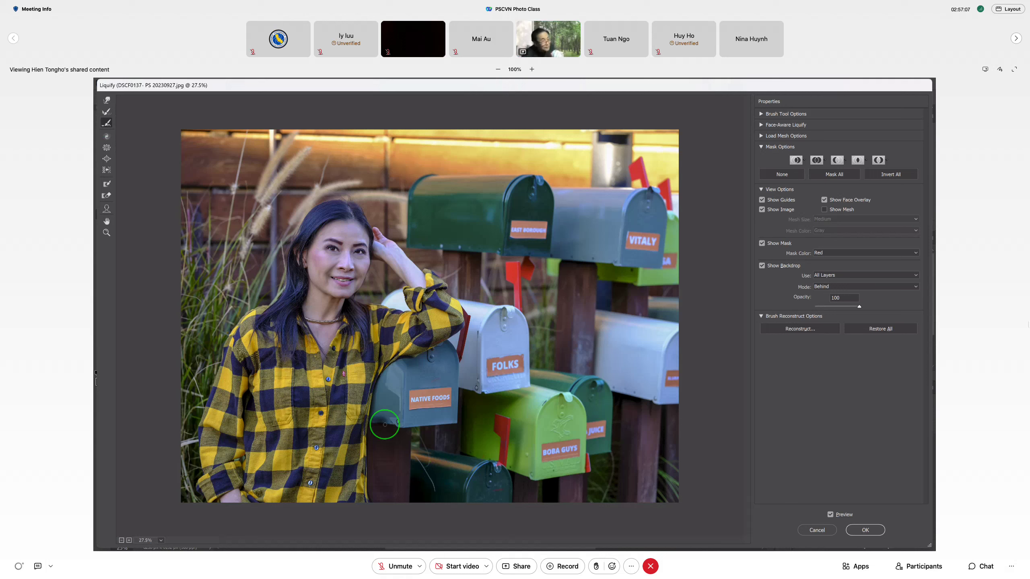
key("bracketright")
key("bracketright")
key("bracketright")
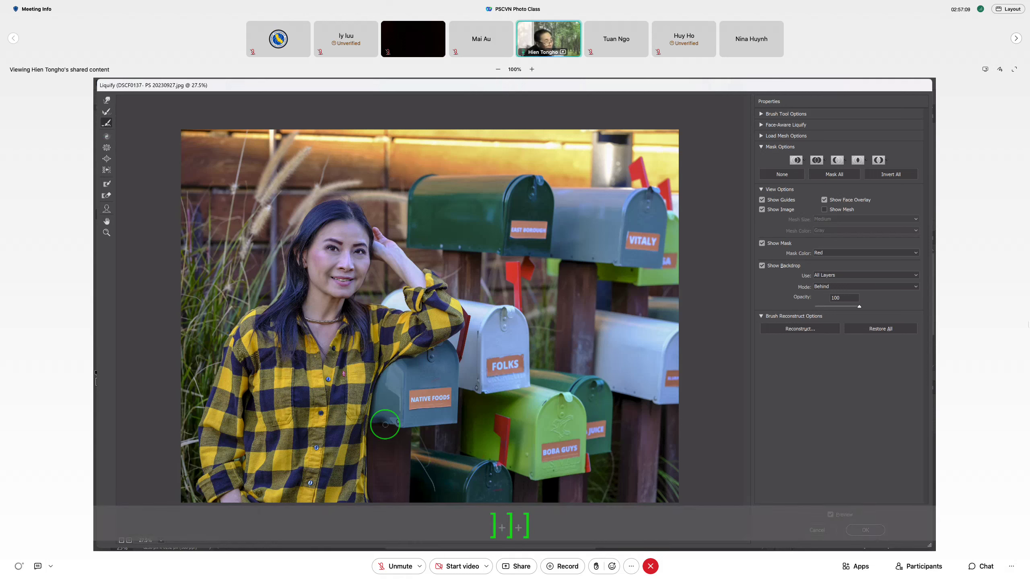
key("bracketright")
key("bracketright")
key("bracketright")
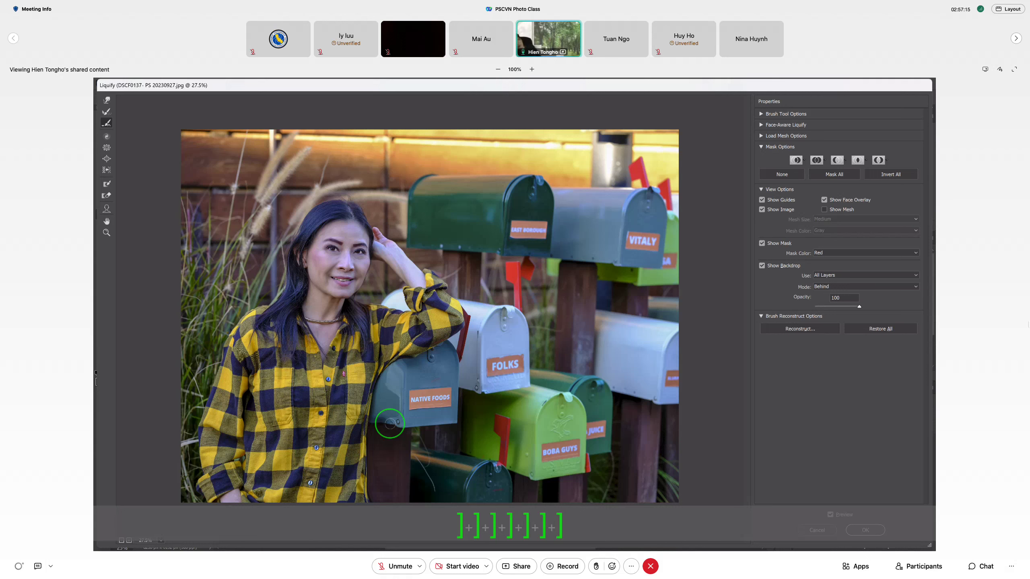
key("ctrl+minus")
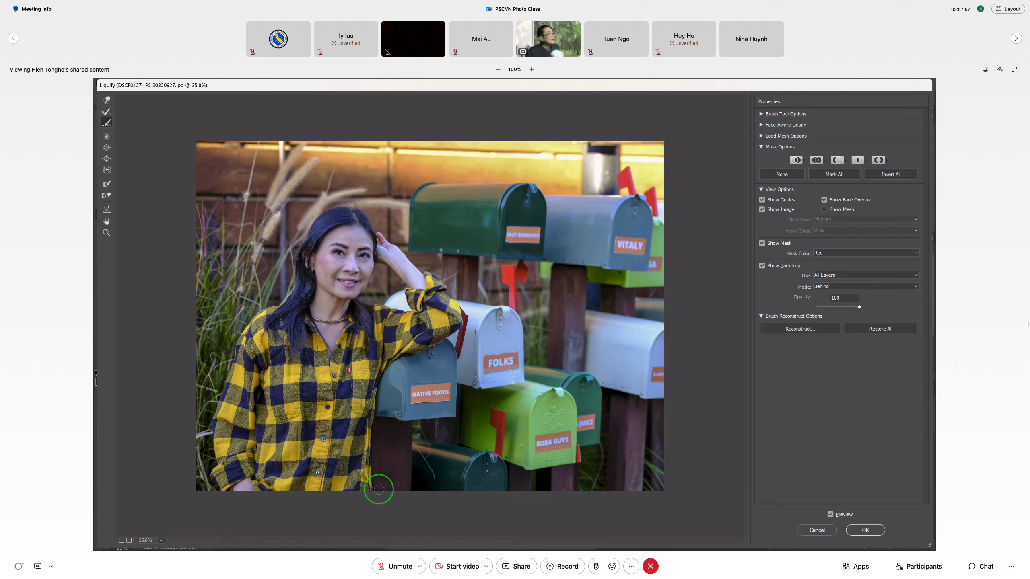
left_click(107, 100)
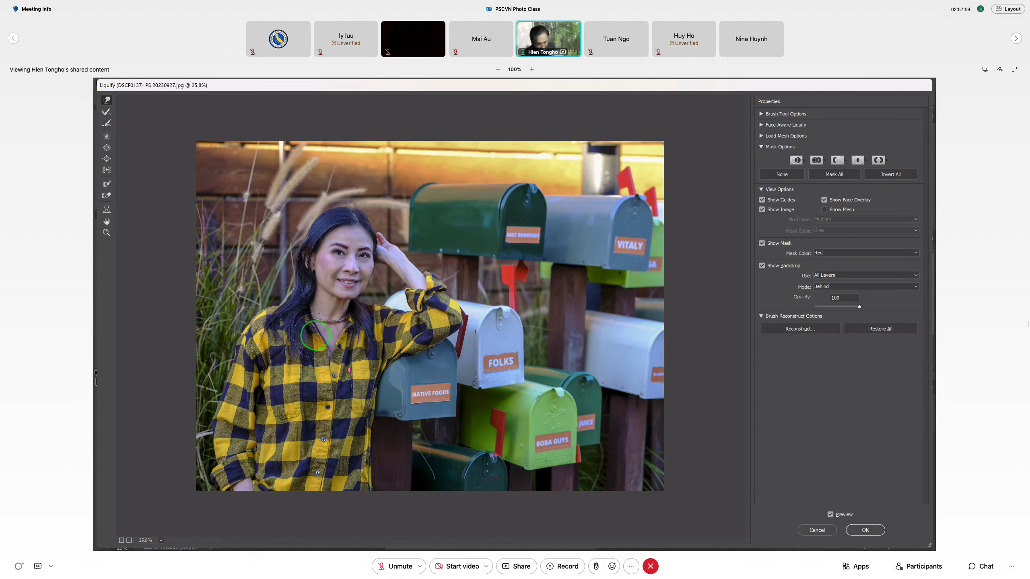
left_click_drag(315, 335, 328, 327)
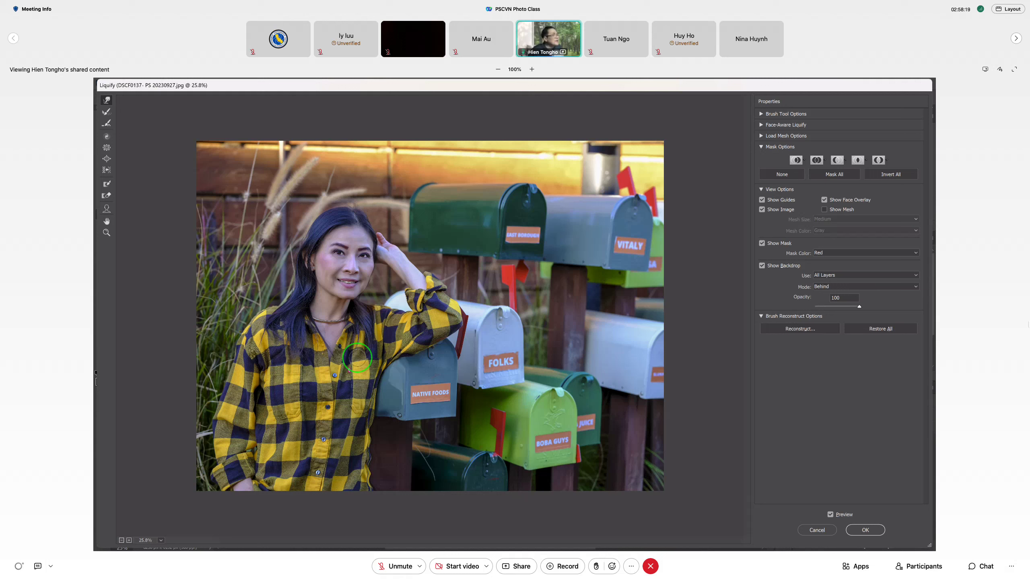
- Enlarge the Smooth brush, then Restore All to remove every Liquify distortion
left_click(108, 123)
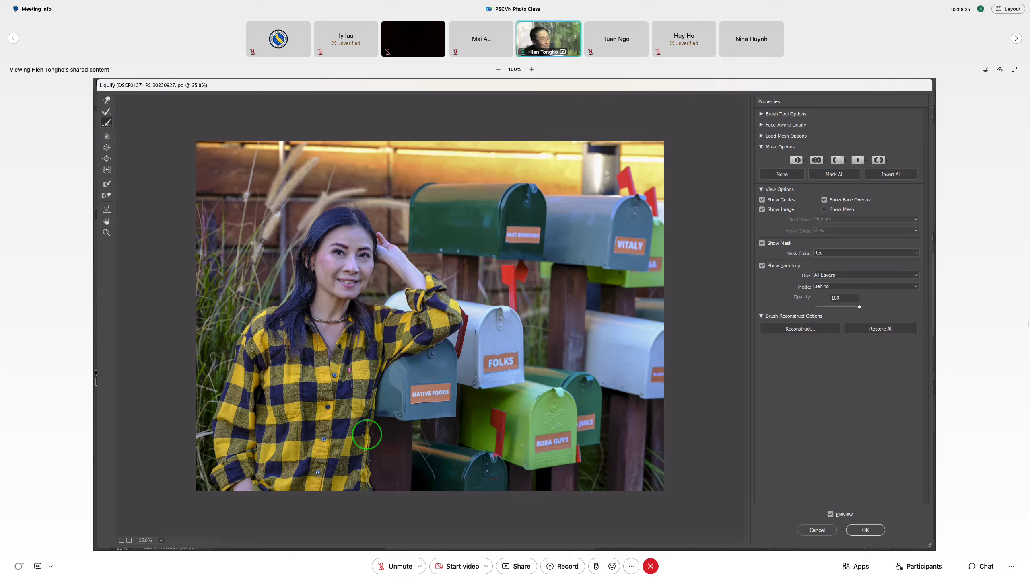
key("bracketright")
key("bracketright")
key("bracketright")
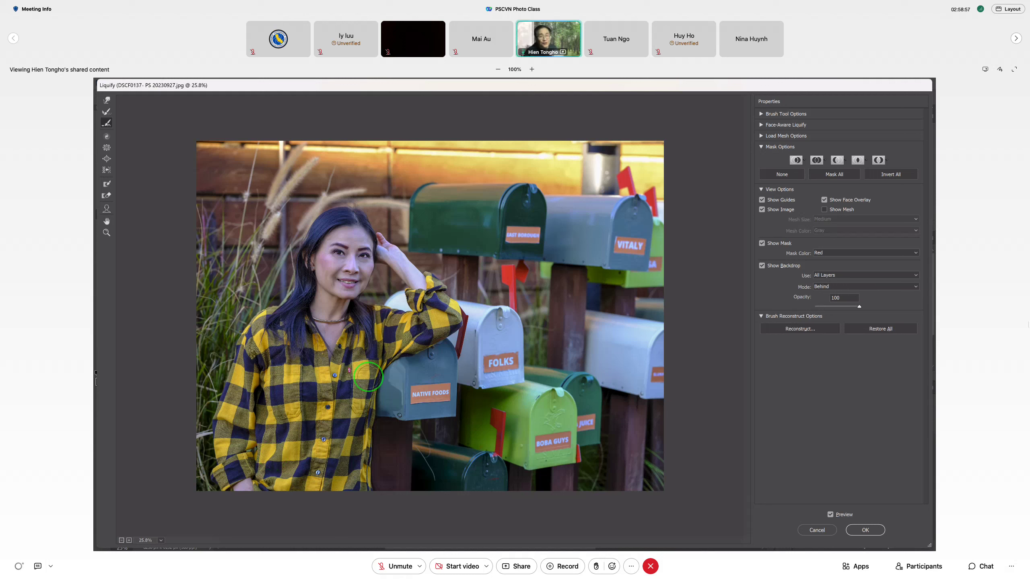
left_click(868, 329)
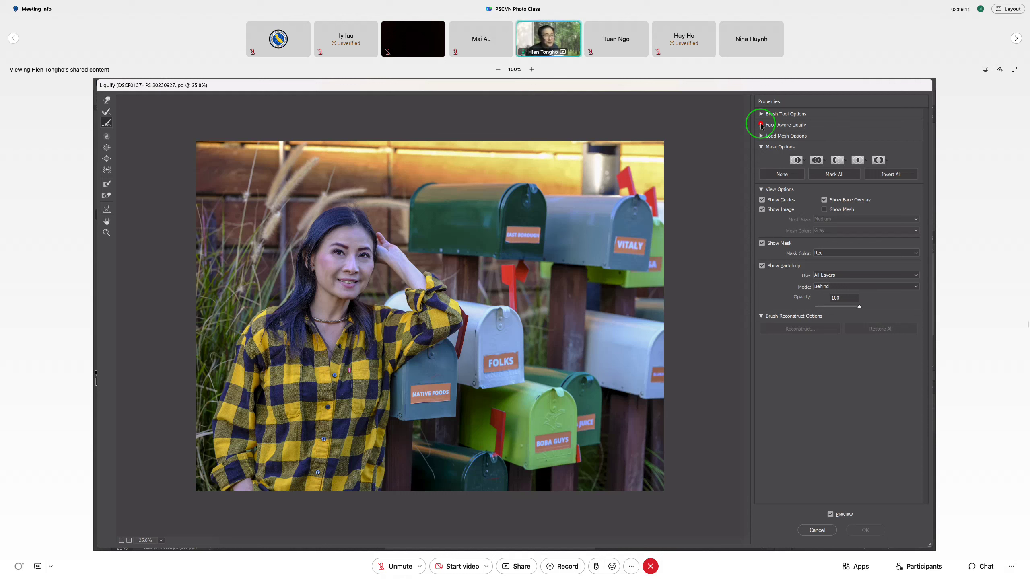
- Expand Face-Aware Liquify and raise the left eye's Eye Size to 100
left_click(761, 124)
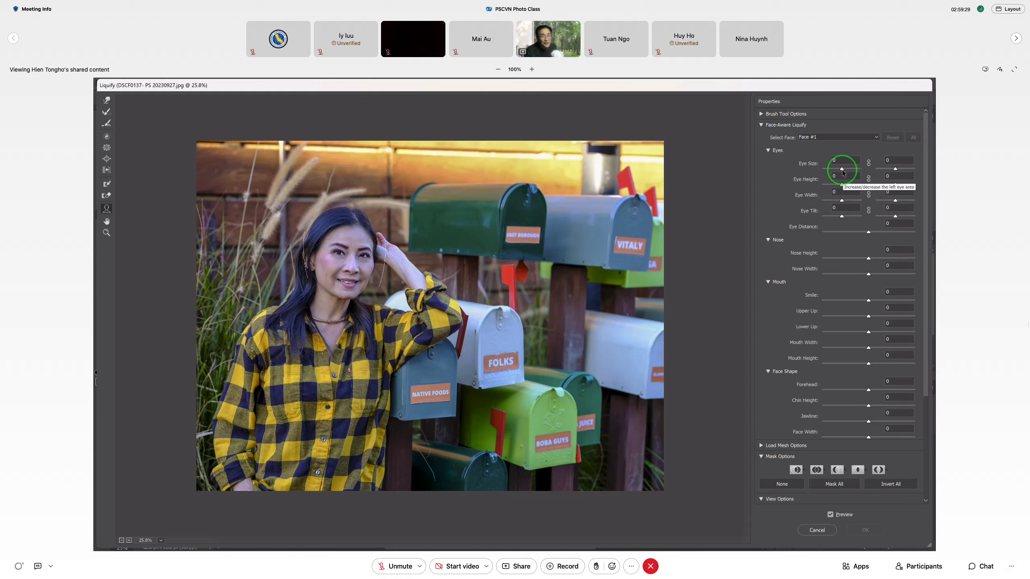
left_click_drag(842, 169, 861, 169)
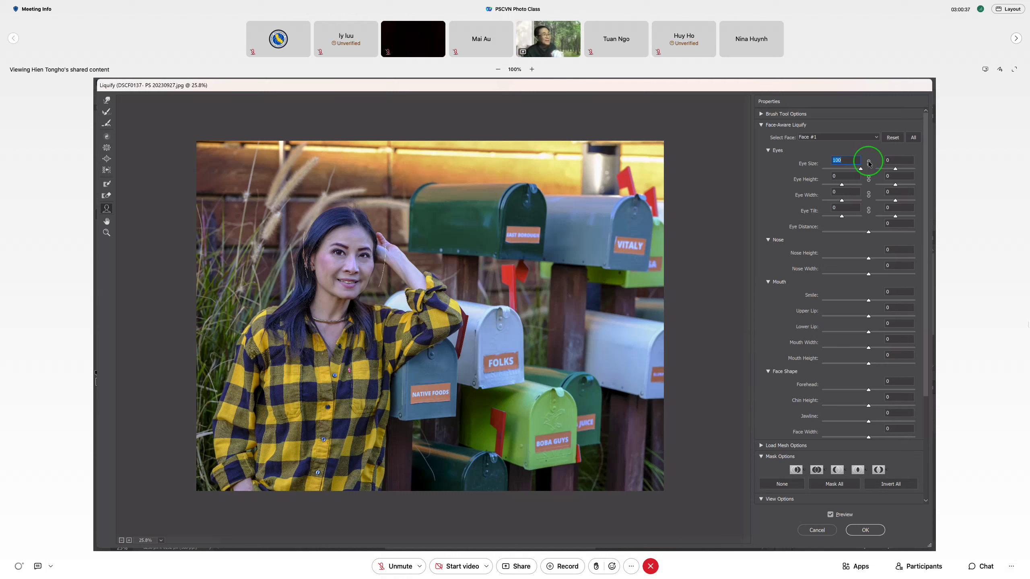
- Link both Eye Size sliders, drop them to -100, then return to about -6
left_click(869, 163)
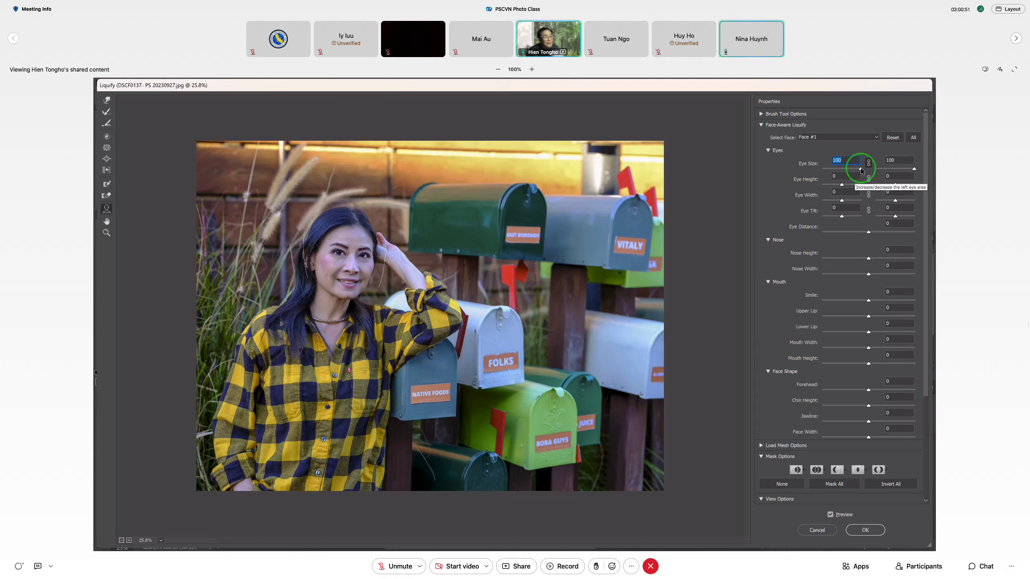
left_click_drag(861, 170, 813, 181)
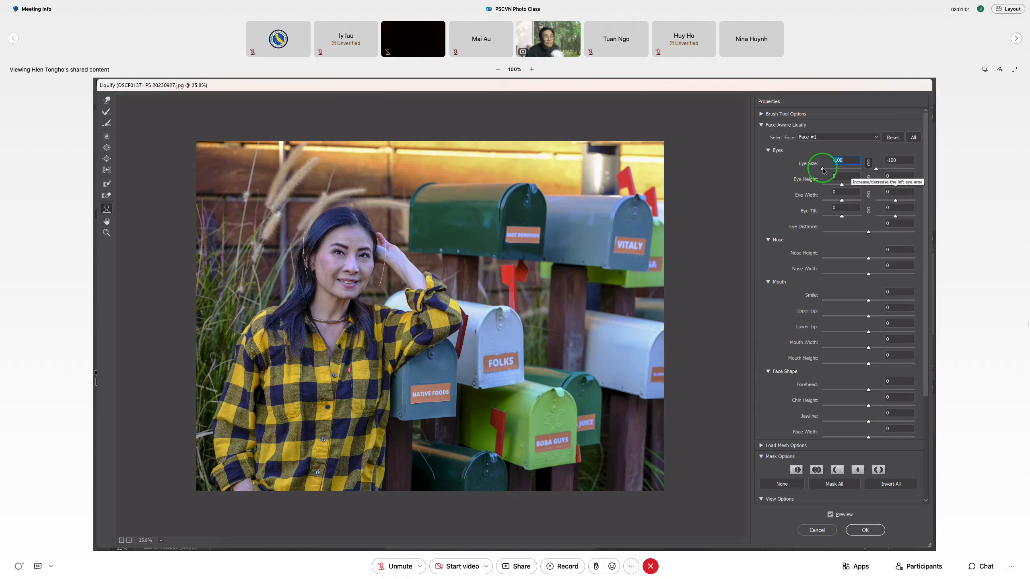
left_click_drag(823, 170, 841, 170)
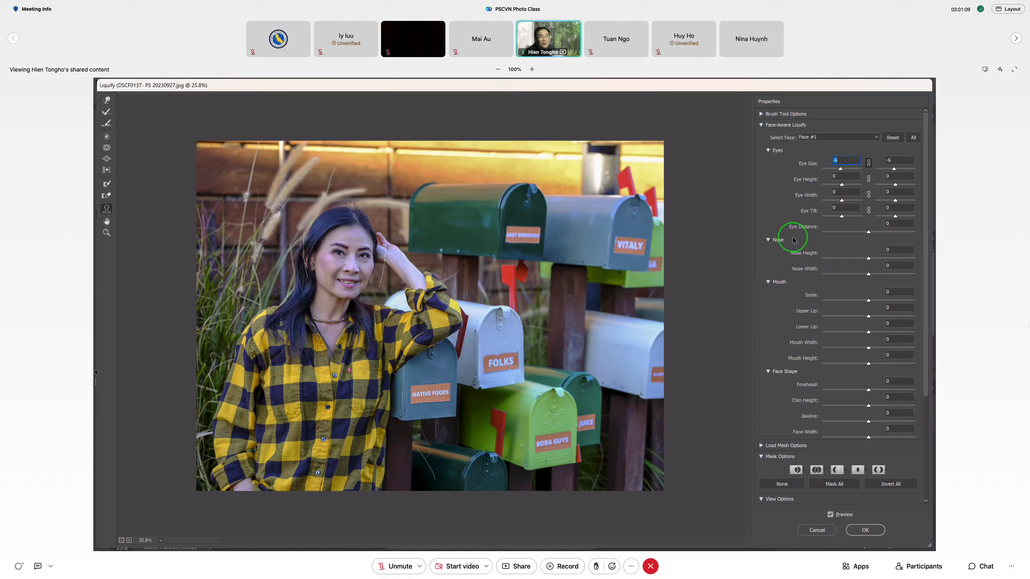
- Link the left and right Eye Height sliders and raise both to 100
left_click(841, 186)
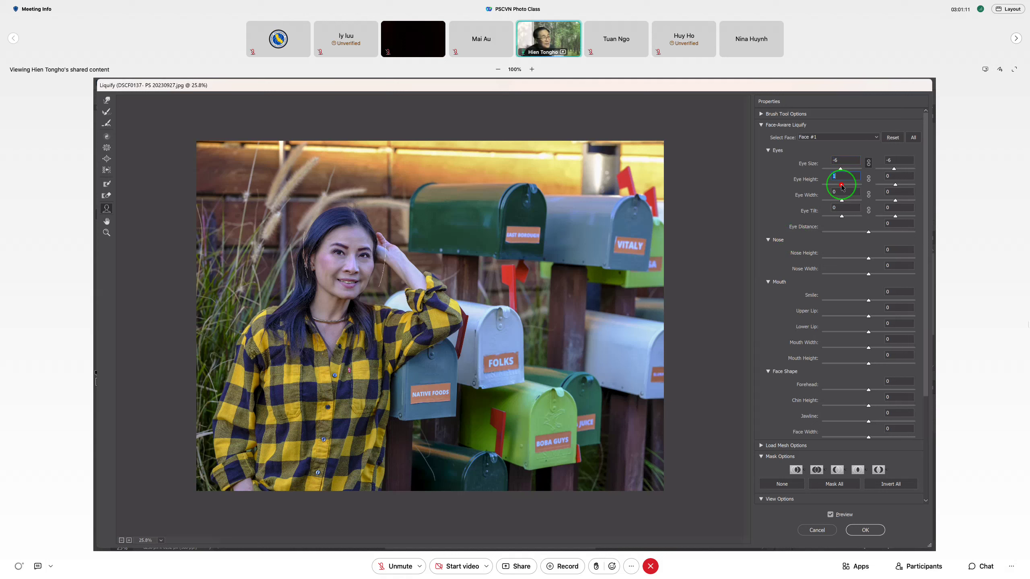
left_click_drag(841, 187, 846, 187)
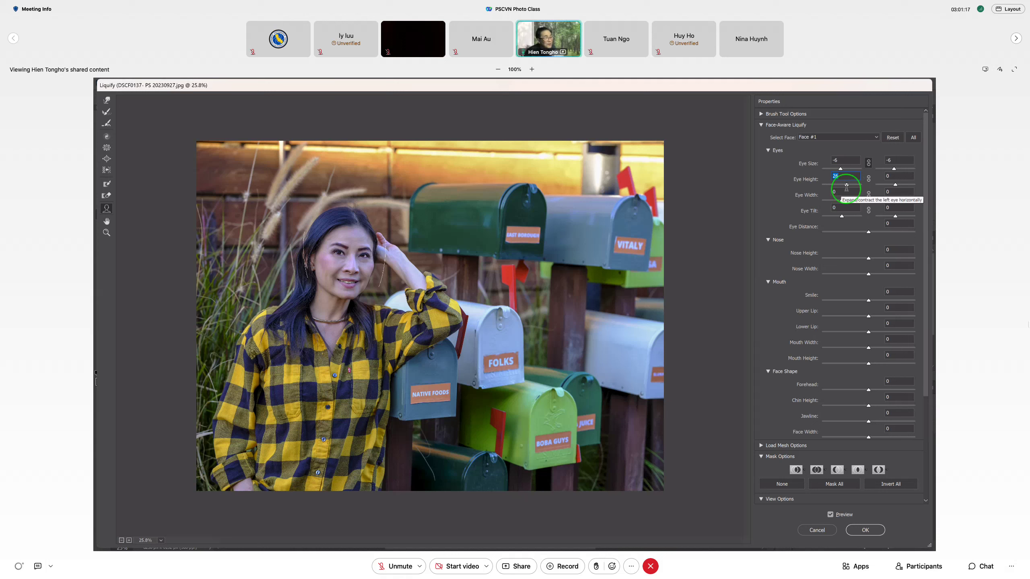
left_click_drag(846, 187, 843, 188)
left_click(868, 179)
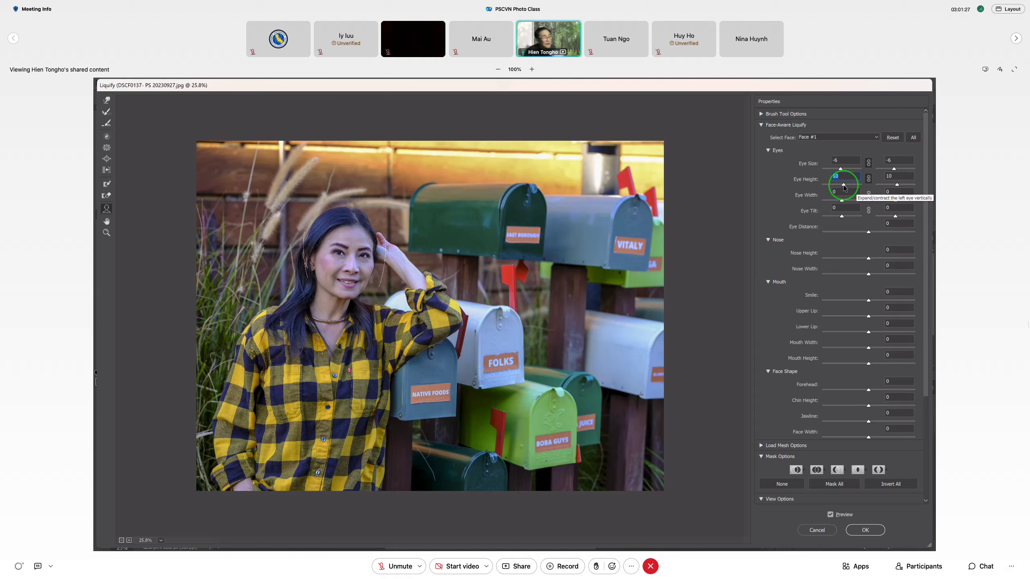
left_click_drag(843, 187, 860, 188)
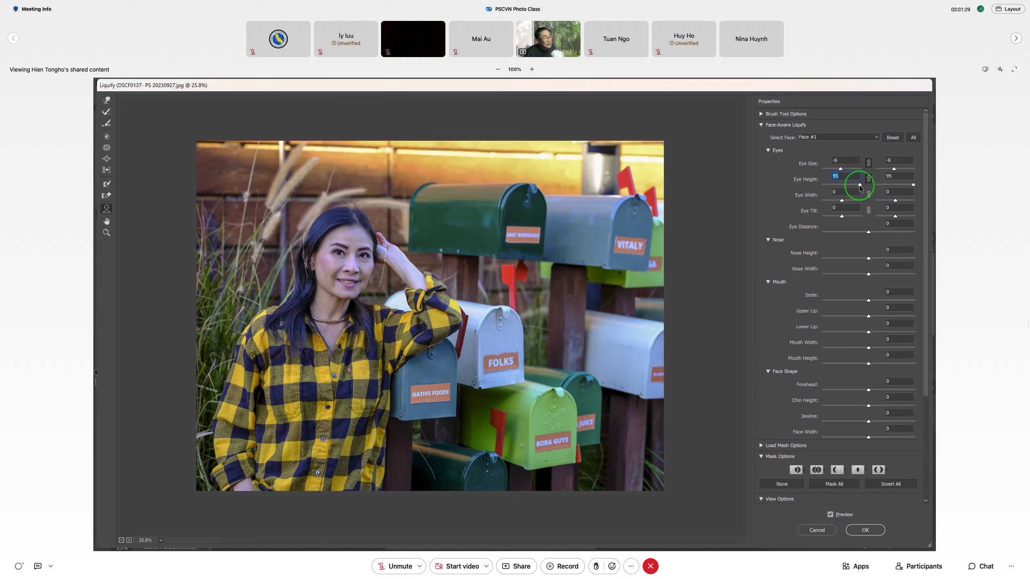
left_click_drag(860, 189, 866, 184)
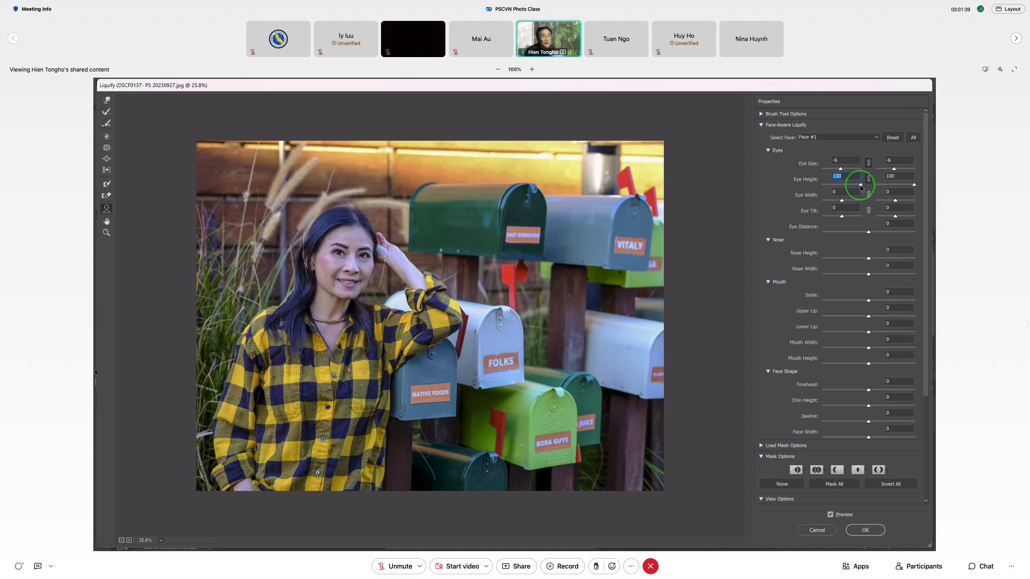
mouse_move(861, 184)
left_mouse_down()
mouse_move(793, 201)
mouse_move(861, 185)
left_mouse_up()
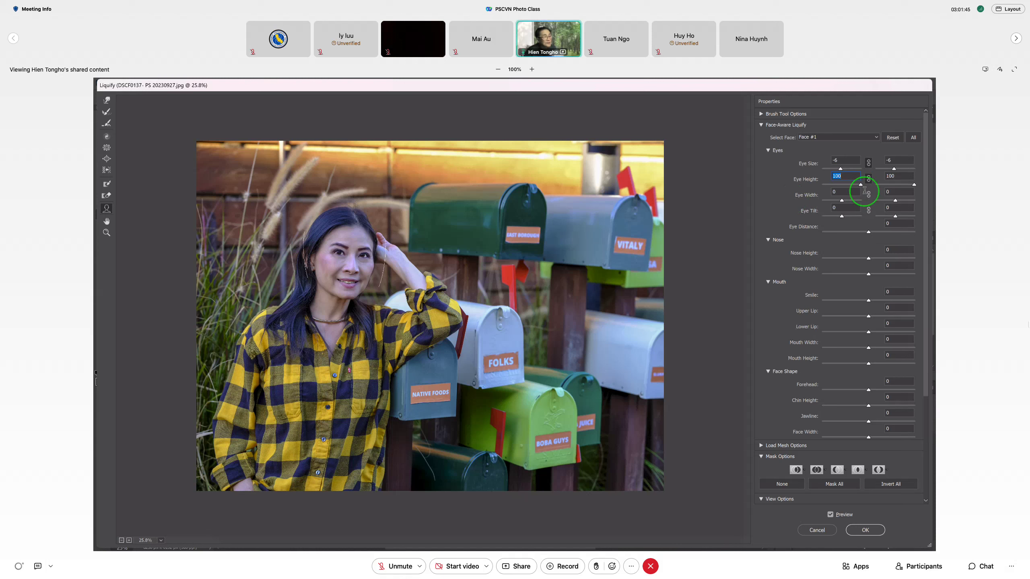
- Link Eye Width at 17 for both eyes and drop Nose Height to -100
left_click(842, 201)
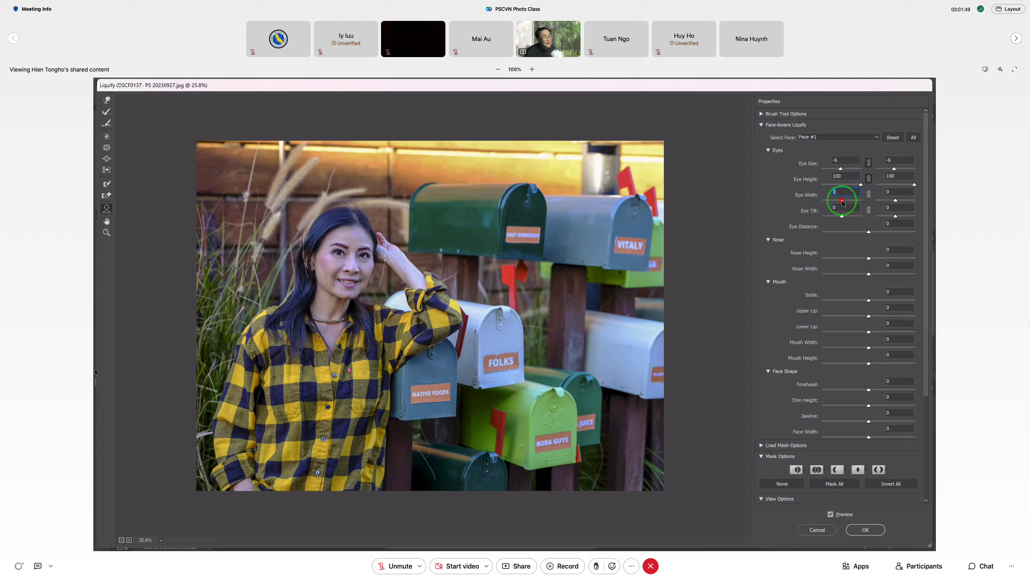
mouse_move(842, 202)
left_mouse_down()
mouse_move(864, 207)
mouse_move(829, 200)
left_mouse_up()
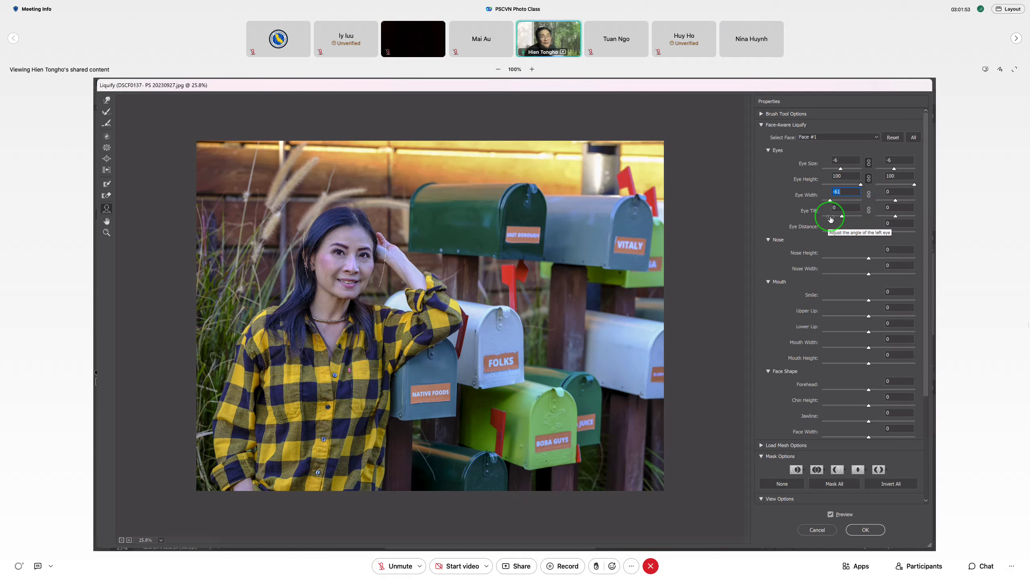
left_click(869, 194)
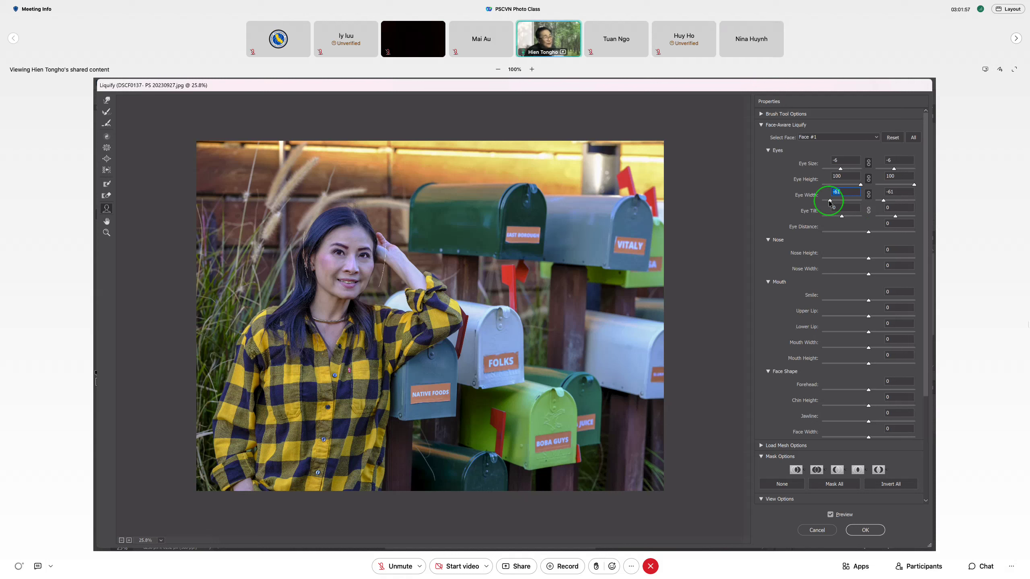
mouse_move(830, 202)
left_mouse_down()
mouse_move(862, 207)
mouse_move(844, 206)
left_mouse_up()
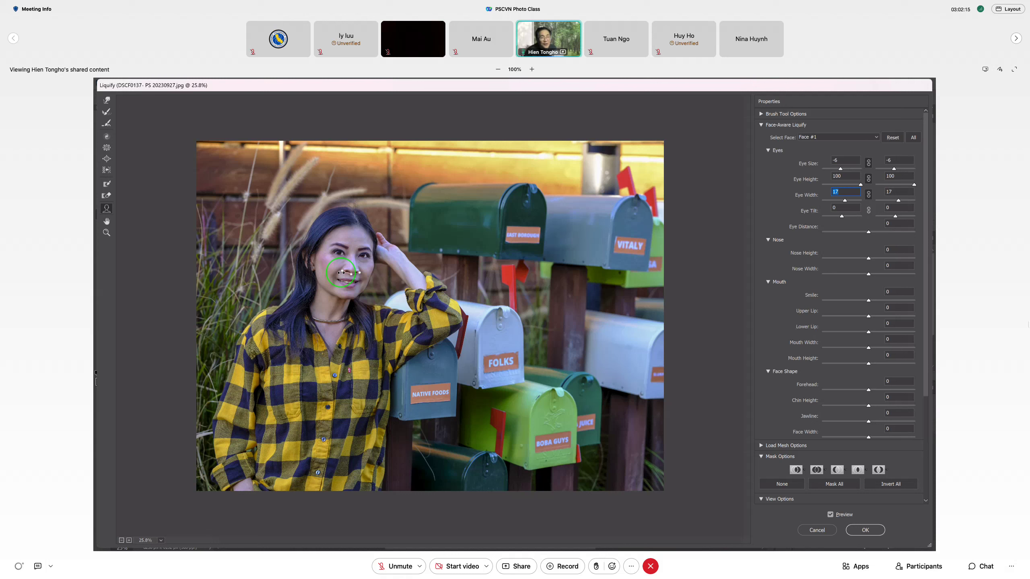
left_click(868, 259)
left_click_drag(868, 258, 786, 272)
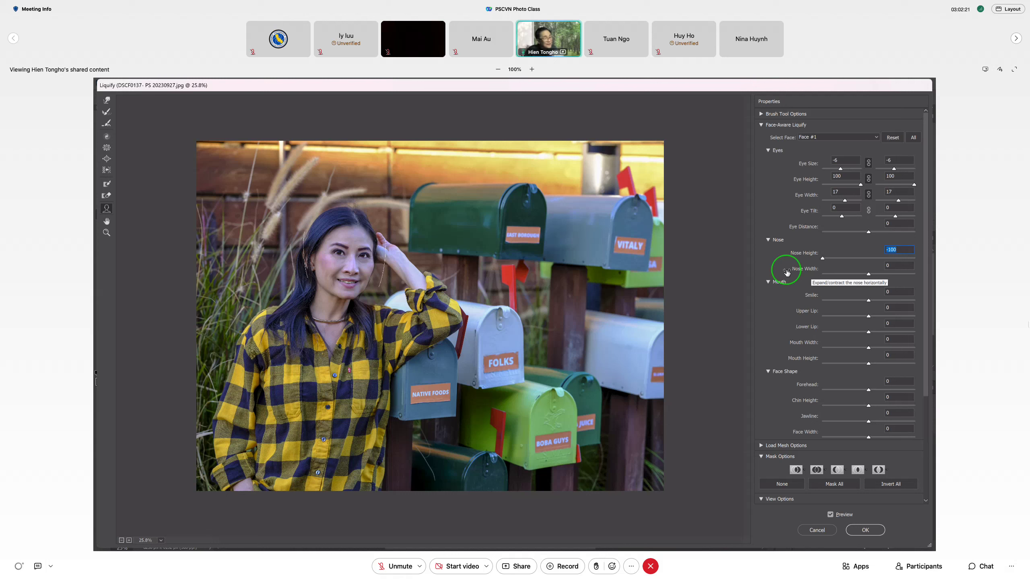
- Preview Nose Height at maximum and reset it to 0, then trial and reset Nose Width
left_click_drag(786, 272, 922, 267)
type("0")
key("Return")
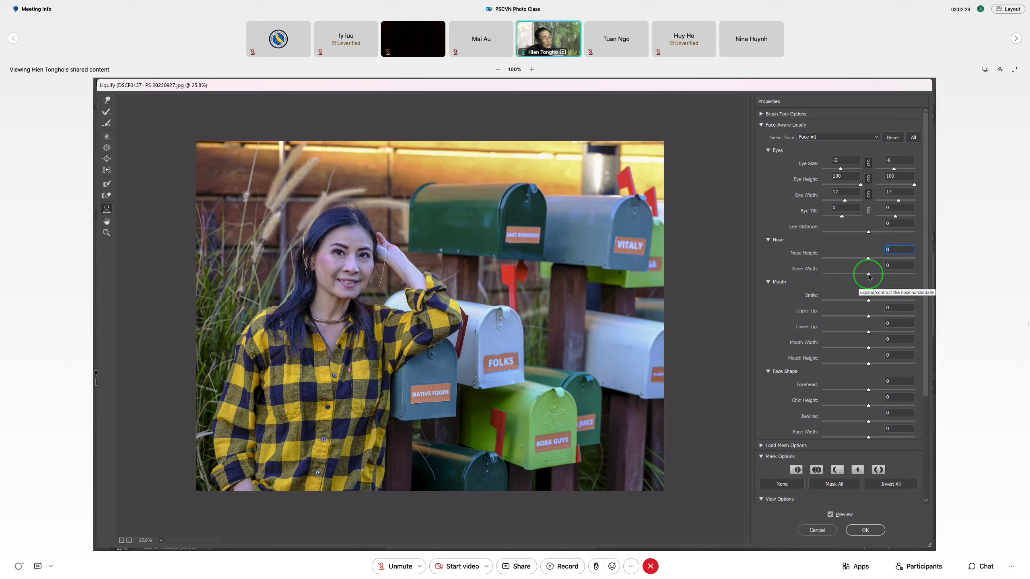
left_click_drag(869, 274, 802, 279)
type("0")
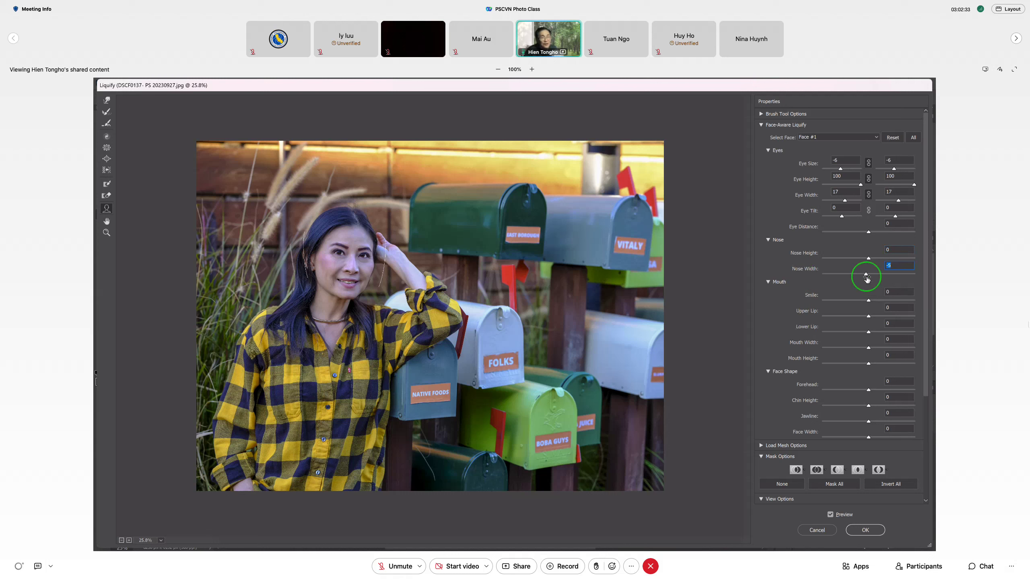
left_click(868, 276)
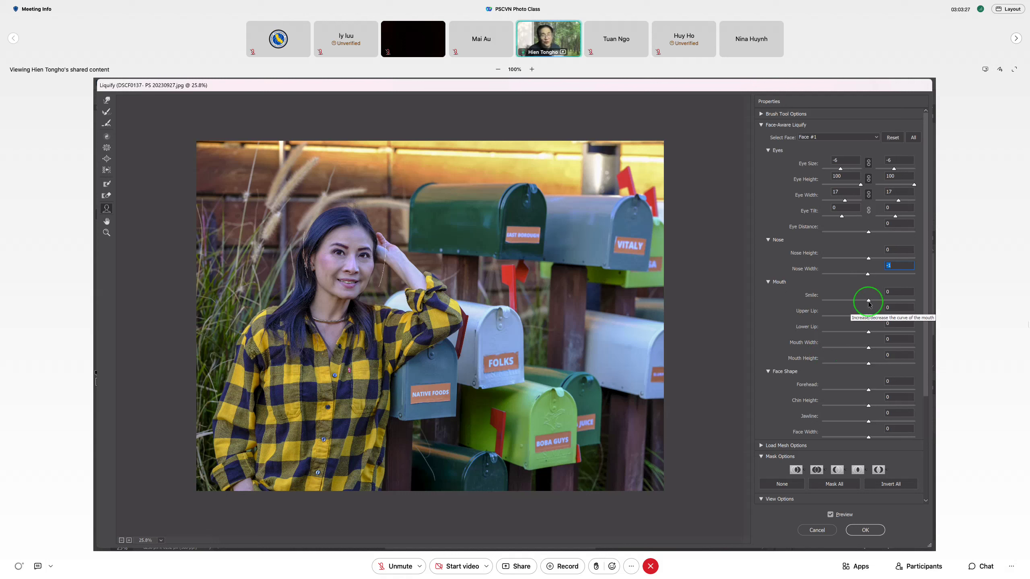
- Test Smile at both extremes and settle it near neutral at -2
left_click_drag(868, 301, 931, 302)
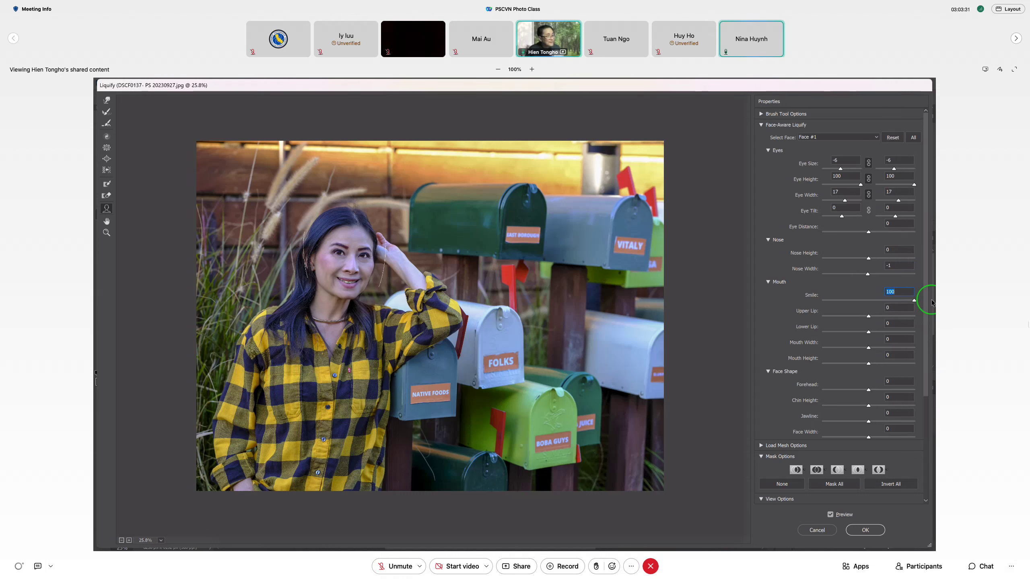
mouse_move(932, 302)
left_mouse_down()
mouse_move(798, 302)
mouse_move(932, 303)
mouse_move(823, 301)
left_mouse_up()
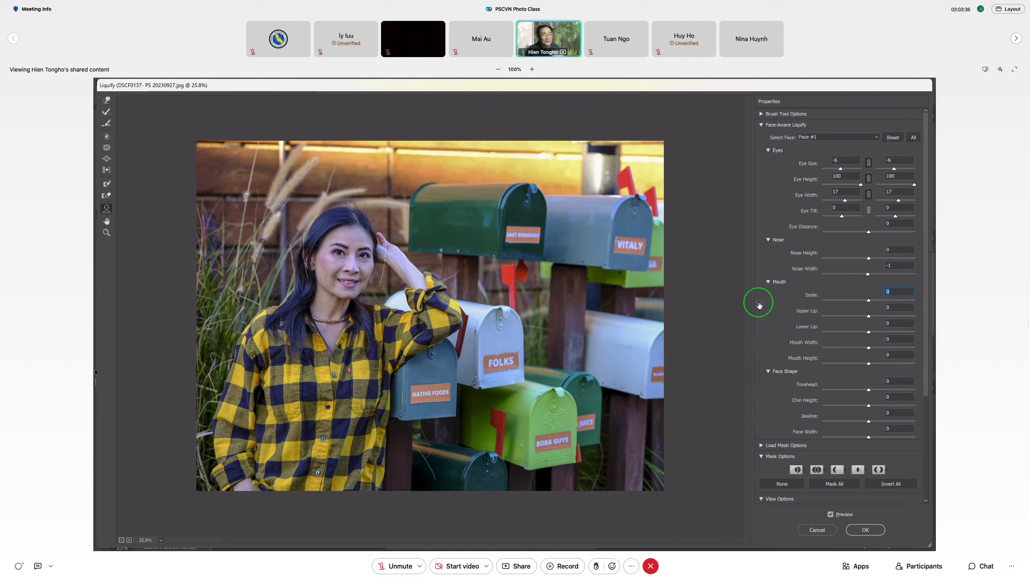
left_click(822, 301)
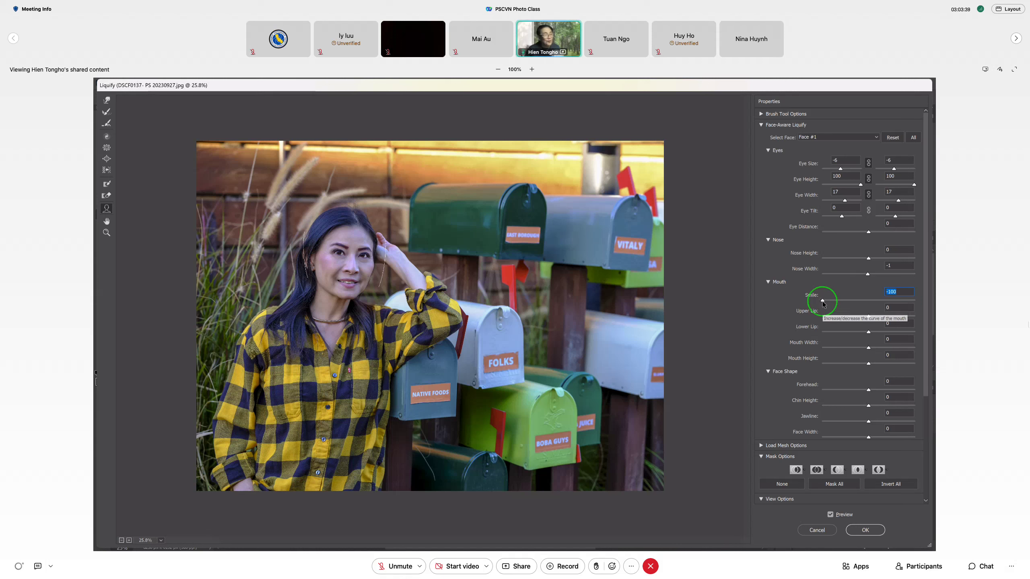
left_click_drag(823, 302, 913, 315)
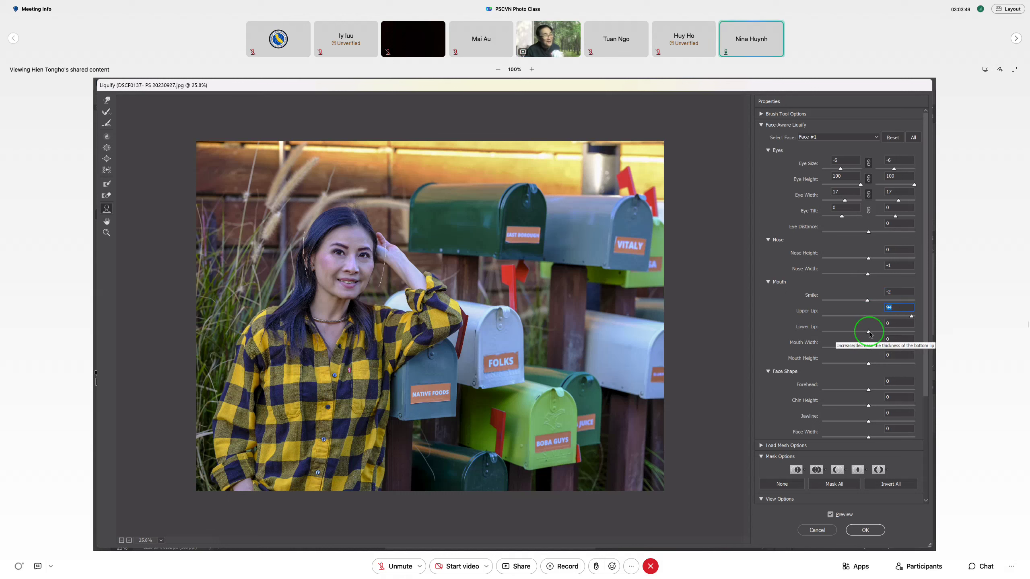
- Try Lower Lip thin and thick, and bring Upper Lip down to 4
left_click_drag(869, 332, 826, 338)
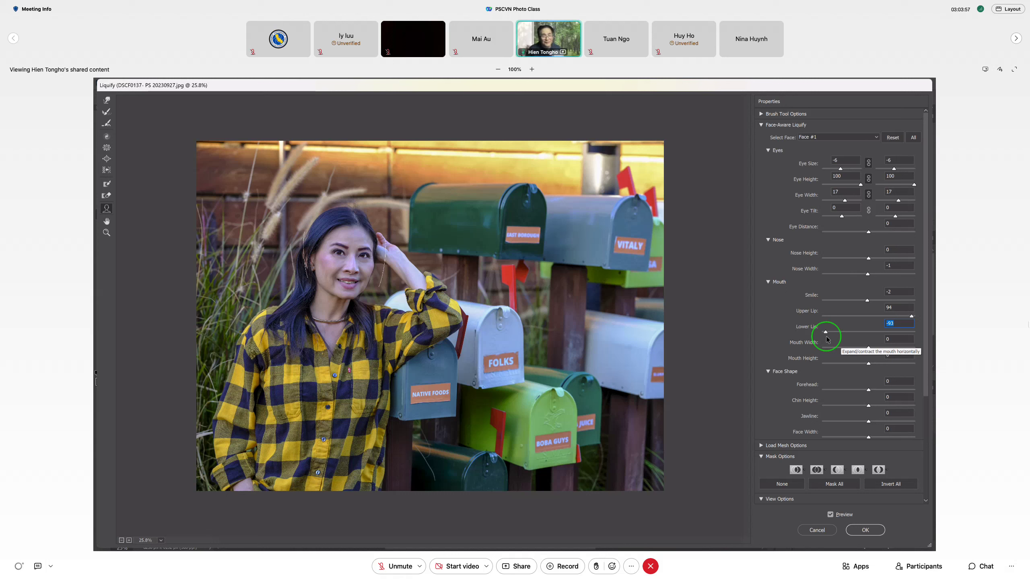
left_click(826, 333)
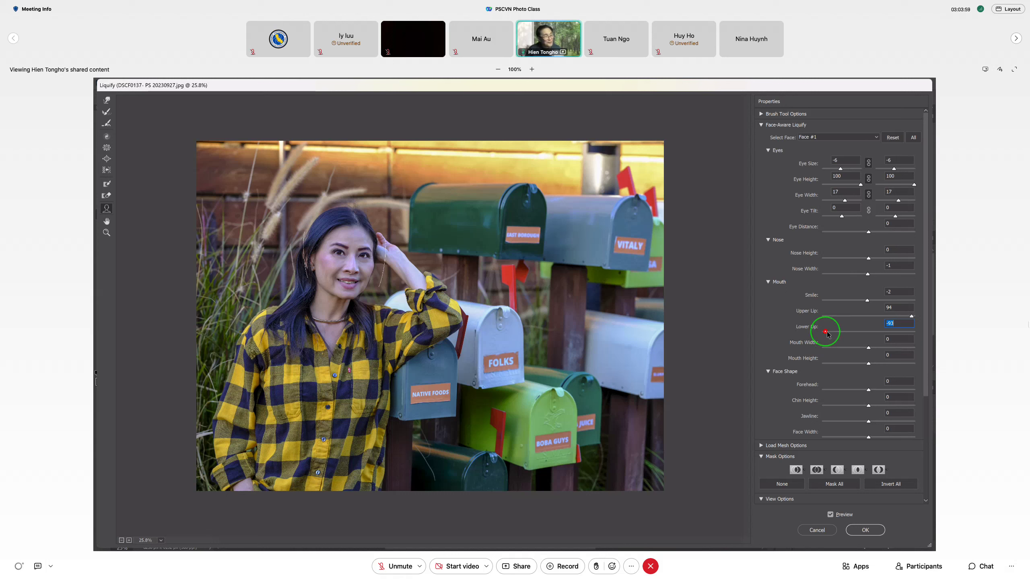
mouse_move(827, 333)
left_mouse_down()
mouse_move(921, 333)
mouse_move(879, 332)
mouse_move(869, 343)
left_mouse_up()
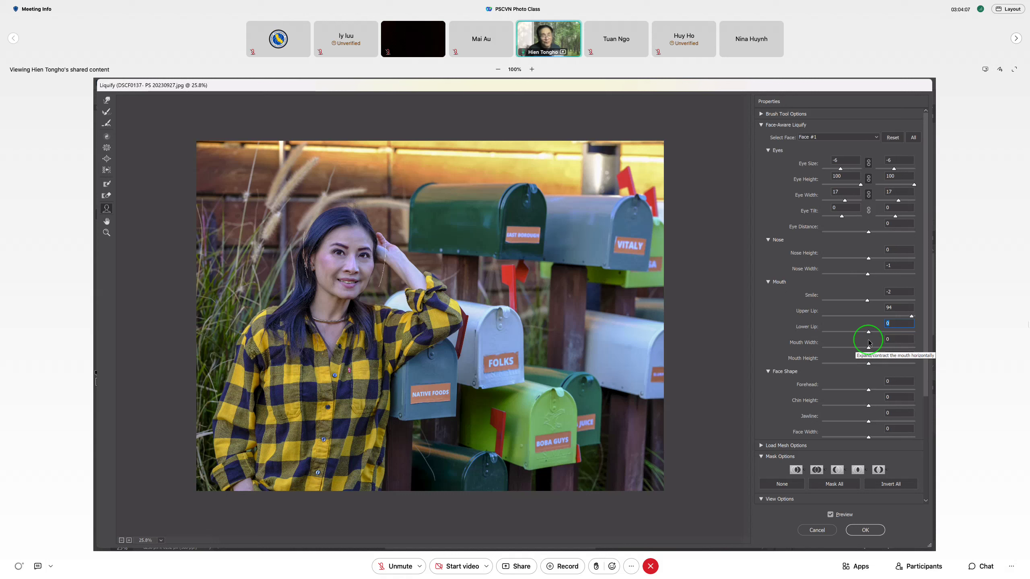
left_click_drag(912, 317, 880, 317)
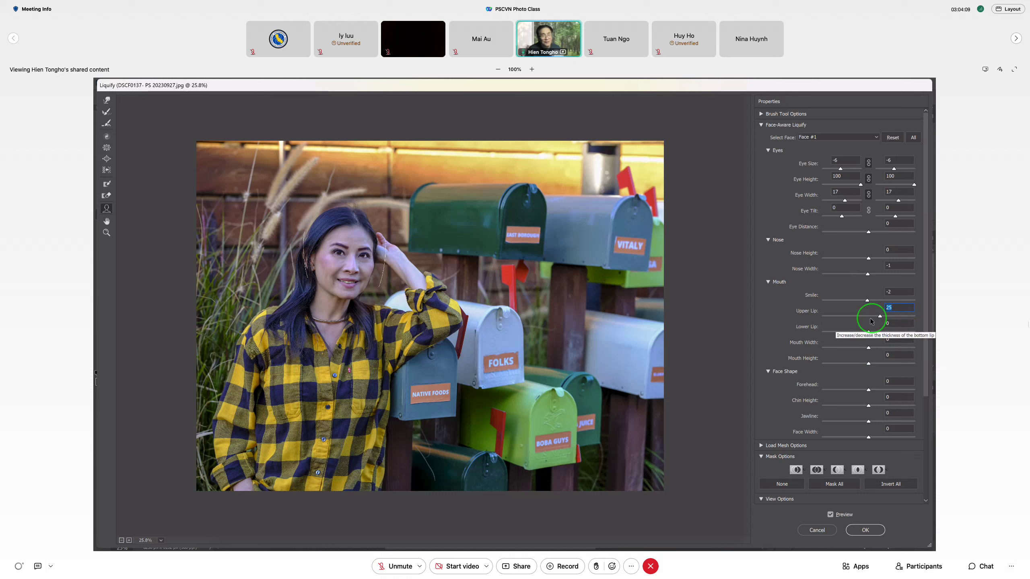
left_click(871, 318)
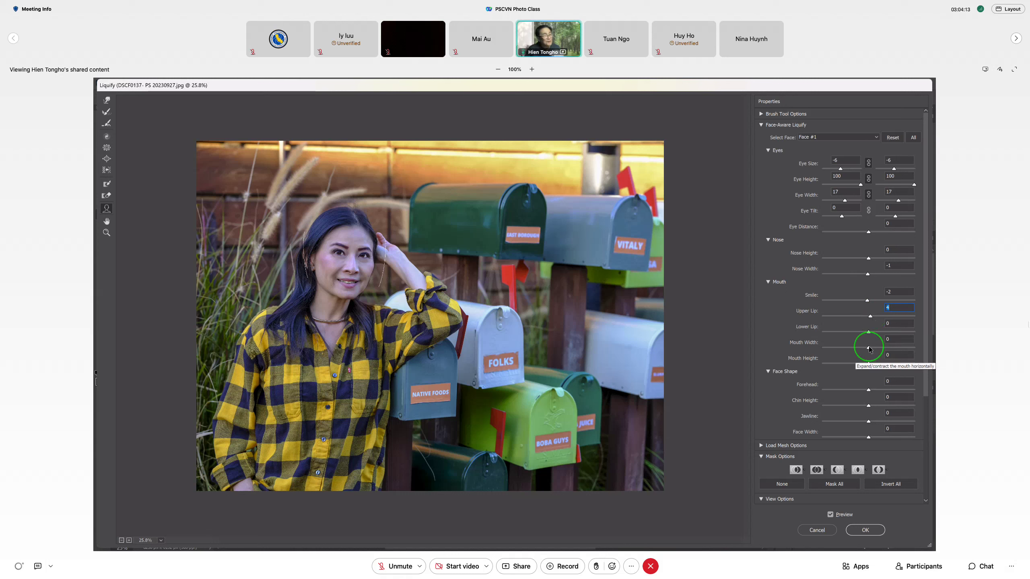
- Test Mouth Width and Mouth Height extremes, leaving them at -3 and -2
mouse_move(868, 348)
left_mouse_down()
mouse_move(794, 352)
mouse_move(867, 352)
left_mouse_up()
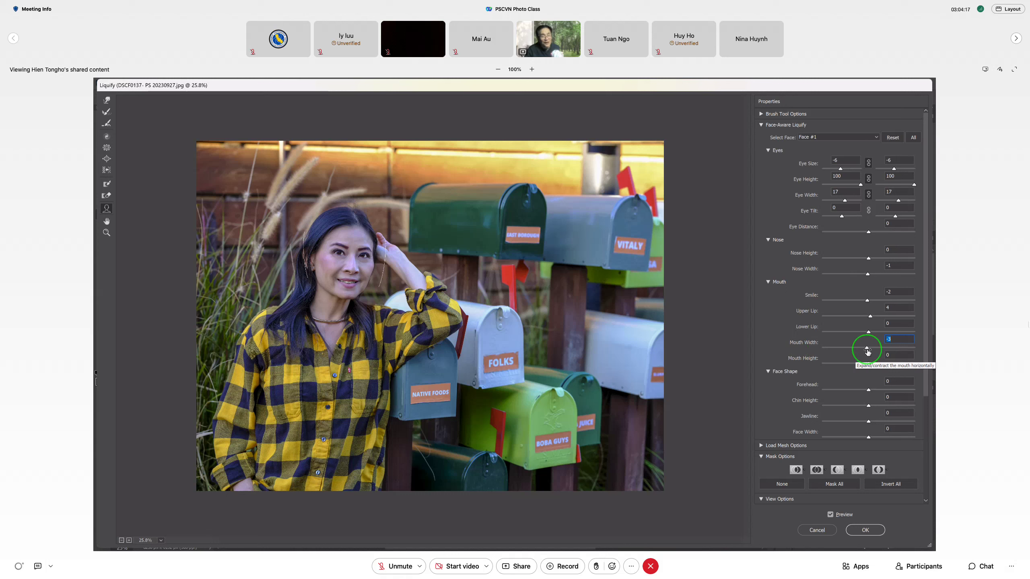
left_click(883, 363)
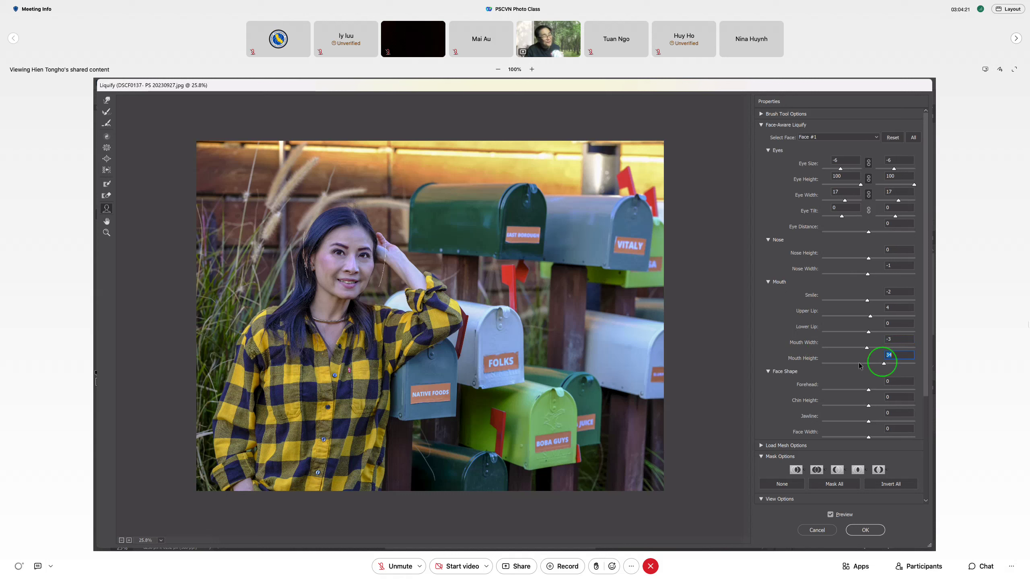
left_click(843, 364)
left_click(880, 366)
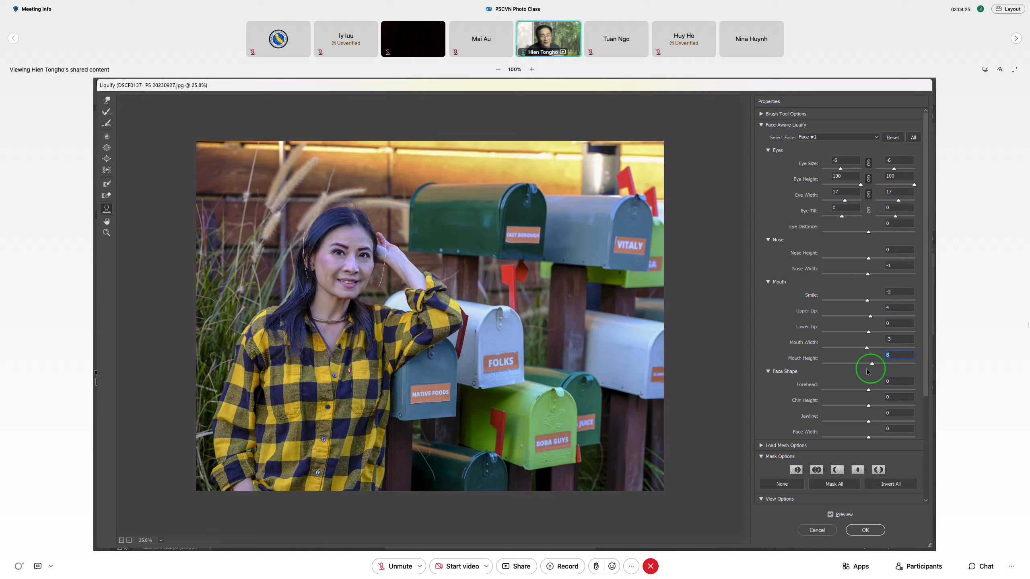
left_click(866, 371)
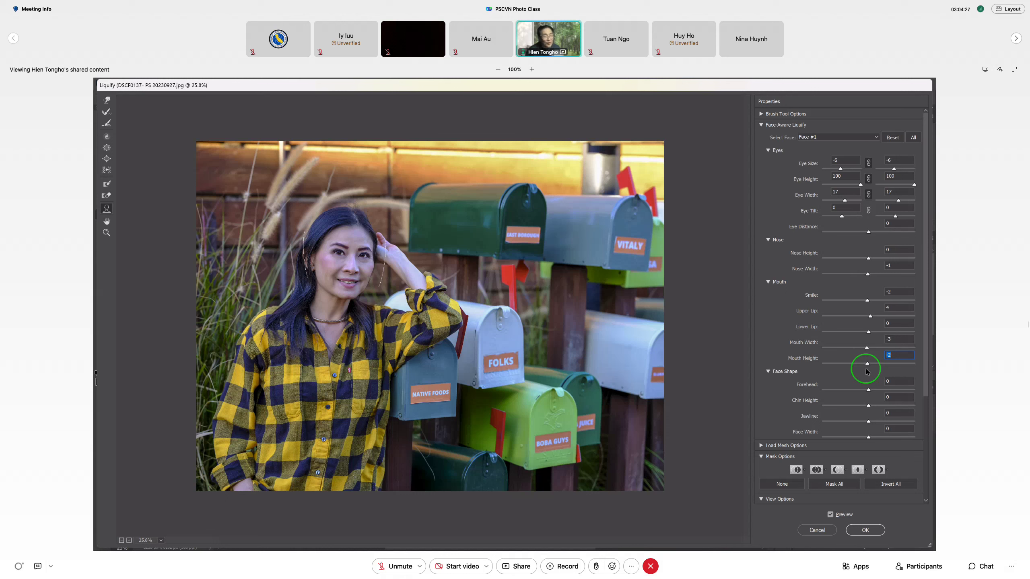
- Preview Forehead fully shrunk and Chin Height at minimum, then set Chin Height to -1
left_click(869, 390)
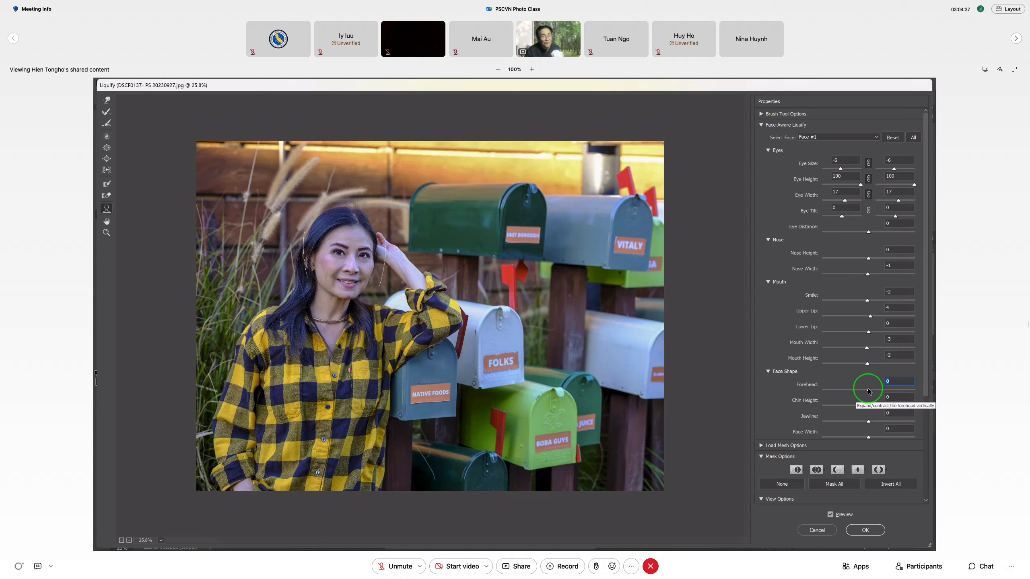
mouse_move(868, 391)
left_mouse_down()
mouse_move(780, 397)
mouse_move(868, 398)
left_mouse_up()
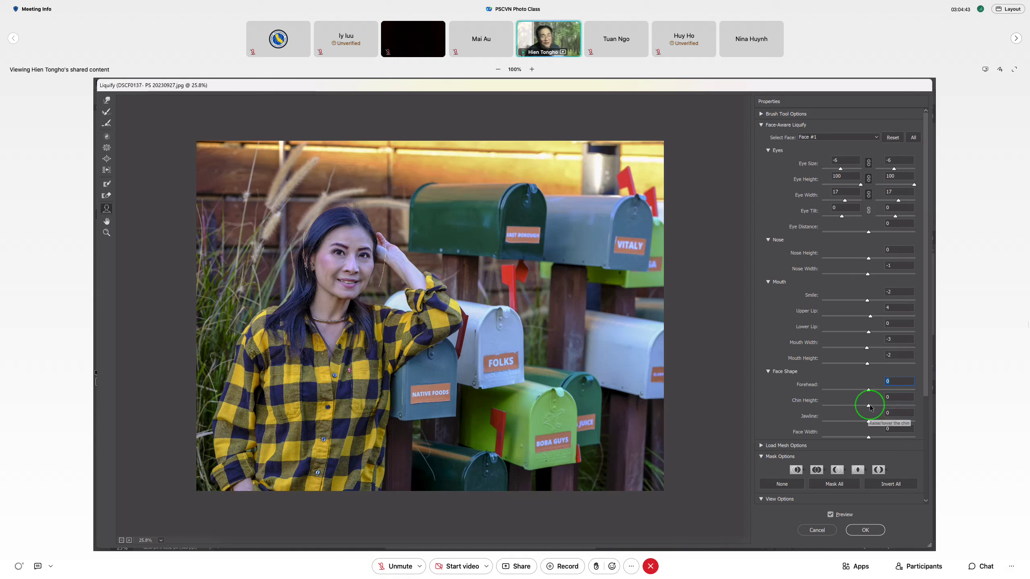
left_click_drag(869, 406, 810, 408)
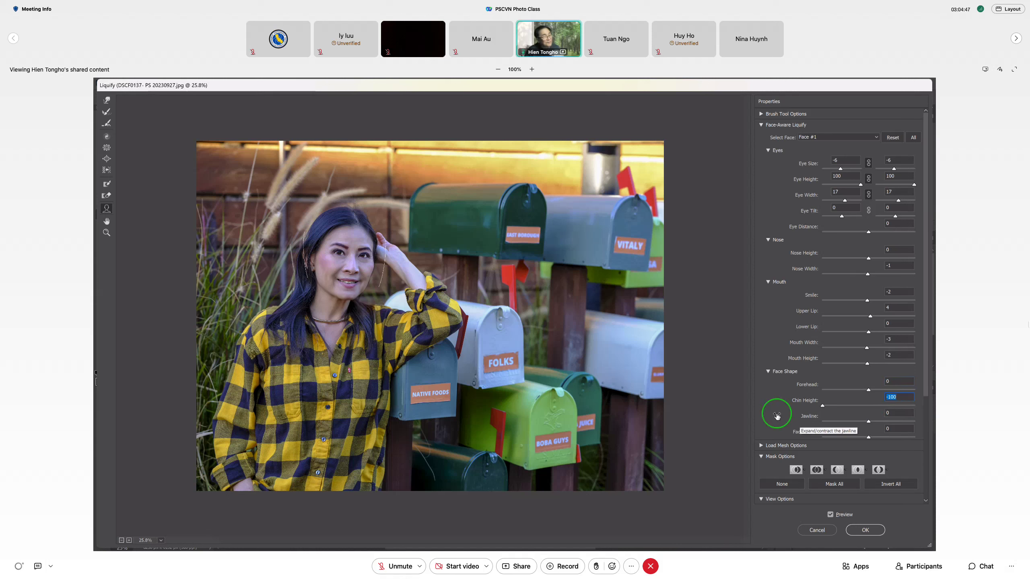
left_click(868, 405)
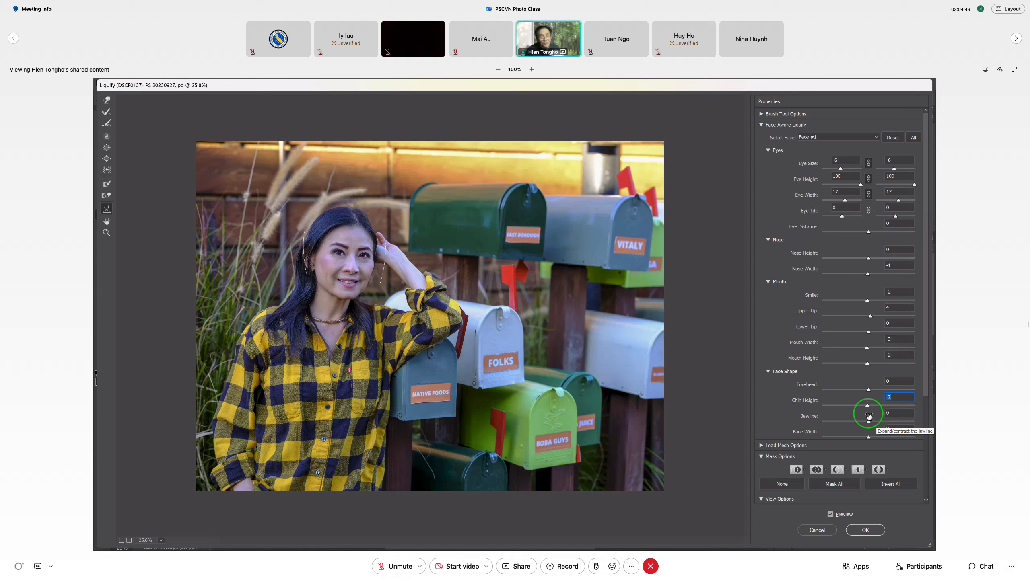
key("Up")
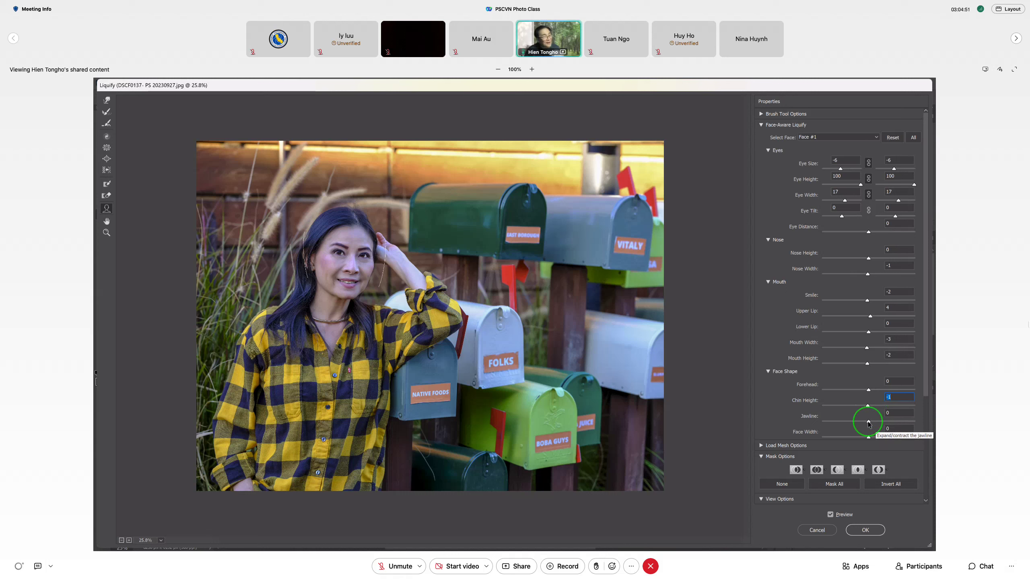
- Try Jawline at maximum and Face Width at 52, returning Face Width to 0
left_click(867, 423)
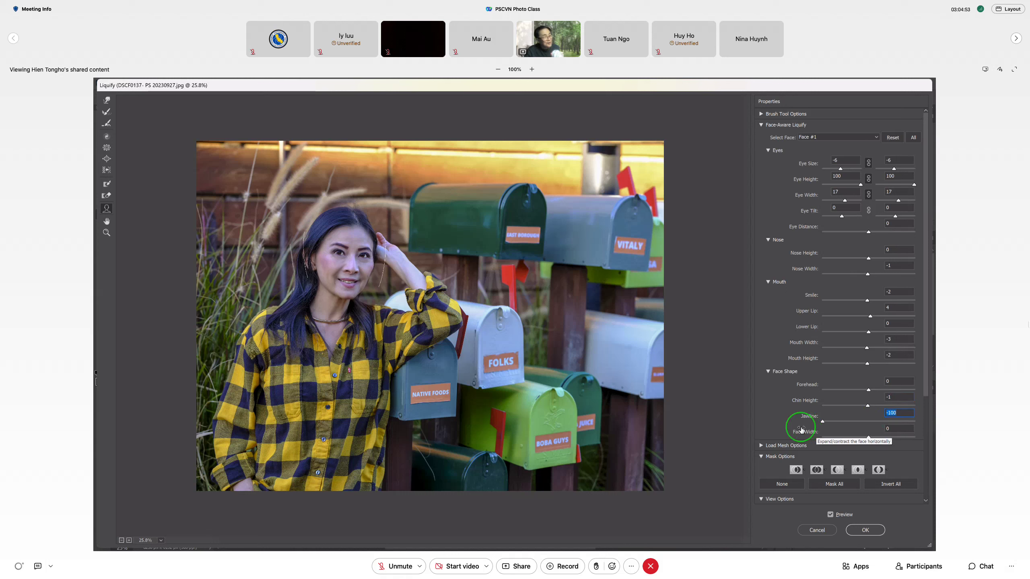
mouse_move(866, 424)
left_mouse_down()
mouse_move(928, 431)
mouse_move(805, 424)
mouse_move(905, 422)
mouse_move(843, 434)
mouse_move(868, 433)
left_mouse_up()
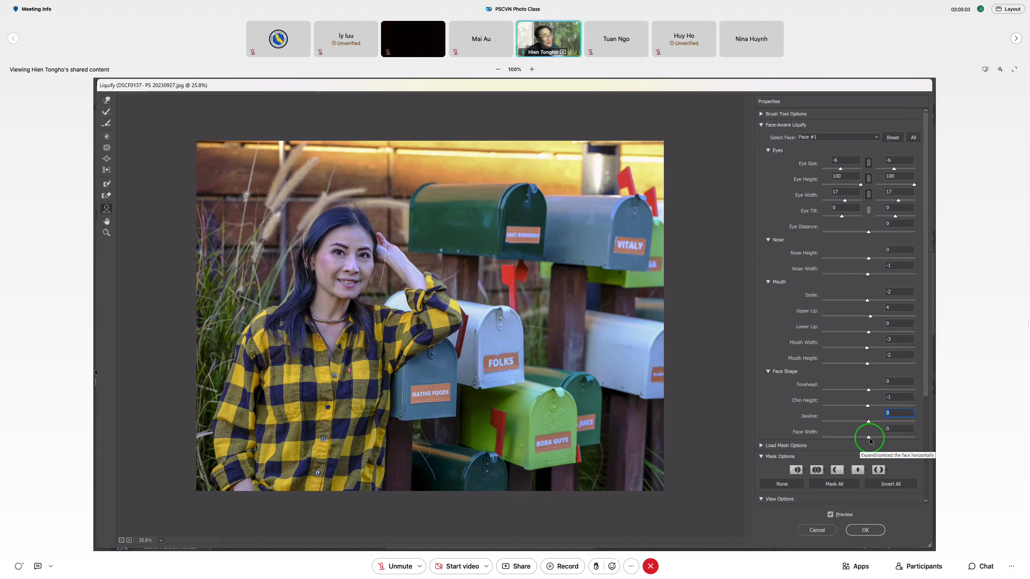
mouse_move(870, 440)
left_mouse_down()
mouse_move(894, 443)
mouse_move(871, 446)
left_mouse_up()
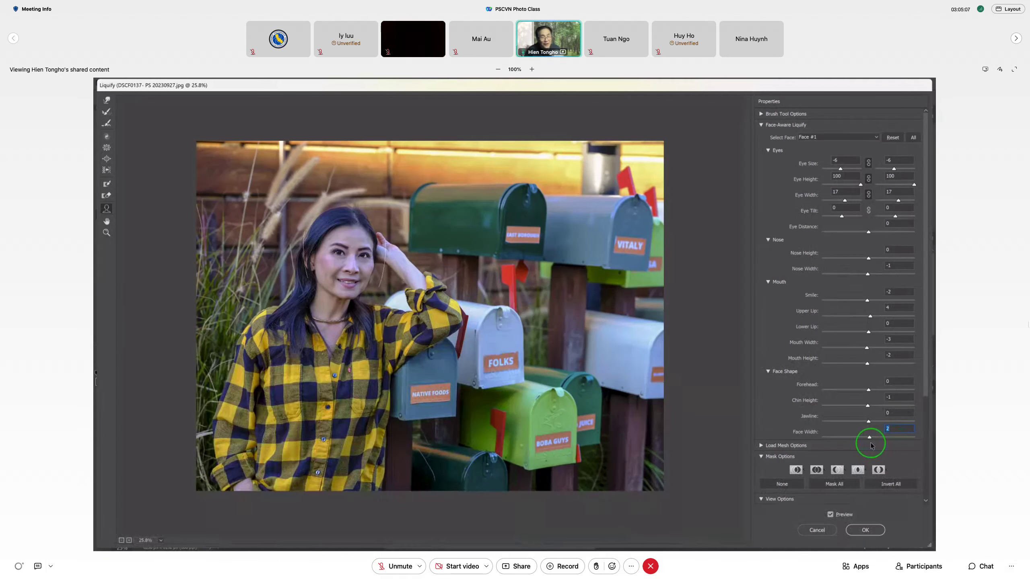
left_click_drag(871, 445, 868, 444)
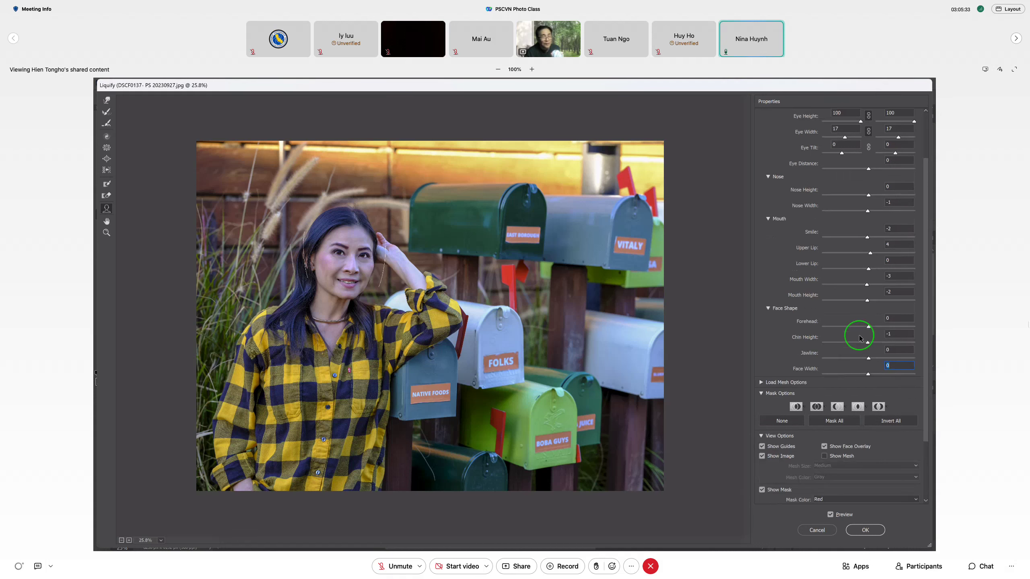
scroll(860, 337, "down", 3)
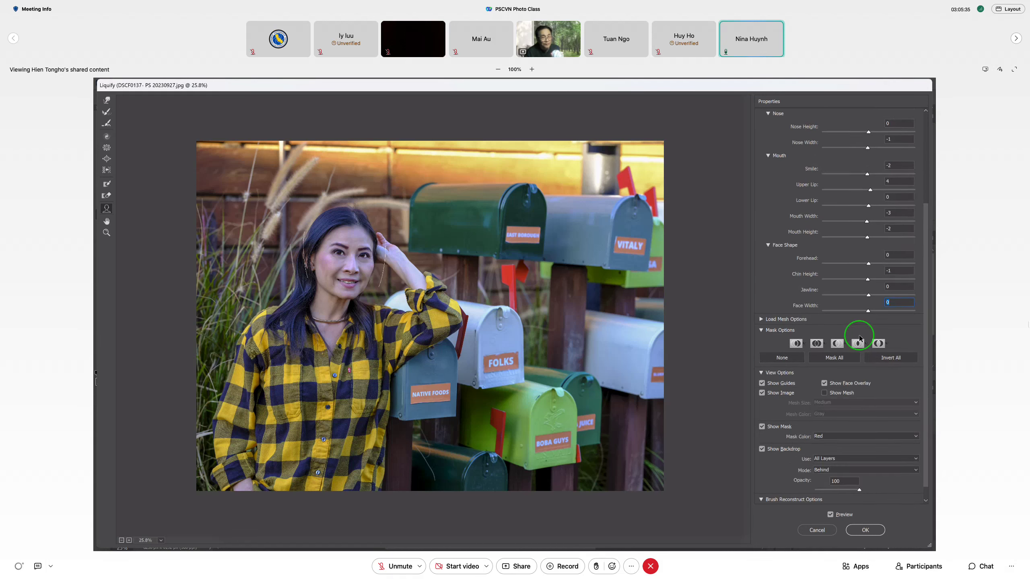
scroll(859, 337, "down", 1)
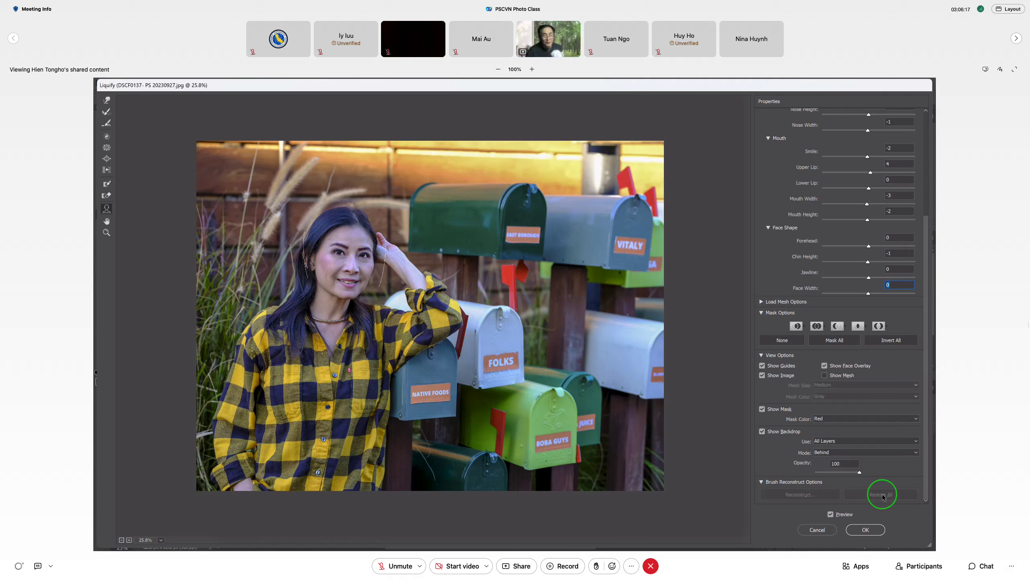
- Apply the Liquify edits, then delete the Liquify layer, leaving only Background
left_click(864, 530)
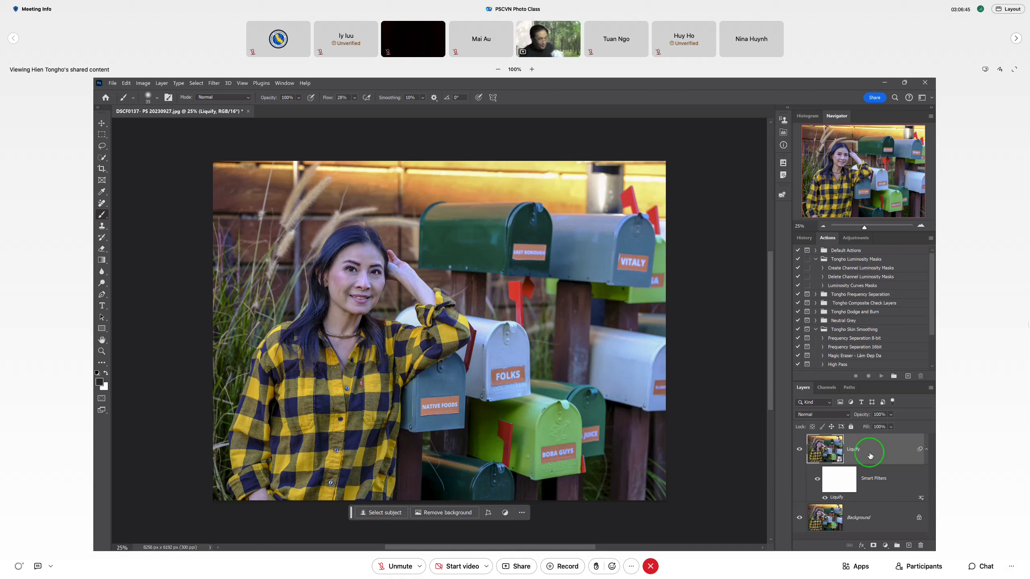
key("ctrl")
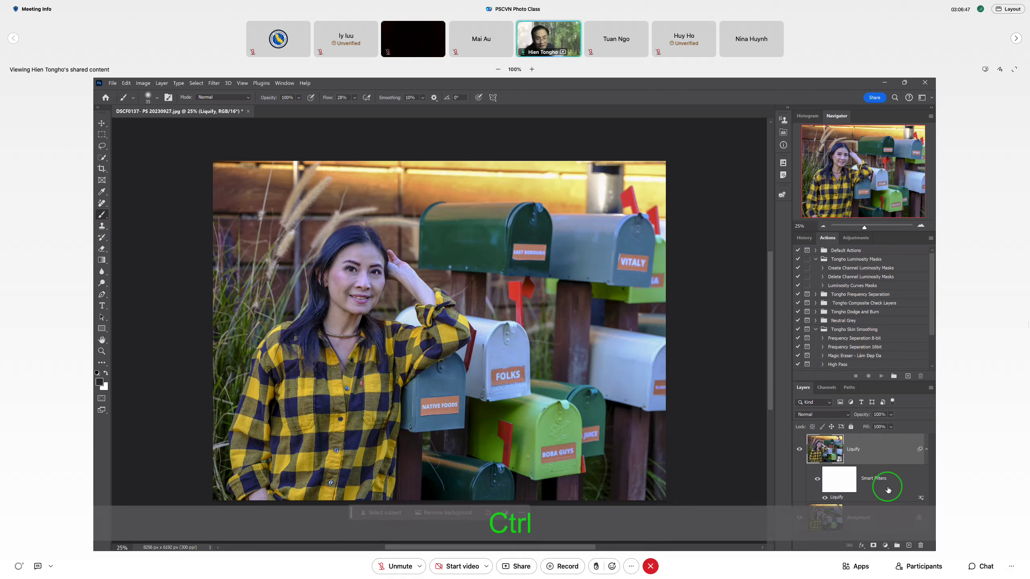
left_click(882, 449, "ctrl")
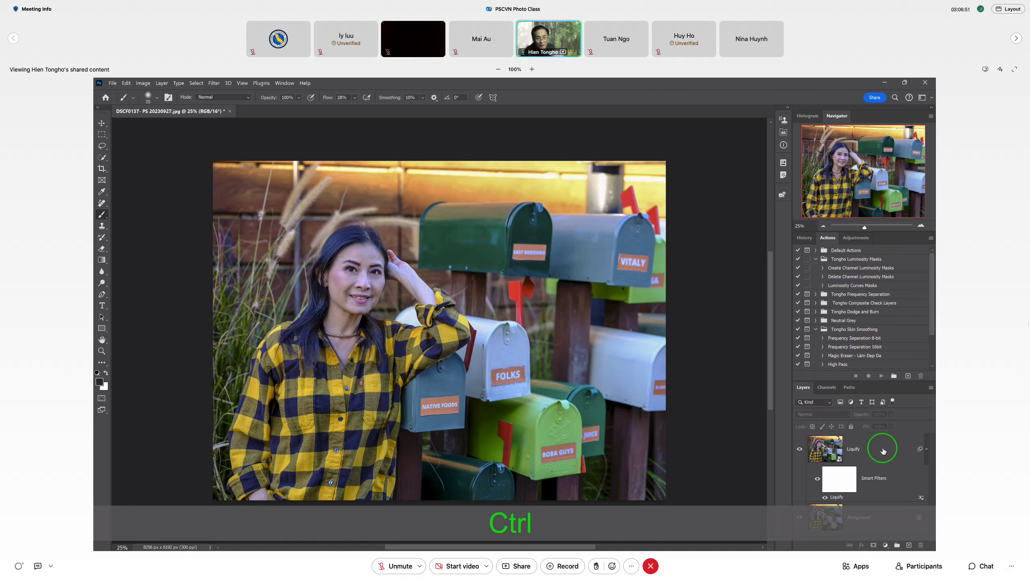
left_click_drag(895, 454, 919, 547)
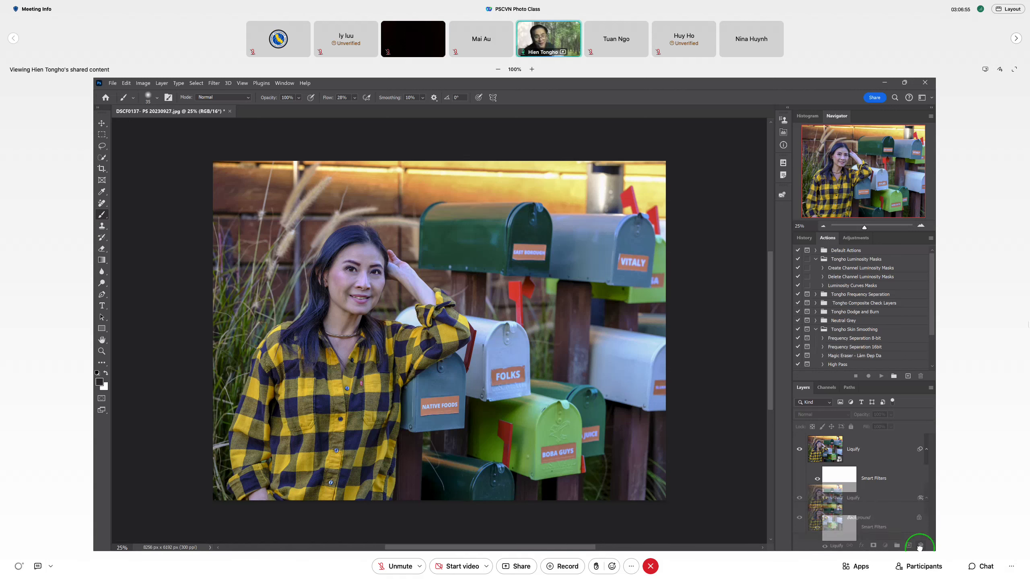
left_click_drag(920, 547, 919, 548)
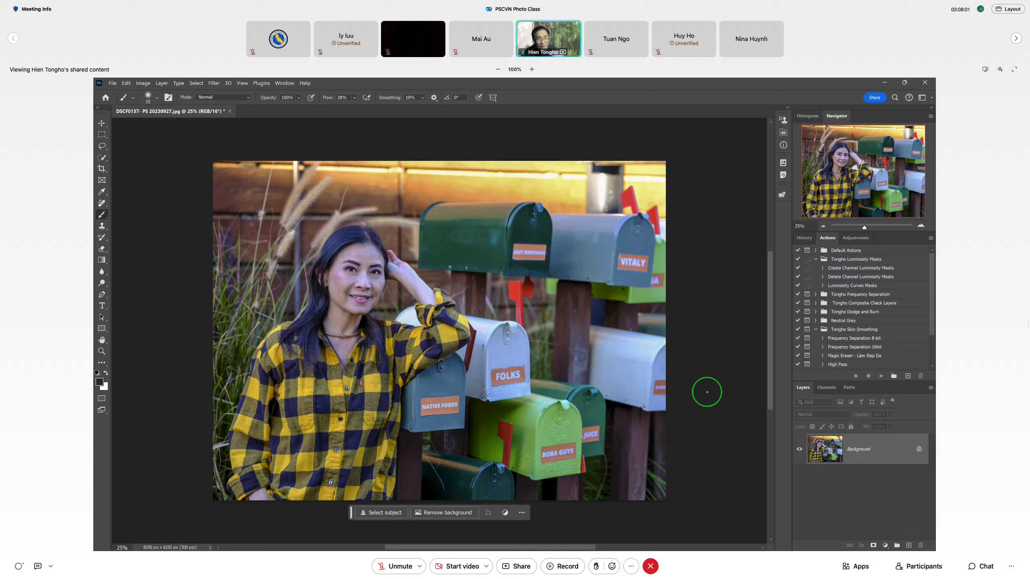
- Select the Misc Tongho action set in the Actions panel
scroll(874, 329, "down", 2)
scroll(874, 329, "down", 3)
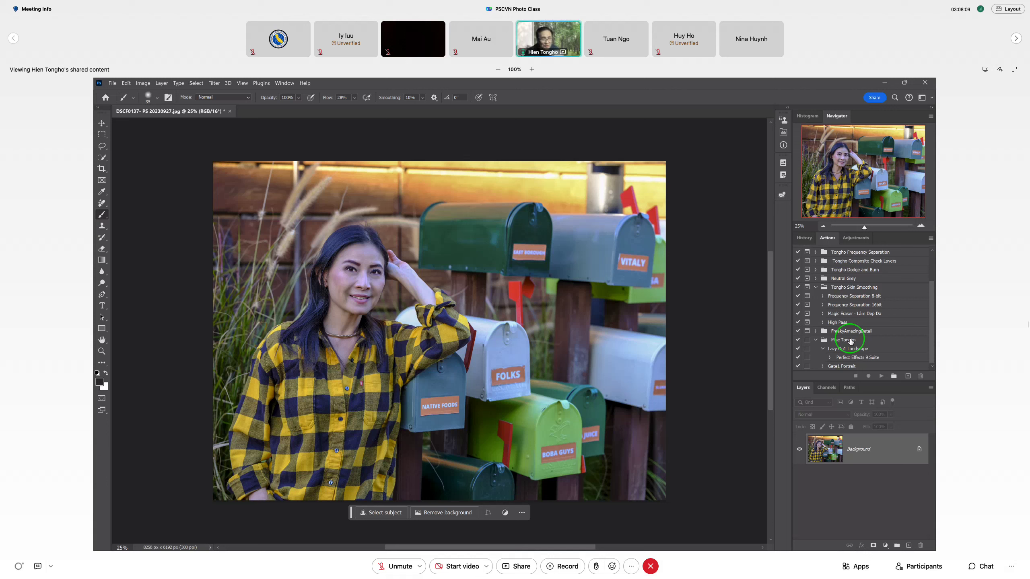
left_click(851, 341)
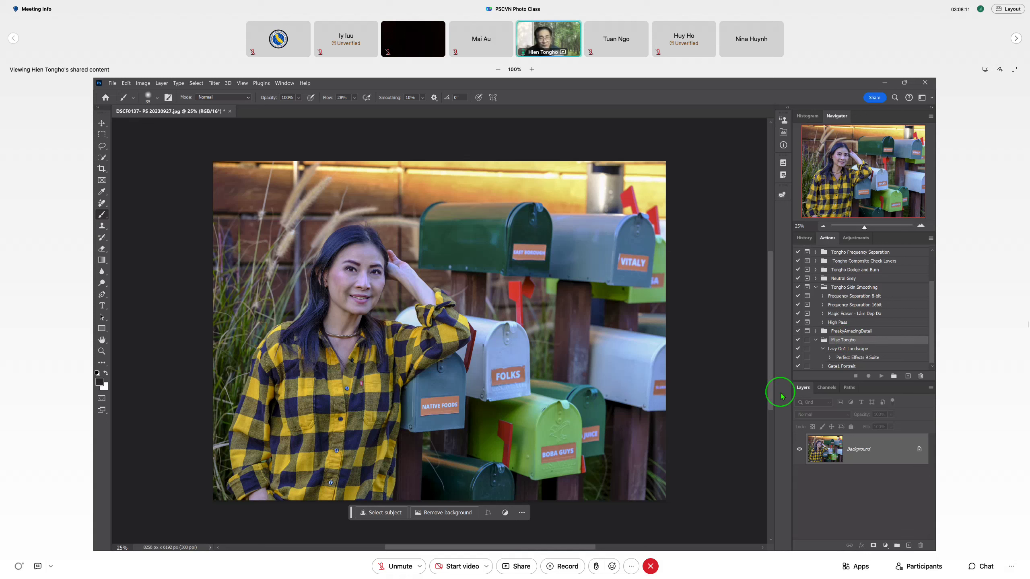
- Create a new action named 'Liquify' in Misc Tongho and start recording
left_click(908, 377)
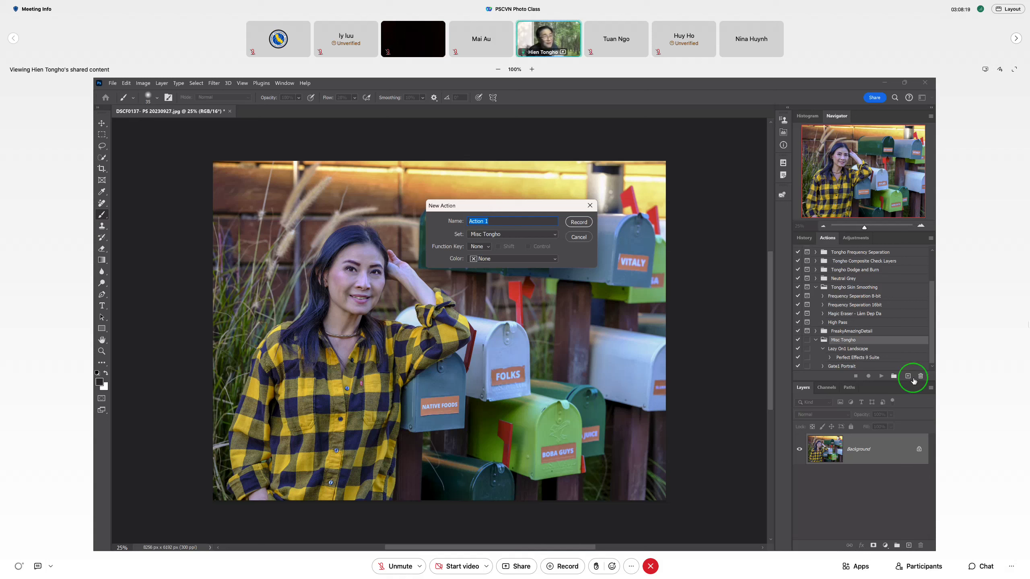
type("Li")
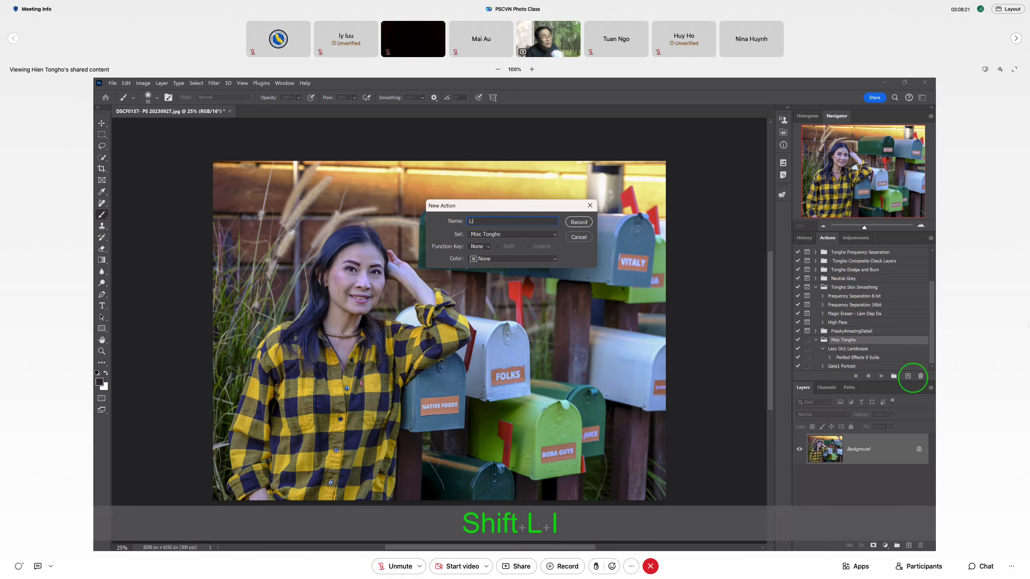
type("quify")
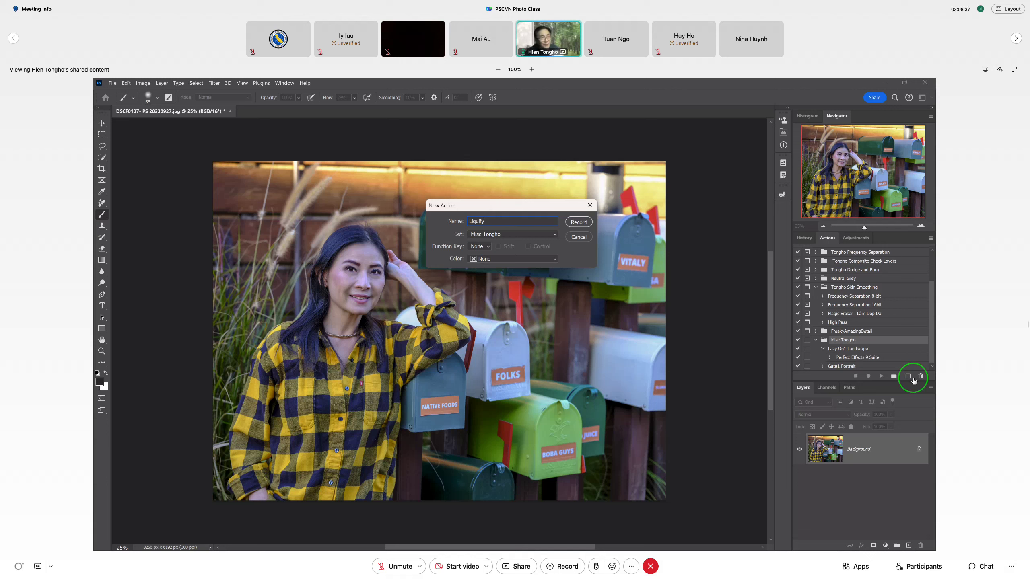
left_click(578, 222)
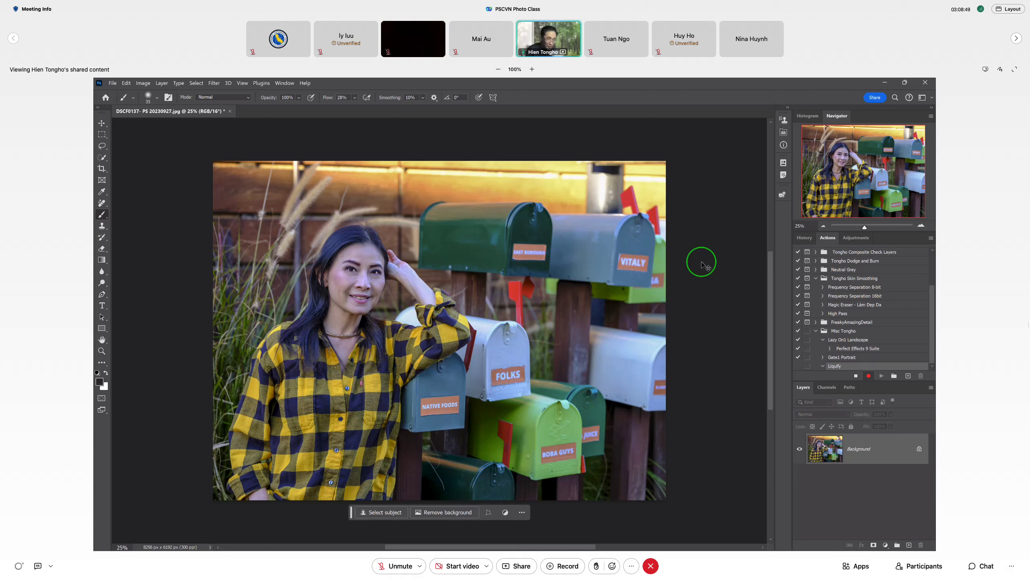
- Duplicate the background layer with Ctrl+J and rename the copy 'Liquify'
key("ctrl+j")
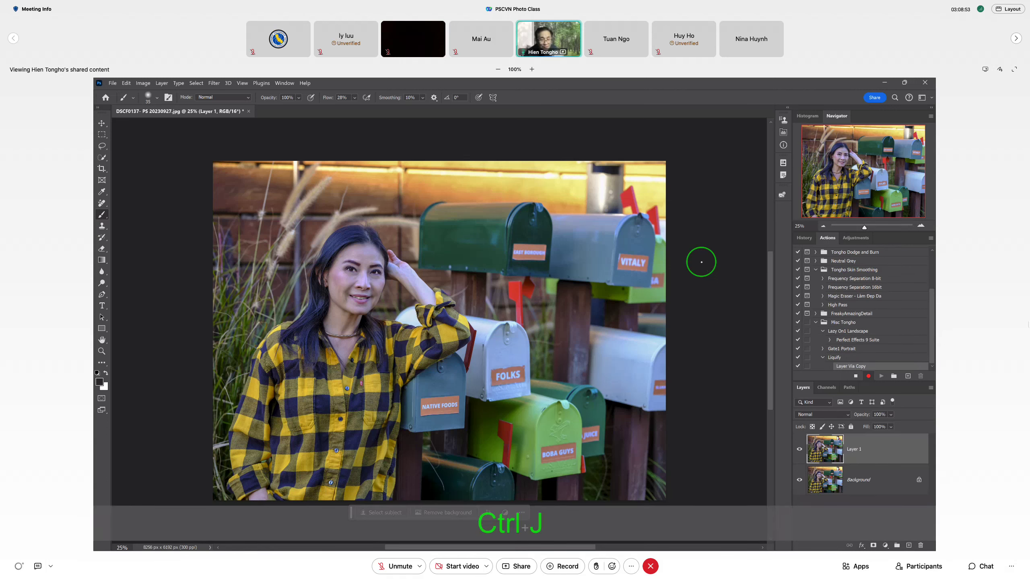
double_click(861, 446)
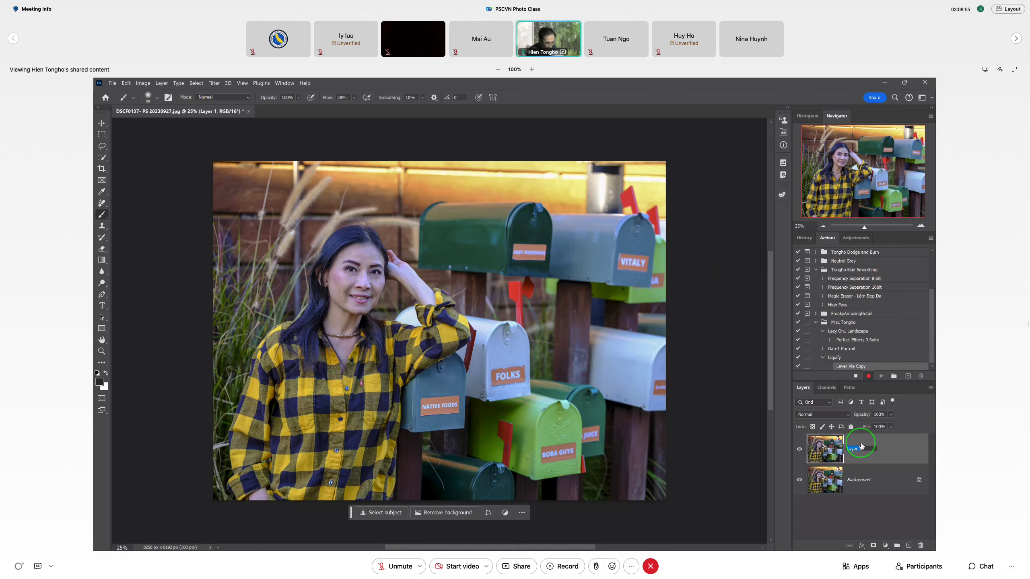
type("Ll")
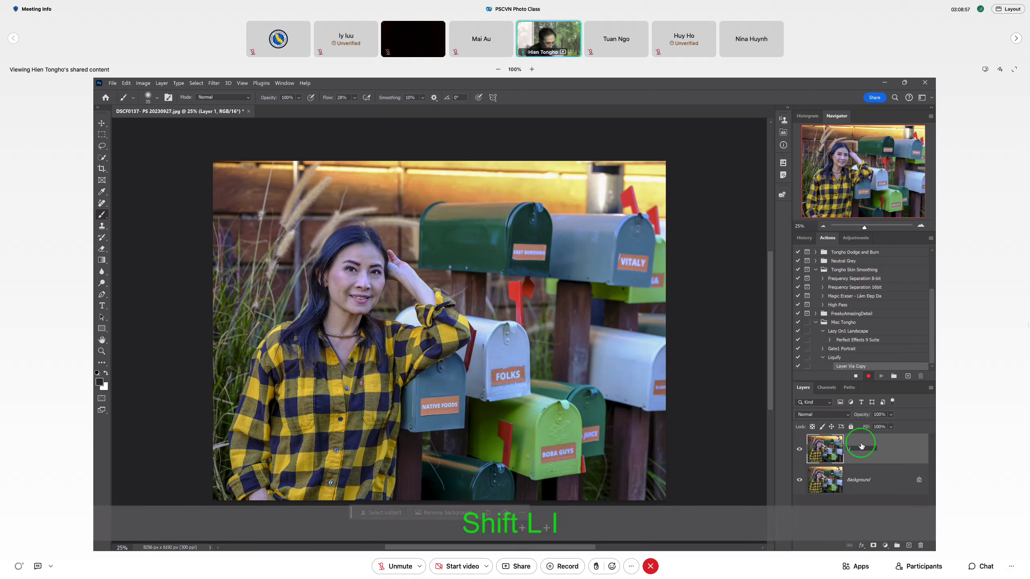
type("quify")
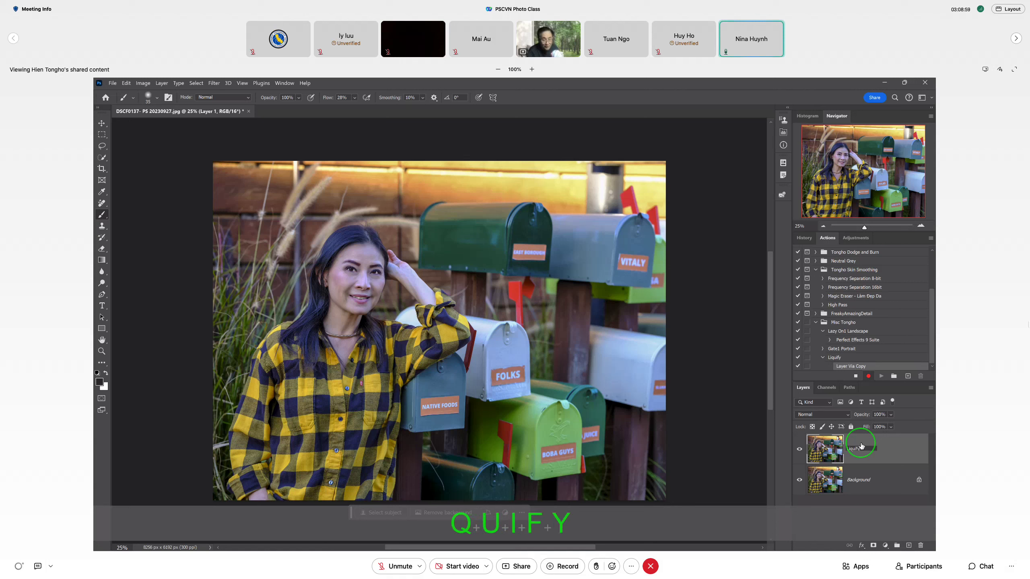
key("Return")
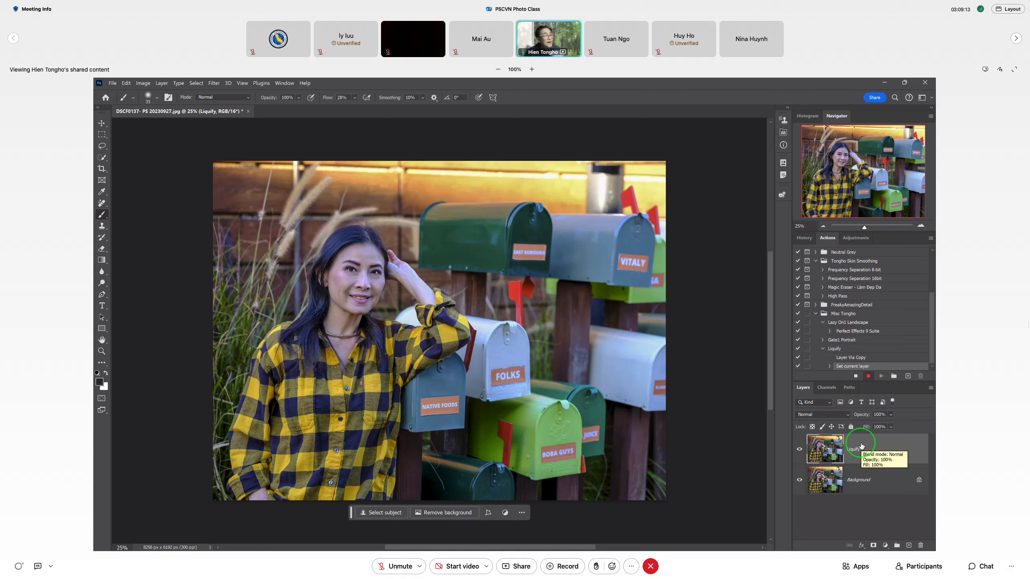
left_click(214, 83)
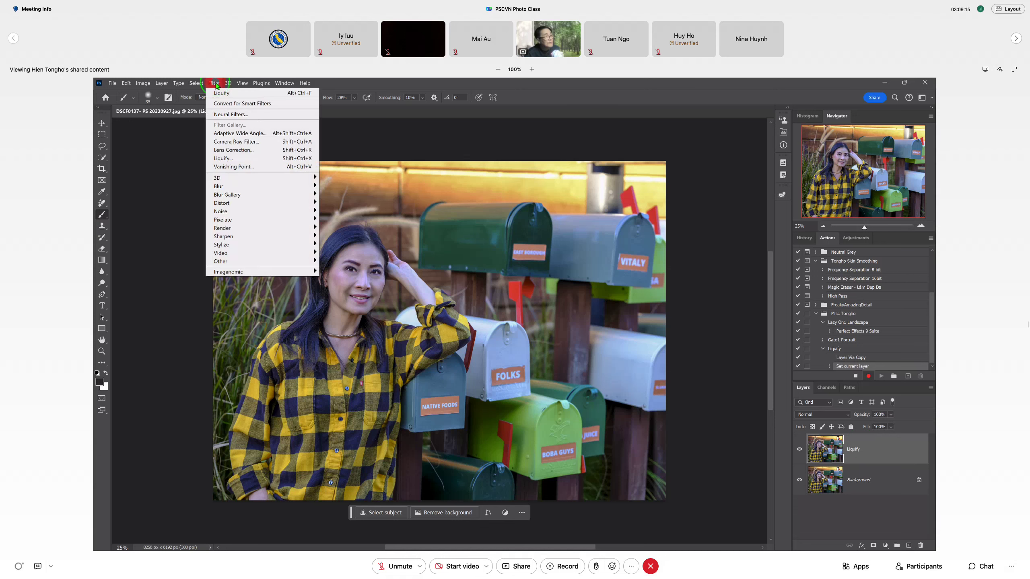
- In Liquify, set Face Width 77, Jawline 53 and enlarge Eye Size to 72
left_click(233, 159)
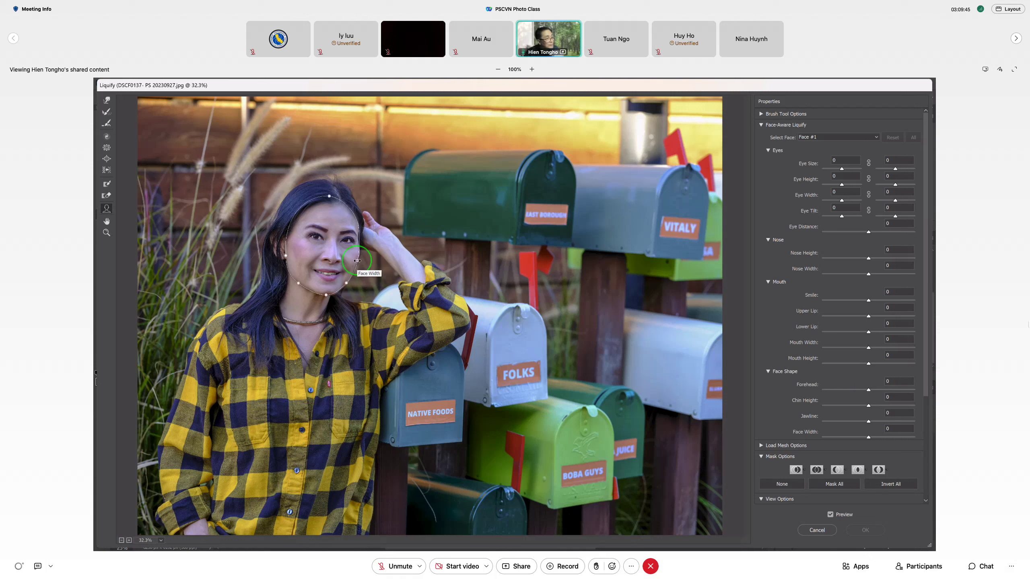
mouse_move(361, 261)
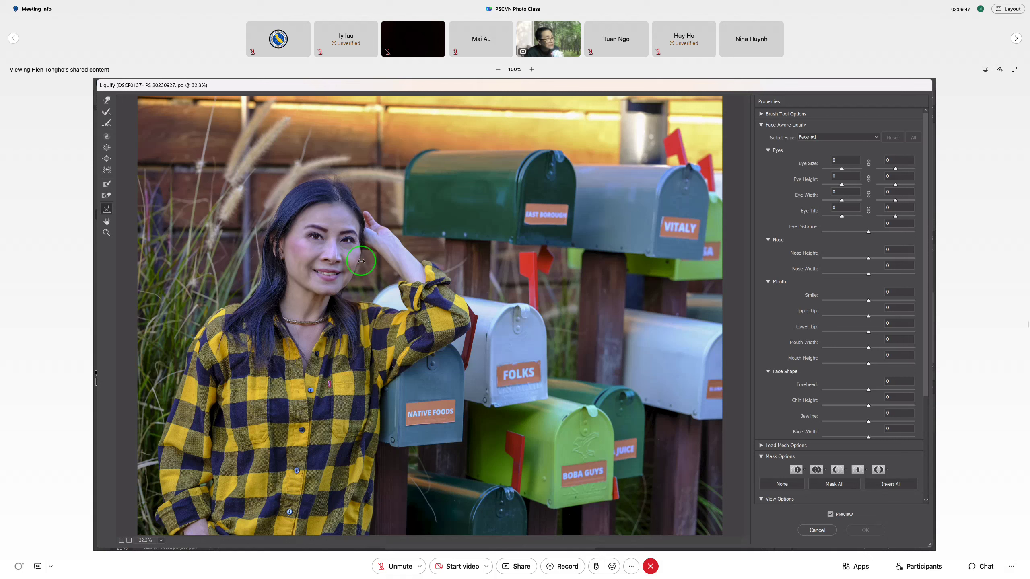
left_click_drag(361, 261, 375, 262)
left_click(346, 285)
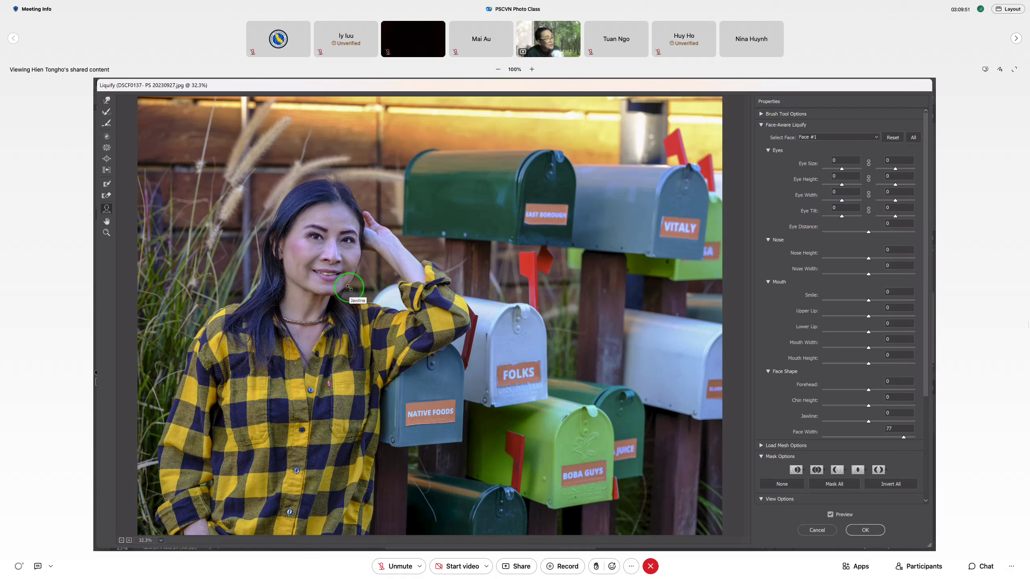
left_click_drag(349, 287, 363, 308)
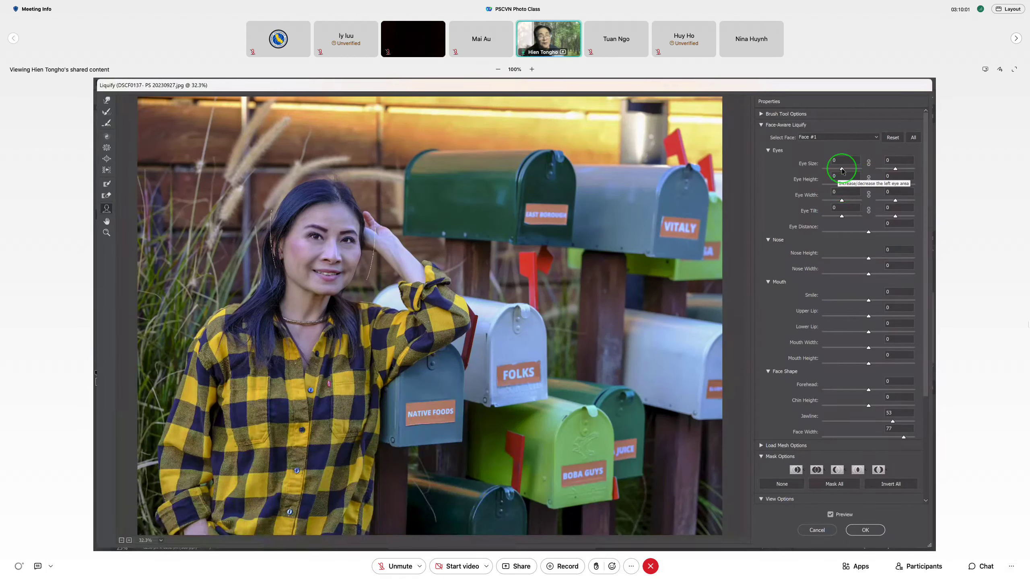
left_click_drag(841, 169, 855, 169)
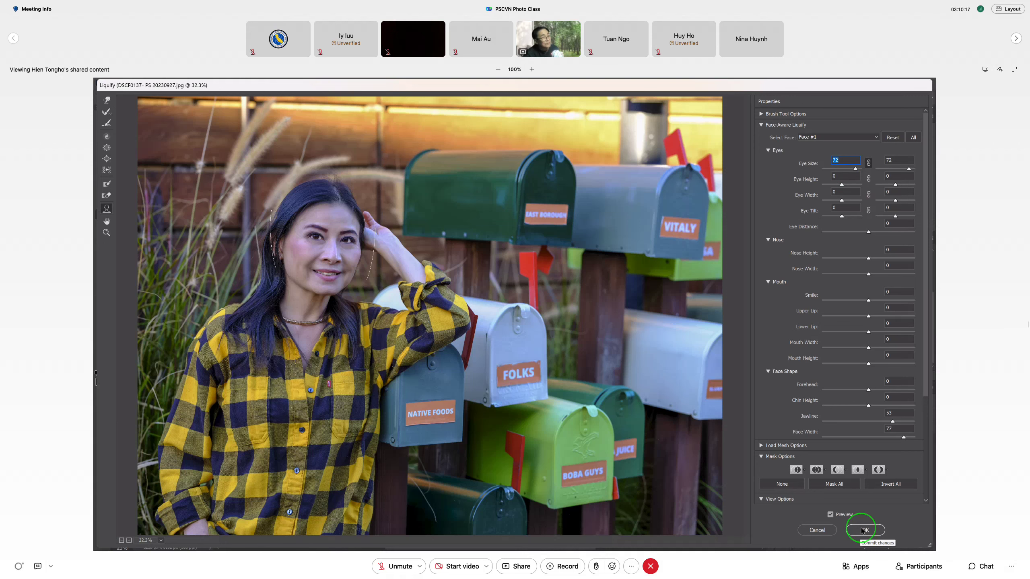
- Apply the Liquify reshaping, stop recording, and review the Liquify action's three recorded steps
left_click(863, 530)
left_click(832, 458)
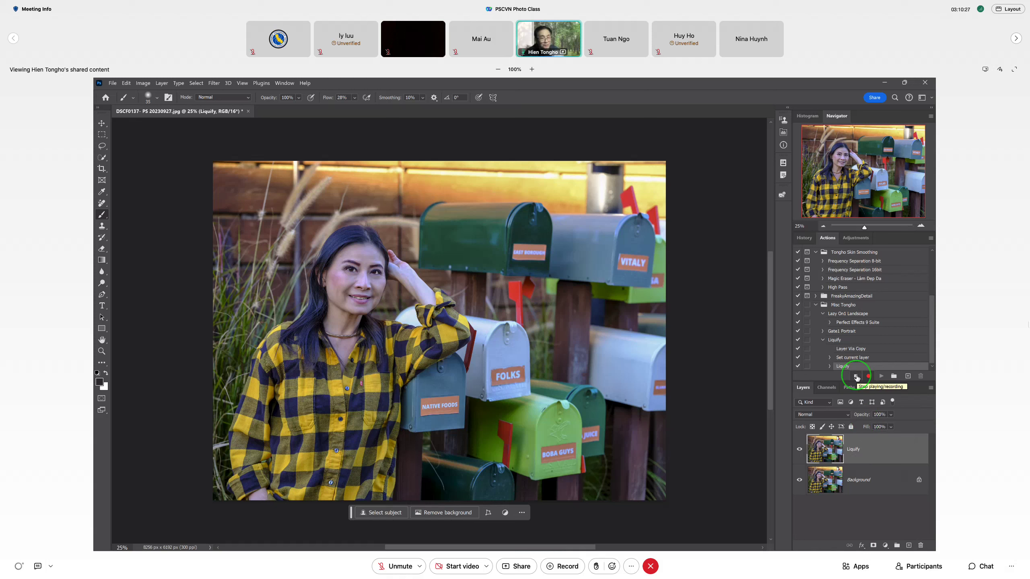
left_click(856, 378)
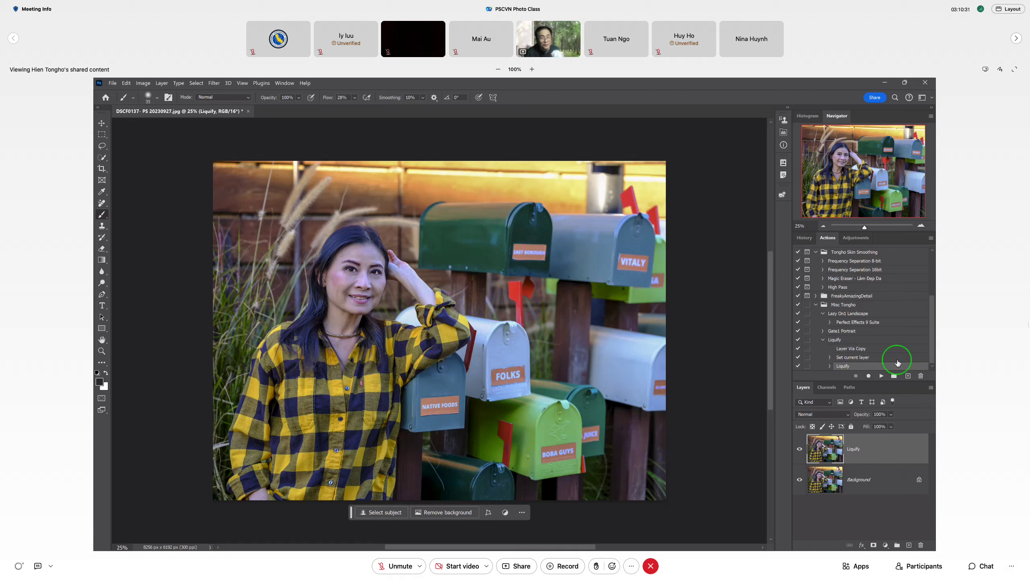
left_click(822, 341)
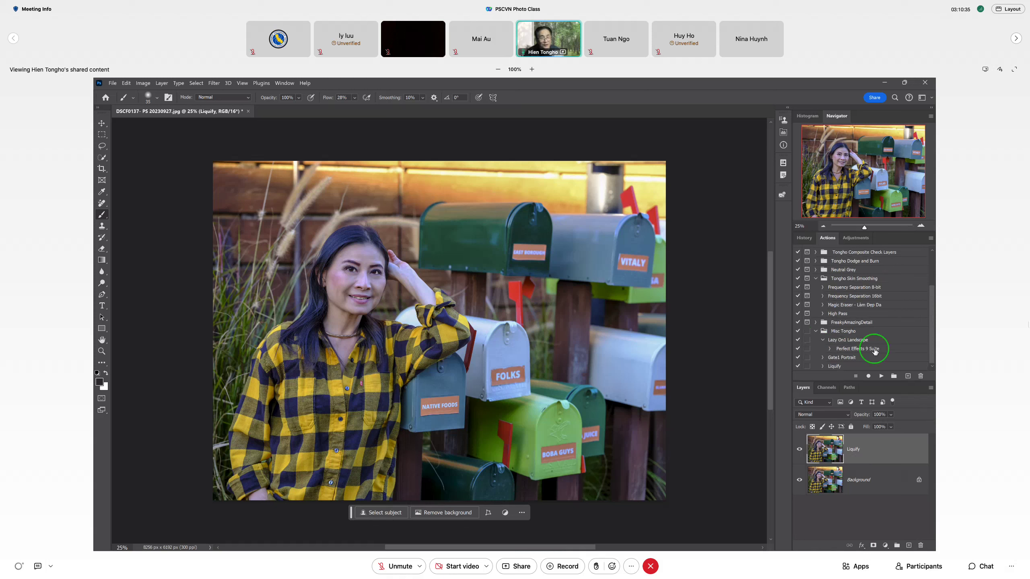
left_click(822, 367)
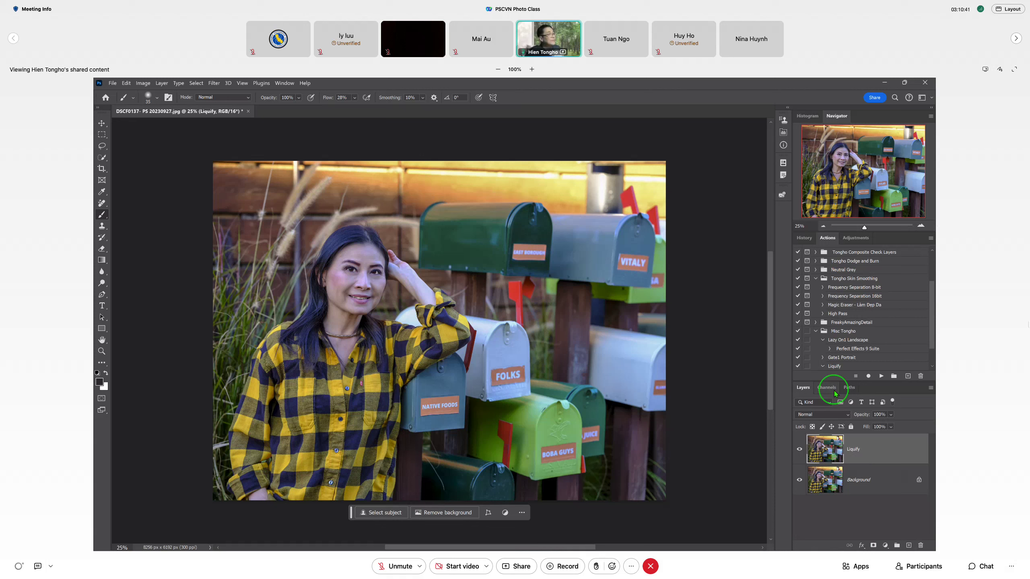
- Open _HNT6365 from the 20230920 Blur Background folder under 2023 PSCVN Exercise
left_click(111, 84)
left_click(119, 102)
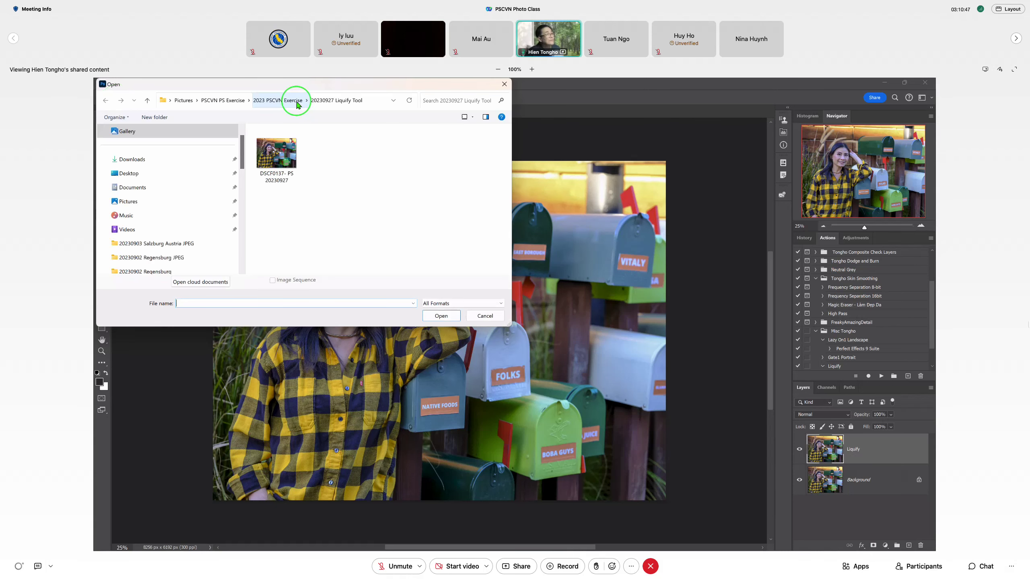
left_click(295, 104)
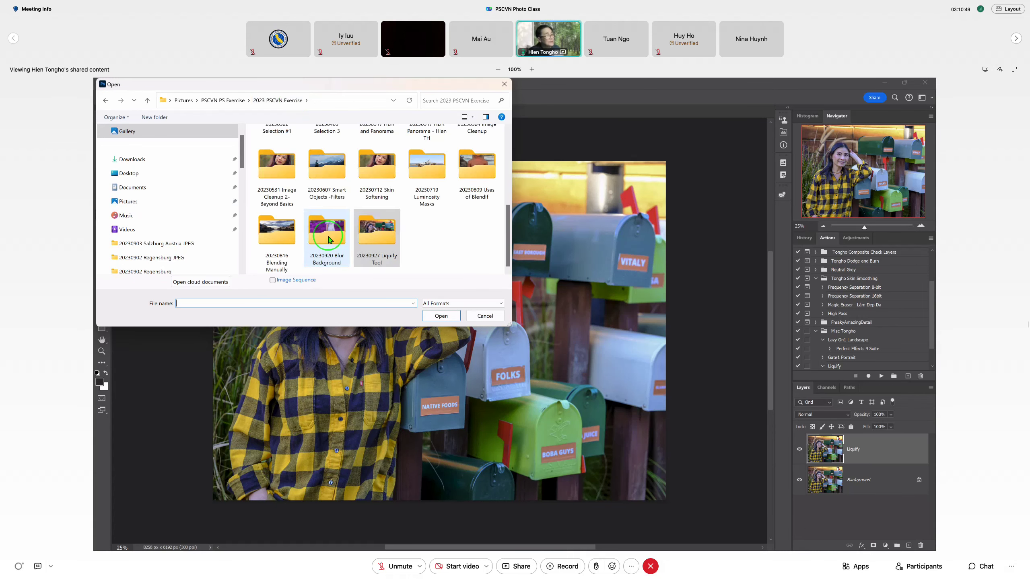
left_click(329, 239)
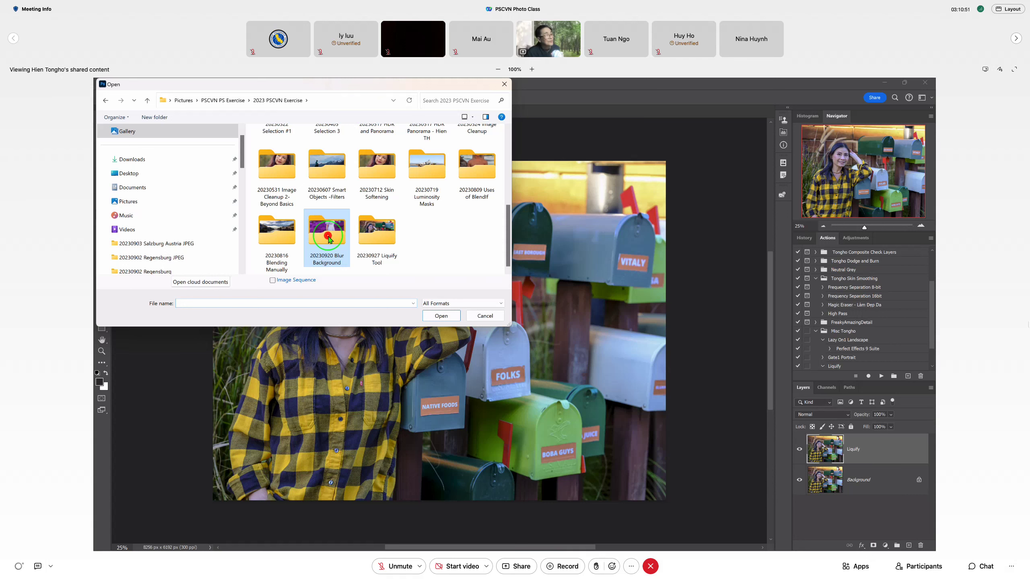
double_click(328, 238)
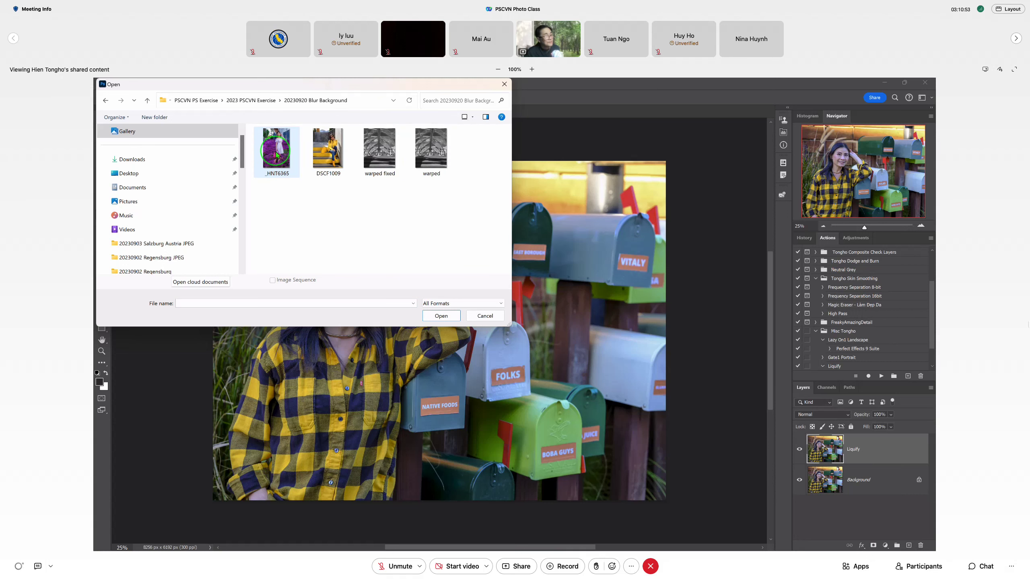
left_click(441, 316)
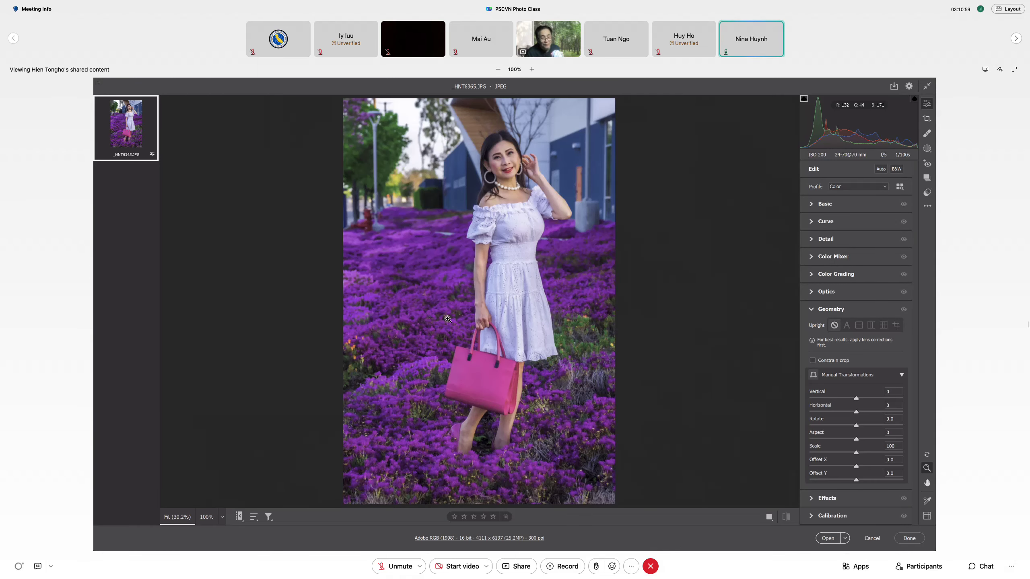
- Send the _HNT6365 portrait from Camera Raw into Photoshop as a new document
left_click(826, 539)
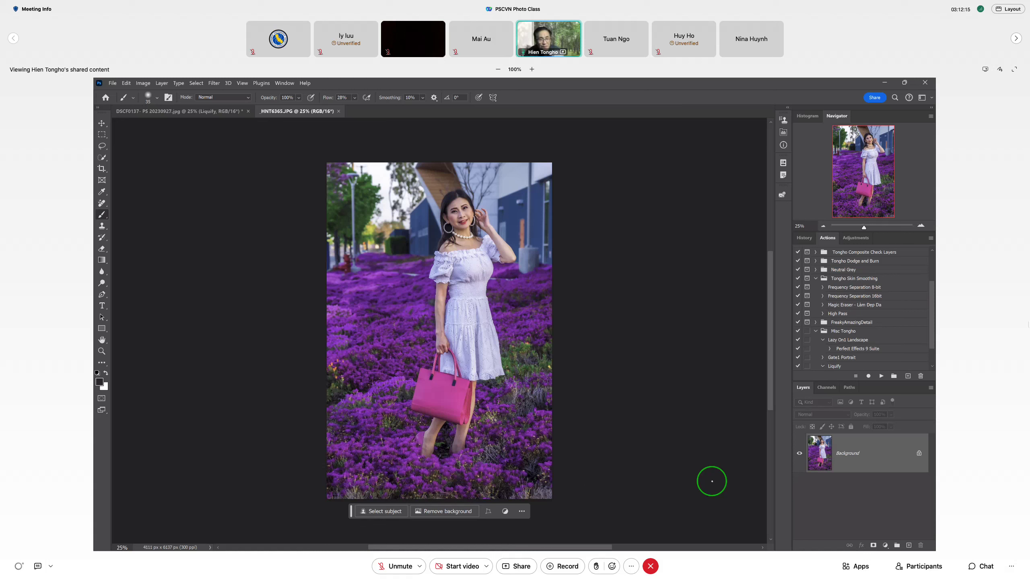
- Select the recorded Liquify action and zoom in on the woman's face
left_click(834, 368)
left_click(931, 367)
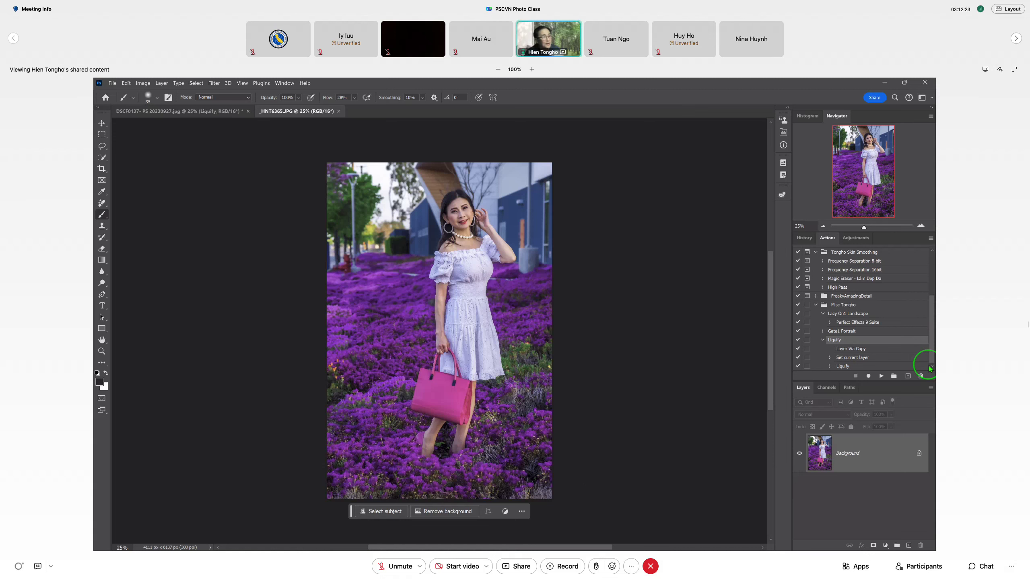
scroll(466, 200, "up", 3)
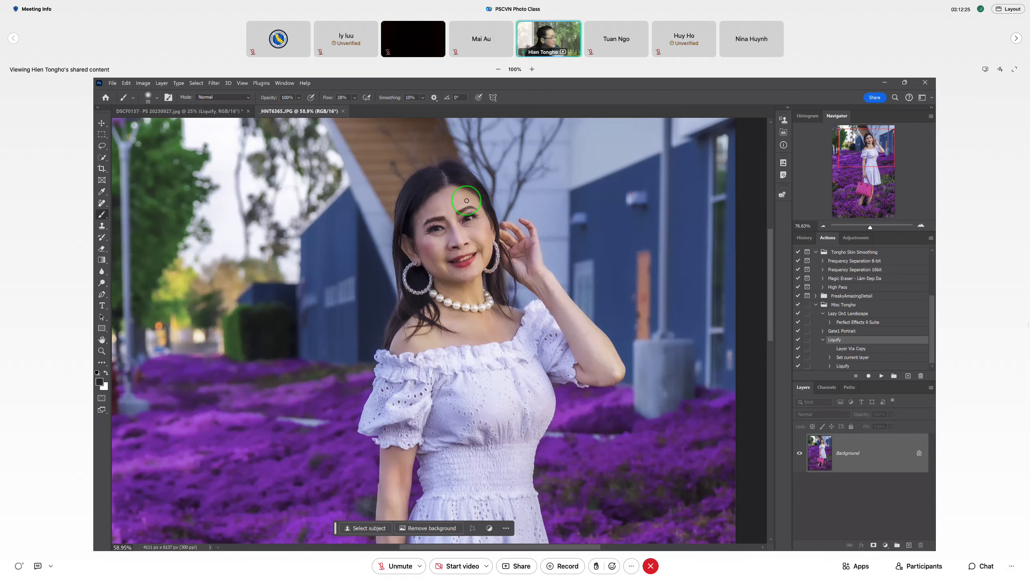
scroll(466, 201, "up", 2)
scroll(441, 270, "up", 1)
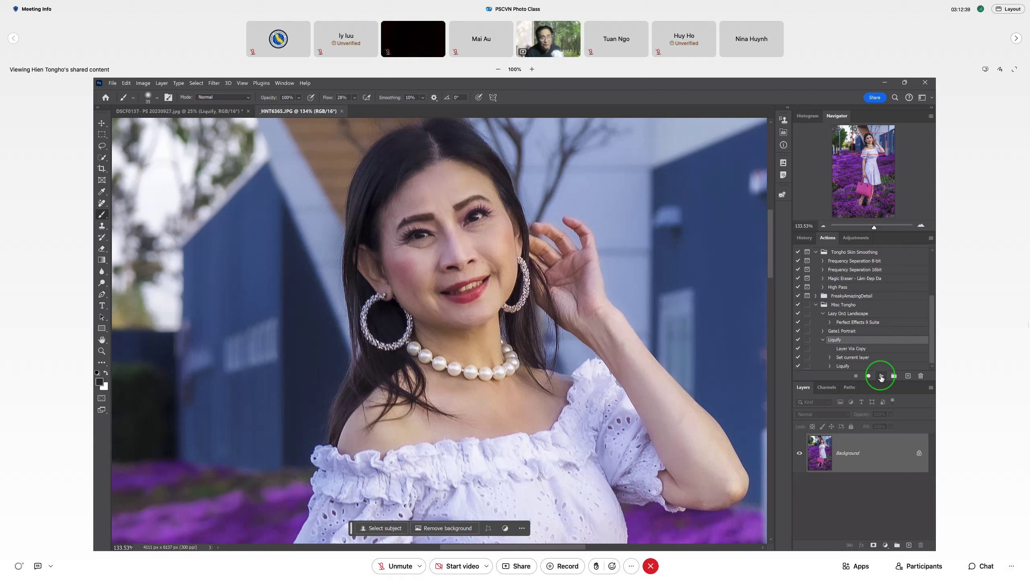
- Run the Liquify action on _HNT6365, toggling the new Liquify layer to compare before and after
left_click(881, 378)
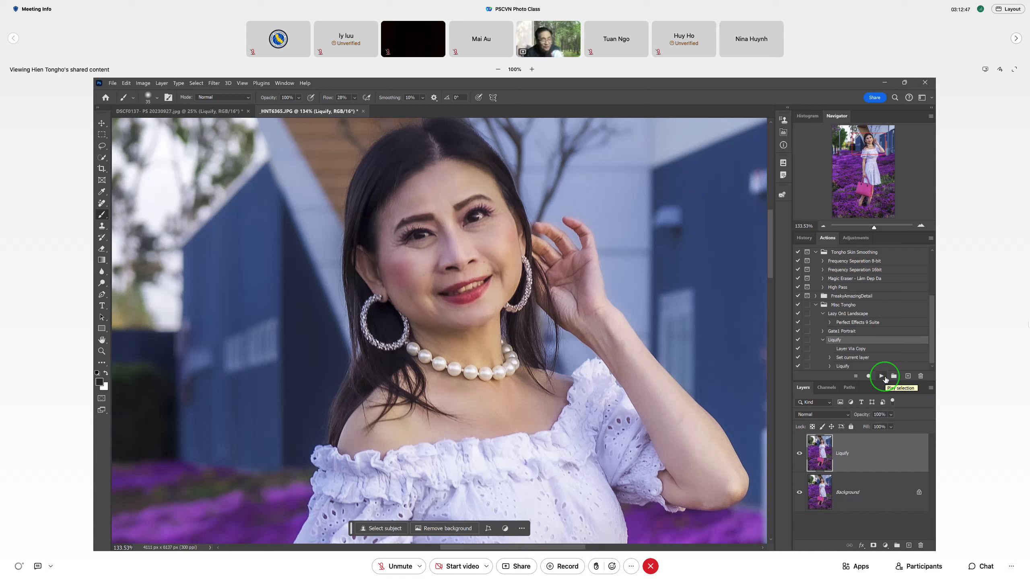
left_click(800, 453)
left_click(799, 453)
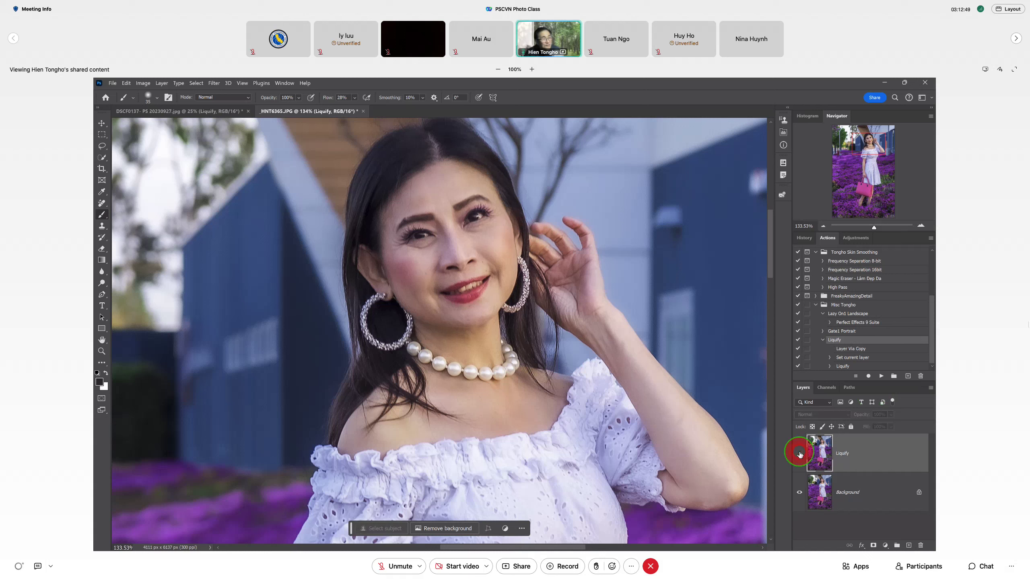
left_click(800, 453)
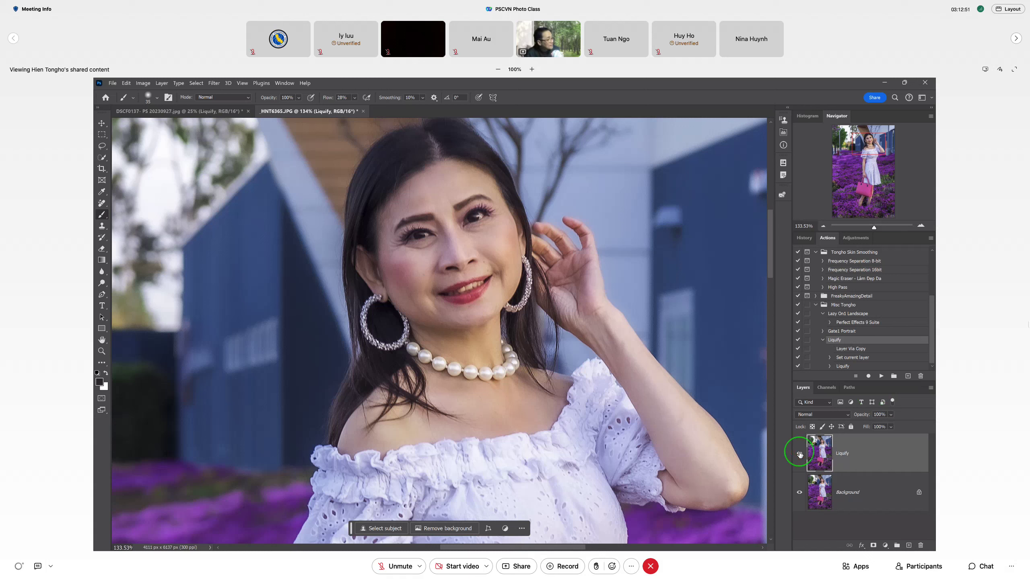
left_click(800, 453)
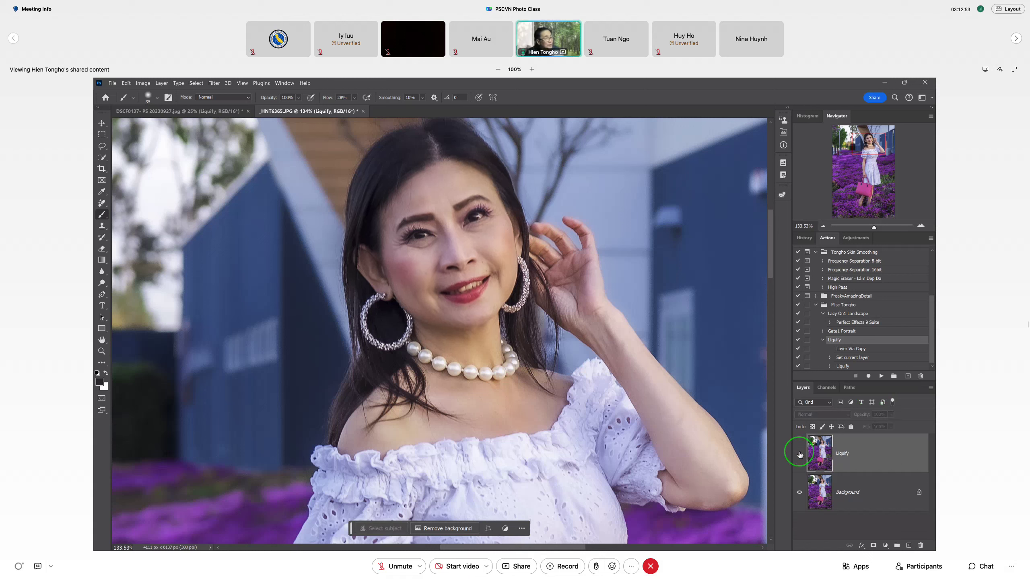
left_click(800, 453)
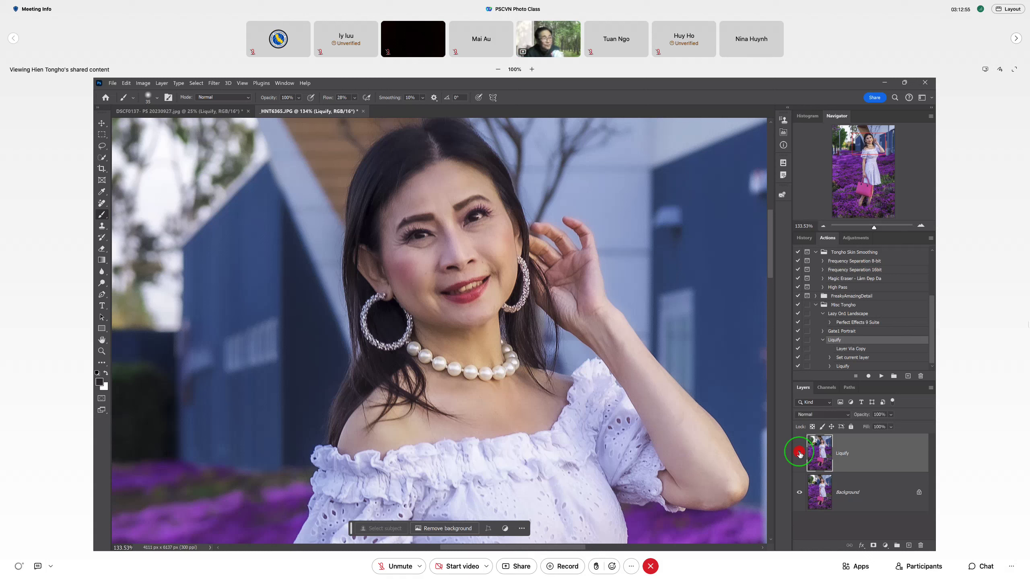
left_click(799, 453)
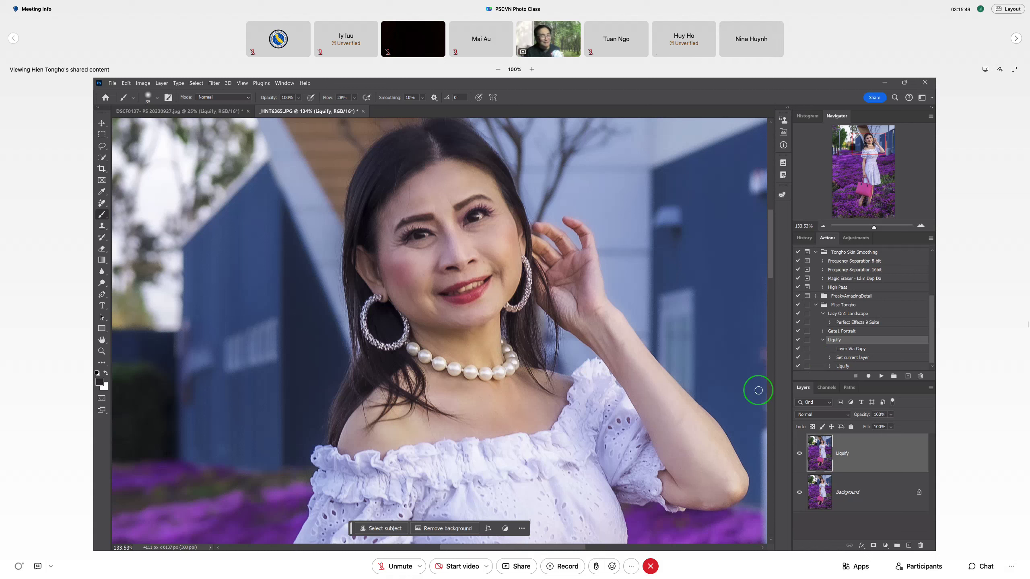
- Delete the Liquify layer and heal out the dark wire on the wooden wall
scroll(758, 391, "down", 1)
scroll(759, 391, "down", 1)
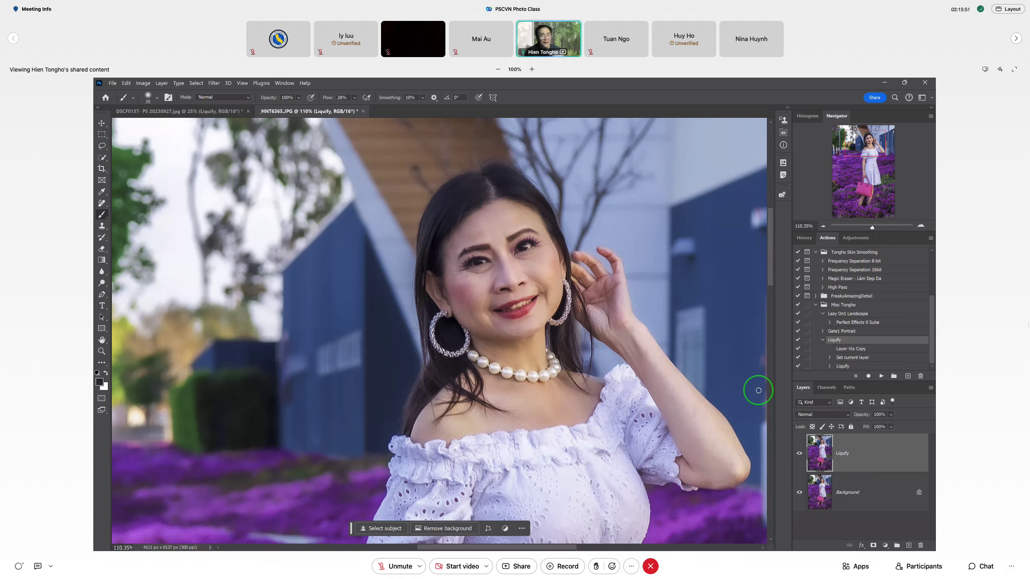
scroll(758, 391, "down", 1)
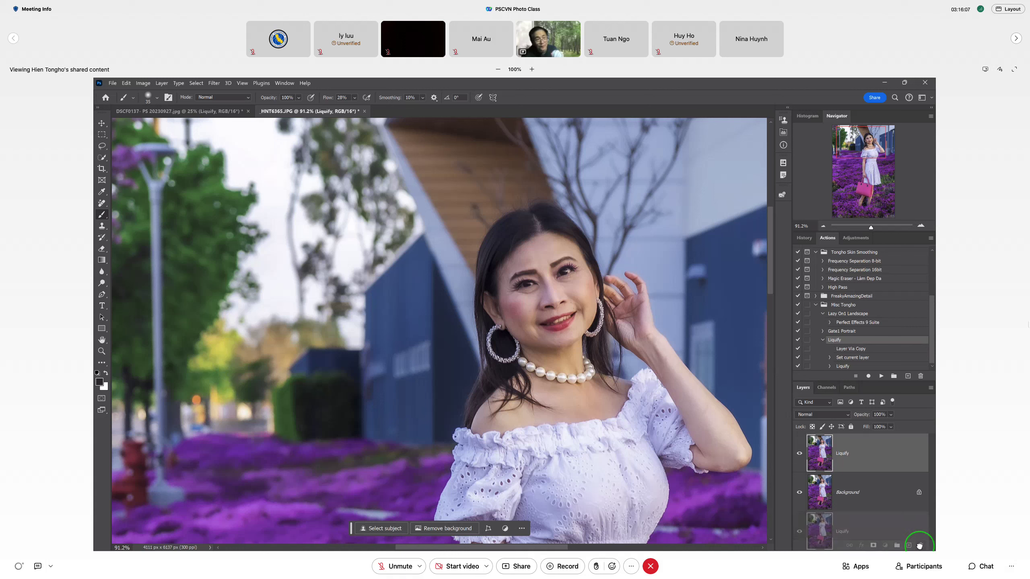
left_click_drag(870, 455, 921, 545)
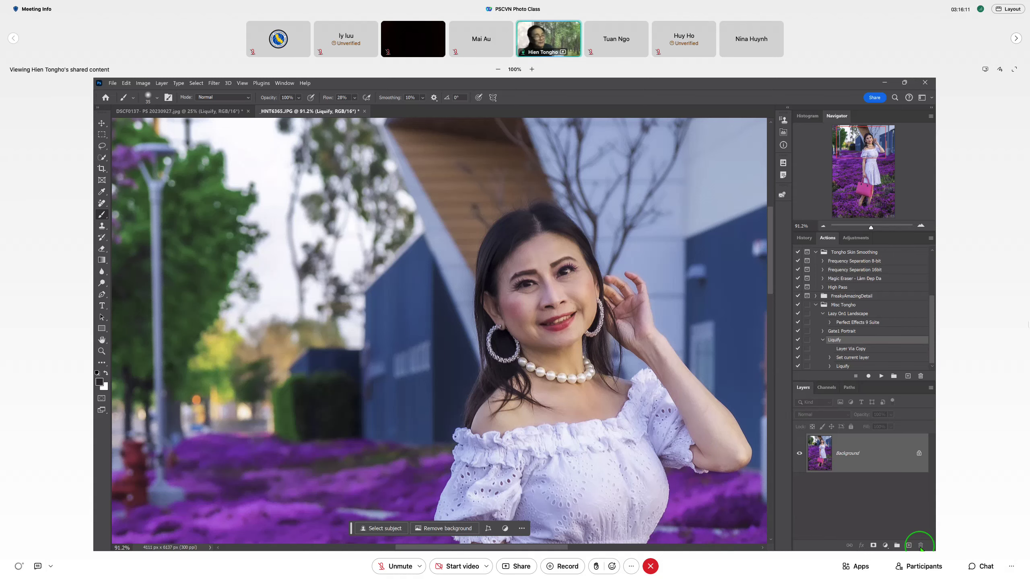
scroll(493, 372, "down", 2)
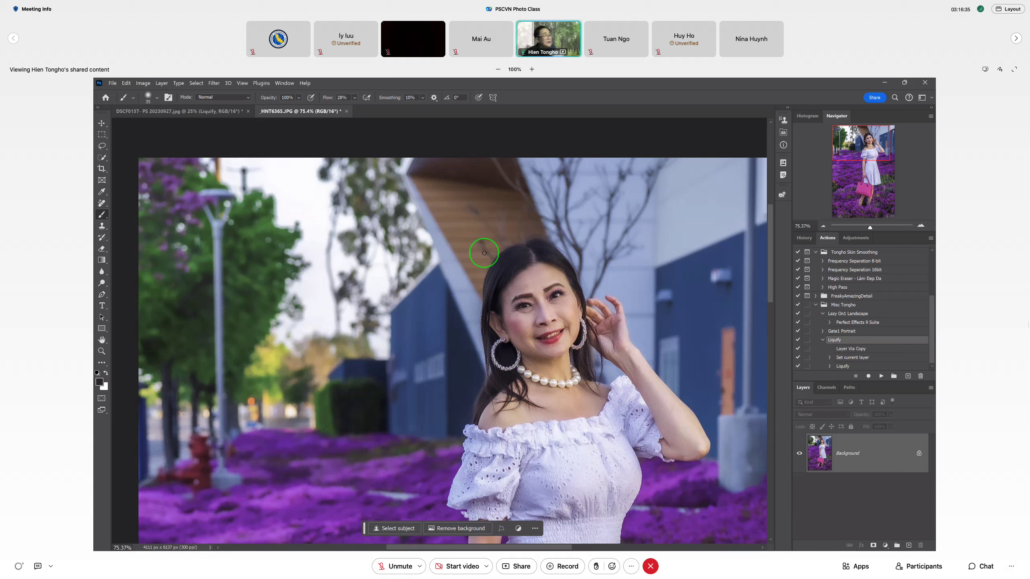
left_click(484, 253)
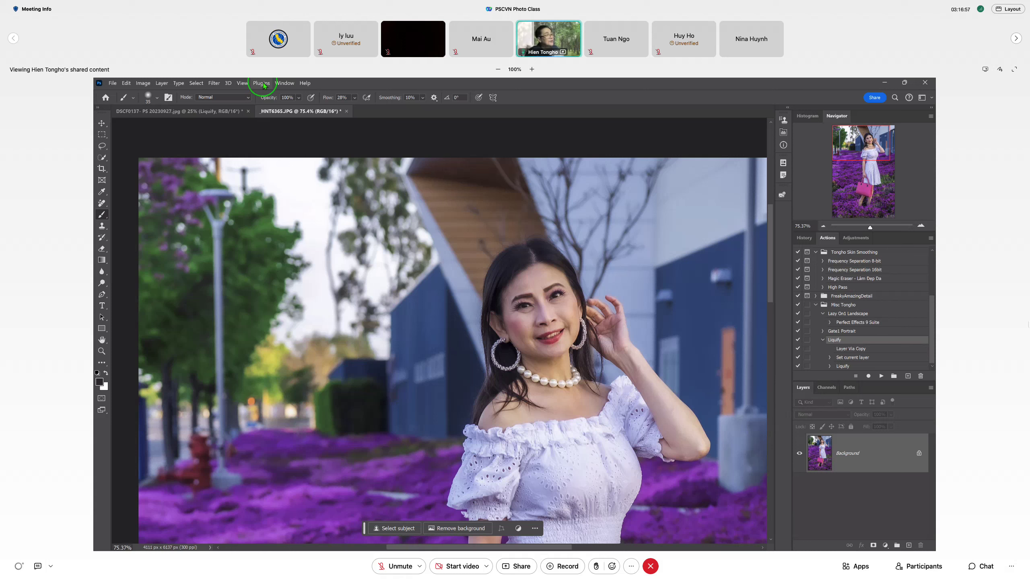
- Launch Neural Filters, fit the image with Ctrl+0, and pan to show the whole woman
left_click(214, 83)
left_click(219, 116)
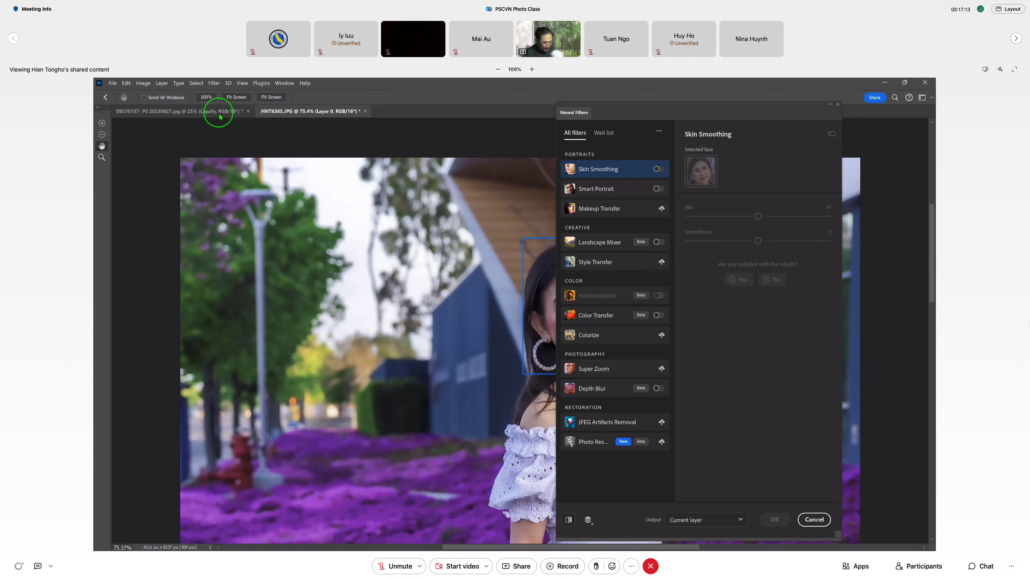
key("ctrl+0")
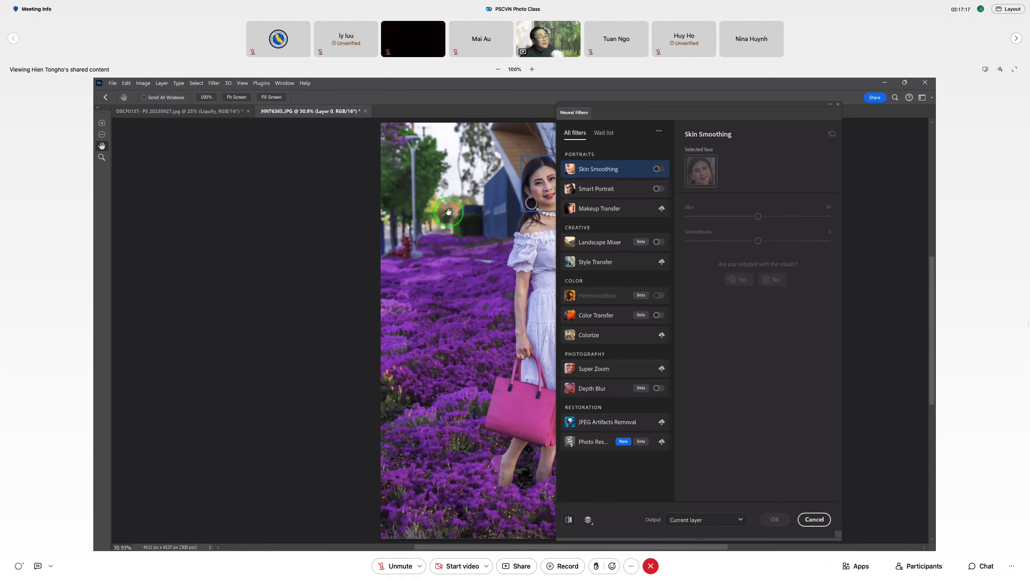
left_click_drag(448, 211, 337, 213)
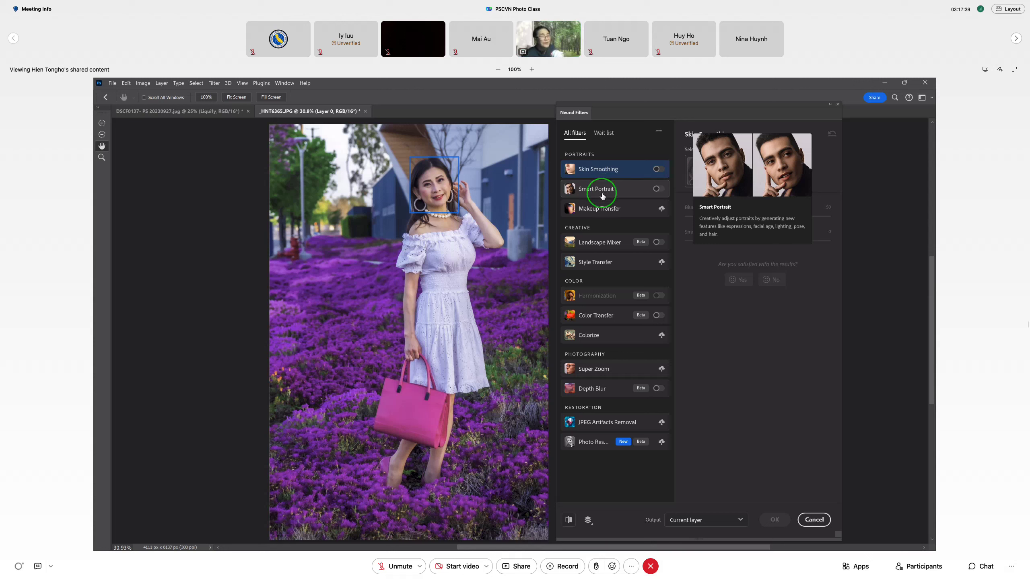
- Switch on Smart Portrait and expand its Expressions and Global slider groups
left_click(658, 189)
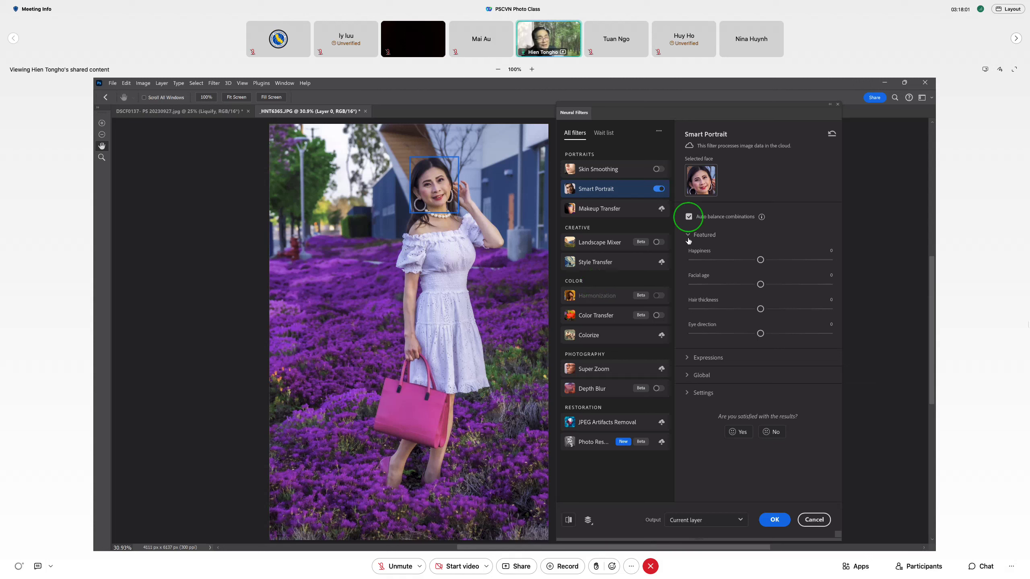
left_click(687, 358)
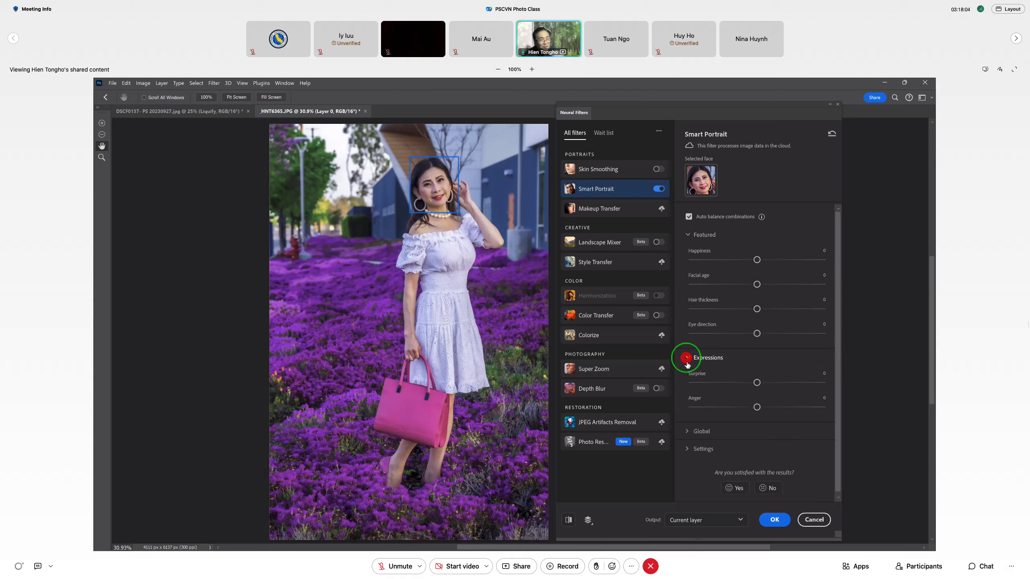
left_click(685, 433)
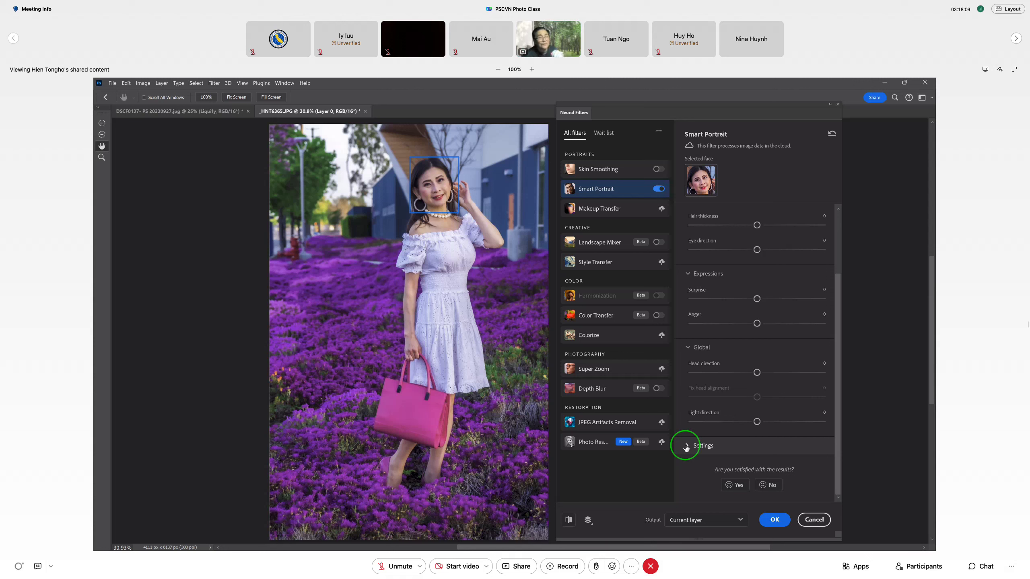
- Zoom into the face and lower Happiness to -50
scroll(756, 434, "up", 3)
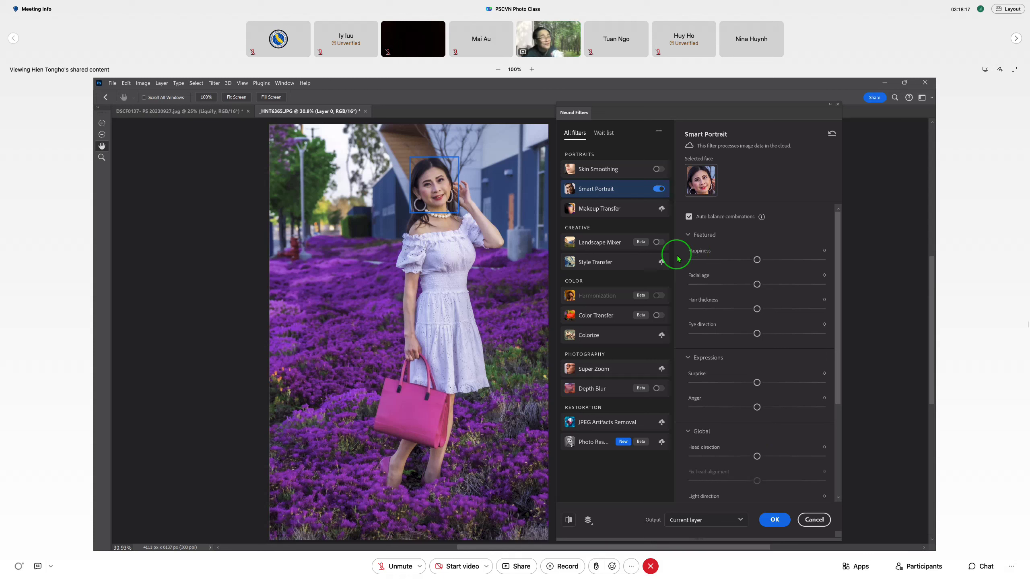
scroll(419, 179, "up", 2)
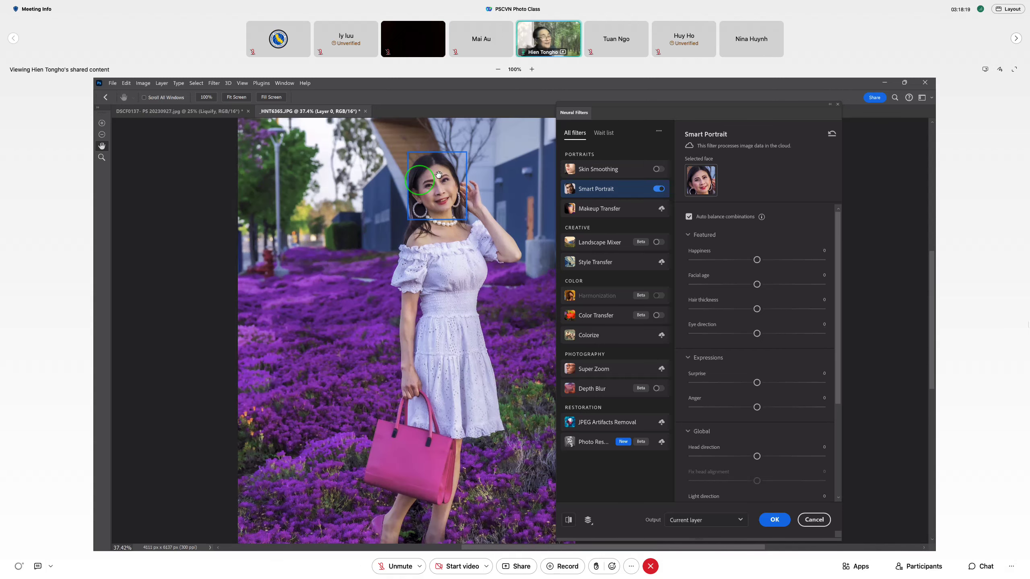
scroll(430, 174, "up", 2)
scroll(443, 174, "up", 2)
scroll(442, 174, "up", 2)
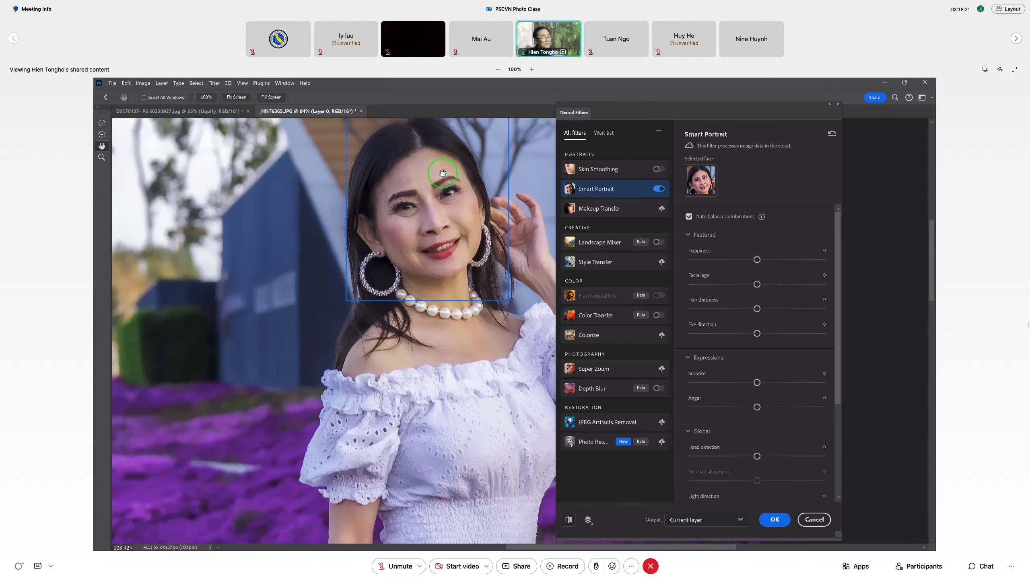
scroll(443, 173, "up", 3)
scroll(443, 174, "up", 1)
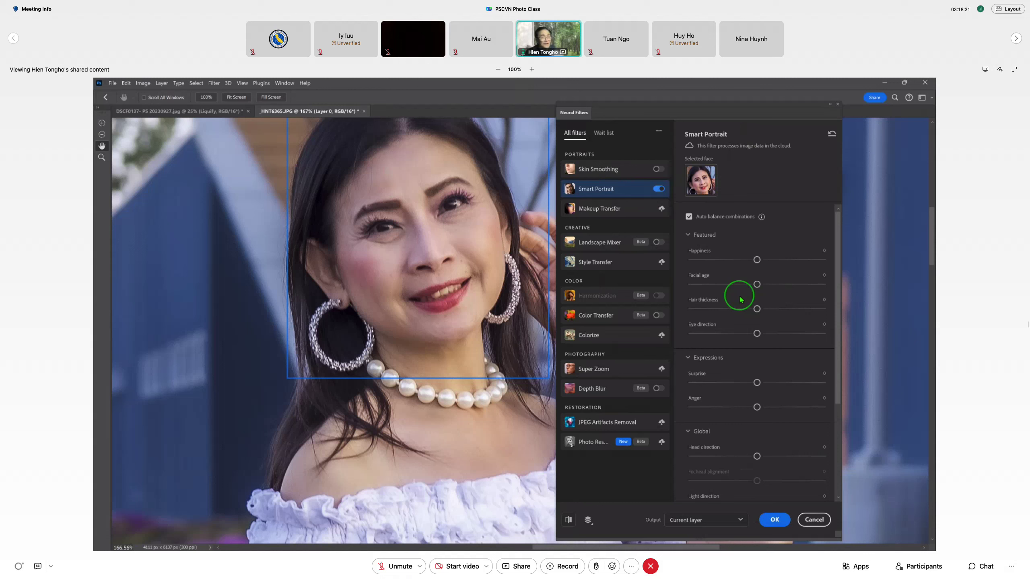
left_click_drag(757, 260, 640, 255)
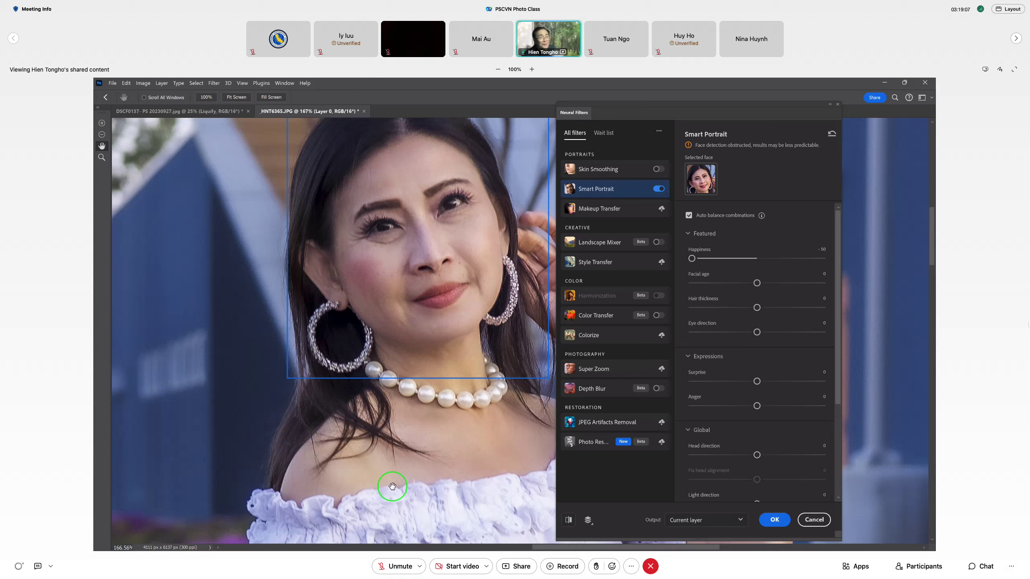
- Raise Happiness from -50 to +50, then reset it to 0
left_click_drag(690, 257, 855, 264)
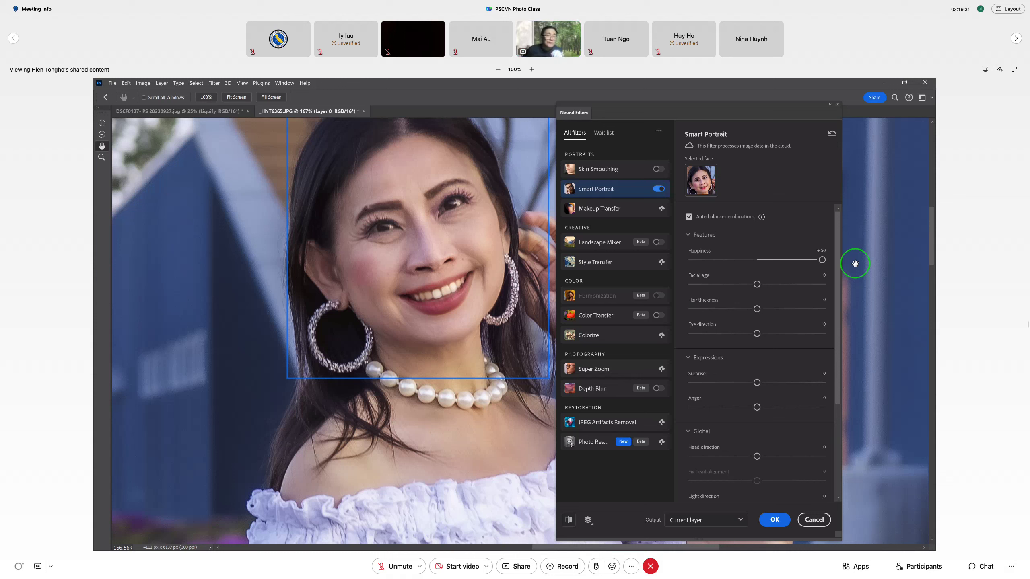
left_click(757, 259)
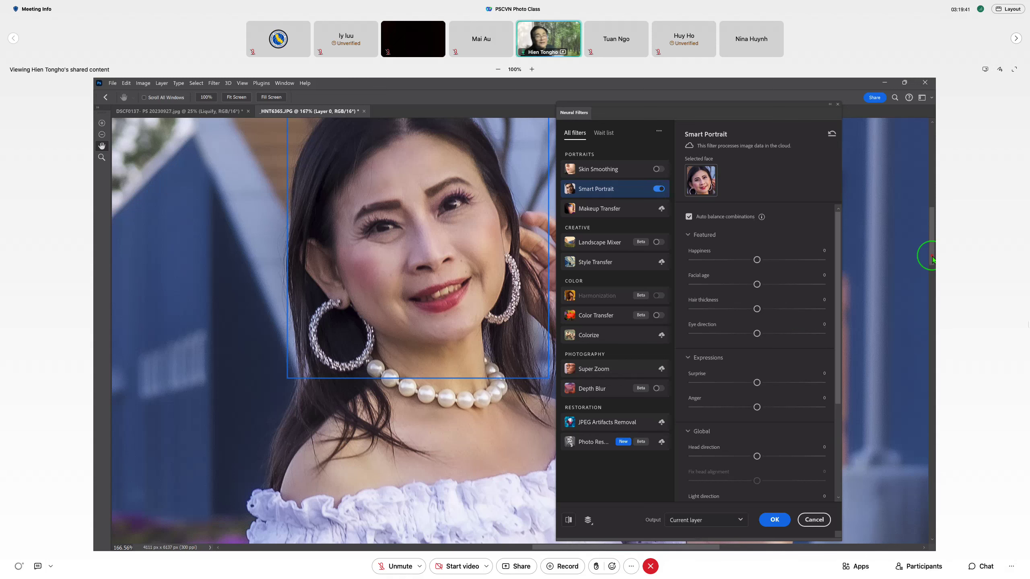
- Show more hair, then try Facial age at +50 and -50 before settling near 0
left_click_drag(933, 253, 934, 245)
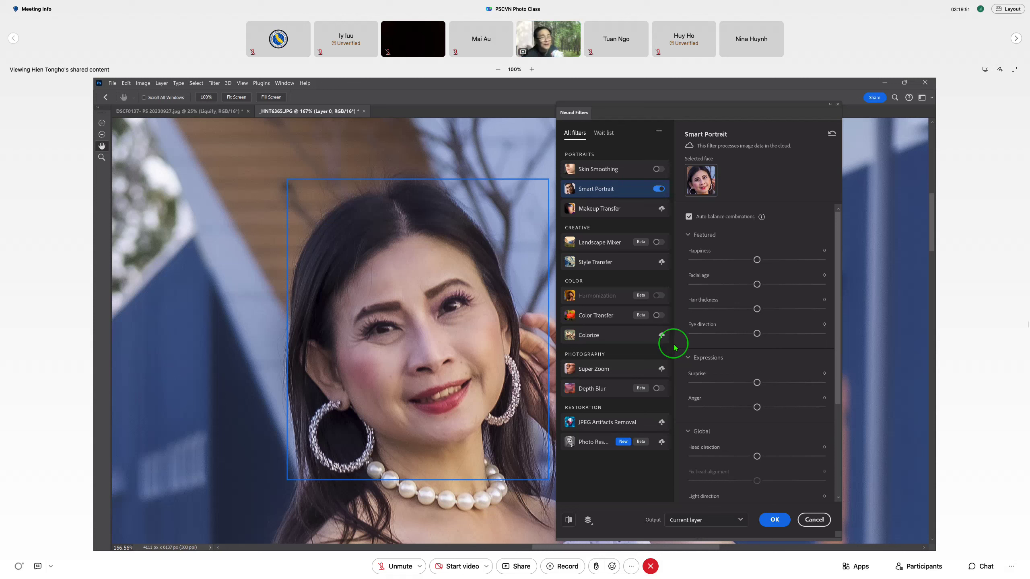
left_click_drag(757, 284, 887, 290)
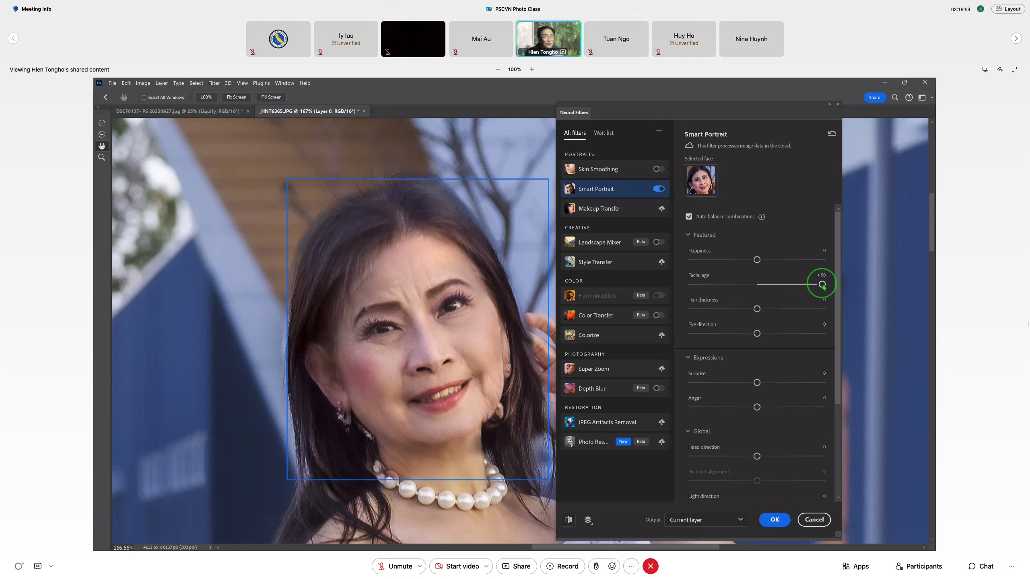
left_click_drag(822, 285, 667, 287)
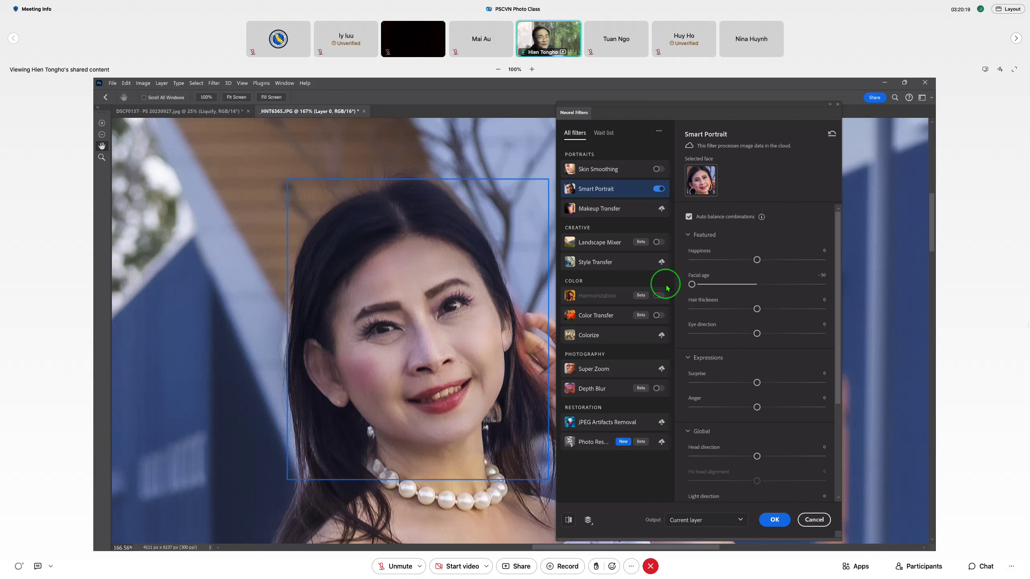
left_click_drag(667, 288, 755, 284)
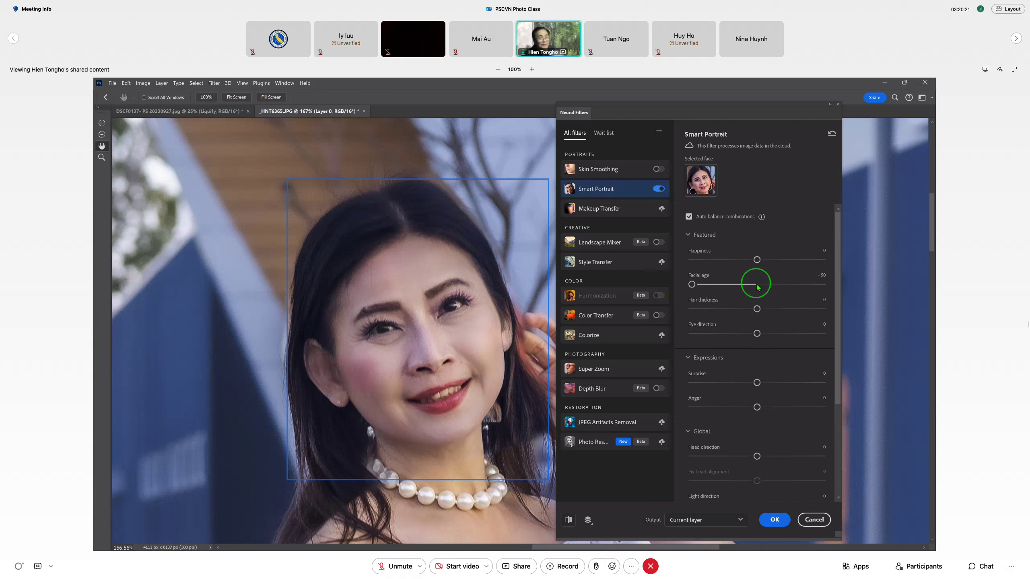
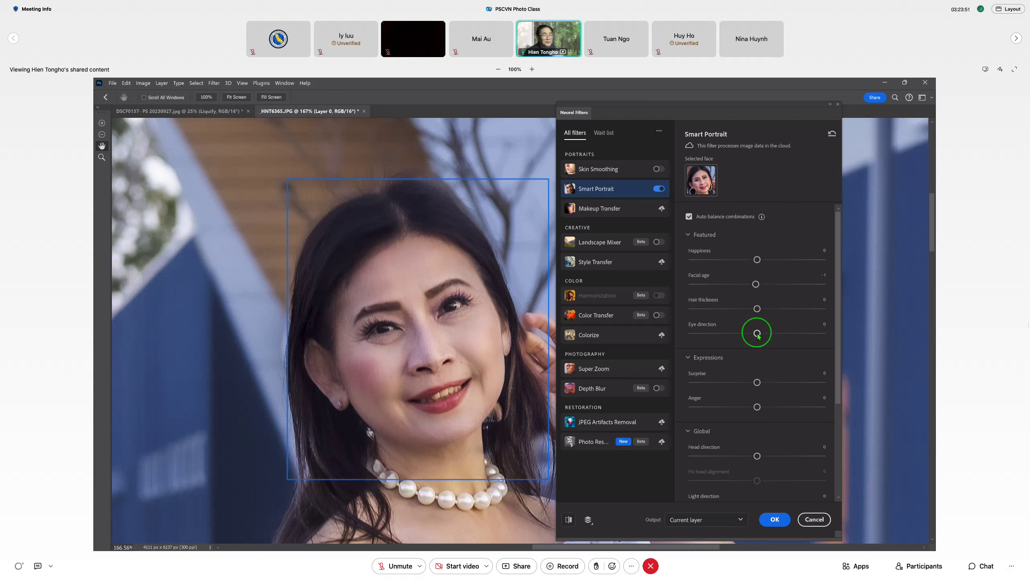
- Set Eye direction and Hair thickness to +50, and settle Surprise at +1 after trying ±50
left_click_drag(757, 334, 852, 335)
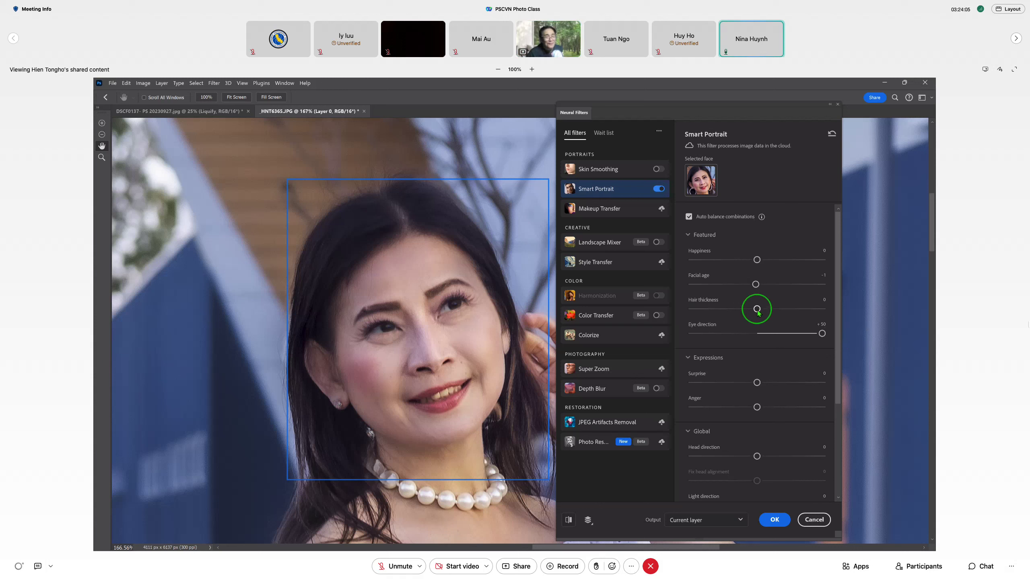
left_click_drag(757, 309, 856, 329)
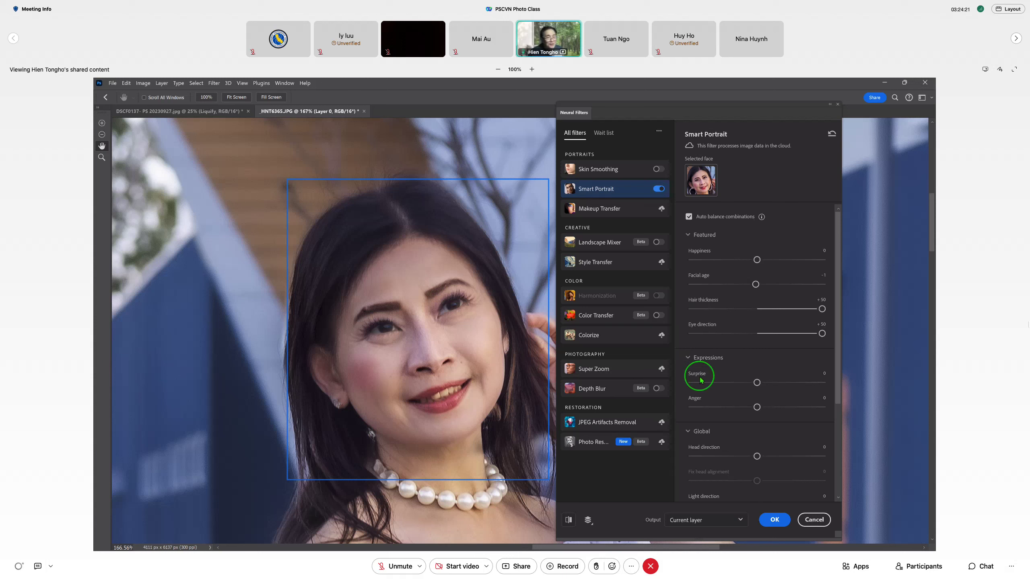
left_click(757, 383)
left_click_drag(757, 383, 841, 390)
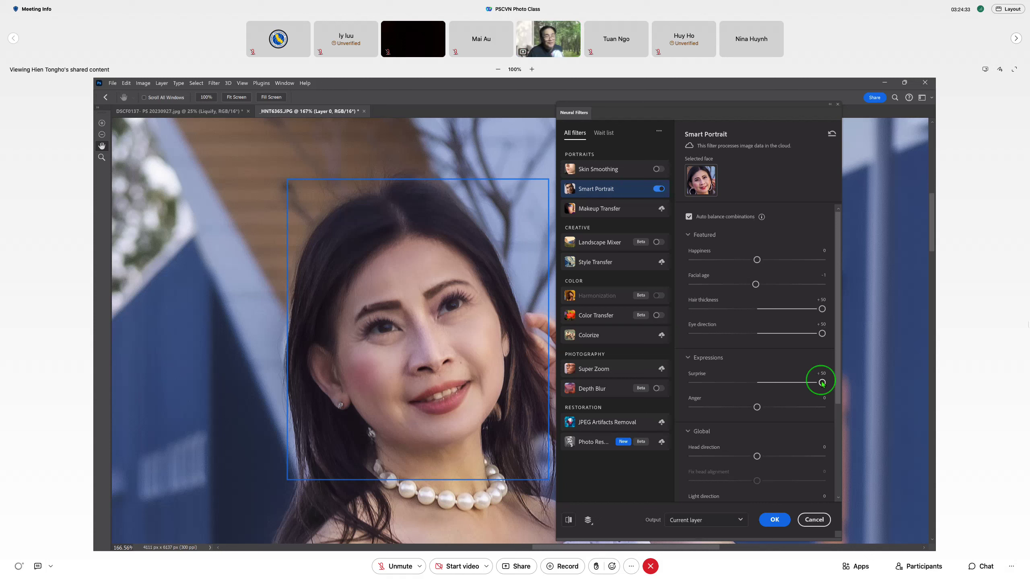
left_click_drag(822, 383, 692, 383)
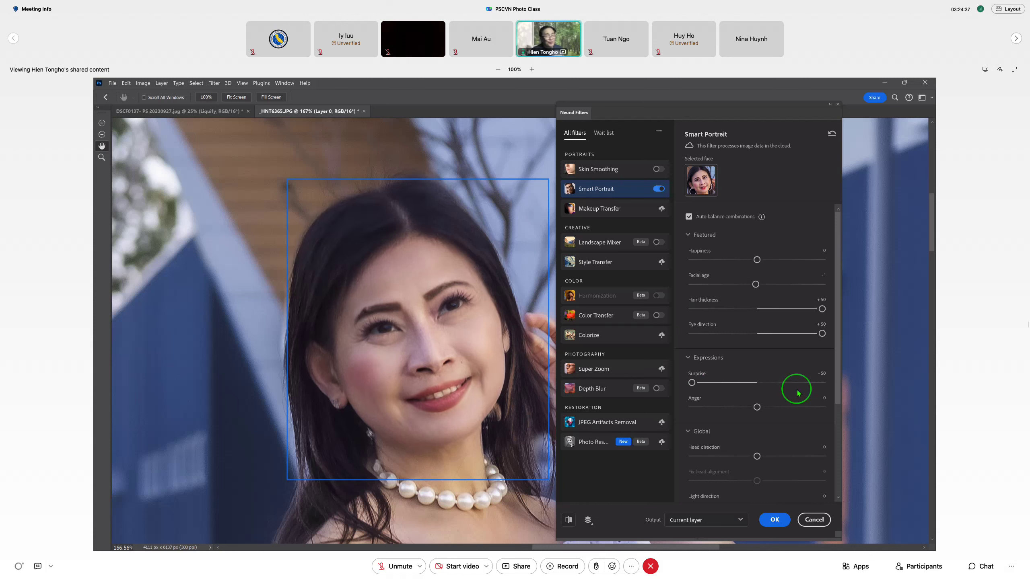
left_click_drag(691, 383, 843, 401)
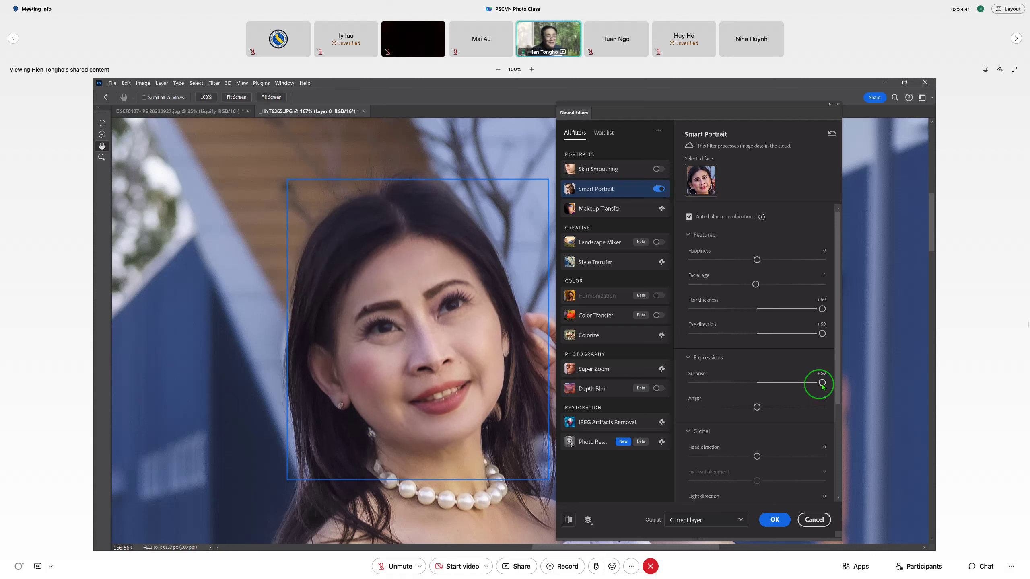
left_click_drag(822, 383, 758, 383)
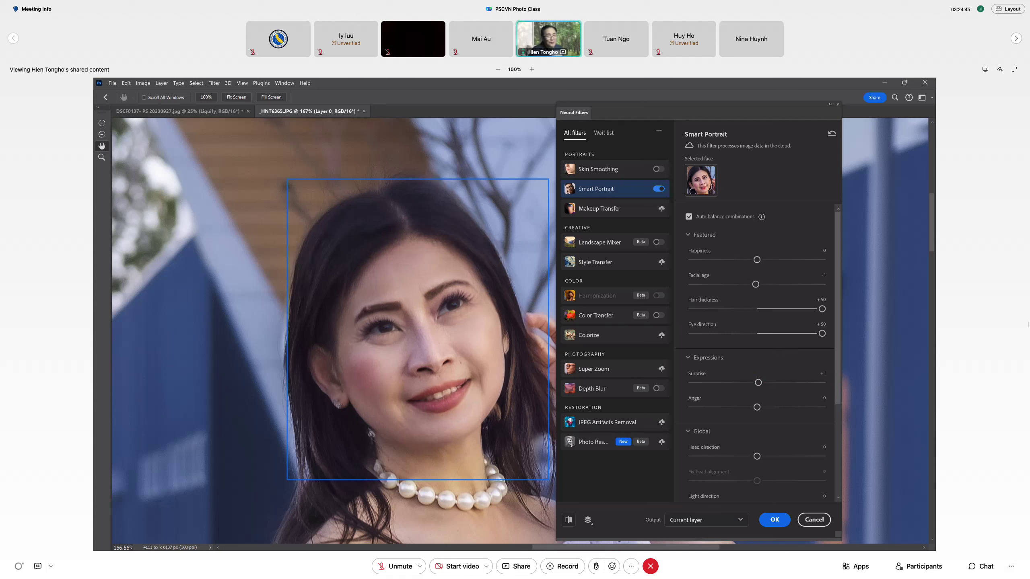
- Set the Smart Portrait Head direction slider to -50
scroll(823, 315, "down", 2)
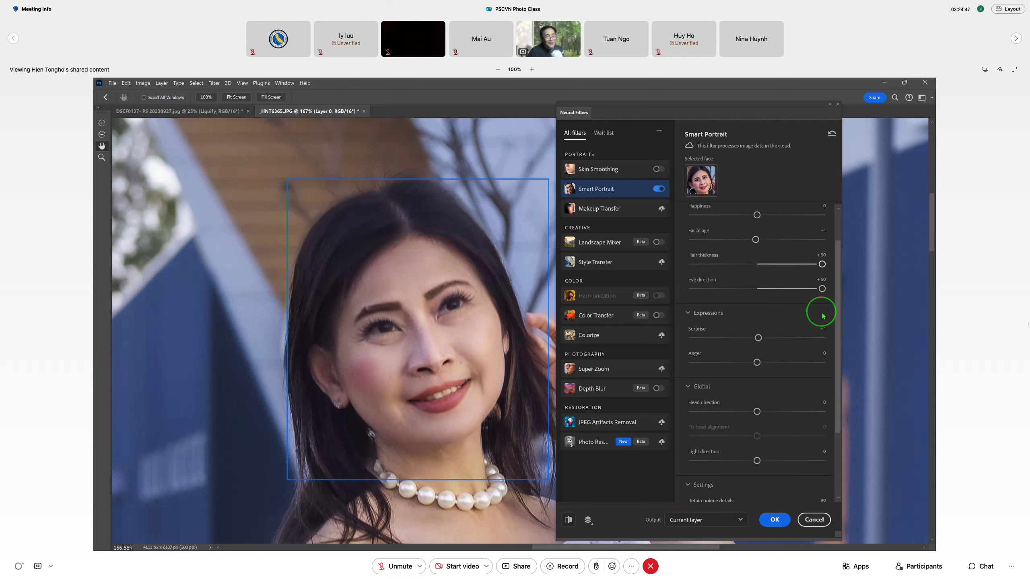
scroll(823, 317, "down", 2)
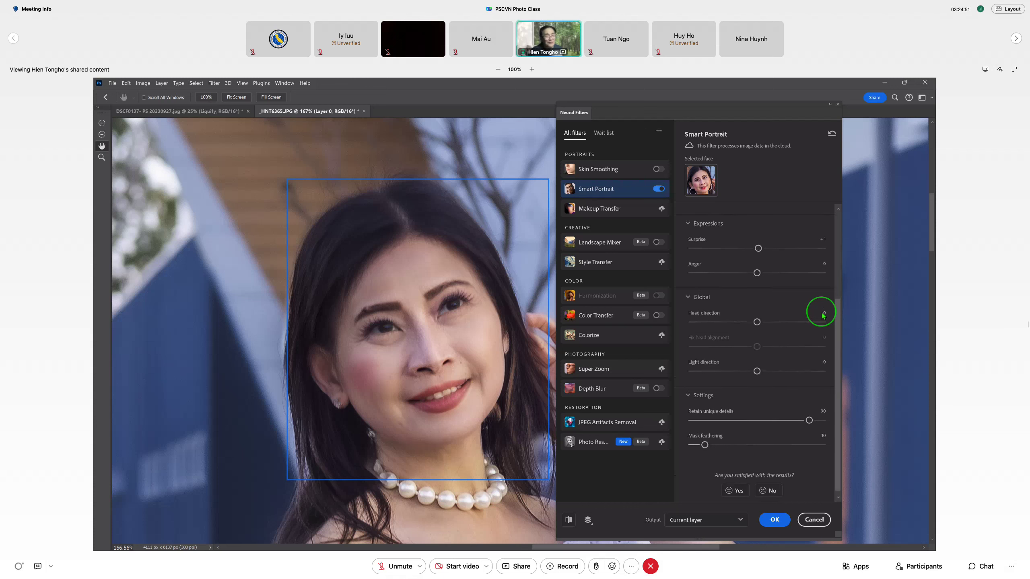
left_click(757, 321)
left_click_drag(757, 322, 691, 322)
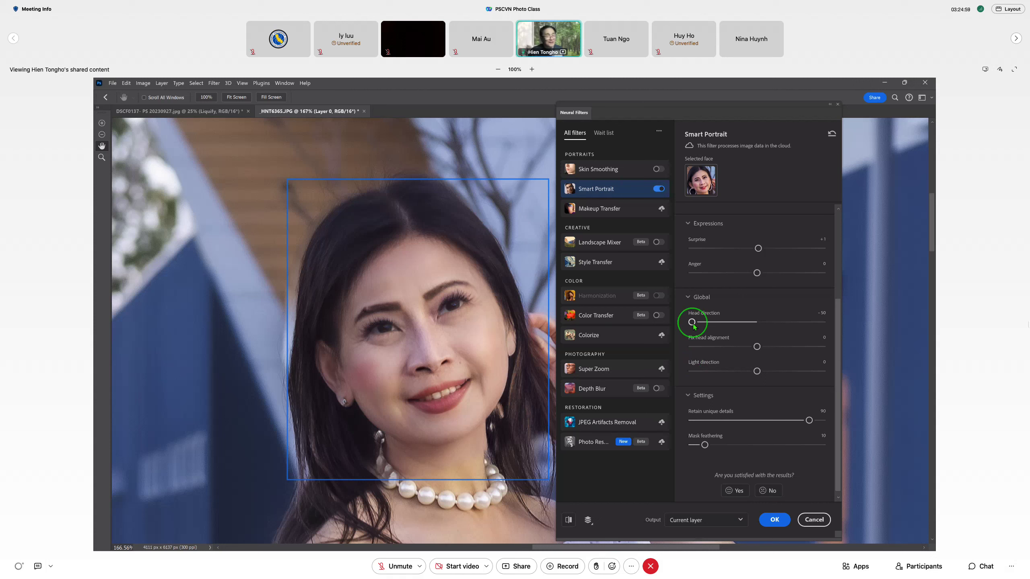
left_click_drag(692, 322, 696, 323)
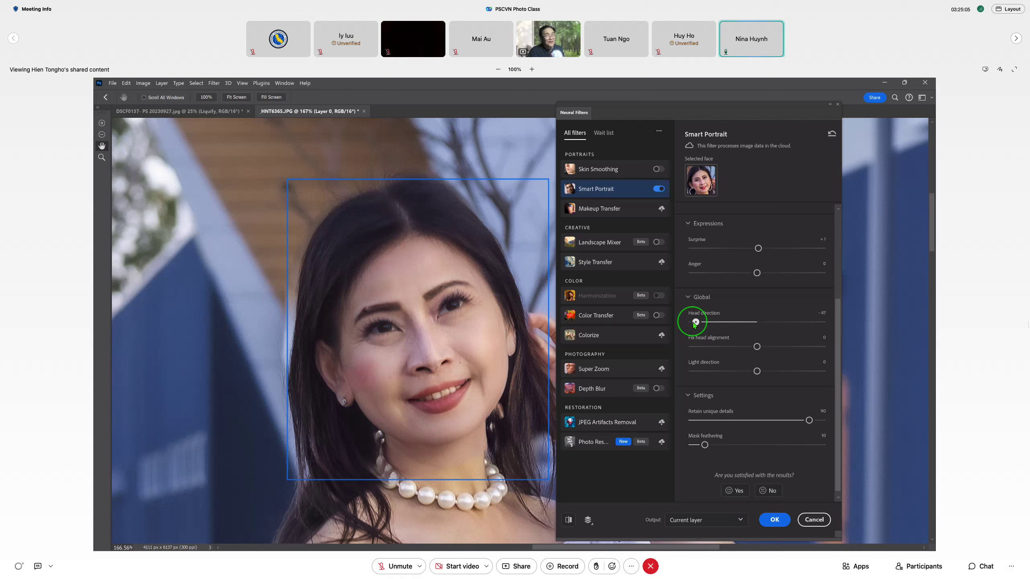
left_click_drag(696, 322, 691, 323)
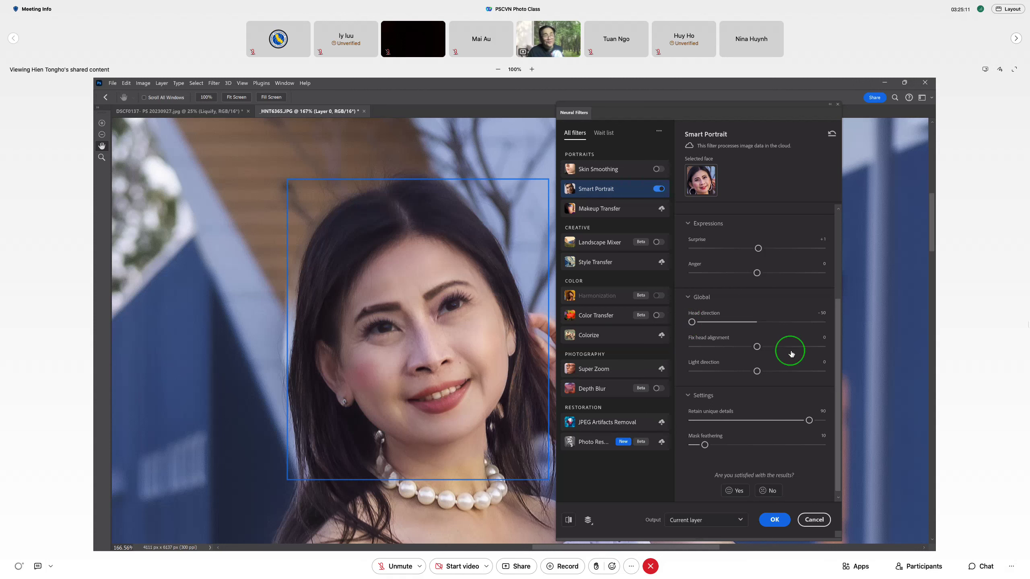
- Reverse the Eye direction slider from +50 to -50
scroll(791, 354, "up", 3)
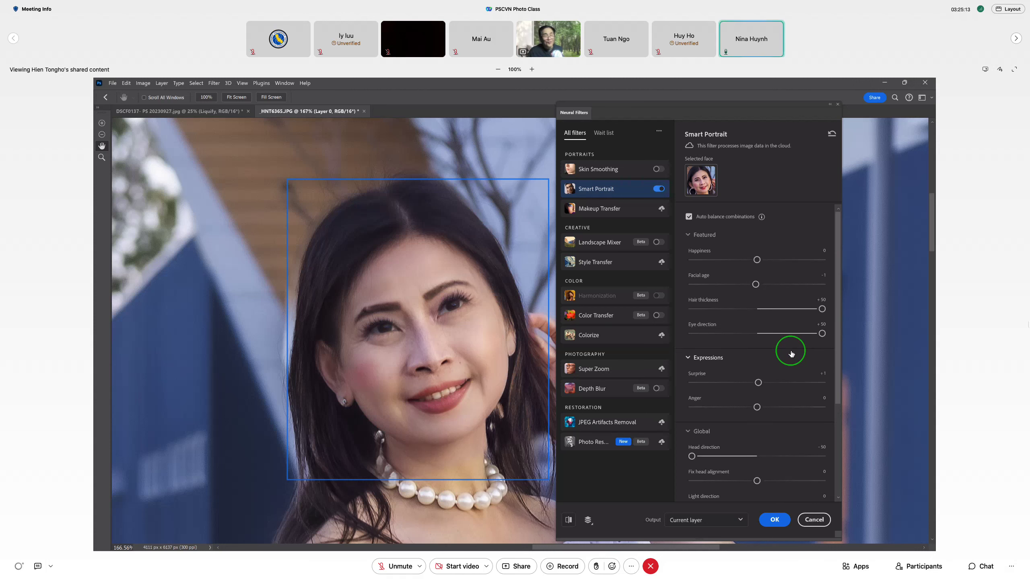
left_click_drag(823, 334, 692, 333)
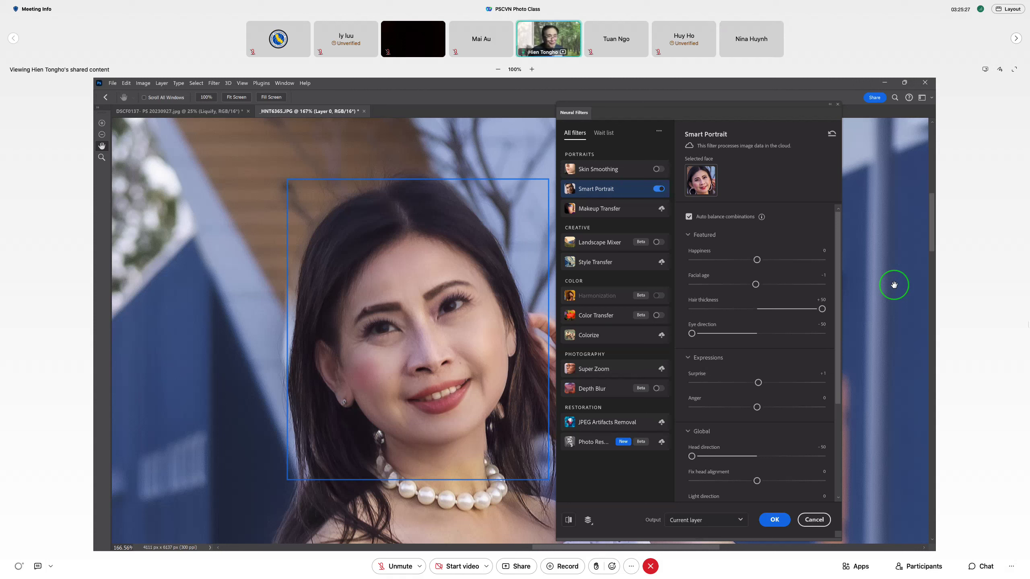
scroll(762, 361, "down", 2)
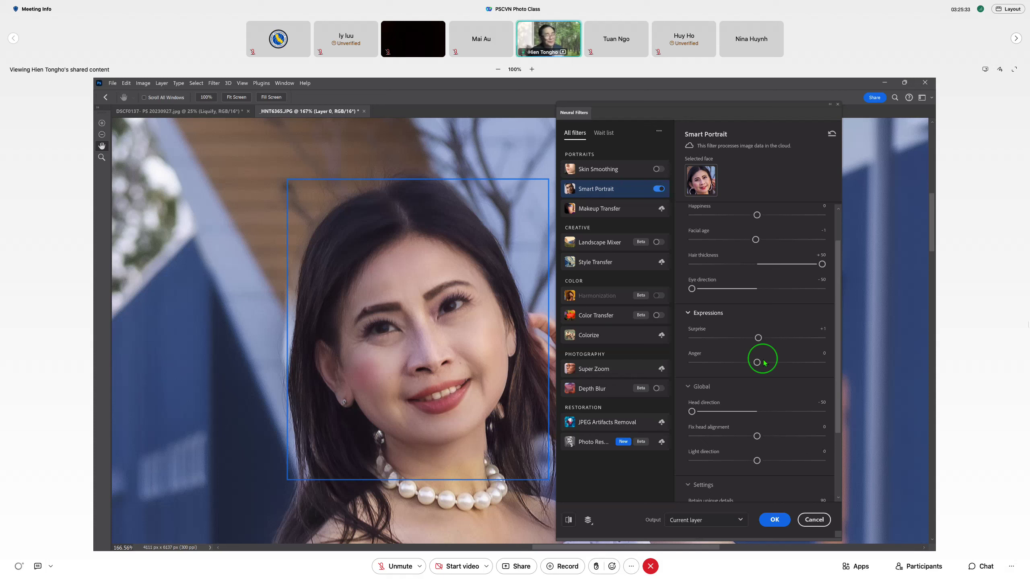
scroll(764, 363, "down", 4)
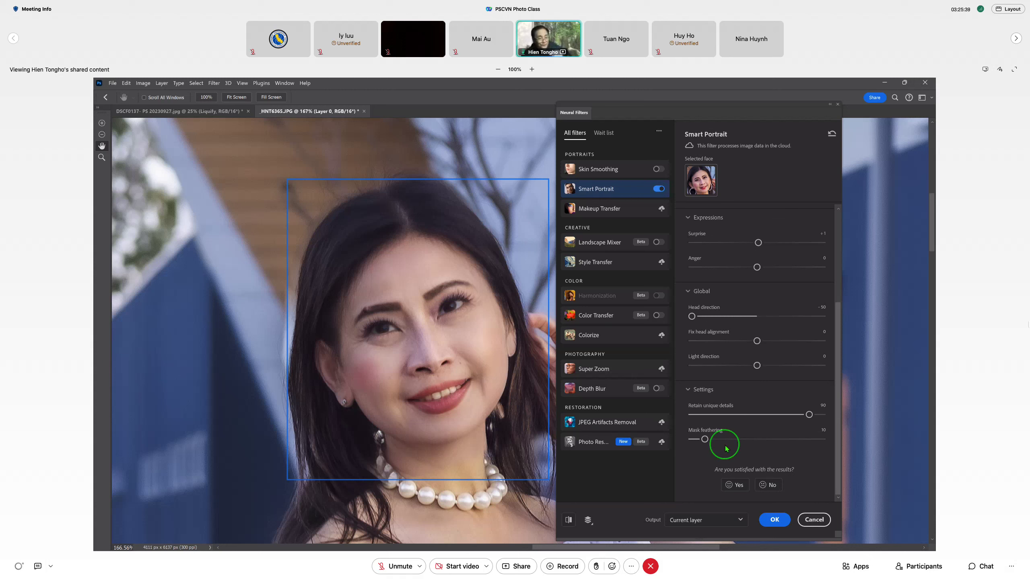
- Apply the Smart Portrait filter with Output set to New layer
left_click(740, 522)
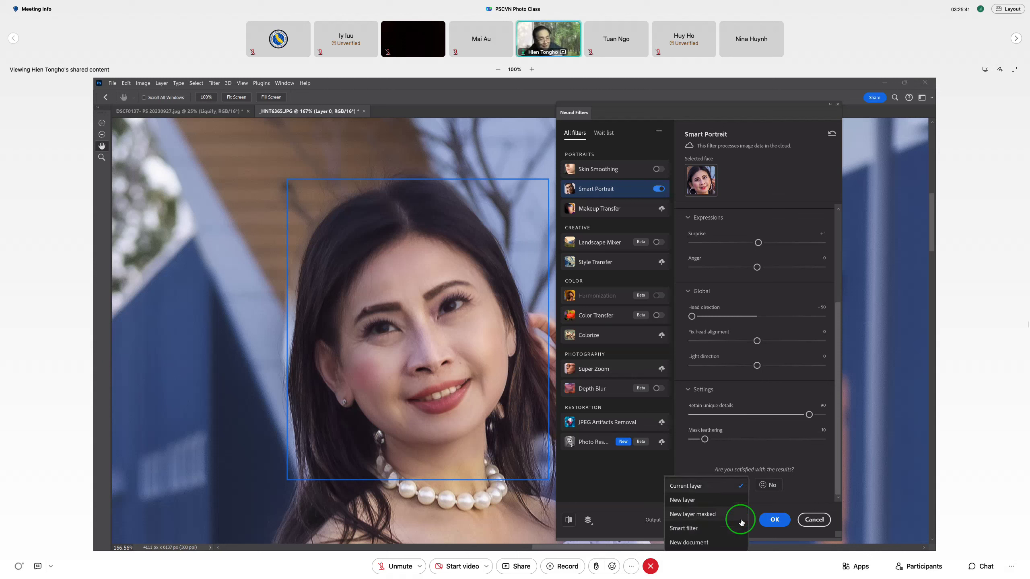
left_click(688, 506)
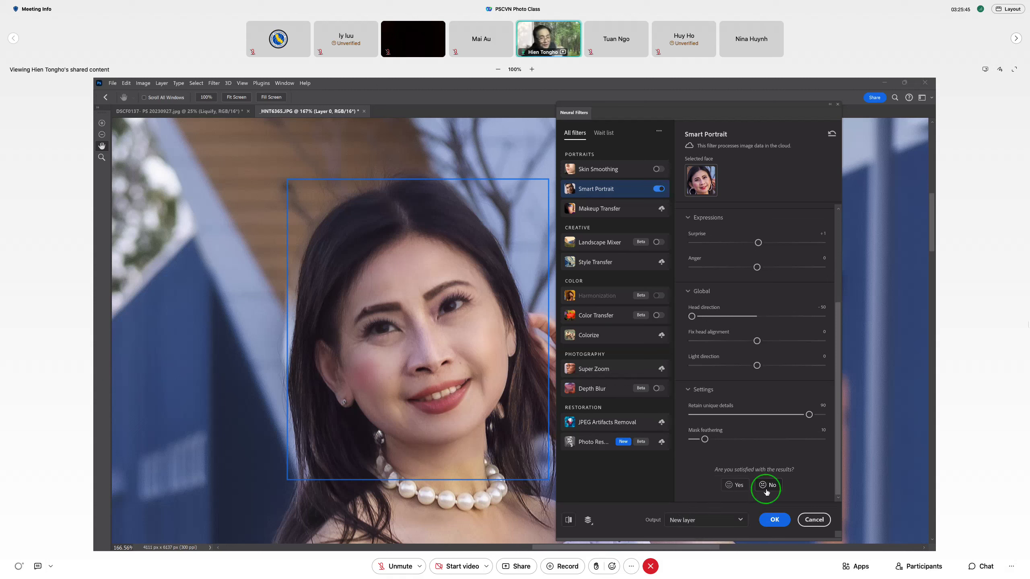
left_click(775, 521)
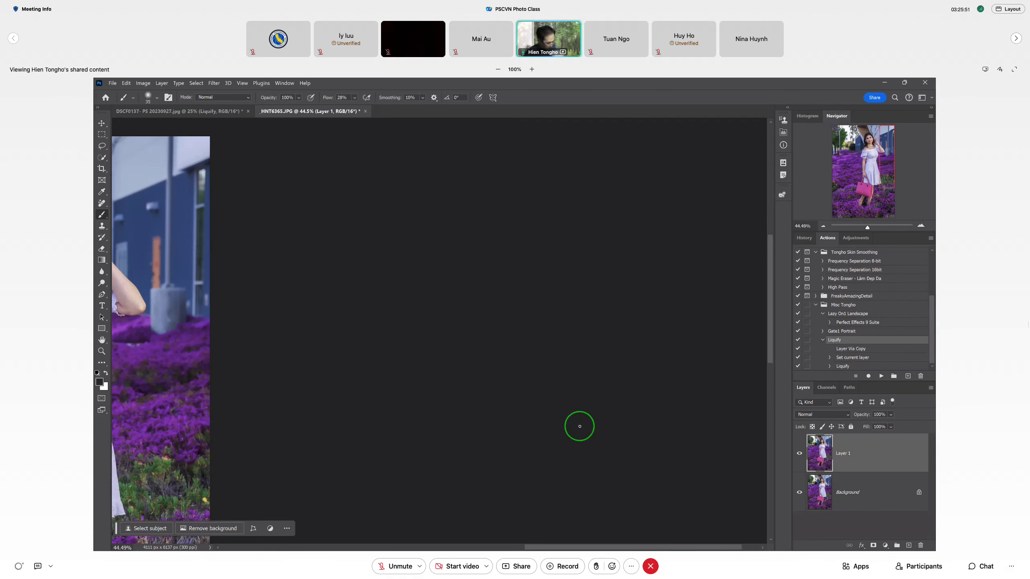
- Fit the image on screen and toggle Layer 1 to compare it with the original
key("ctrl")
key("ctrl+0")
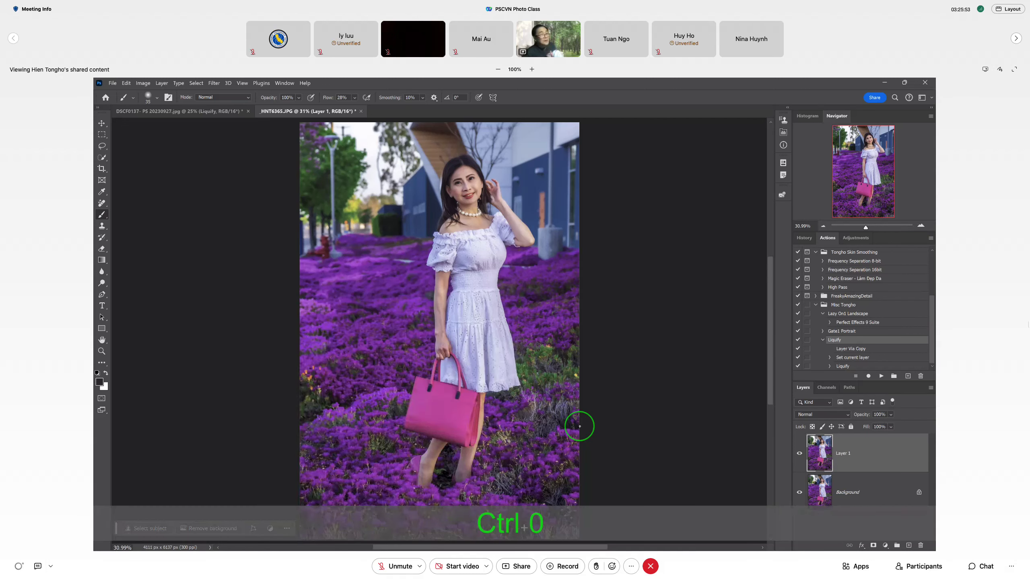
left_click(799, 454)
left_click(799, 453)
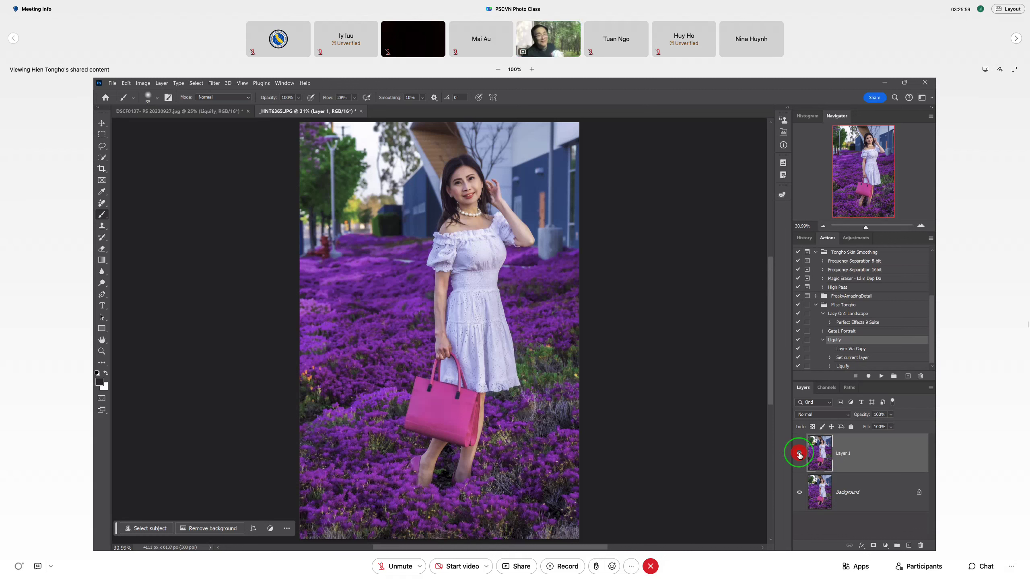
scroll(770, 276, "up", 3)
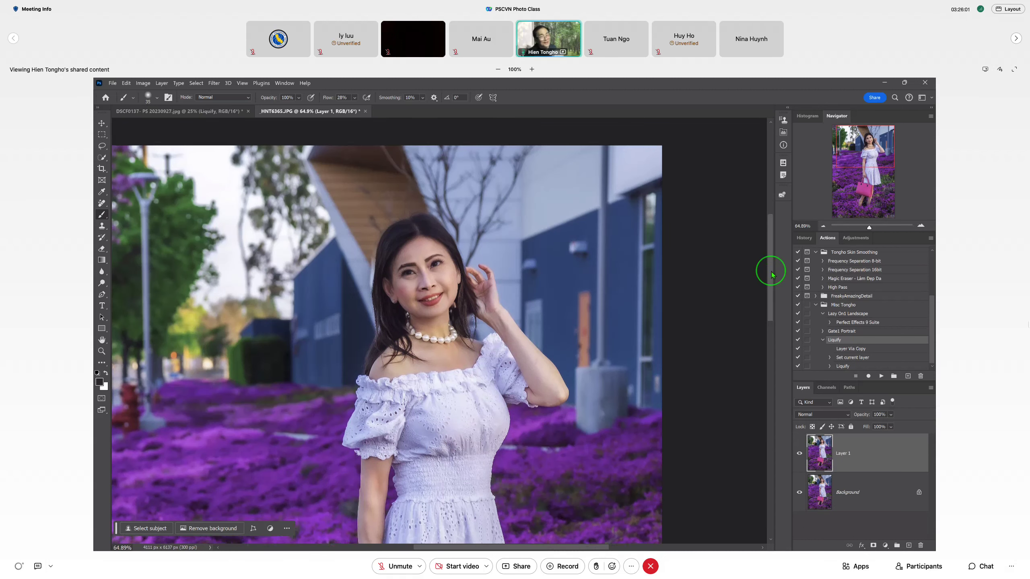
left_click(800, 453)
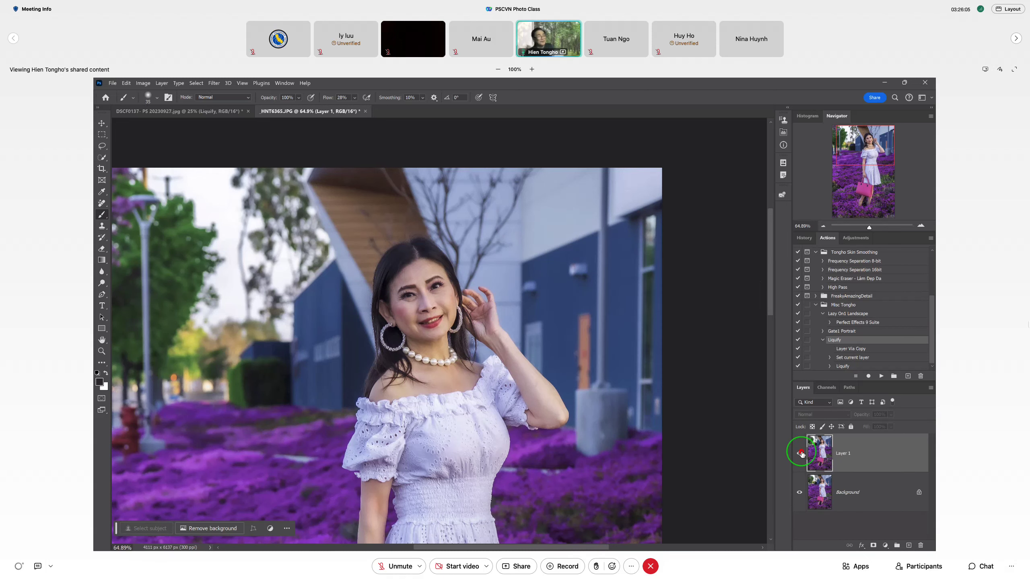
left_click(800, 453)
left_click(800, 453)
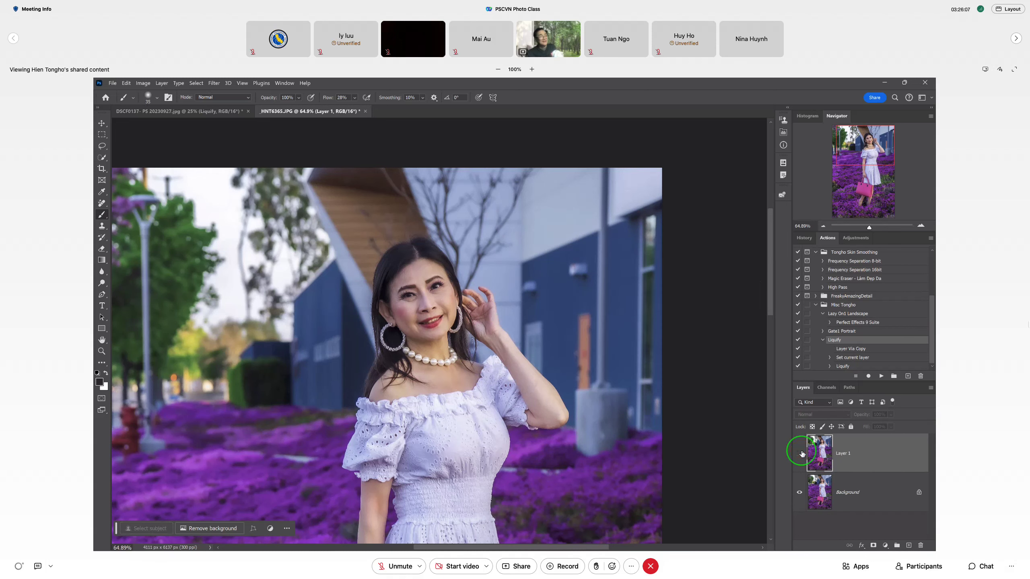
left_click(800, 453)
left_click(800, 453)
left_click(800, 453)
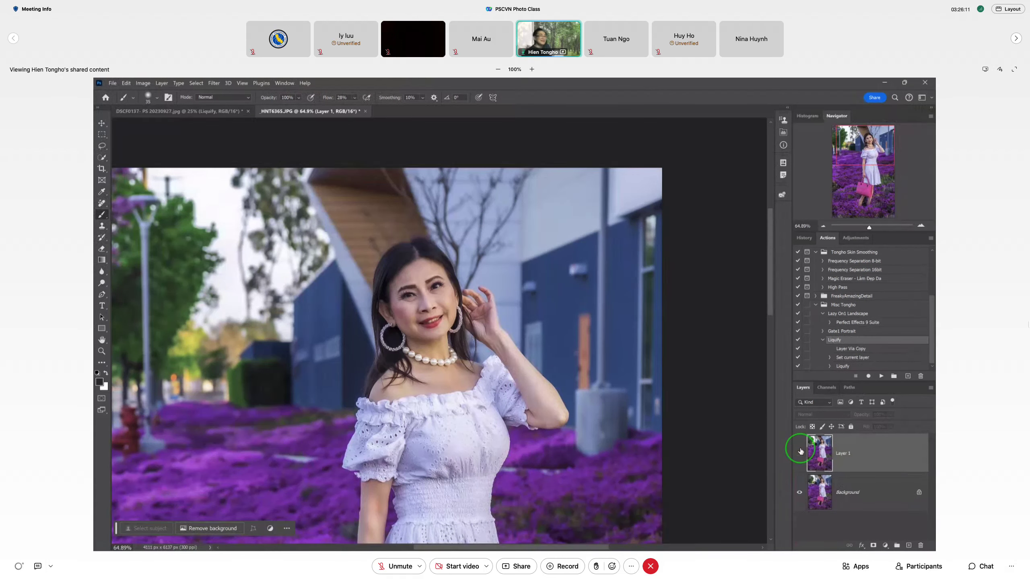
left_click(800, 452)
left_click(800, 455)
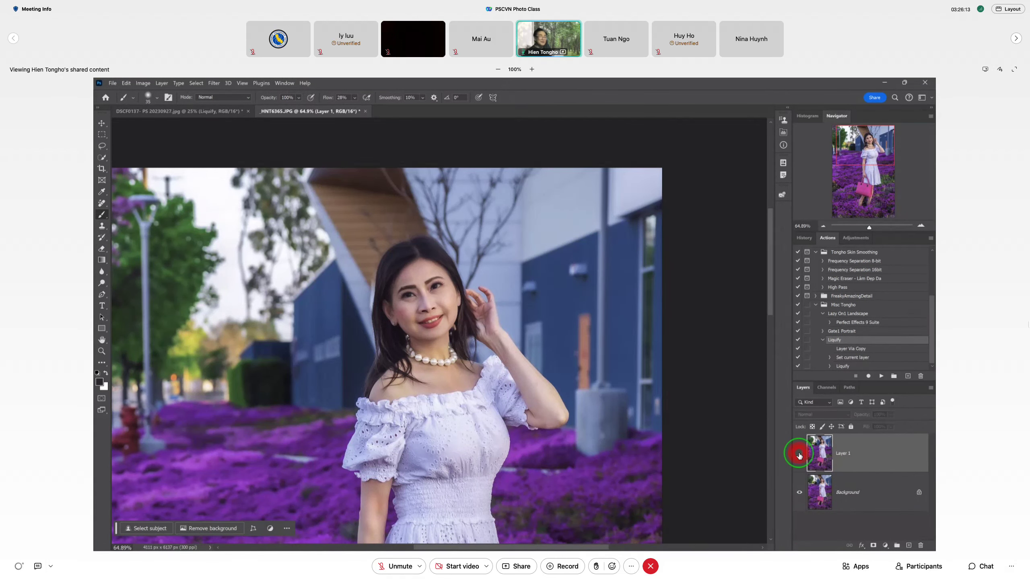
left_click(799, 454)
left_click(799, 455)
left_click(800, 455)
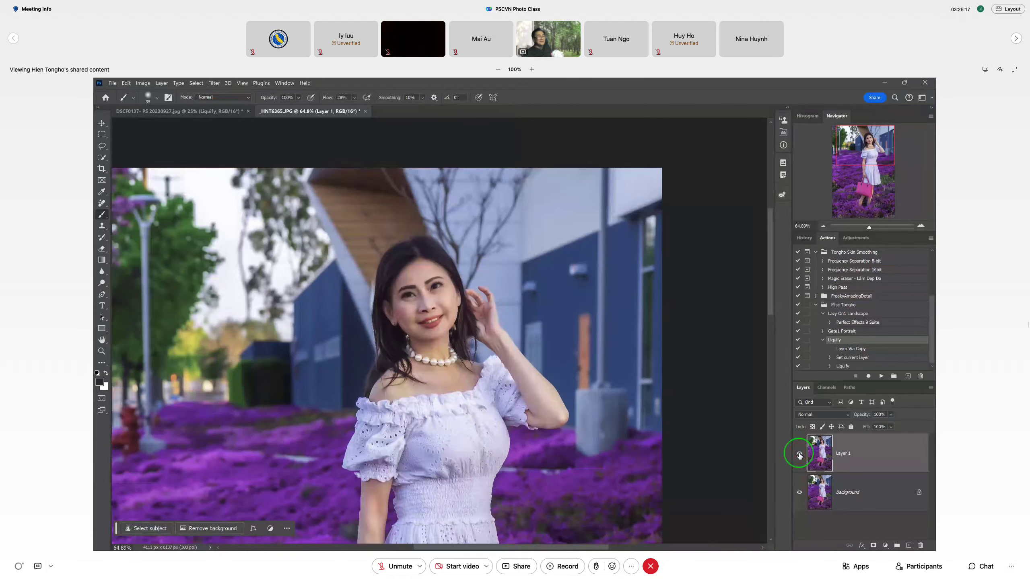
left_click(800, 455)
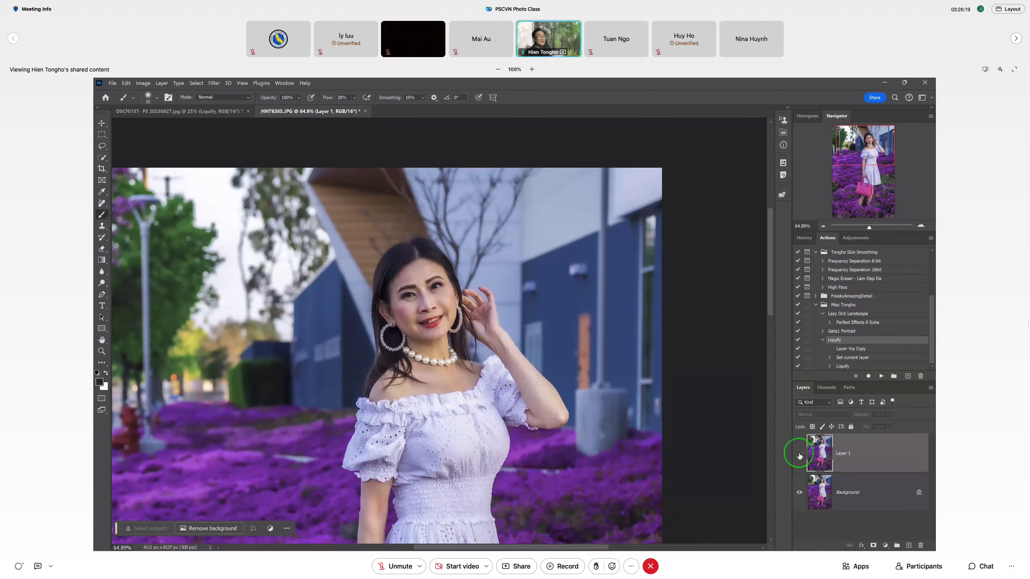
left_click(800, 455)
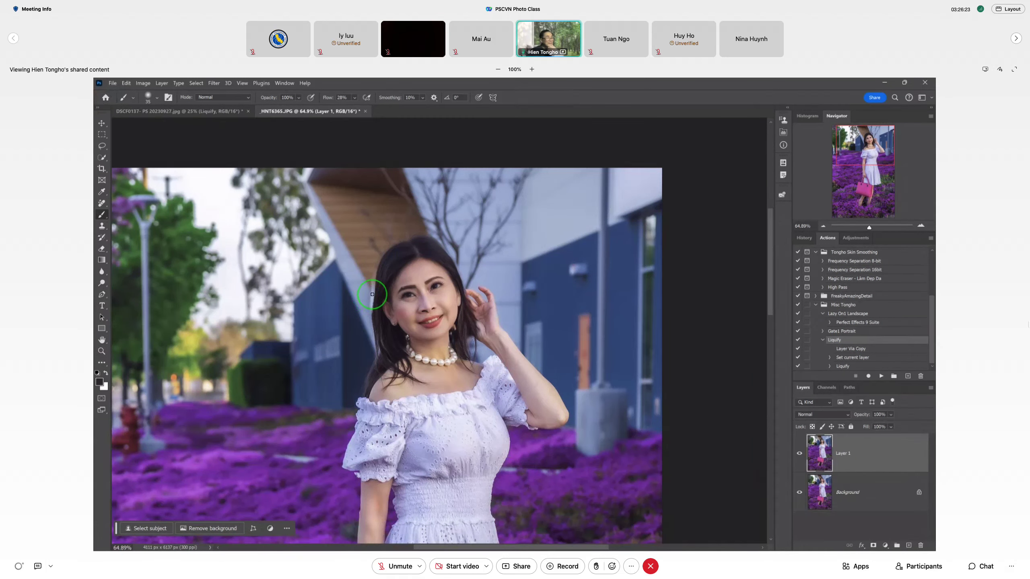
left_click(799, 455)
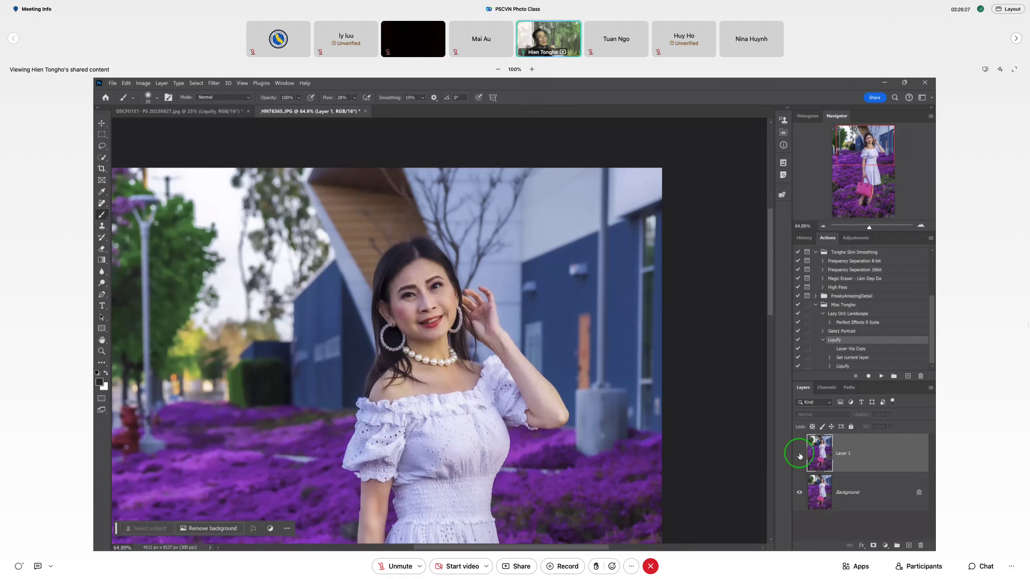
left_click(799, 455)
left_click(799, 455)
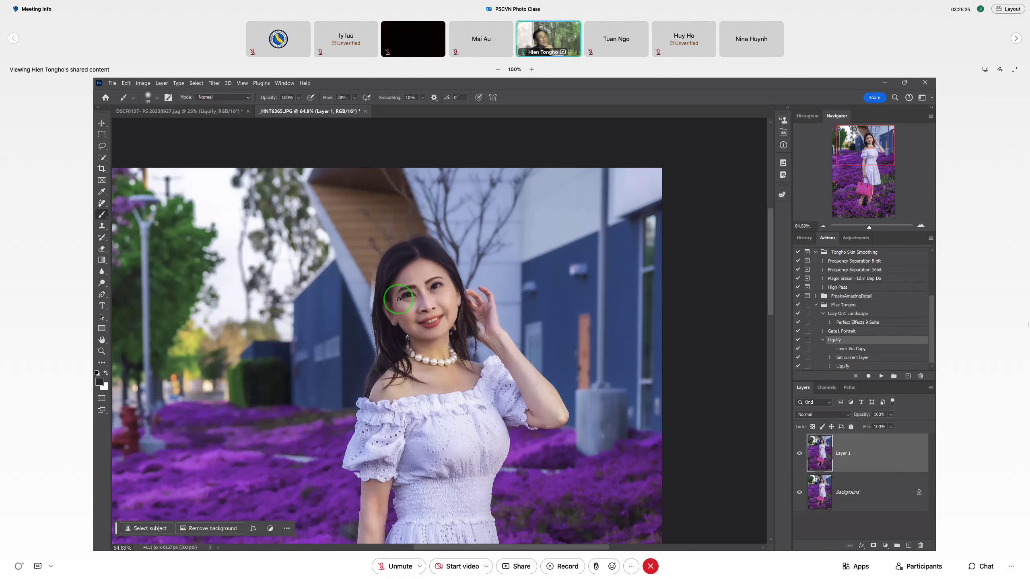
- Zoom in on the face and set up the Remove Tool at brush size 100
scroll(385, 305, "up", 2)
scroll(379, 299, "up", 3)
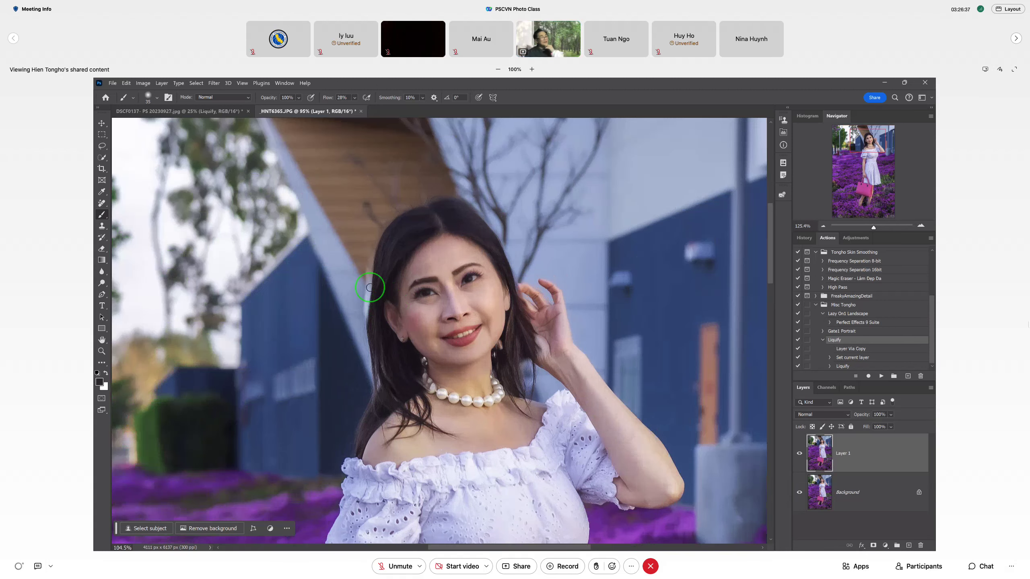
scroll(370, 287, "up", 3)
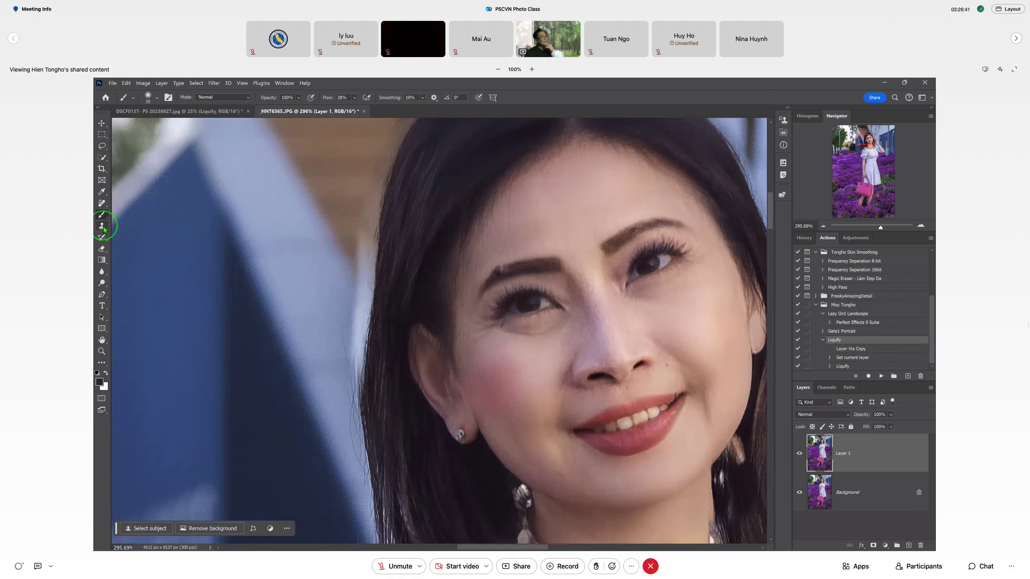
left_click(102, 204)
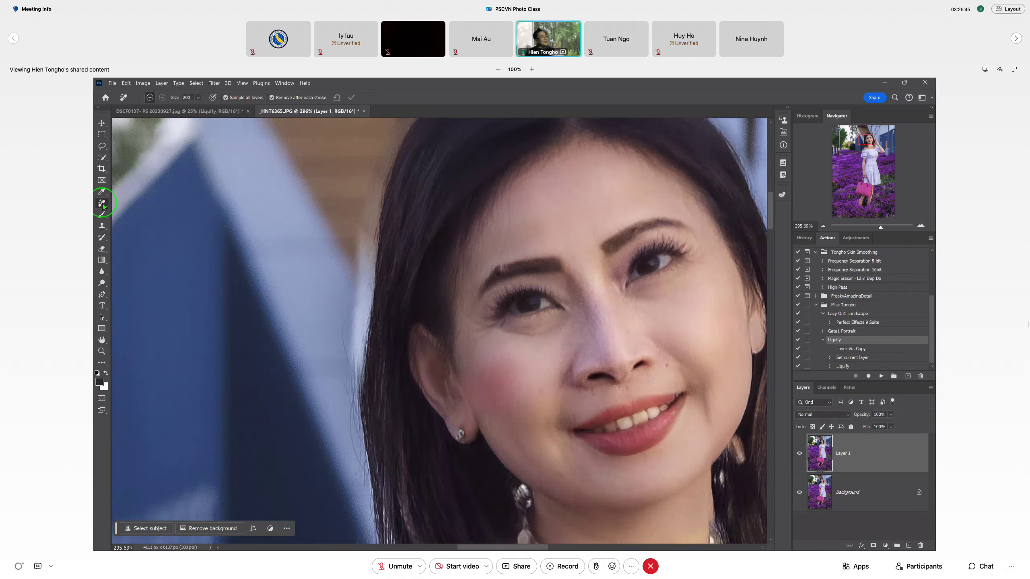
left_click(216, 243)
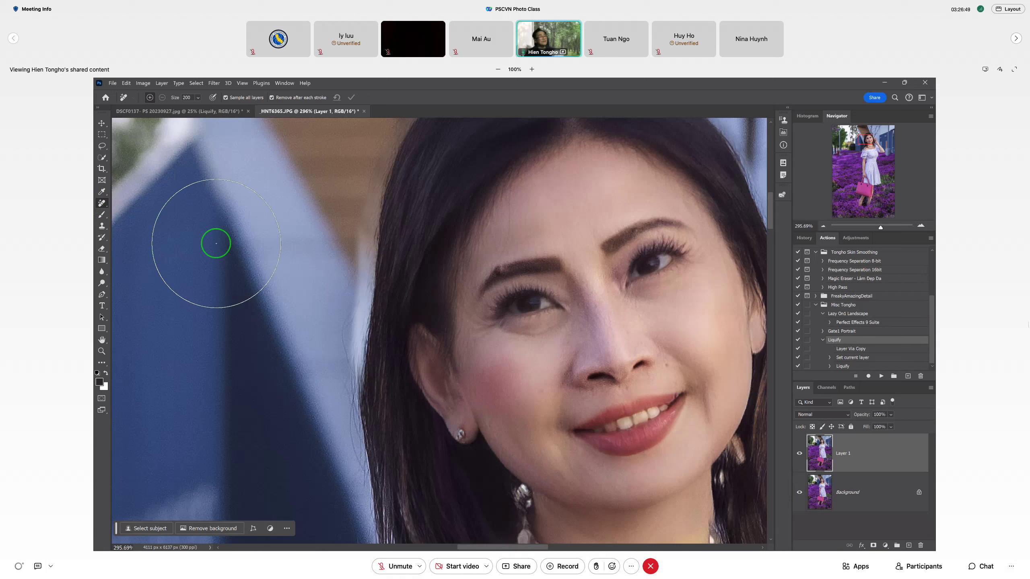
key("bracketleft")
key("bracketleft")
key("bracketleft")
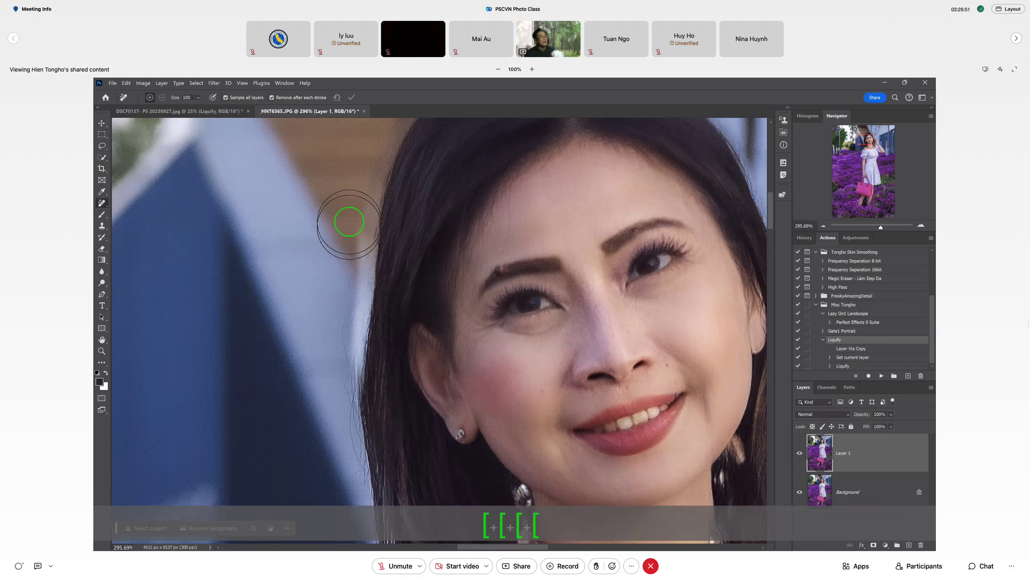
- Paint out the stray flyaway hairs along the left hair edge
left_click_drag(349, 222, 338, 367)
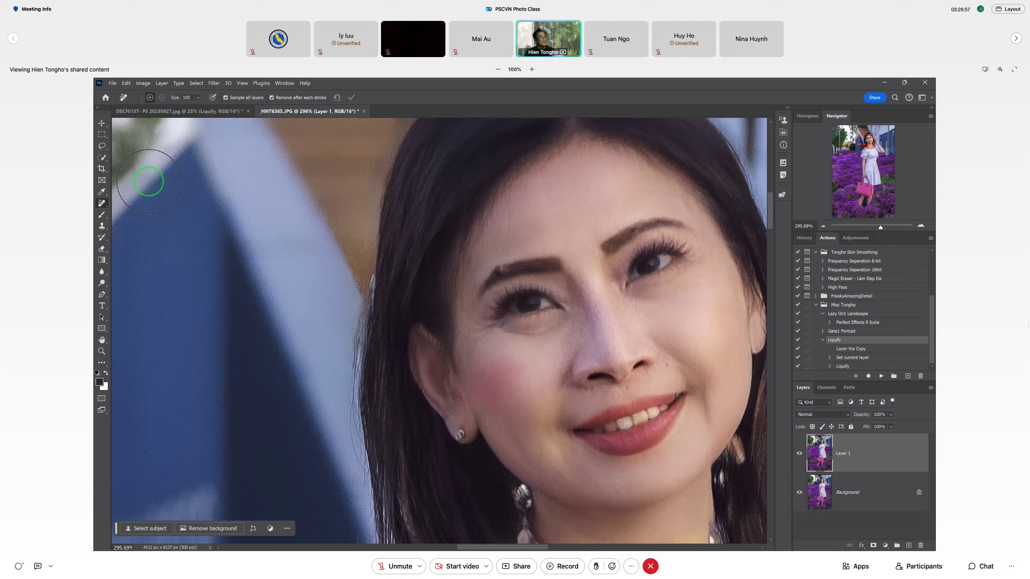
left_click(349, 282)
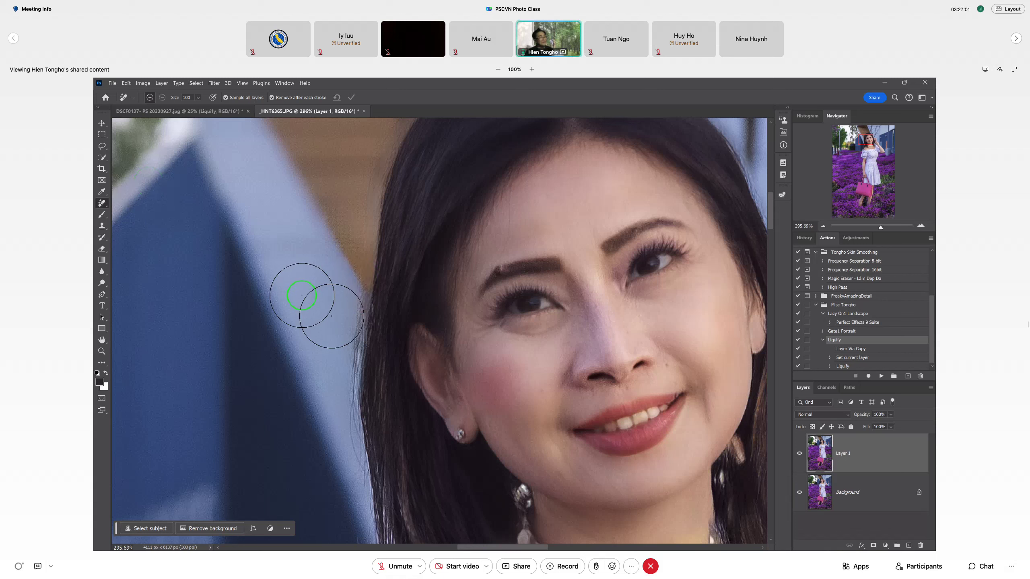
left_click_drag(339, 315, 336, 393)
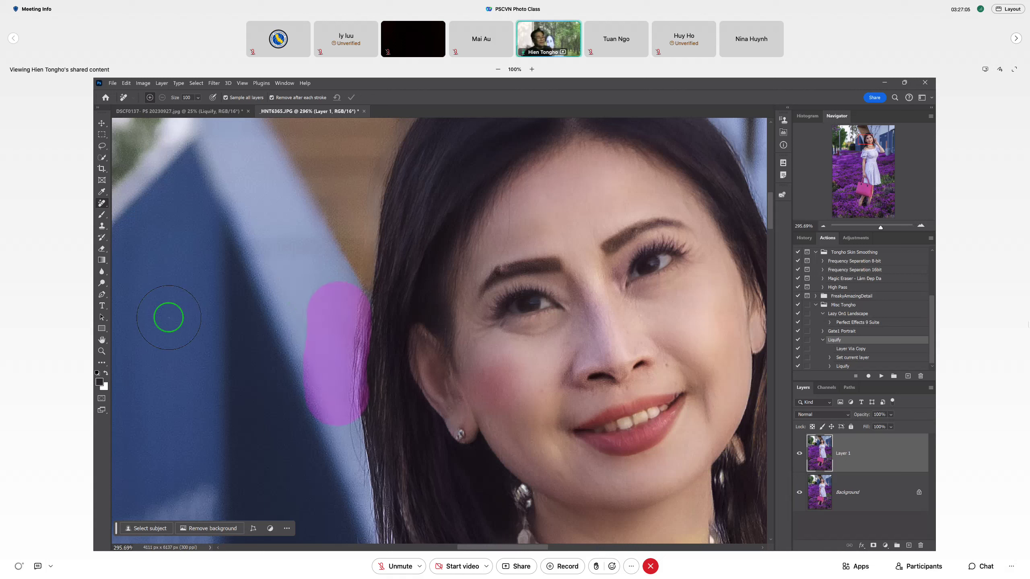
left_click(376, 330)
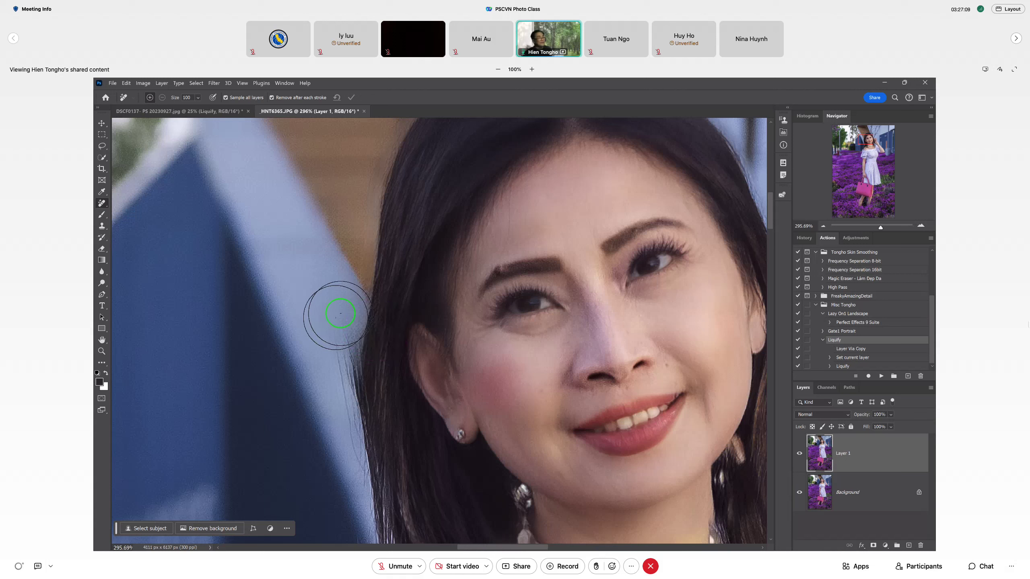
left_click_drag(340, 314, 344, 378)
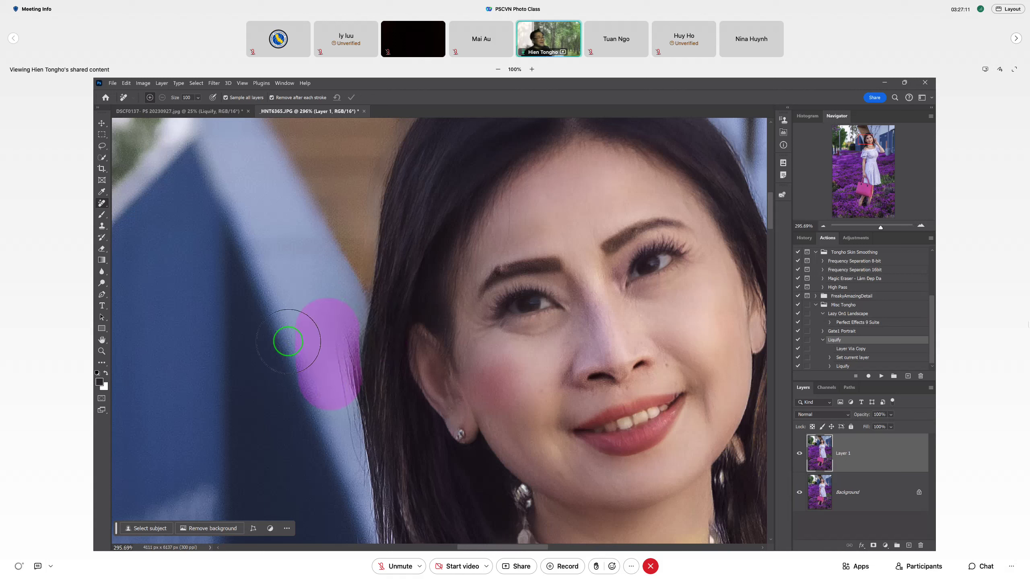
left_click_drag(330, 336, 329, 396)
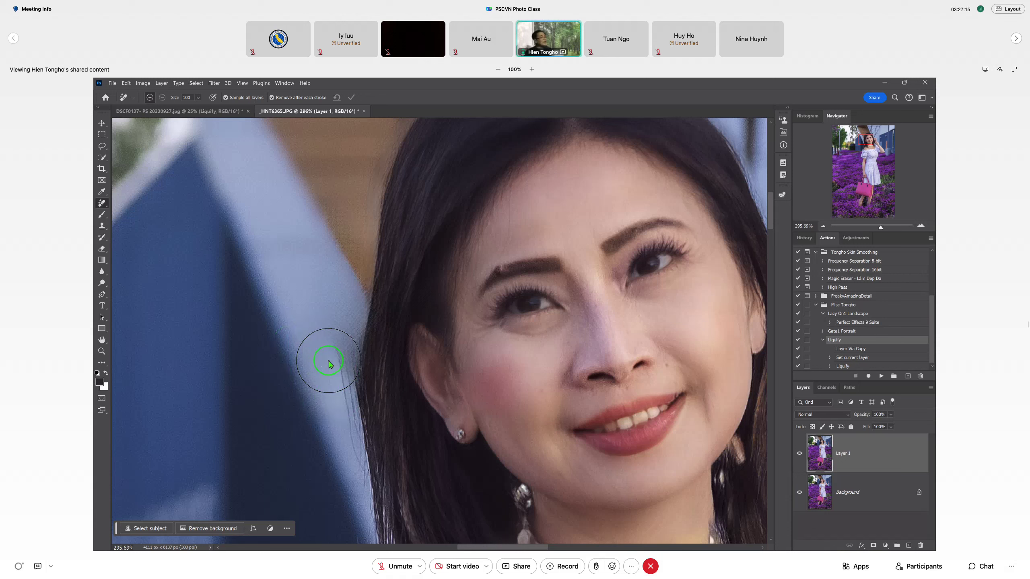
- Try a Clone Stamp stroke of wall texture, then switch to the Healing Brush Tool
left_click(102, 226)
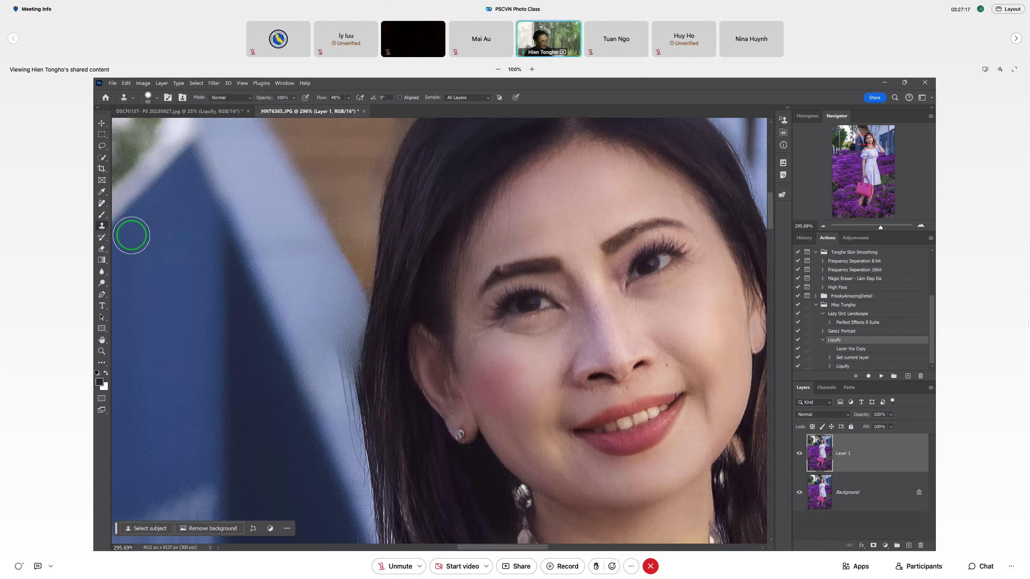
key("alt")
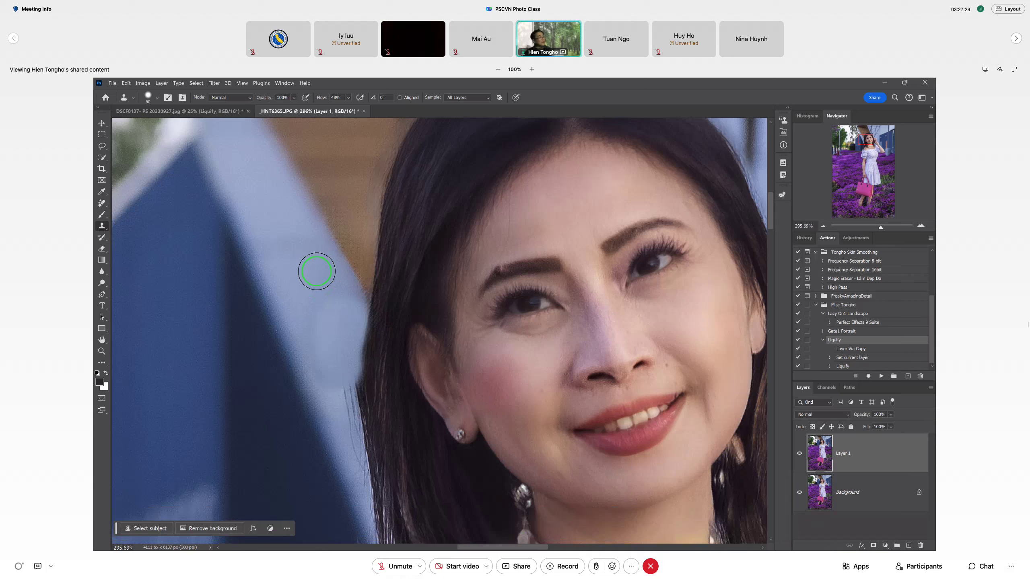
left_click_drag(284, 264, 248, 258)
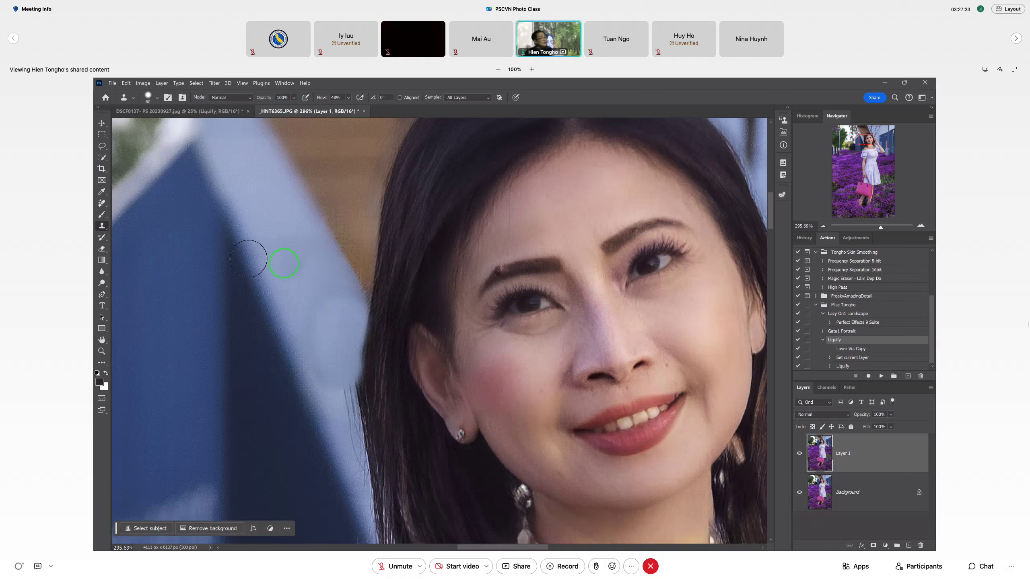
left_click(102, 203)
left_click(118, 213)
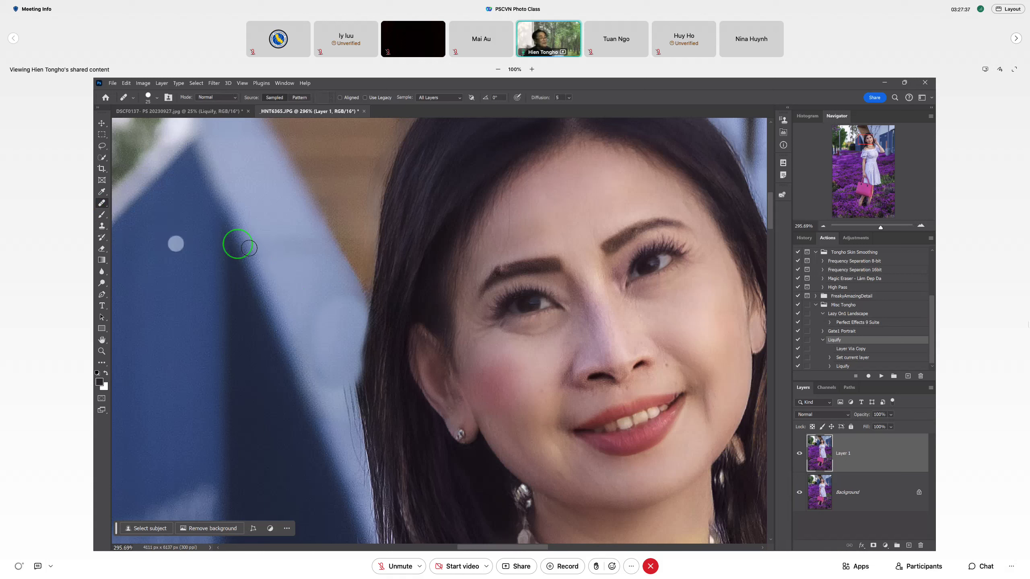
- Sample the blue wall near the hair and heal the background along the hair edge
key("alt")
left_click(290, 257, "alt")
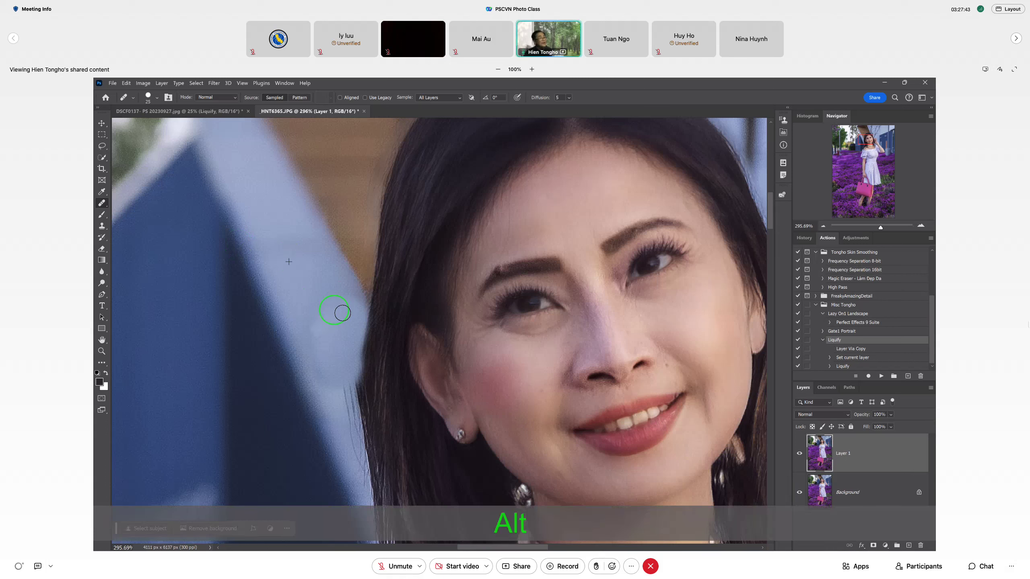
left_click(308, 244, "alt")
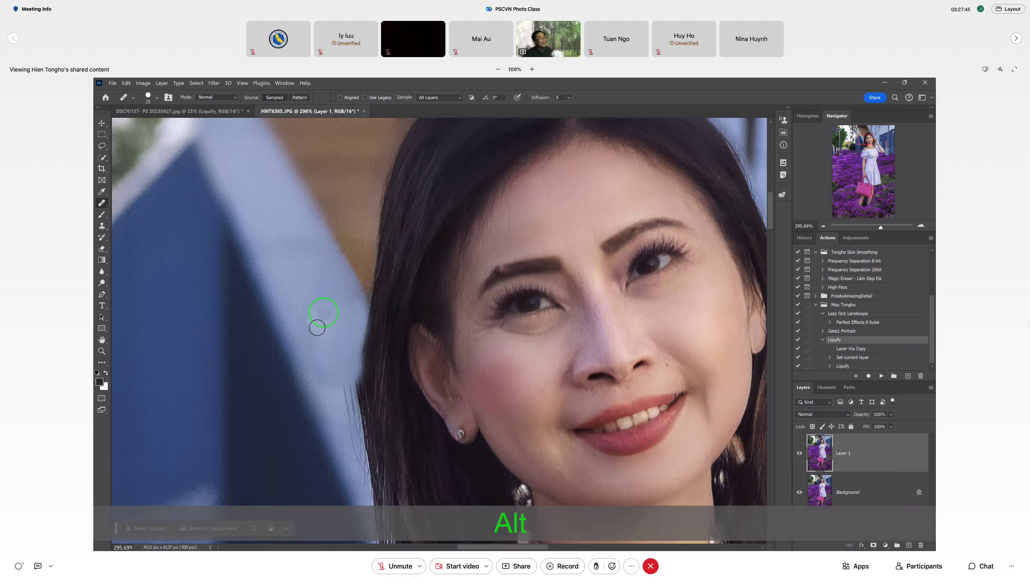
left_click_drag(317, 328, 347, 312)
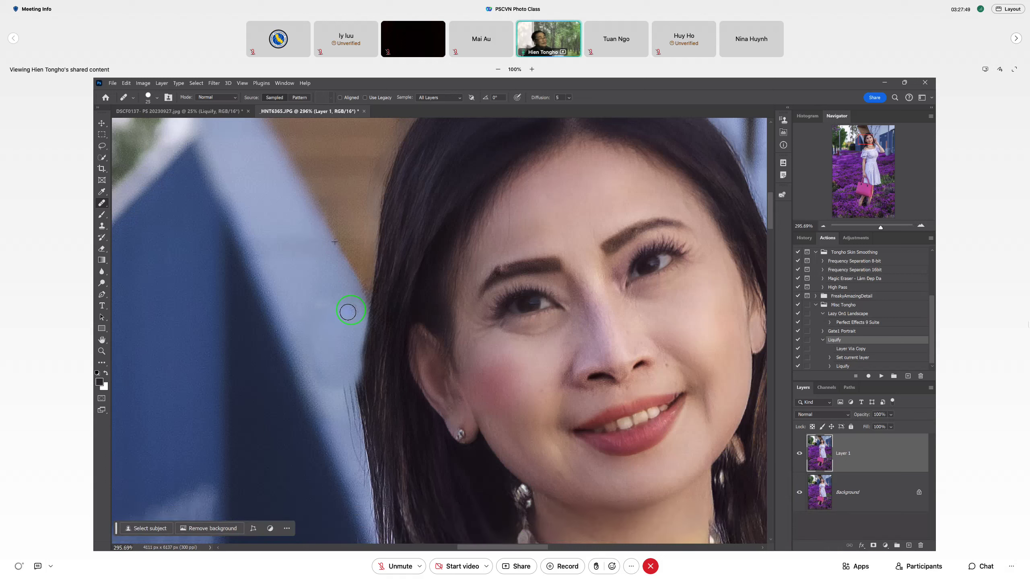
key("alt")
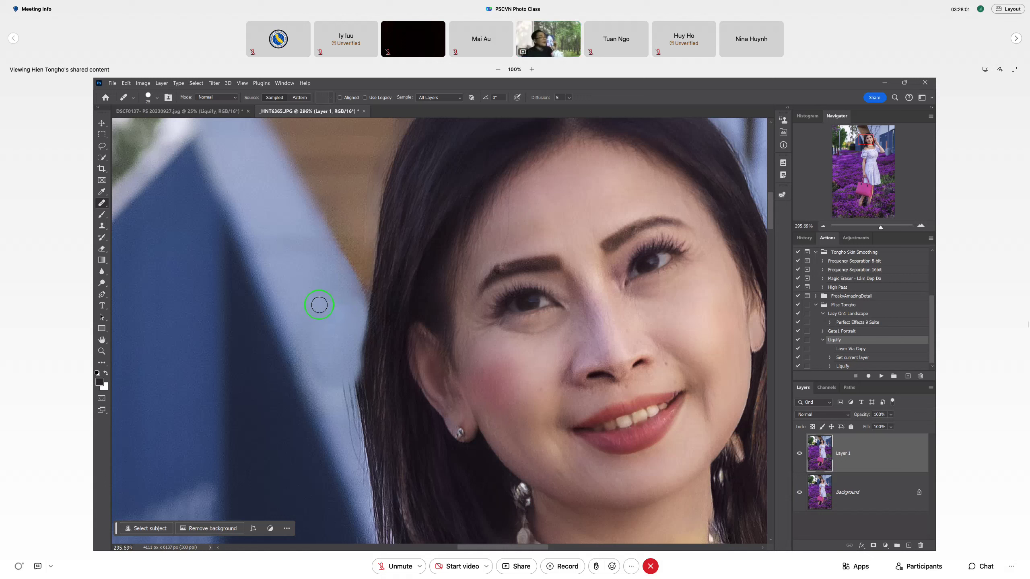
- With the Remove Tool, erase four small spots on the blue wall beside the hair
right_click(102, 203)
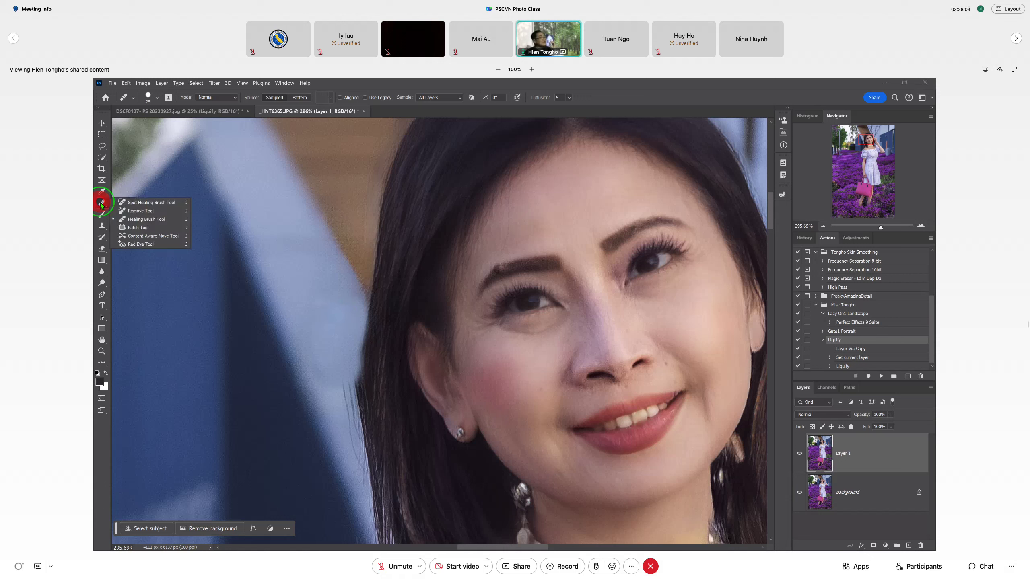
left_click(128, 211)
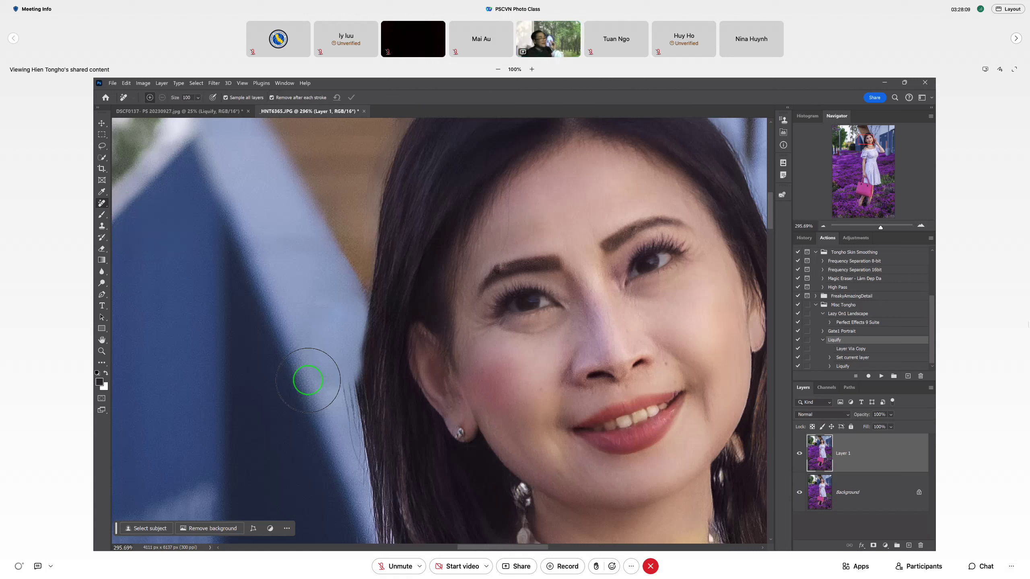
left_click(308, 380)
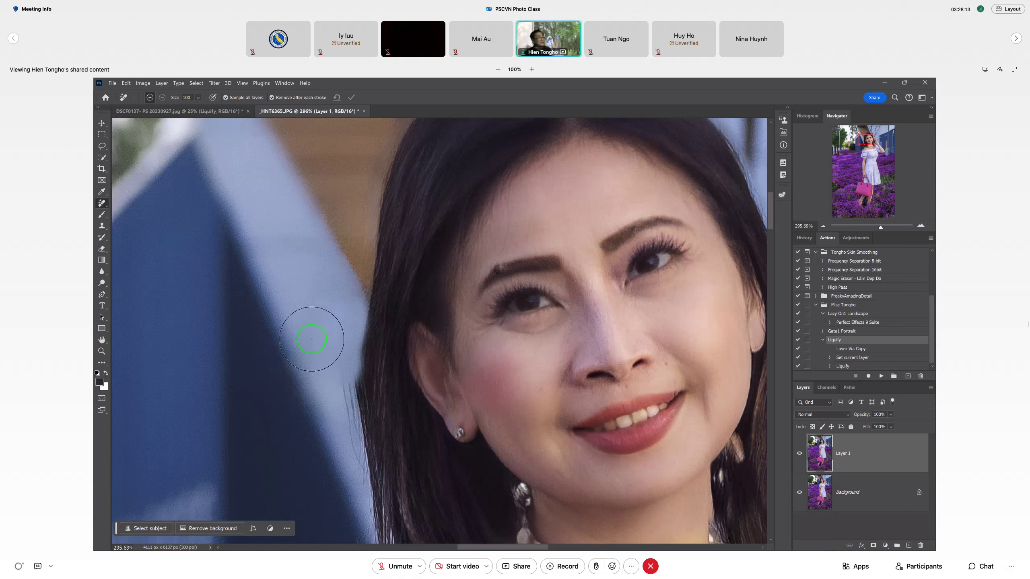
left_click(311, 339)
left_click(330, 305)
left_click(286, 245)
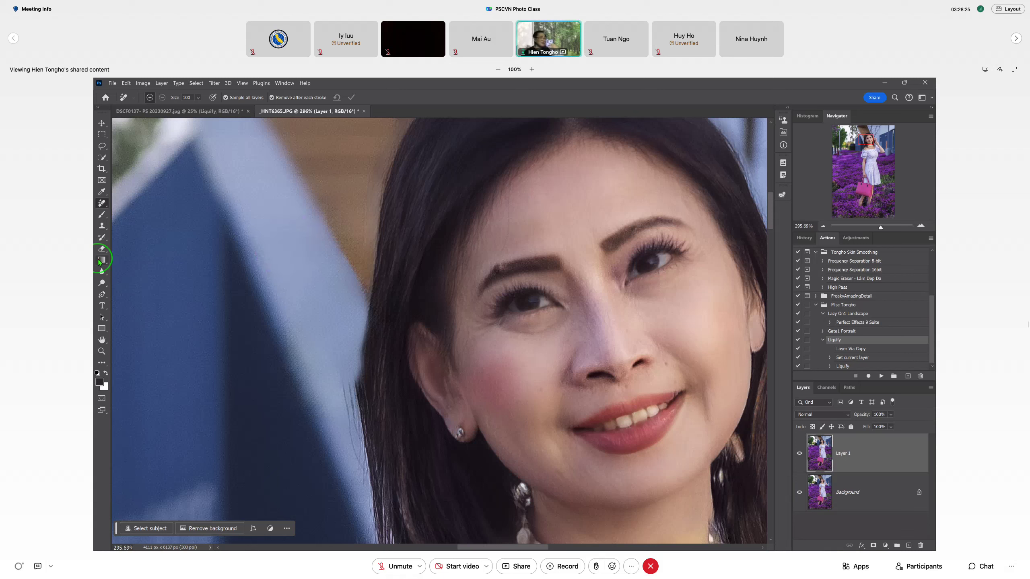
- Zoom out and toggle Layer 1 to compare before and after, leaving it hidden
scroll(304, 368, "down", 3)
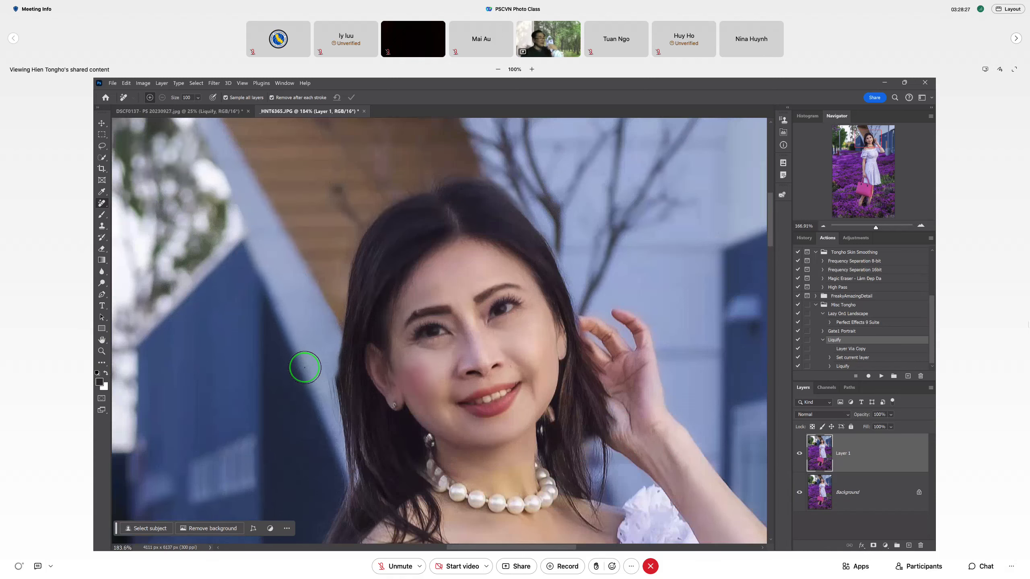
scroll(304, 367, "down", 1)
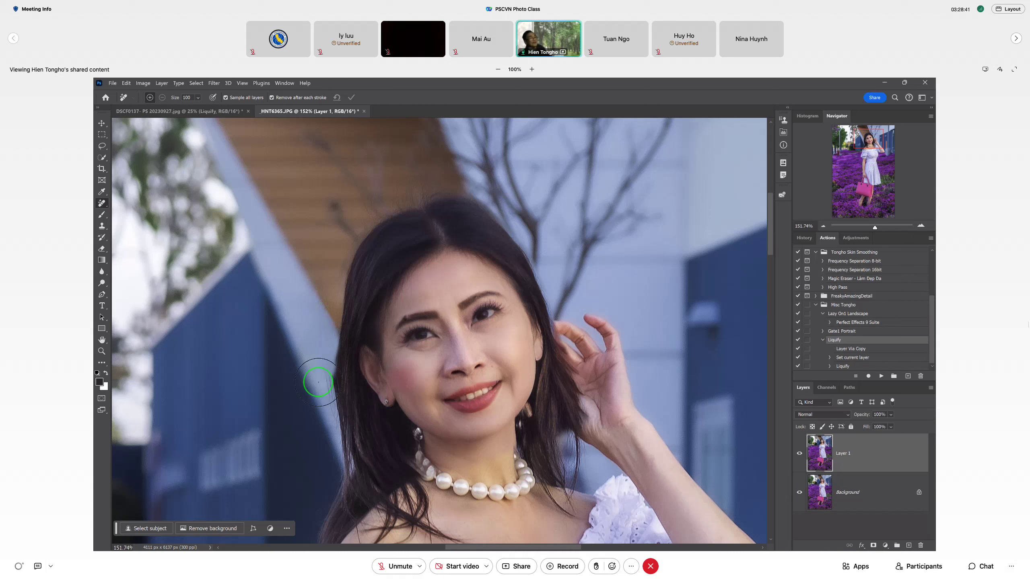
scroll(547, 230, "down", 3)
scroll(551, 230, "down", 2)
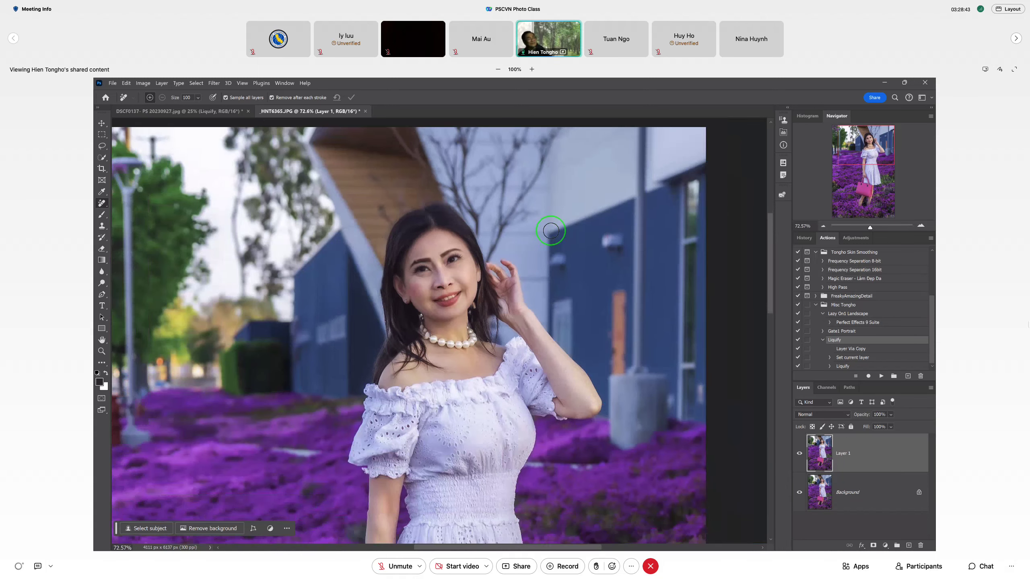
left_click(800, 454)
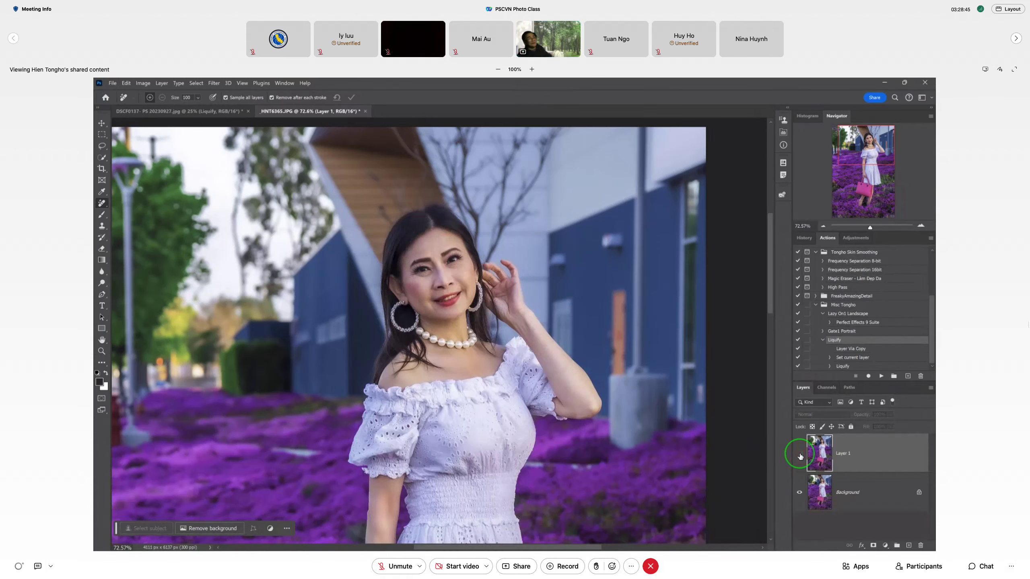
left_click(800, 454)
left_click(799, 454)
left_click(799, 454)
scroll(616, 395, "down", 3)
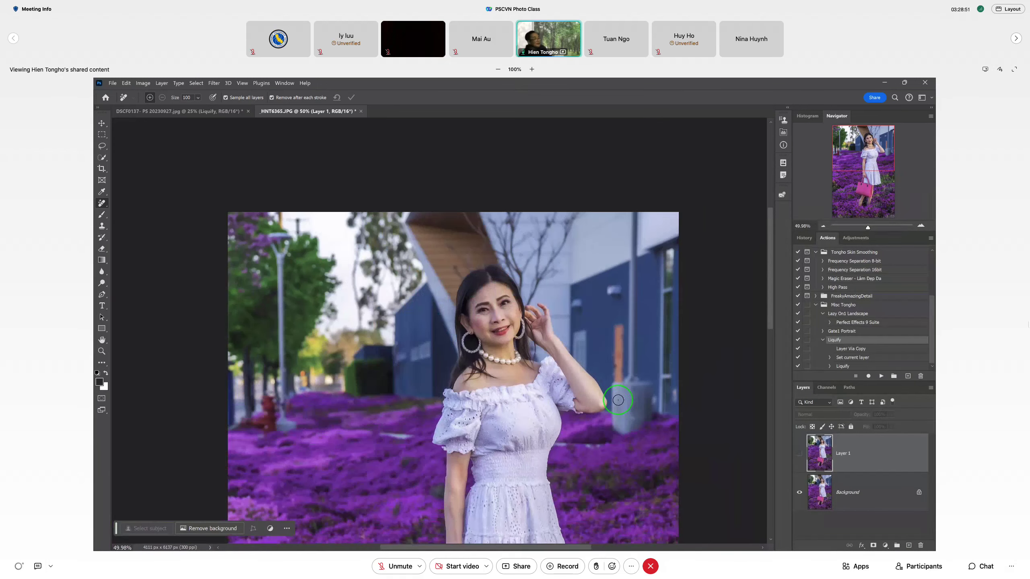
scroll(618, 399, "up", 2)
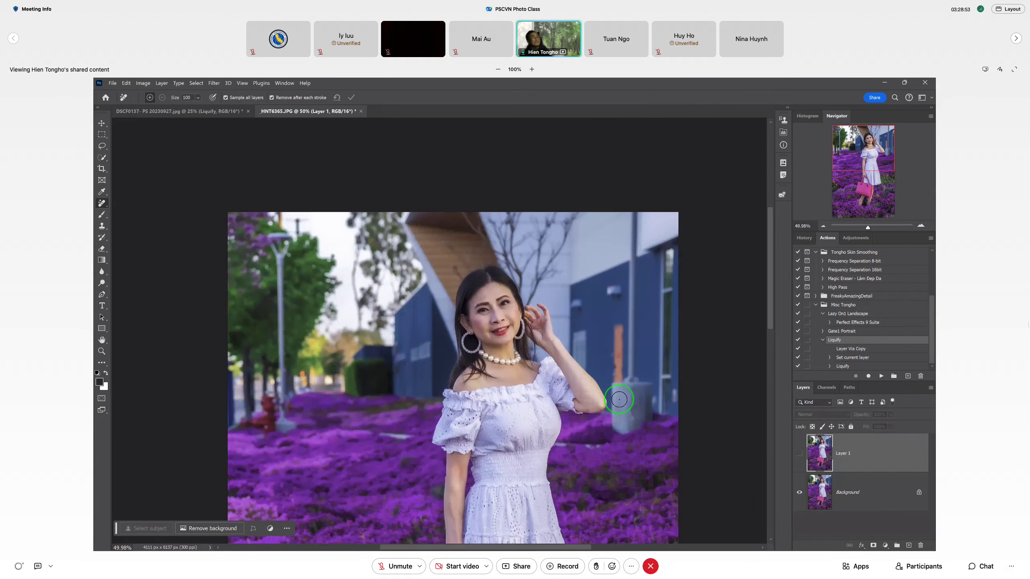
scroll(619, 399, "up", 2)
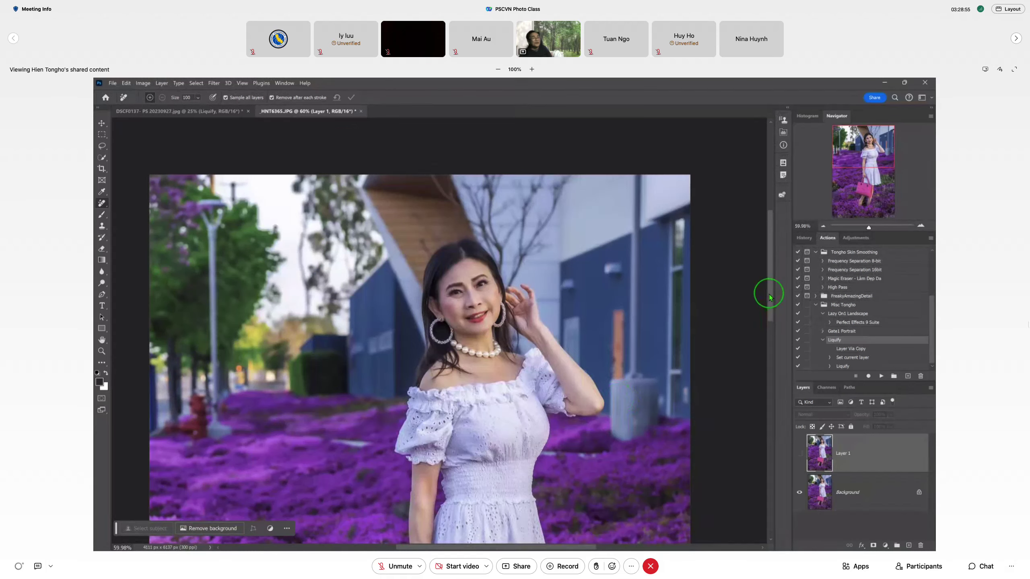
left_click_drag(770, 293, 772, 302)
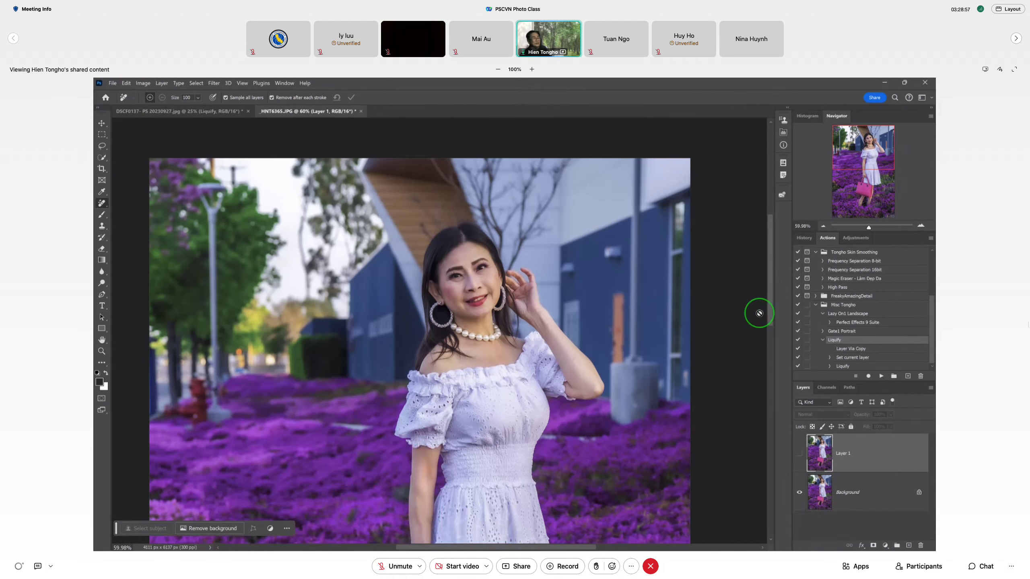
- Fit the whole handbag photo in the window with Ctrl+0
key("ctrl+0")
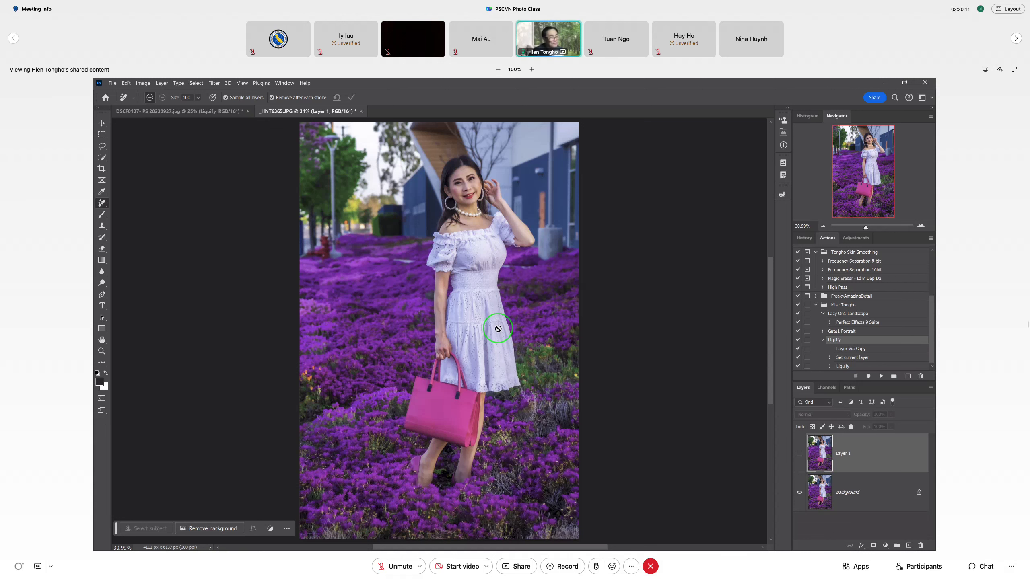
- Zoom in to inspect the dress, then switch to the DSCF0137 plaid-shirt photo
scroll(498, 328, "down", 2)
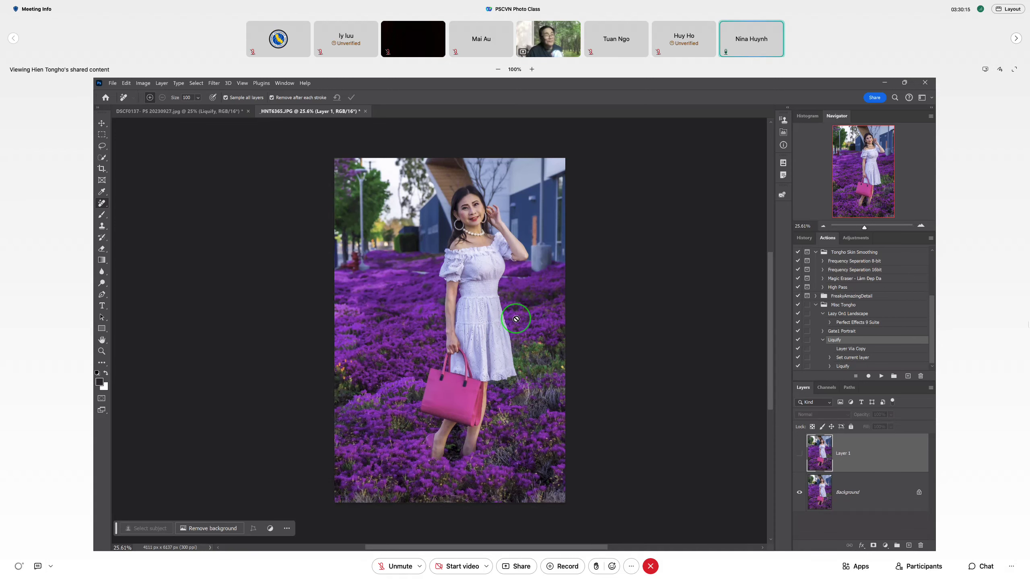
scroll(477, 286, "up", 4)
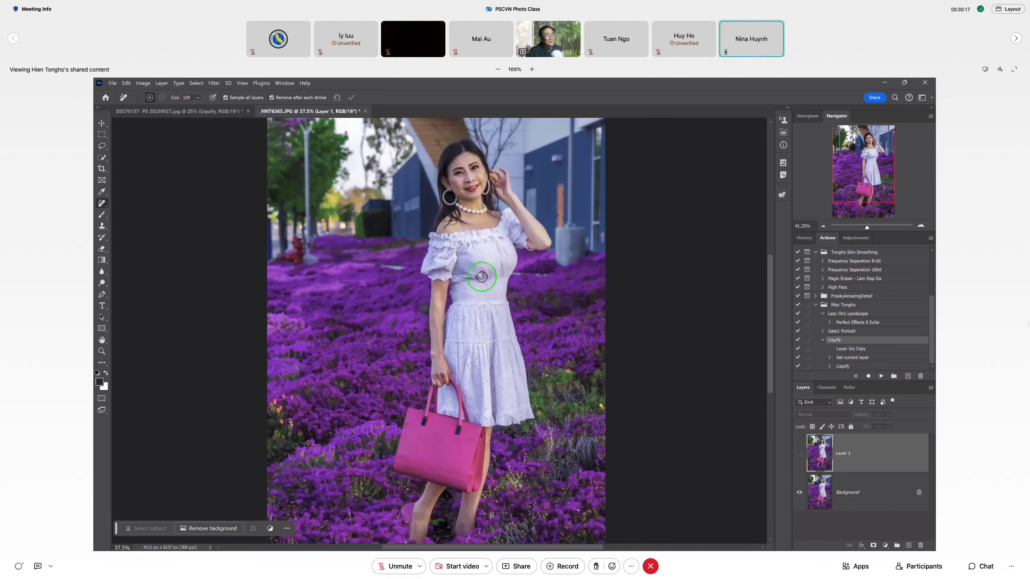
scroll(482, 277, "up", 3)
scroll(482, 277, "up", 5)
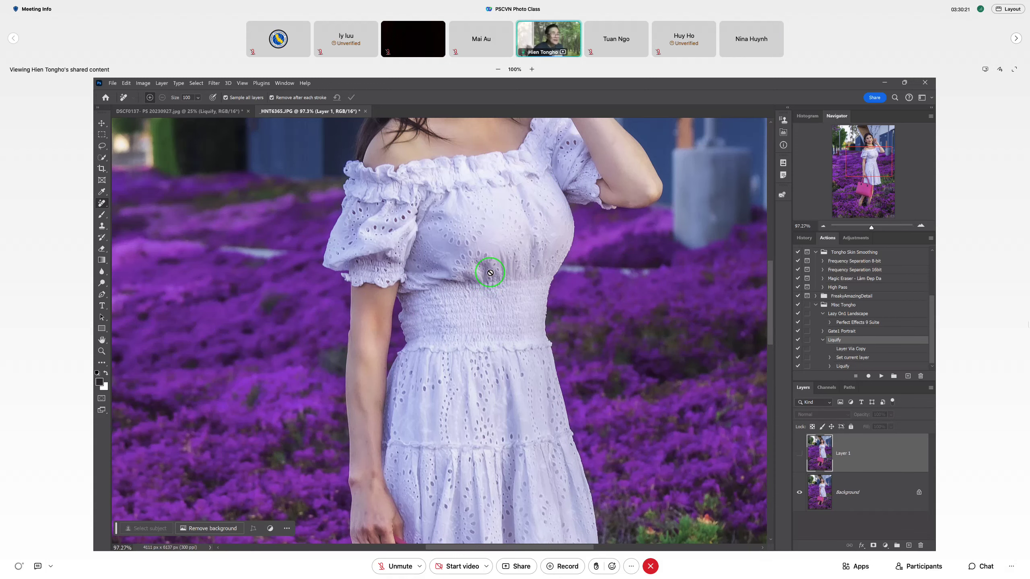
scroll(490, 272, "down", 1)
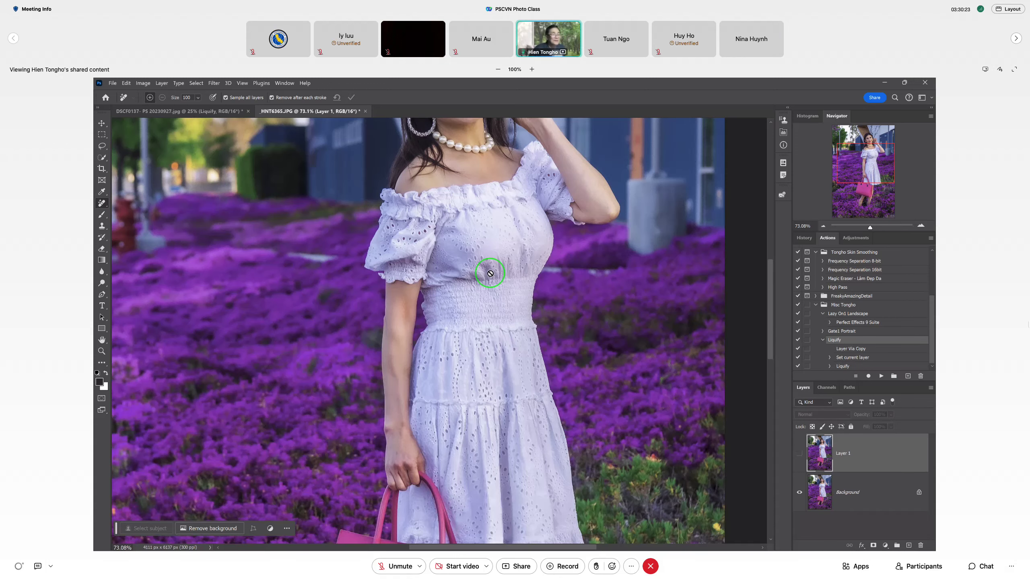
scroll(494, 274, "down", 1)
scroll(497, 275, "down", 1)
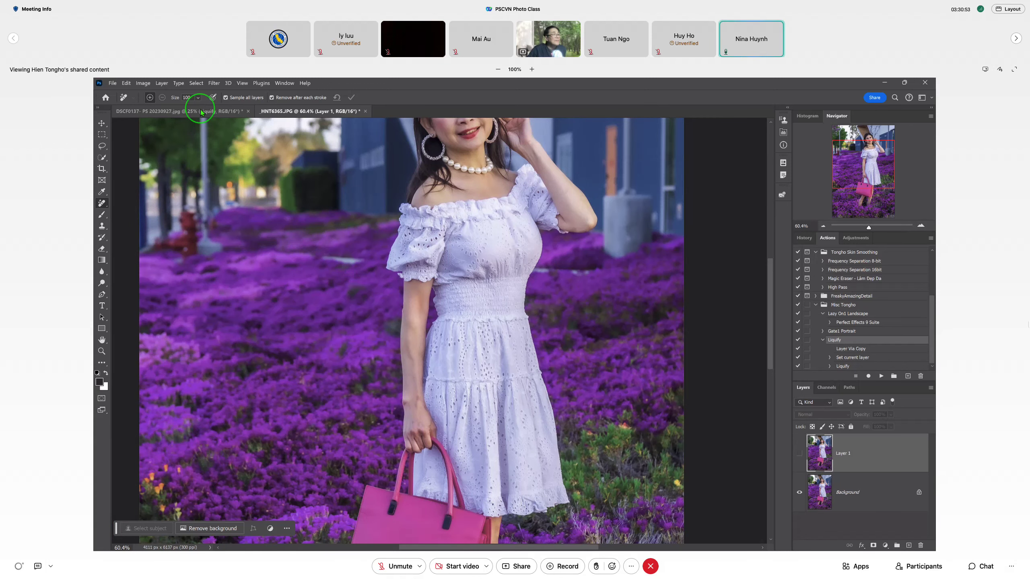
left_click(201, 112)
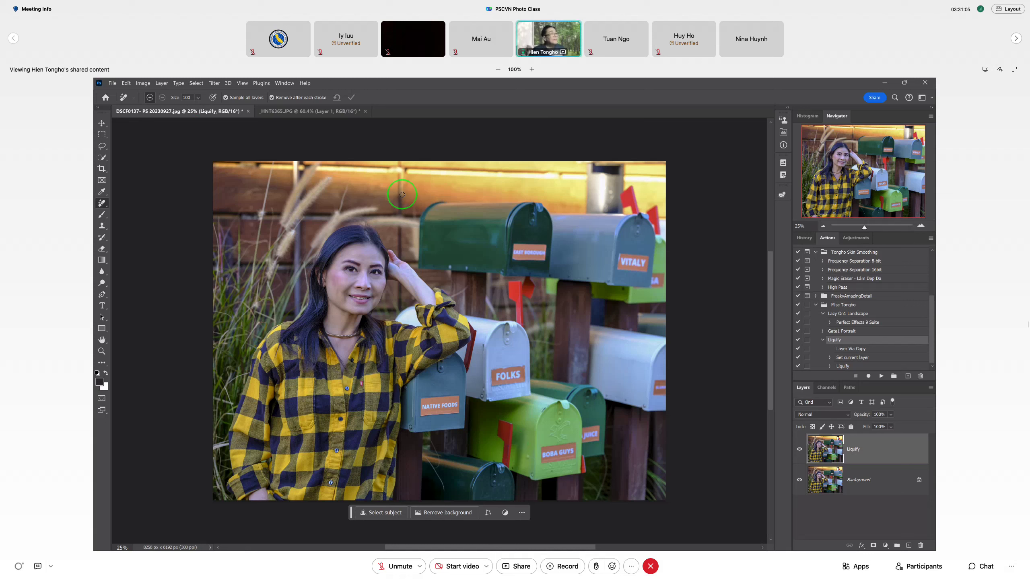
- Open the Liquify filter from the Filter menu on the DSCF0137 portrait
left_click(215, 84)
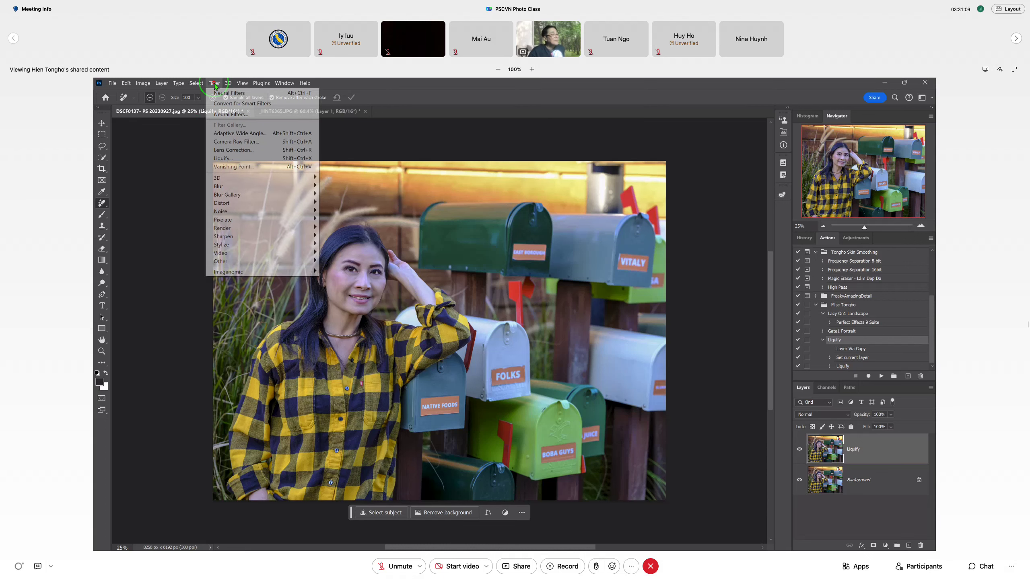
left_click(225, 159)
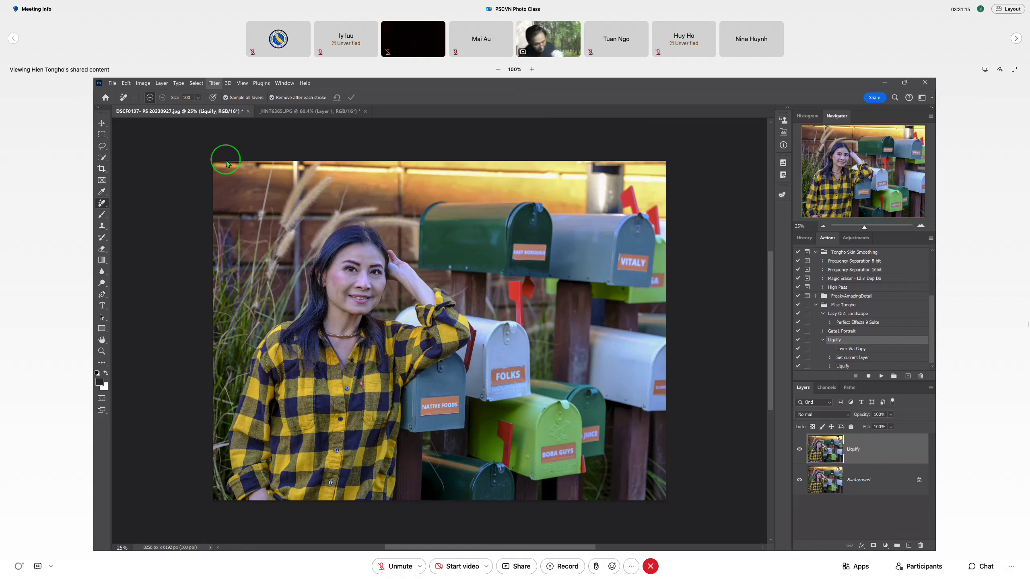
- With a larger Forward Warp brush, push the plaid shirt's side by the mailbox inward
key("ctrl+shift+x")
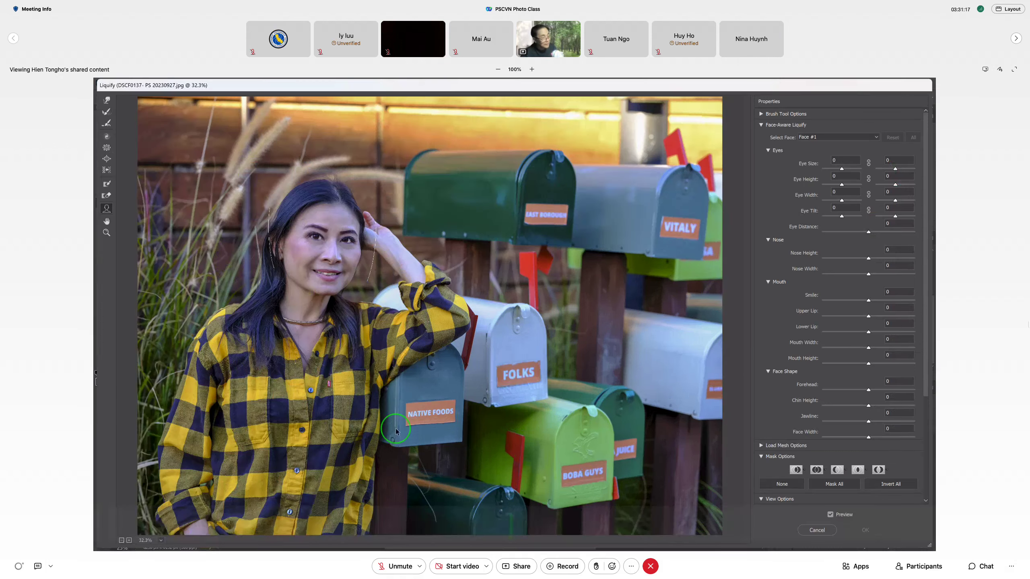
key("bracketright")
key("bracketright")
key("bracketright")
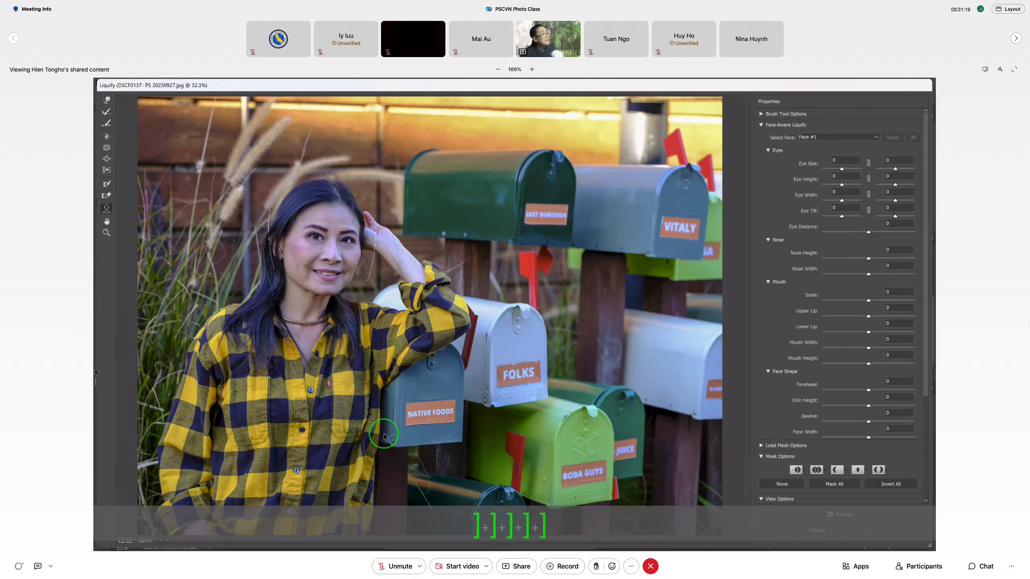
key("bracketright")
key("bracketright")
key("bracketright")
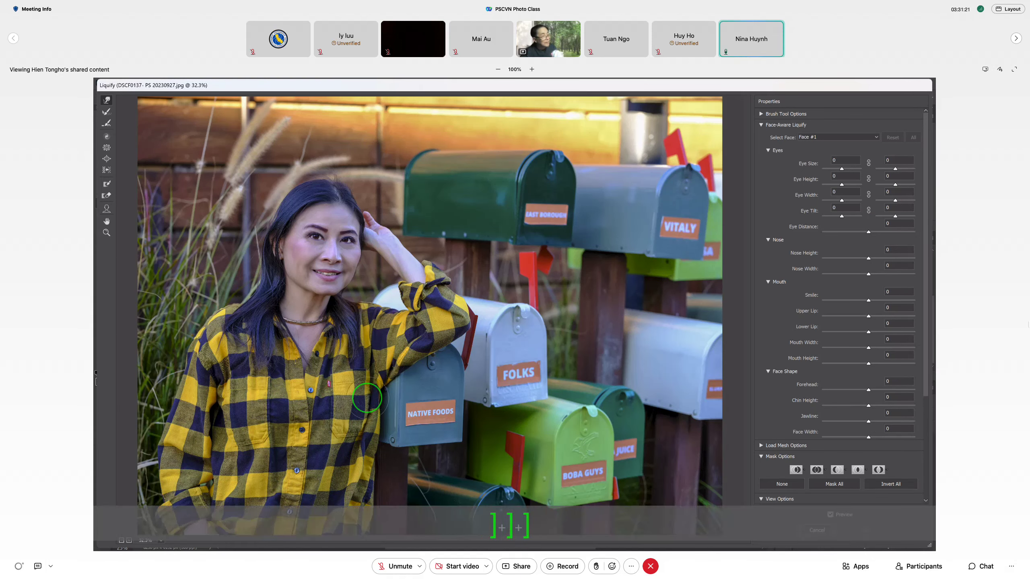
key("bracketright")
key("bracketright")
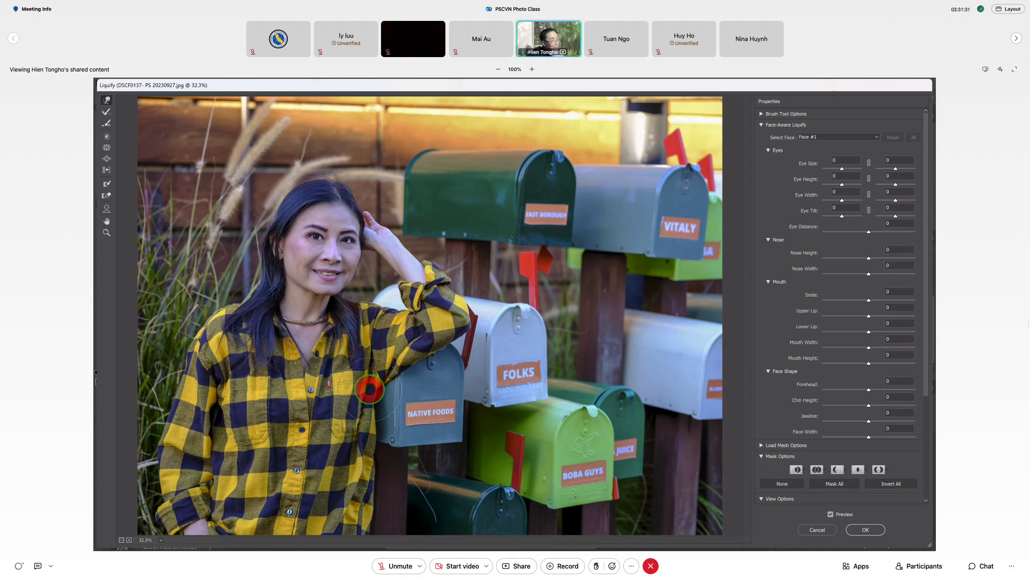
left_click_drag(372, 440, 367, 421)
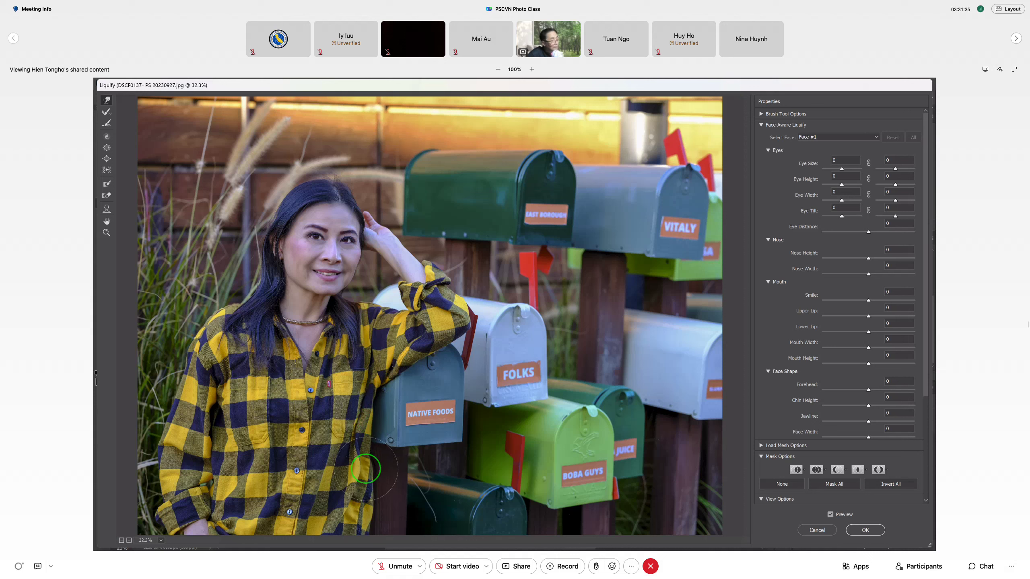
mouse_move(364, 469)
left_mouse_down()
mouse_move(370, 489)
mouse_move(351, 486)
left_mouse_up()
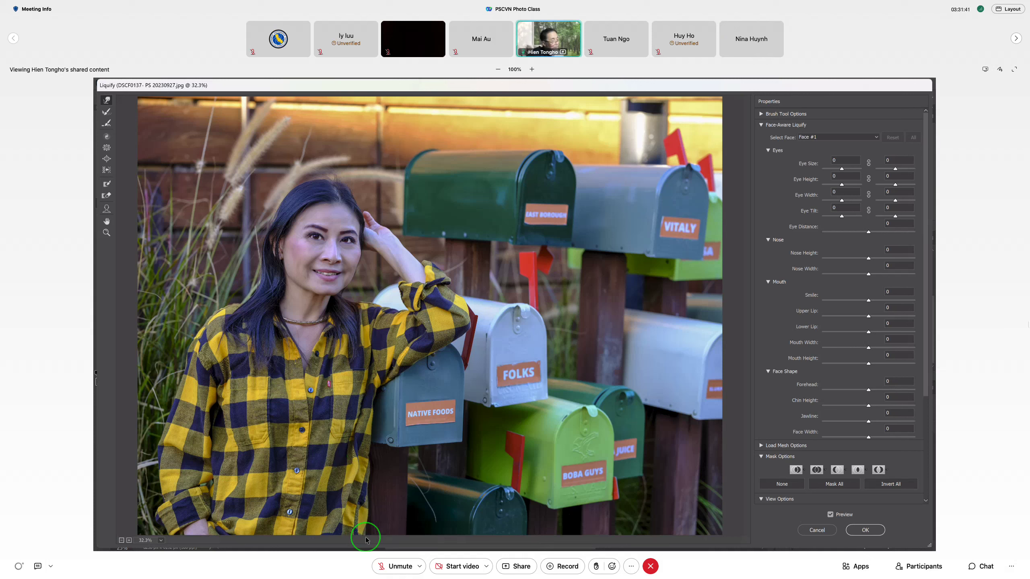
left_click_drag(334, 512, 362, 382)
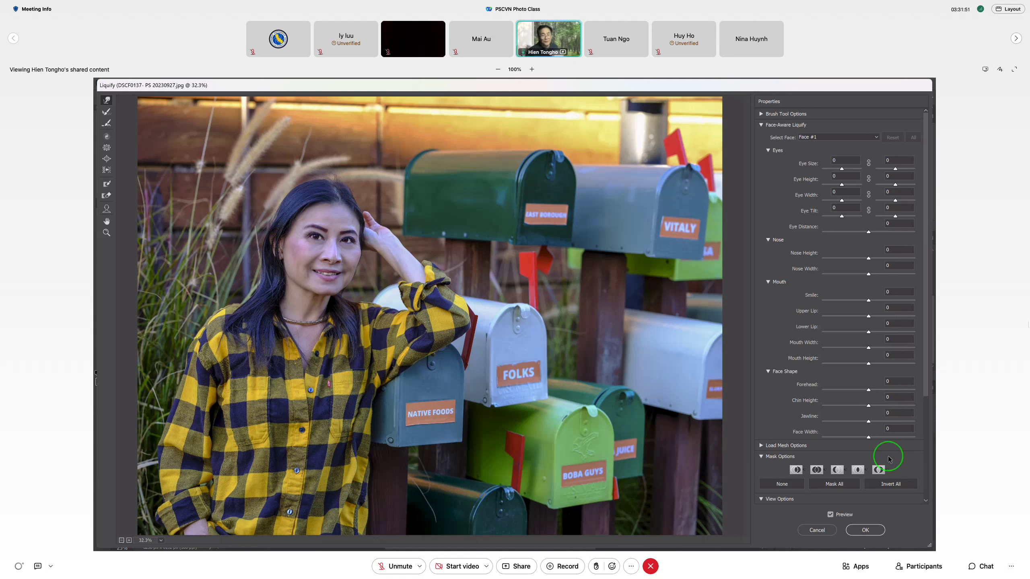
scroll(880, 438, "down", 5)
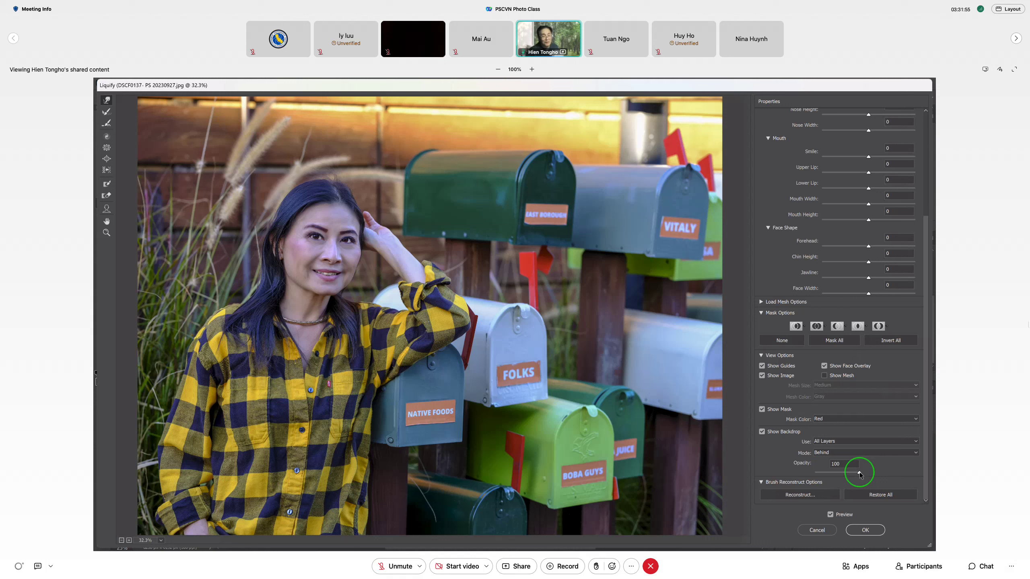
left_click(859, 474)
left_click_drag(860, 474, 793, 485)
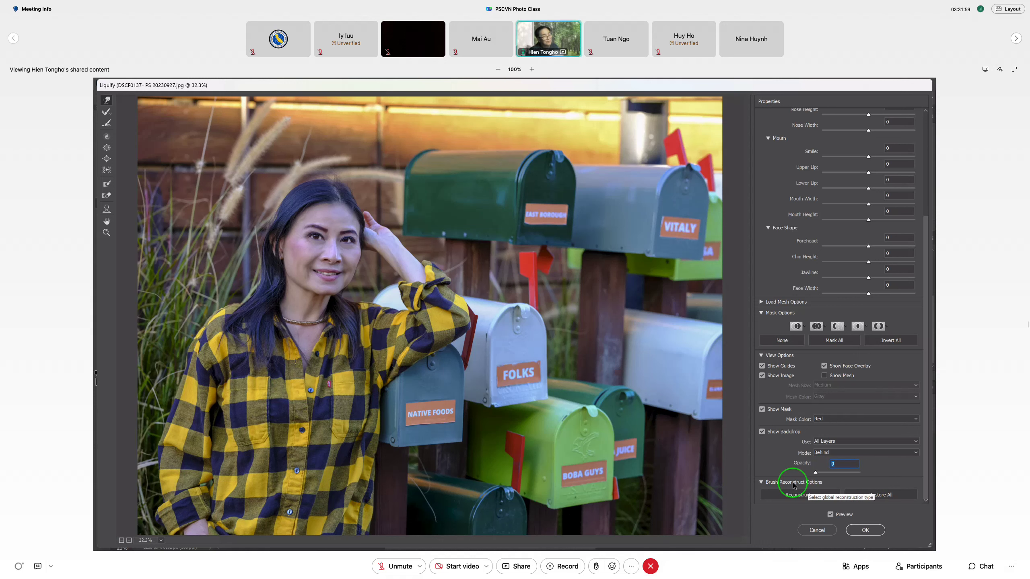
left_click_drag(815, 473, 842, 474)
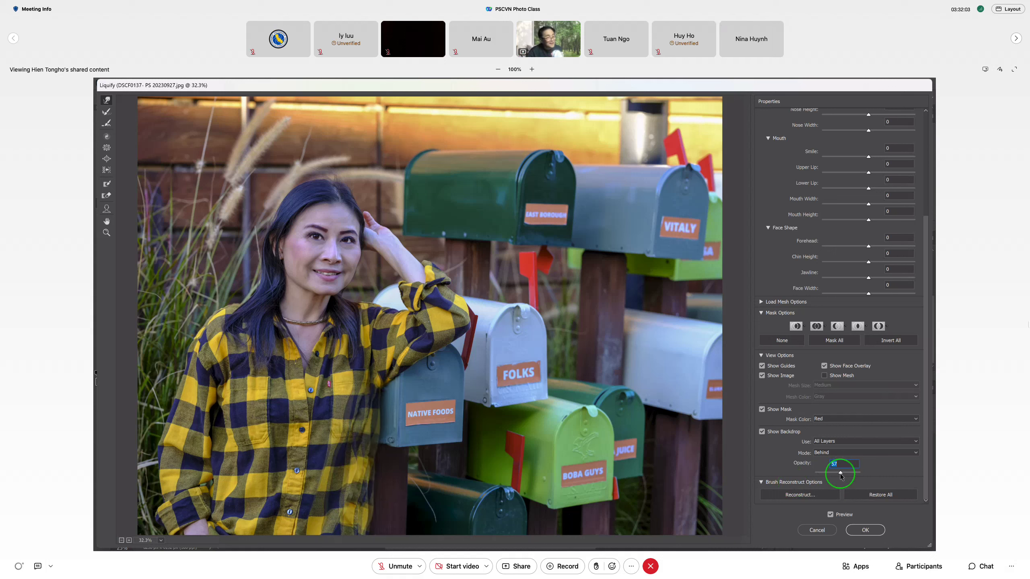
left_click_drag(840, 475, 873, 480)
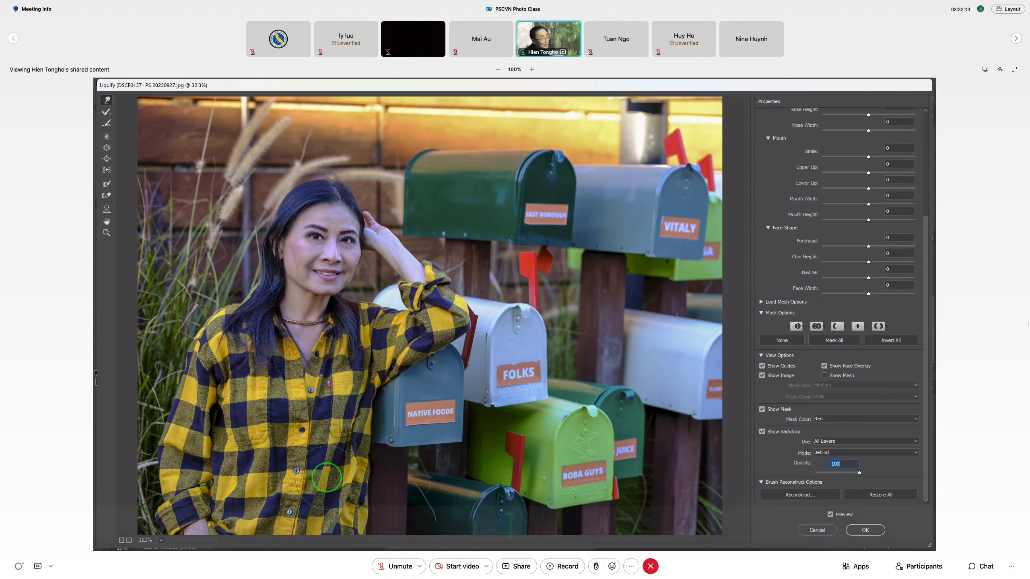
- Warp the shirt around the pocket and lower buttons with an enlarged brush, then shrink it
key("bracketright")
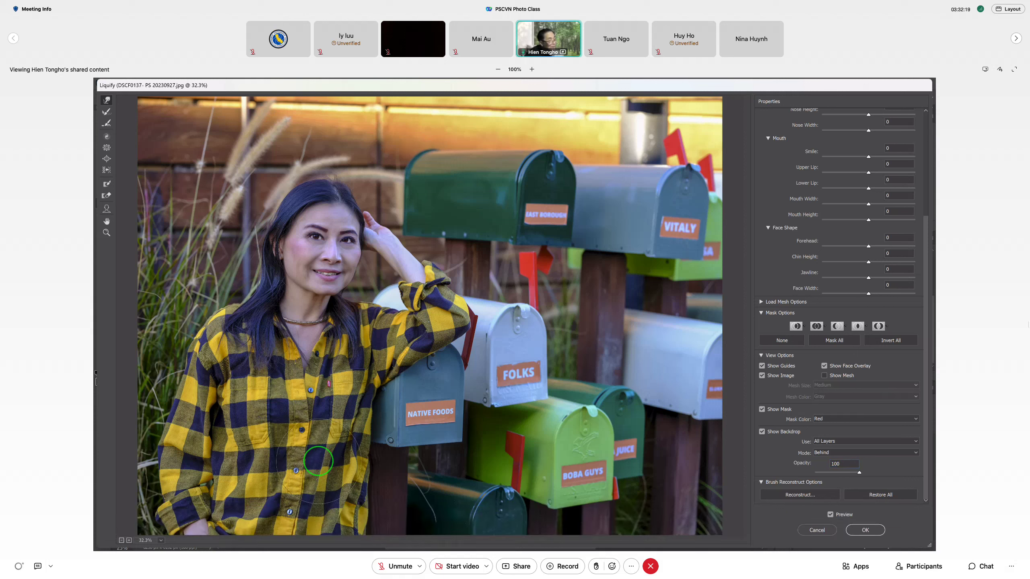
left_click(335, 433)
left_click_drag(335, 434, 332, 434)
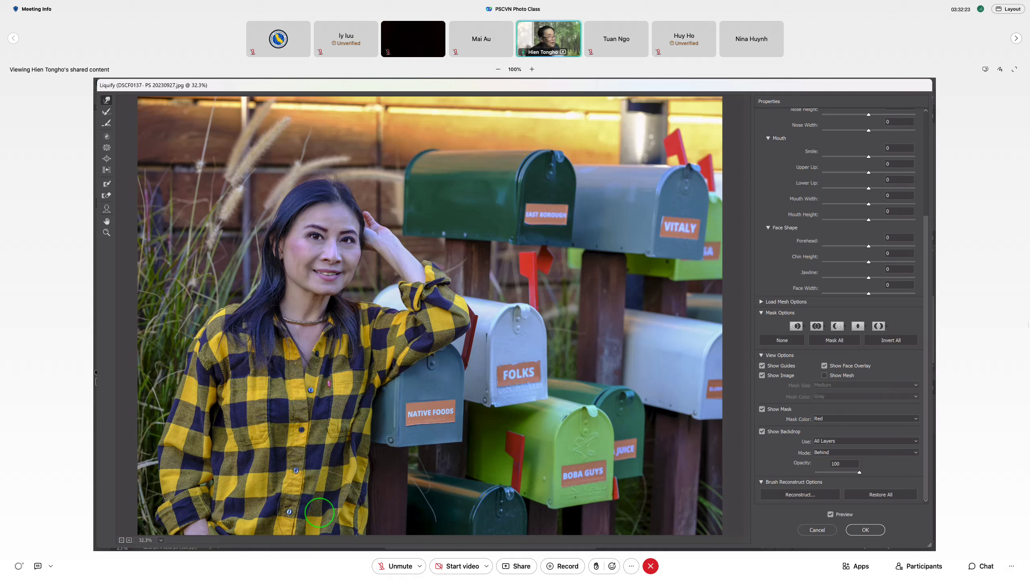
left_click(346, 480)
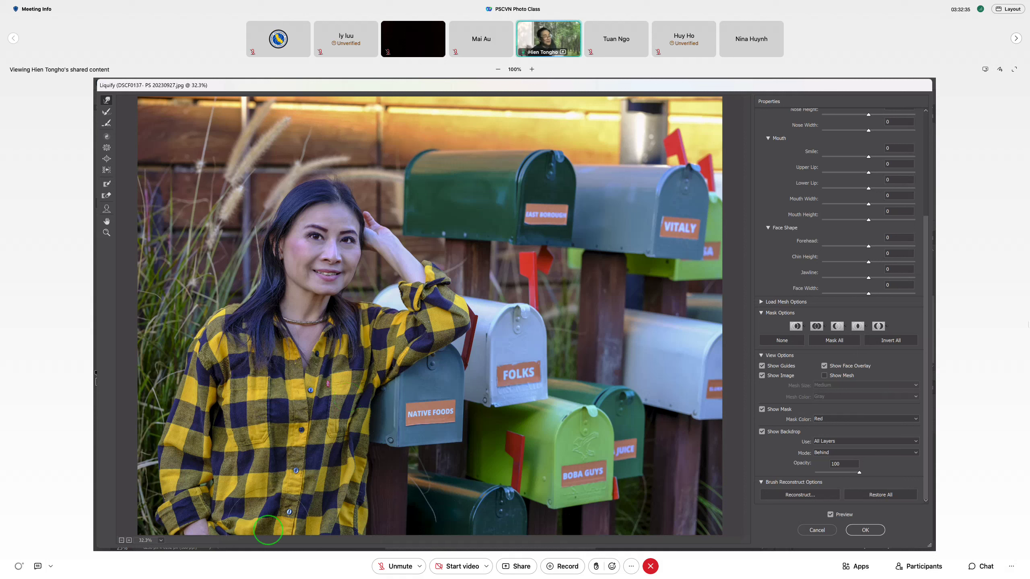
mouse_move(268, 530)
left_mouse_down()
mouse_move(303, 531)
mouse_move(288, 494)
left_mouse_up()
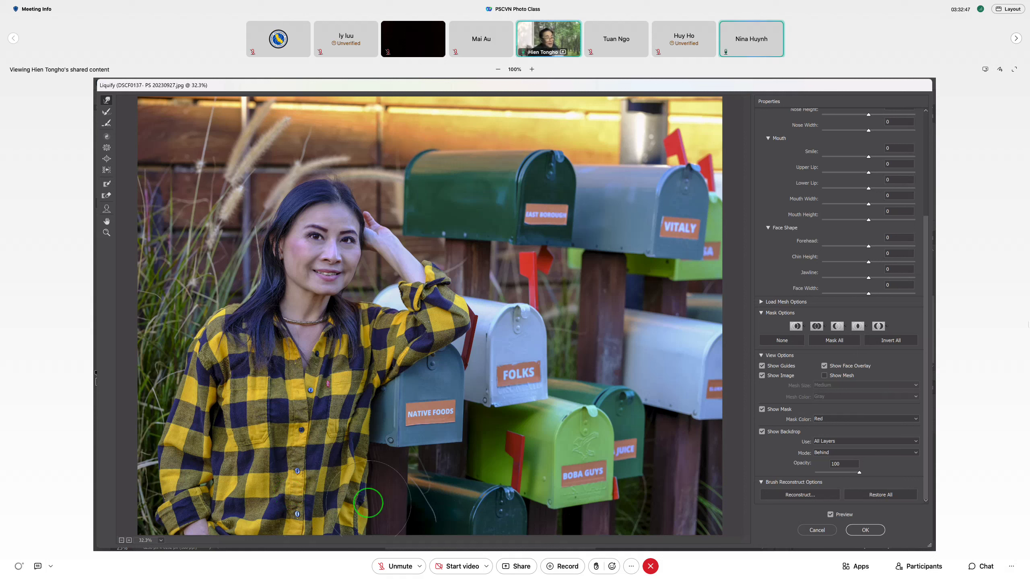
key("bracketleft")
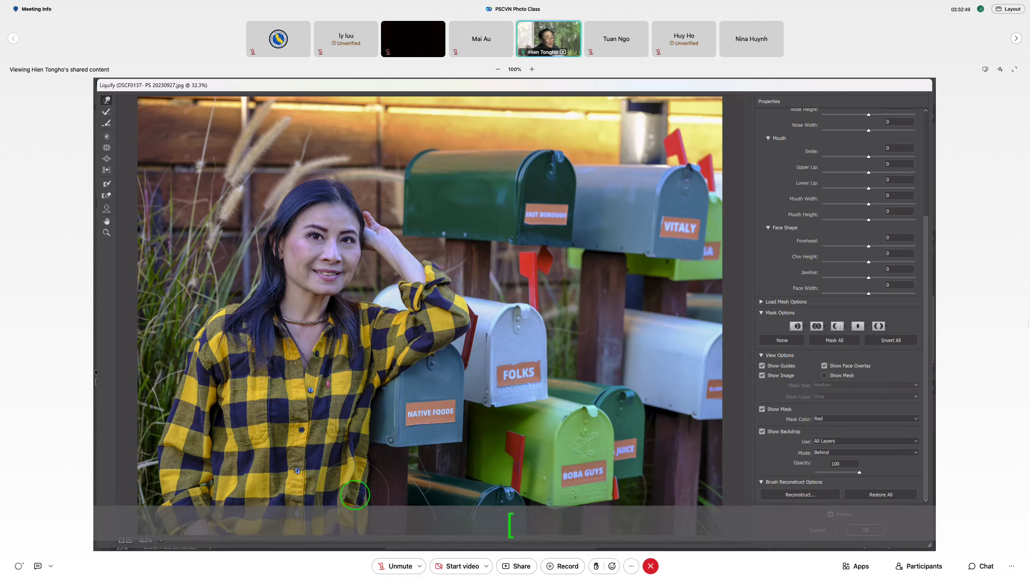
key("bracketleft")
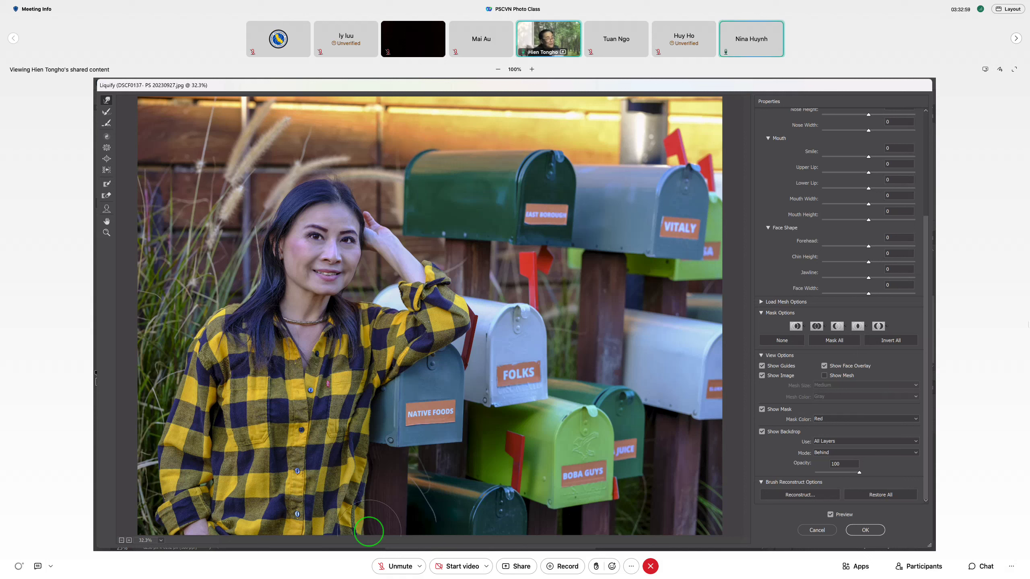
- Switch to the Smooth Tool in the Liquify toolbar
left_click(106, 124)
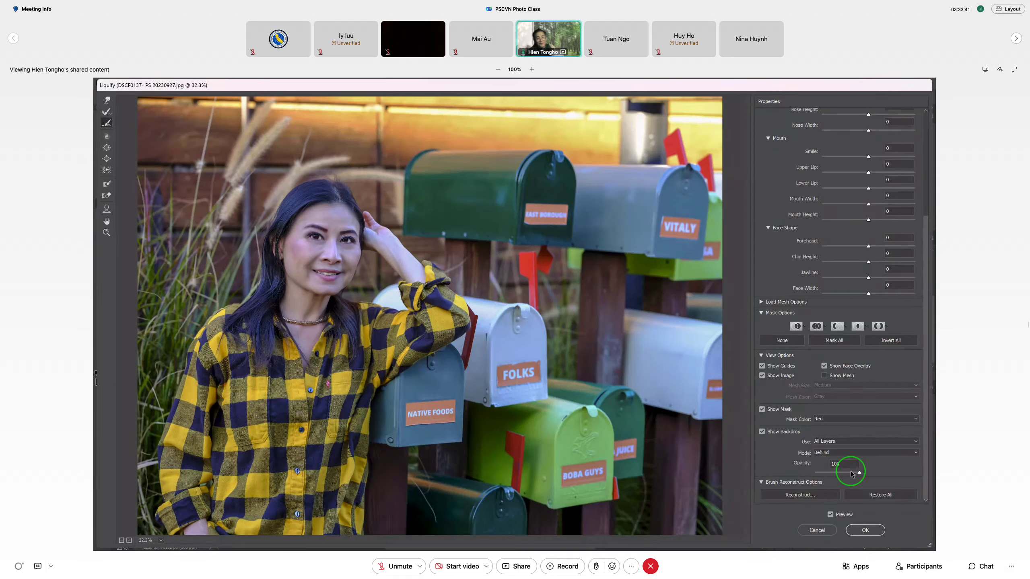
- Turn off Show Backdrop and smooth the shirt edge beside the mailbox post
left_click(763, 434)
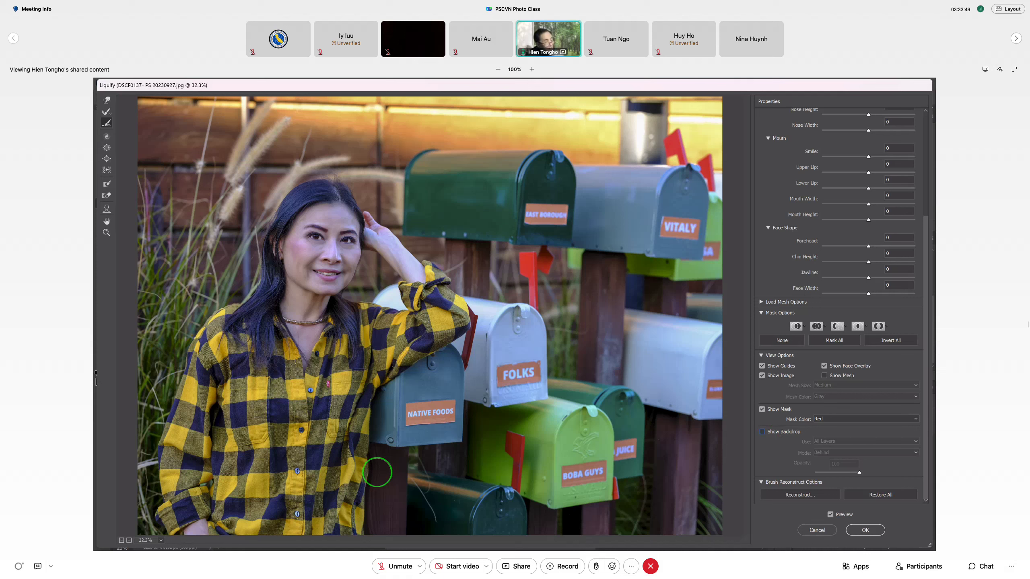
left_click(371, 474)
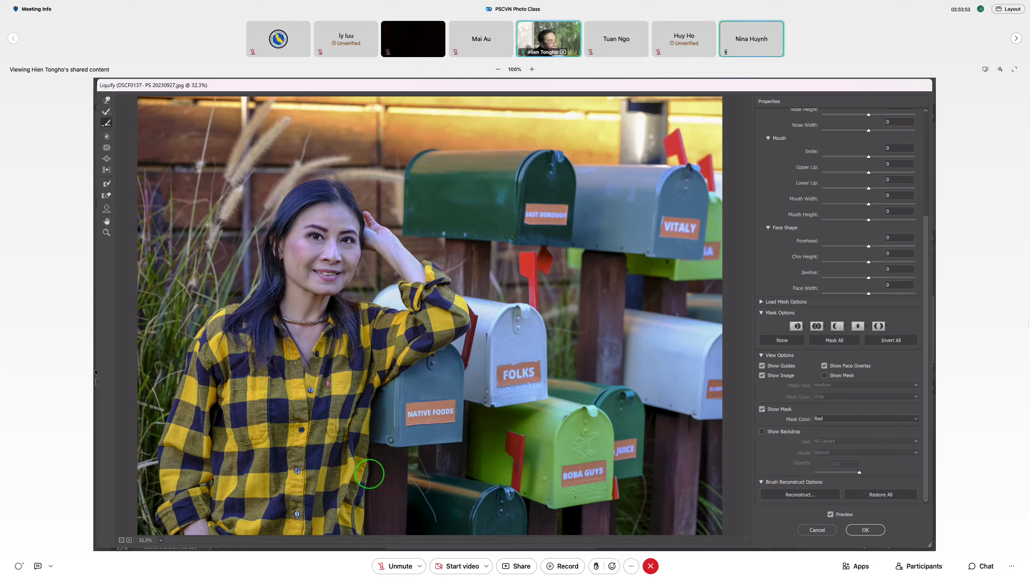
left_click(375, 503)
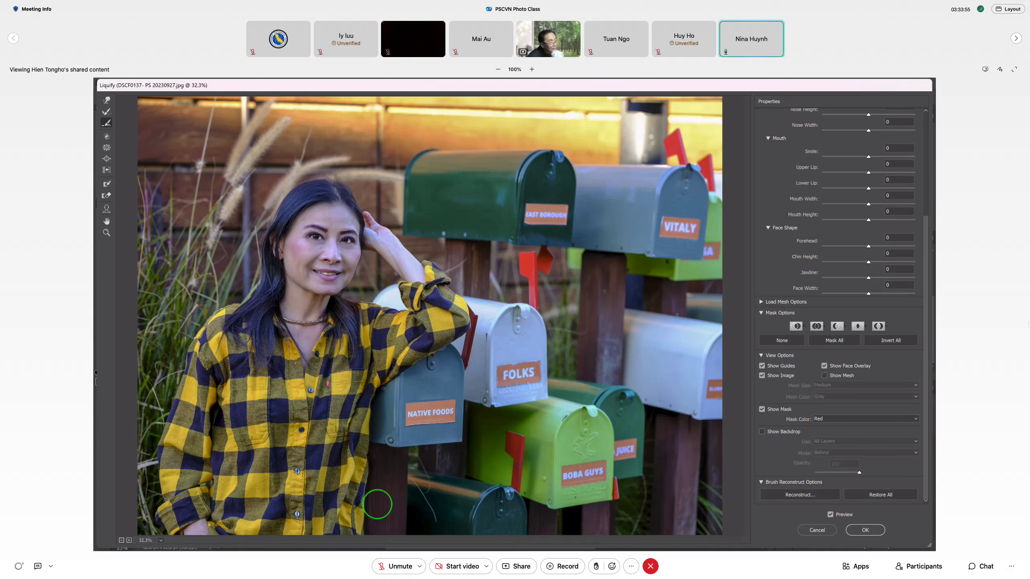
left_click(375, 502)
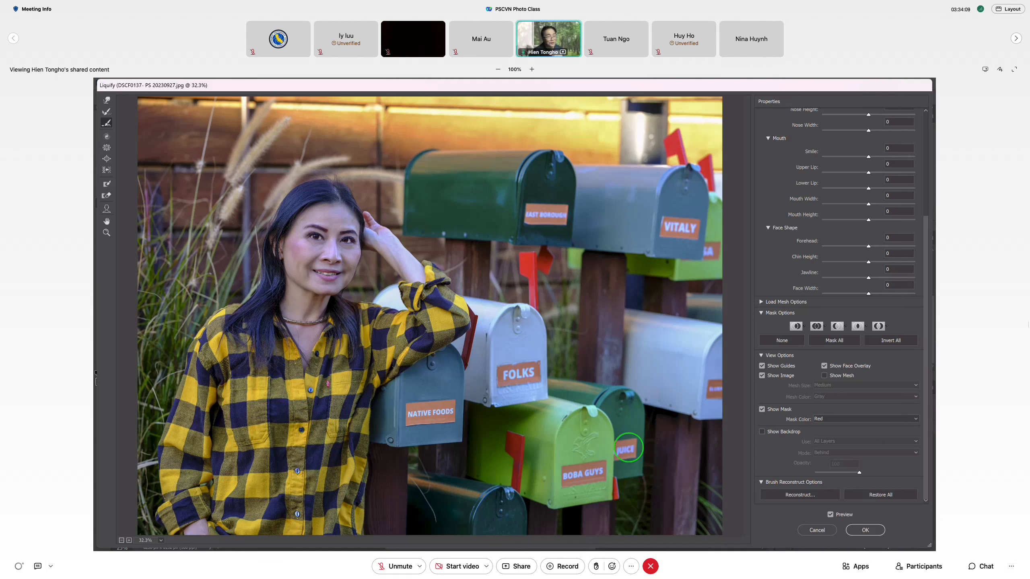
key("ctrl+0")
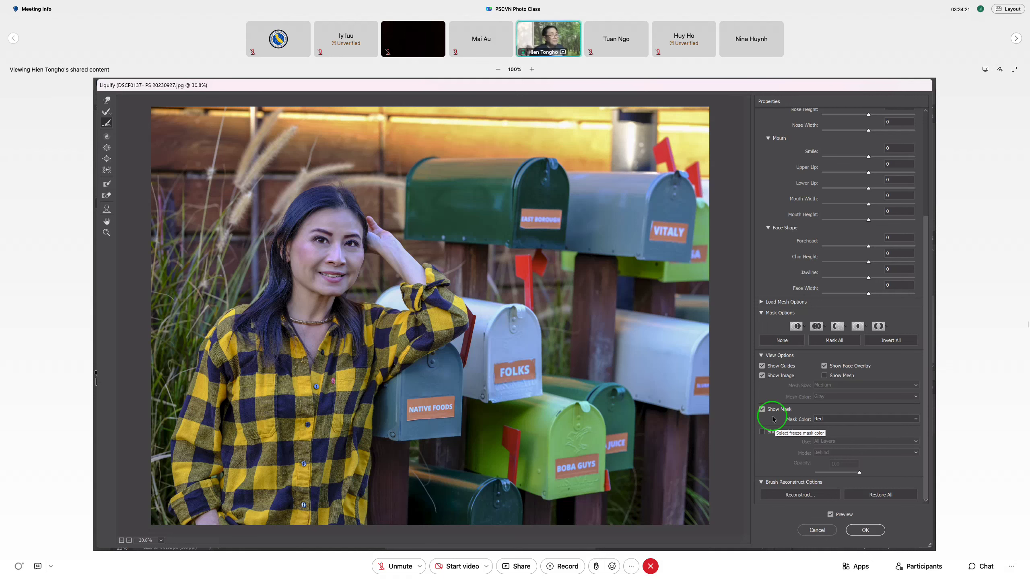
- Zoom out the preview and apply the Liquify edits with OK
scroll(291, 388, "down", 1)
scroll(291, 389, "down", 1)
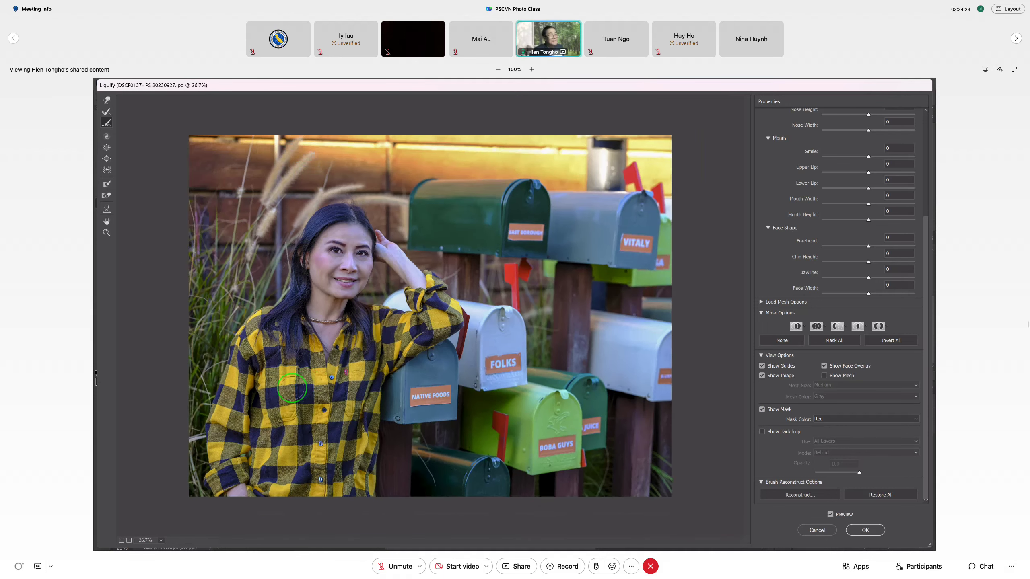
scroll(296, 386, "down", 1)
scroll(295, 385, "down", 2)
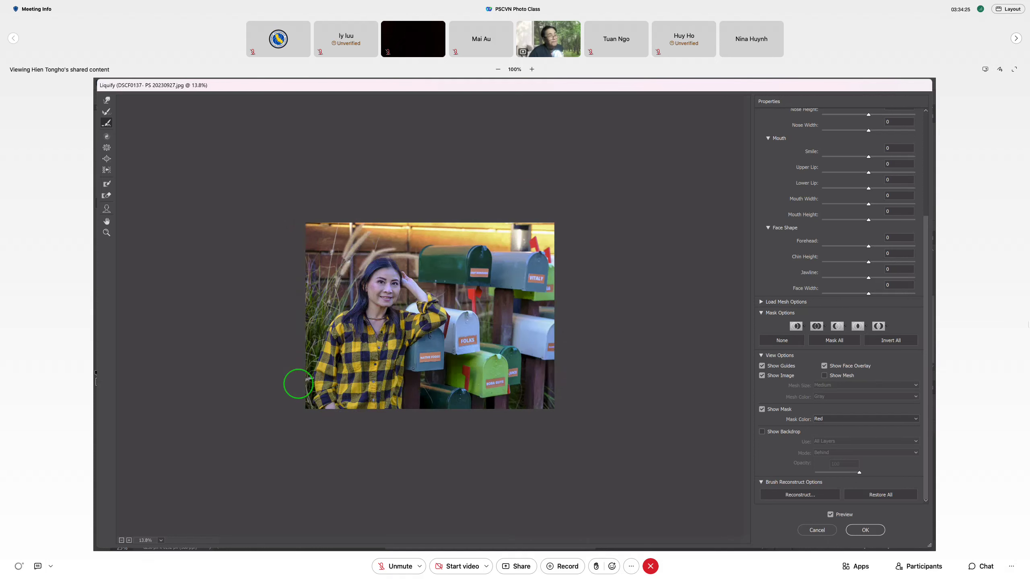
scroll(295, 385, "up", 1)
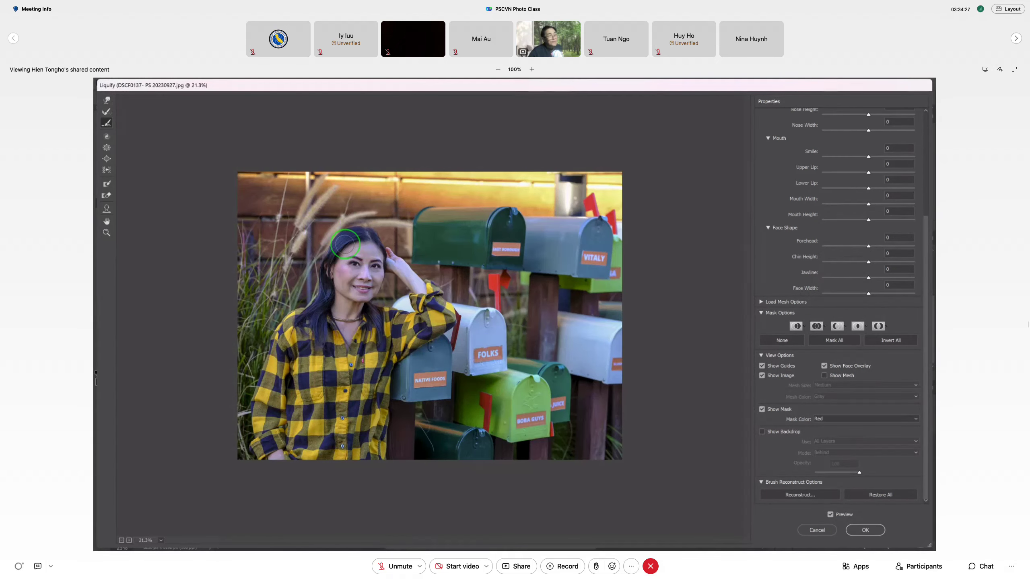
left_click(864, 530)
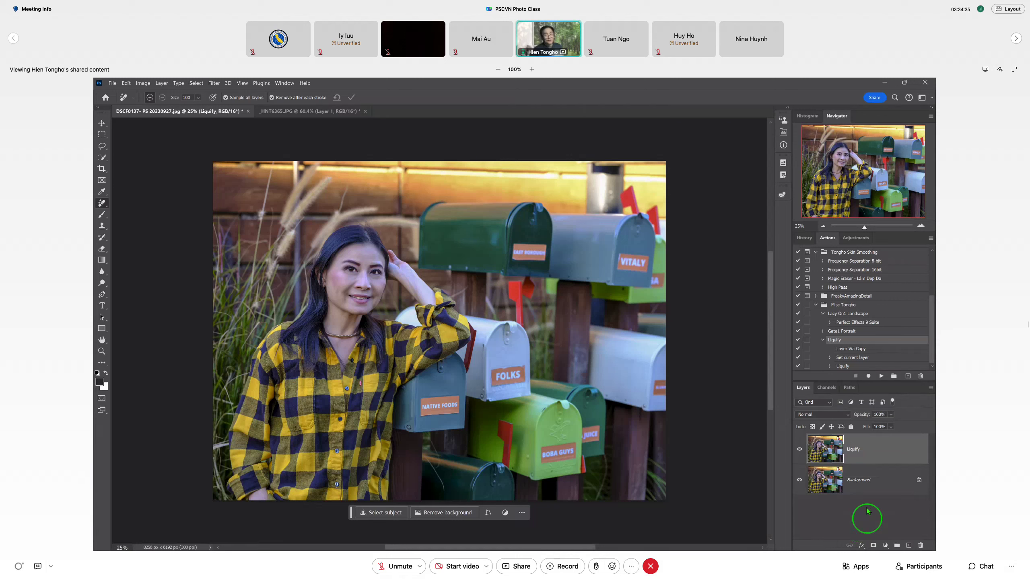
left_click(798, 449)
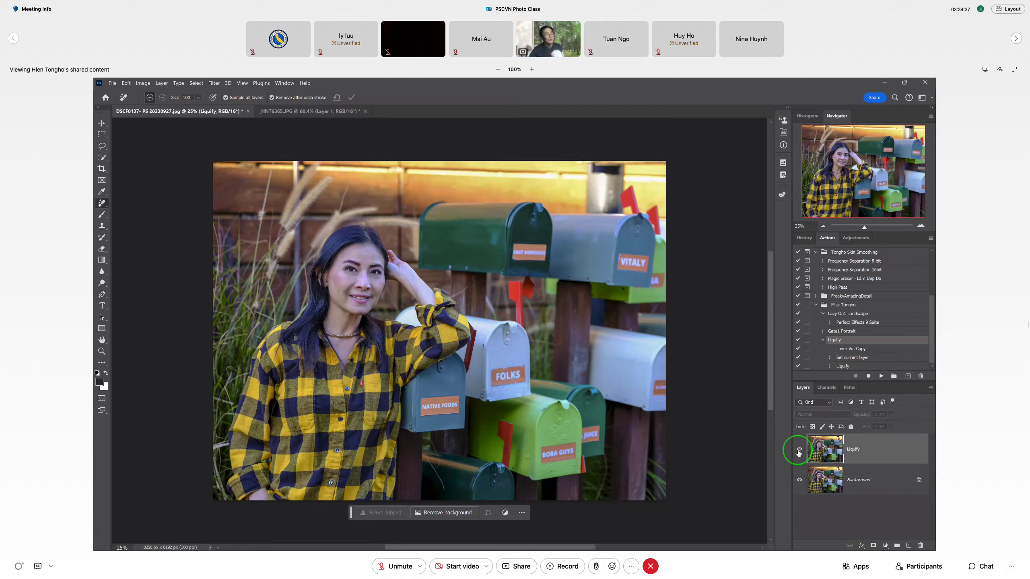
left_click(799, 450)
left_click(798, 450)
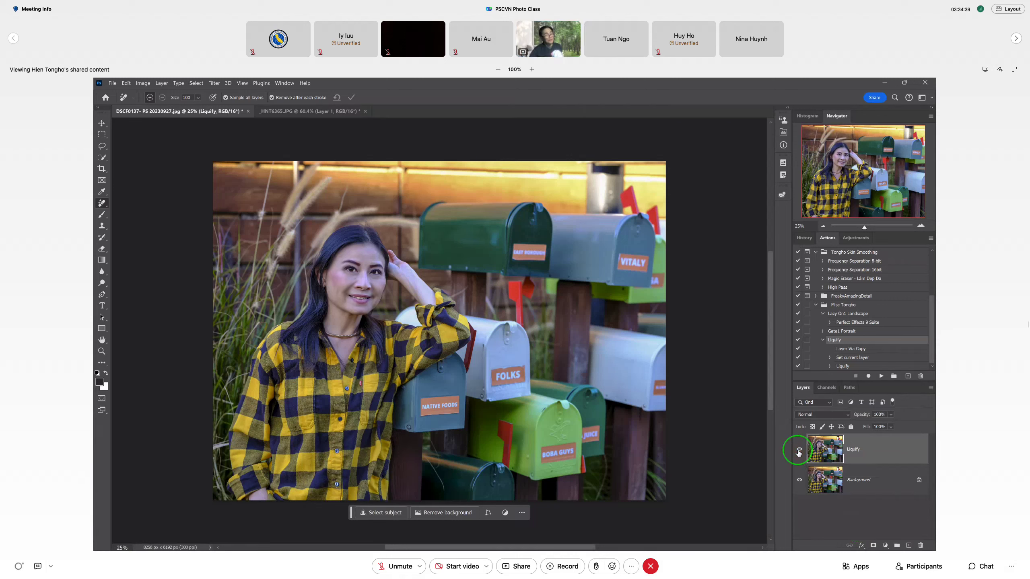
left_click(799, 451)
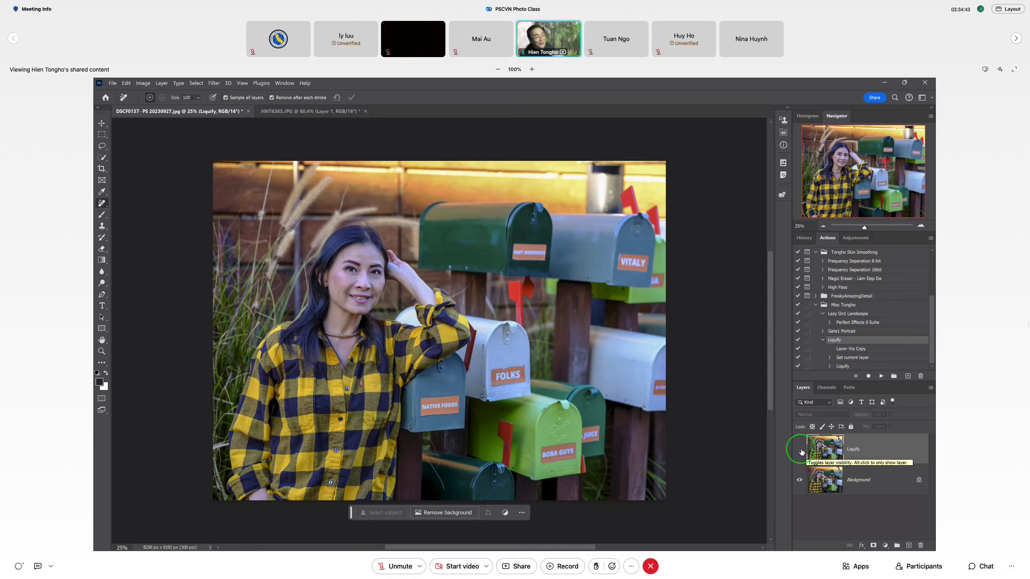
left_click(803, 451)
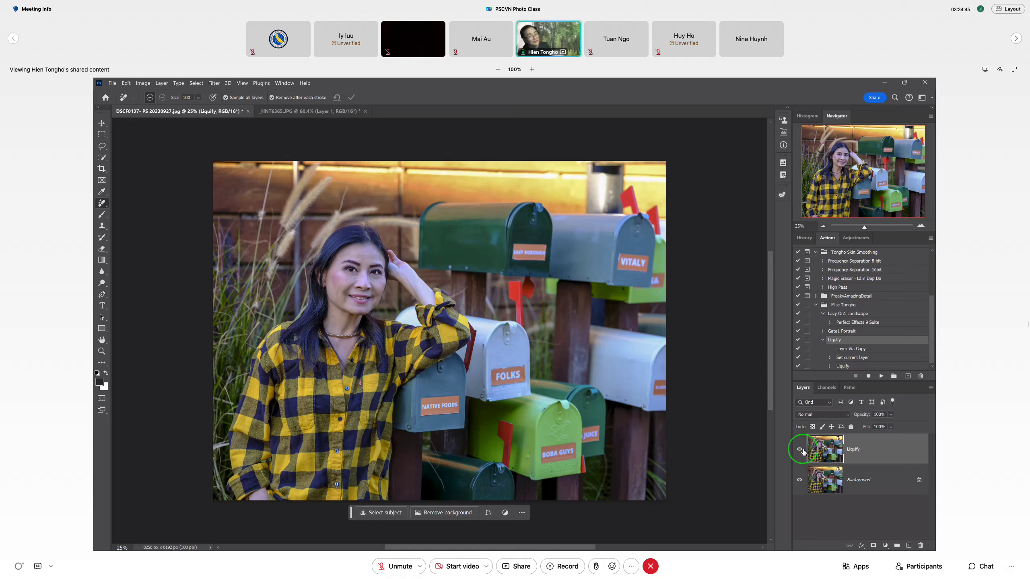